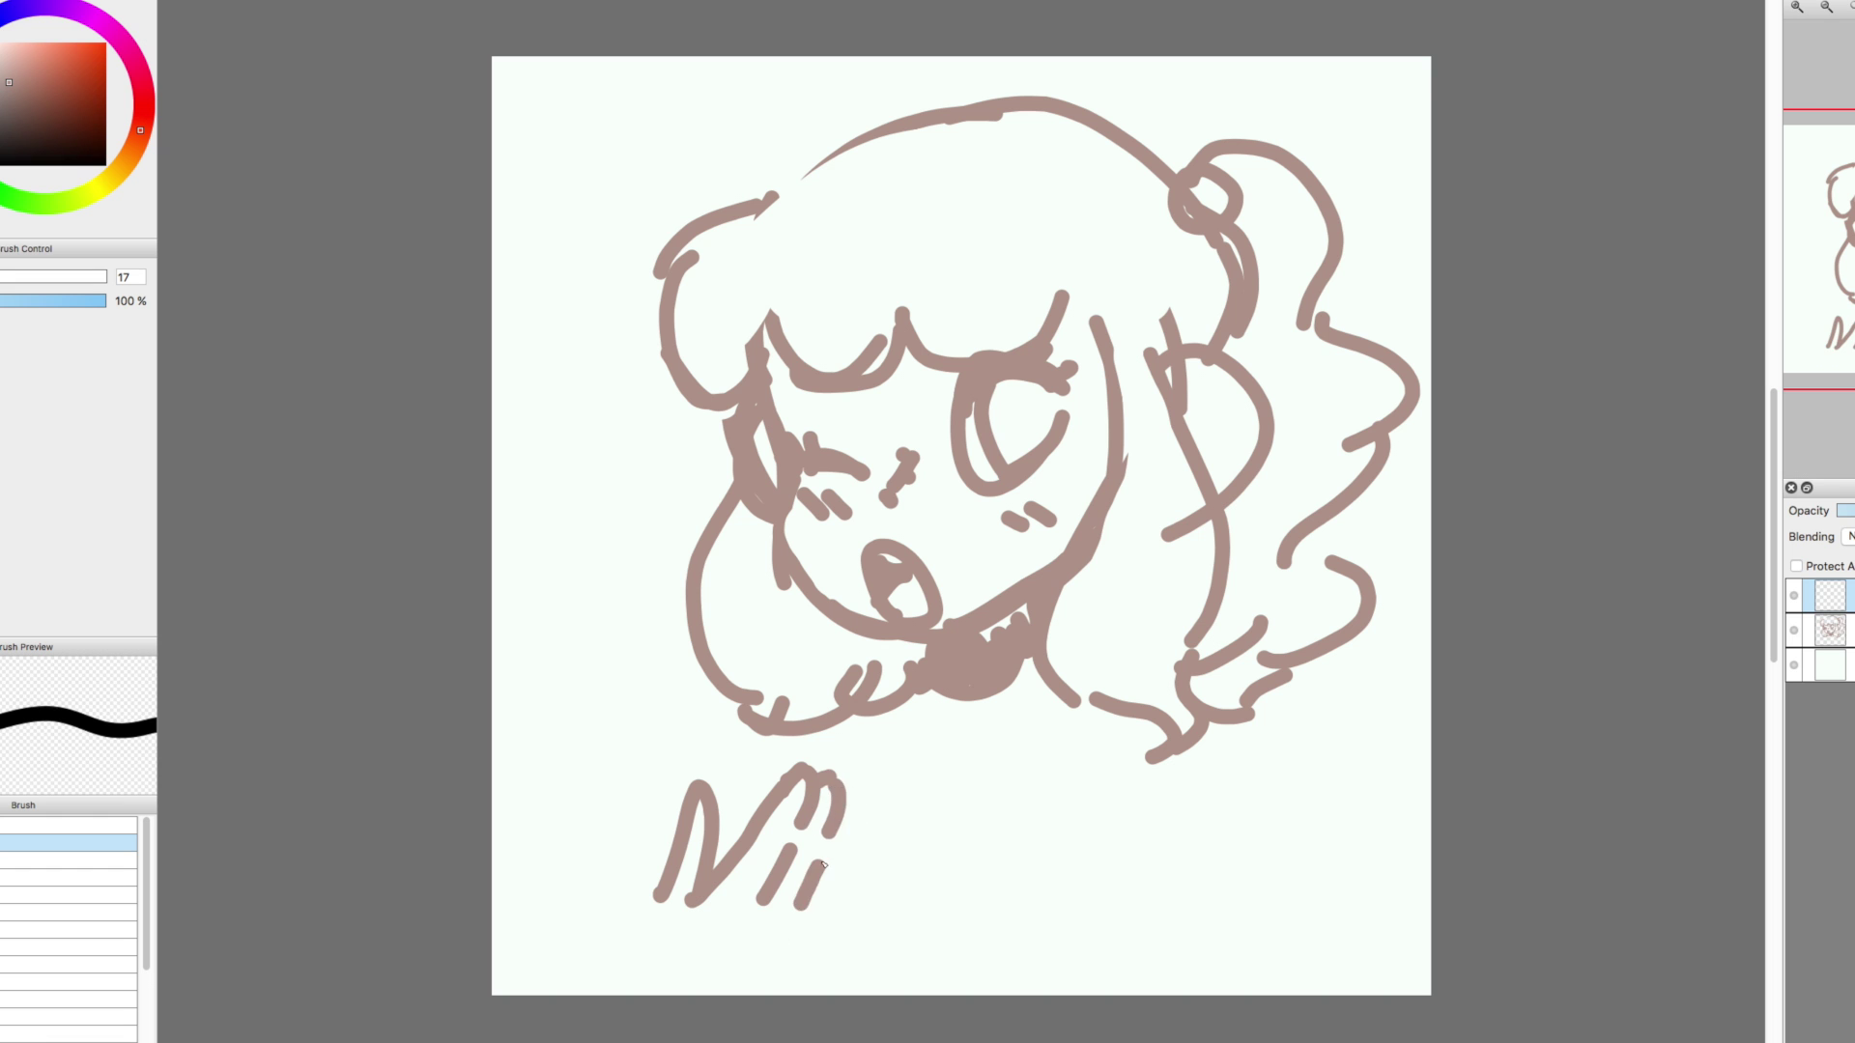
Sketch a hand with spread fingers below the face and transform it into place under the right side of the hair
mouse_move(817, 826)
left_mouse_down()
mouse_move(825, 872)
mouse_move(899, 855)
mouse_move(843, 971)
left_mouse_up()
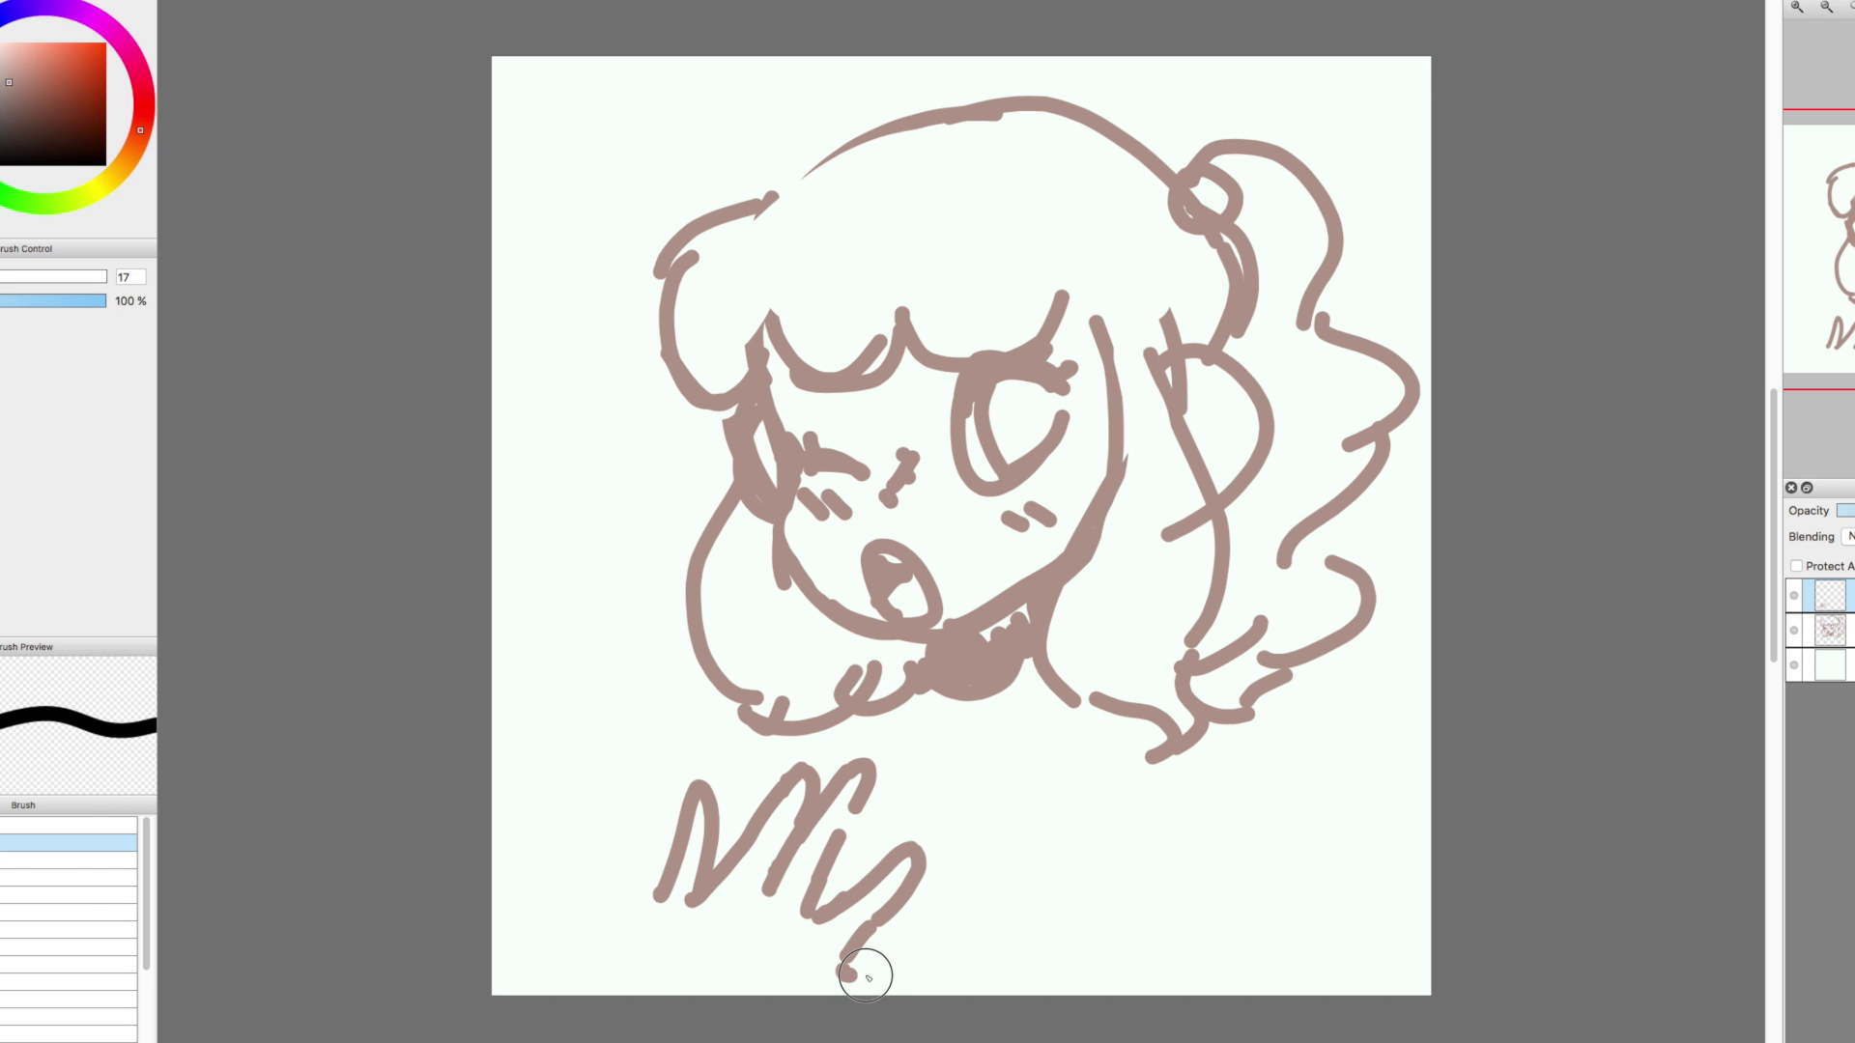
key("ctrl+t")
mouse_move(918, 500)
left_mouse_down()
mouse_move(1005, 681)
mouse_move(986, 696)
mouse_move(1137, 798)
mouse_move(1207, 985)
left_mouse_up()
key("Return")
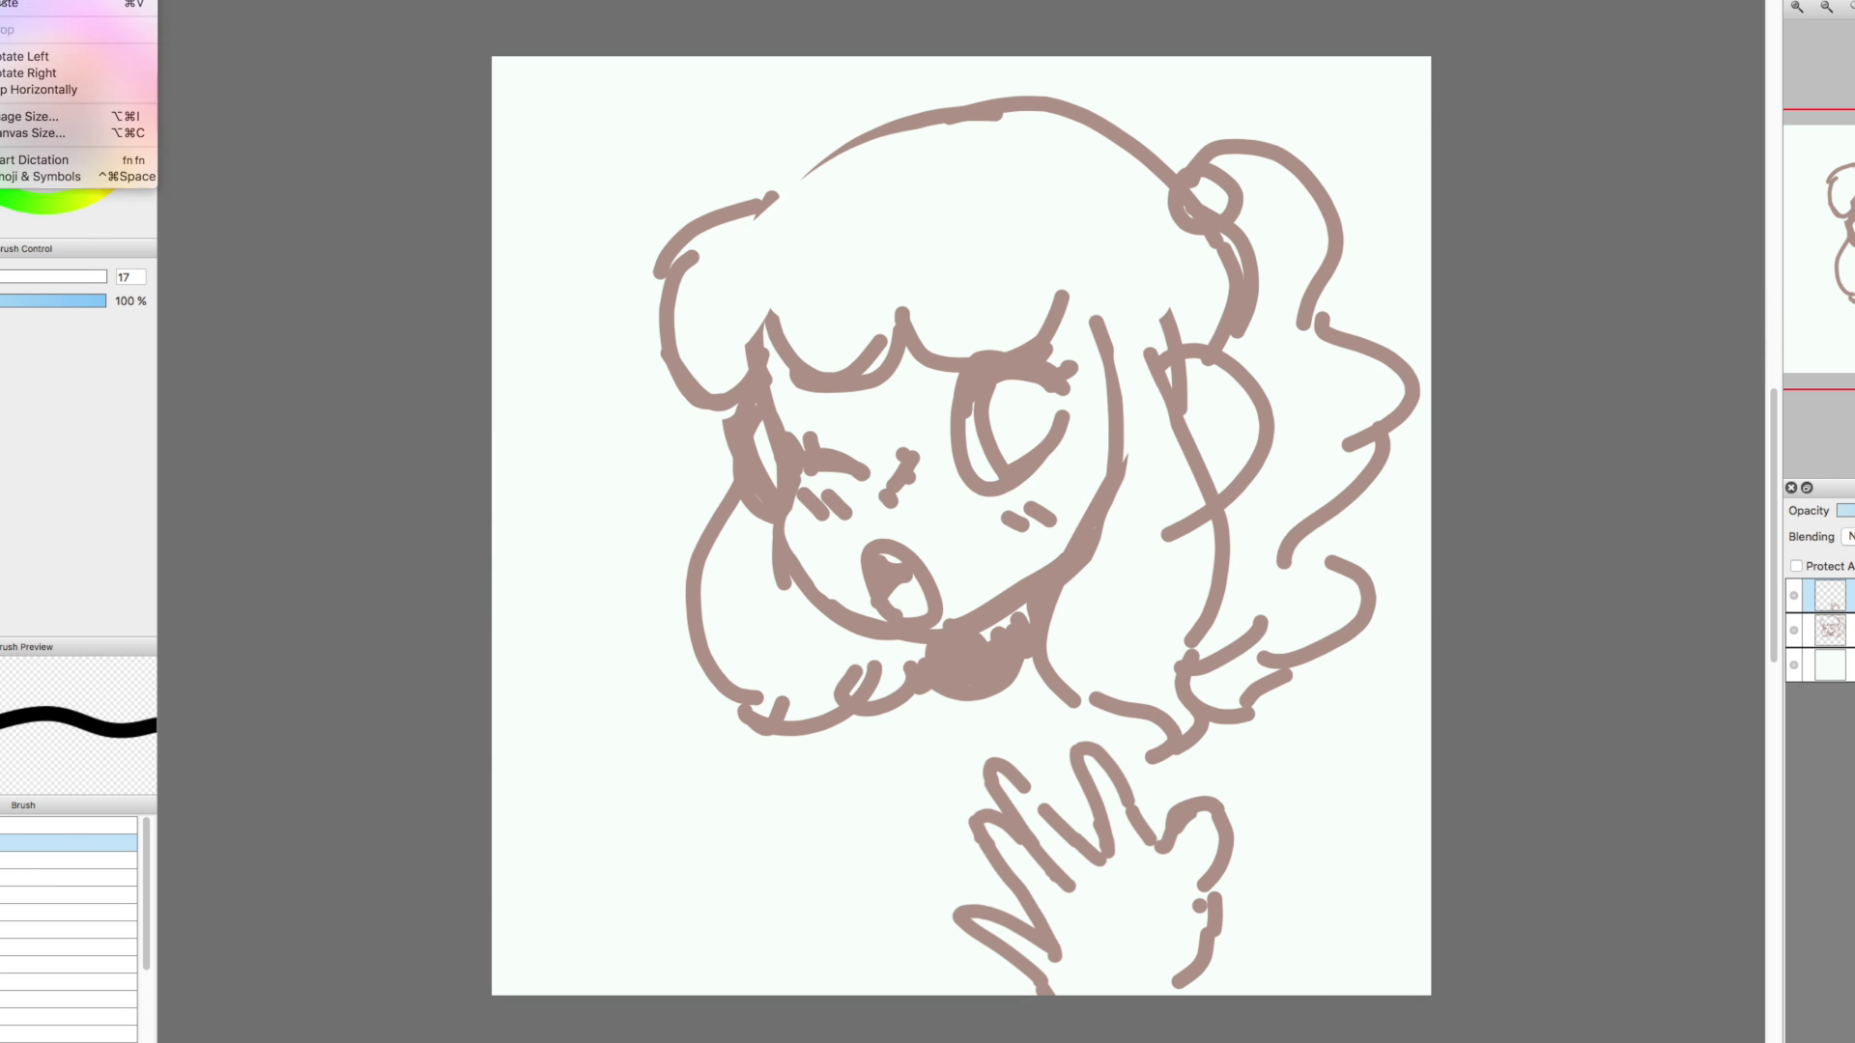
Paste a mirrored copy of the hand beside the first and raise both hands up to the chin
key("super+v")
left_click(19, 123)
key("e")
mouse_move(961, 791)
left_mouse_down()
mouse_move(879, 910)
mouse_move(950, 843)
mouse_move(886, 942)
left_mouse_up()
key("b")
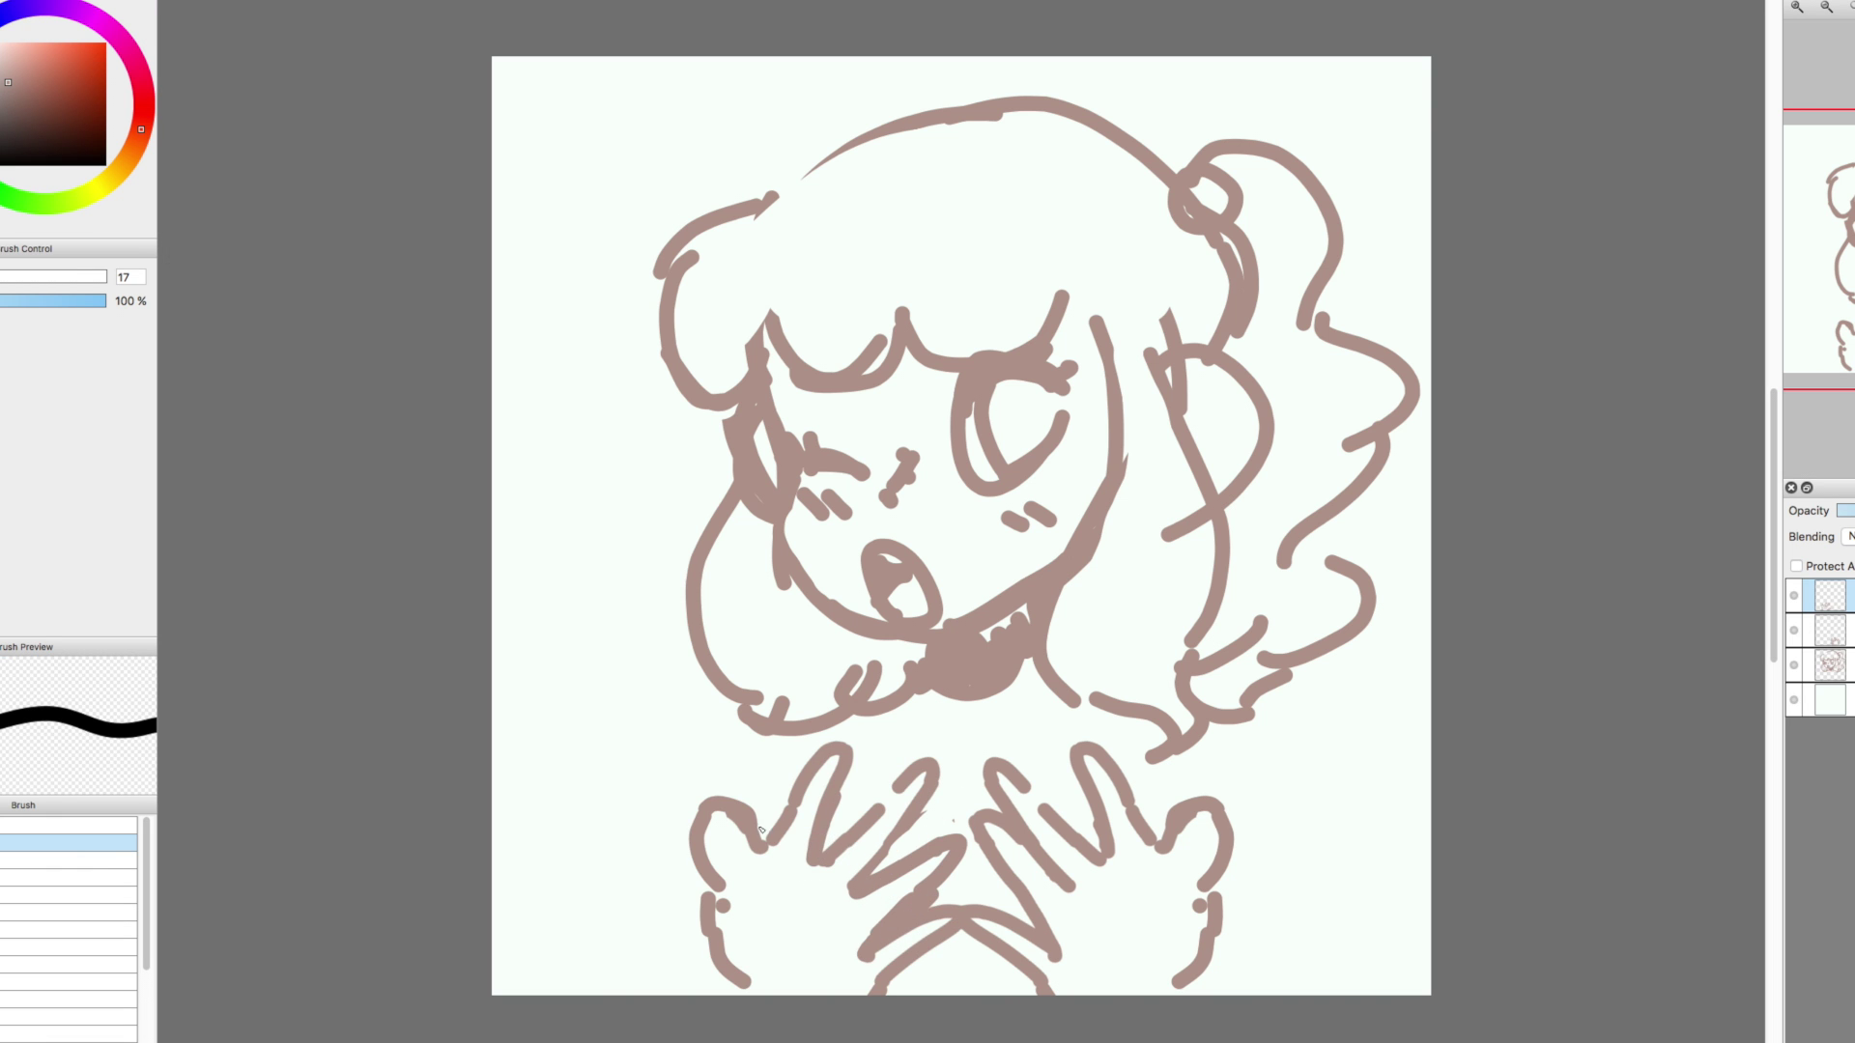
left_click_drag(759, 848, 719, 929)
key("ctrl+z")
key("ctrl+z")
key("ctrl+z")
key("ctrl+z")
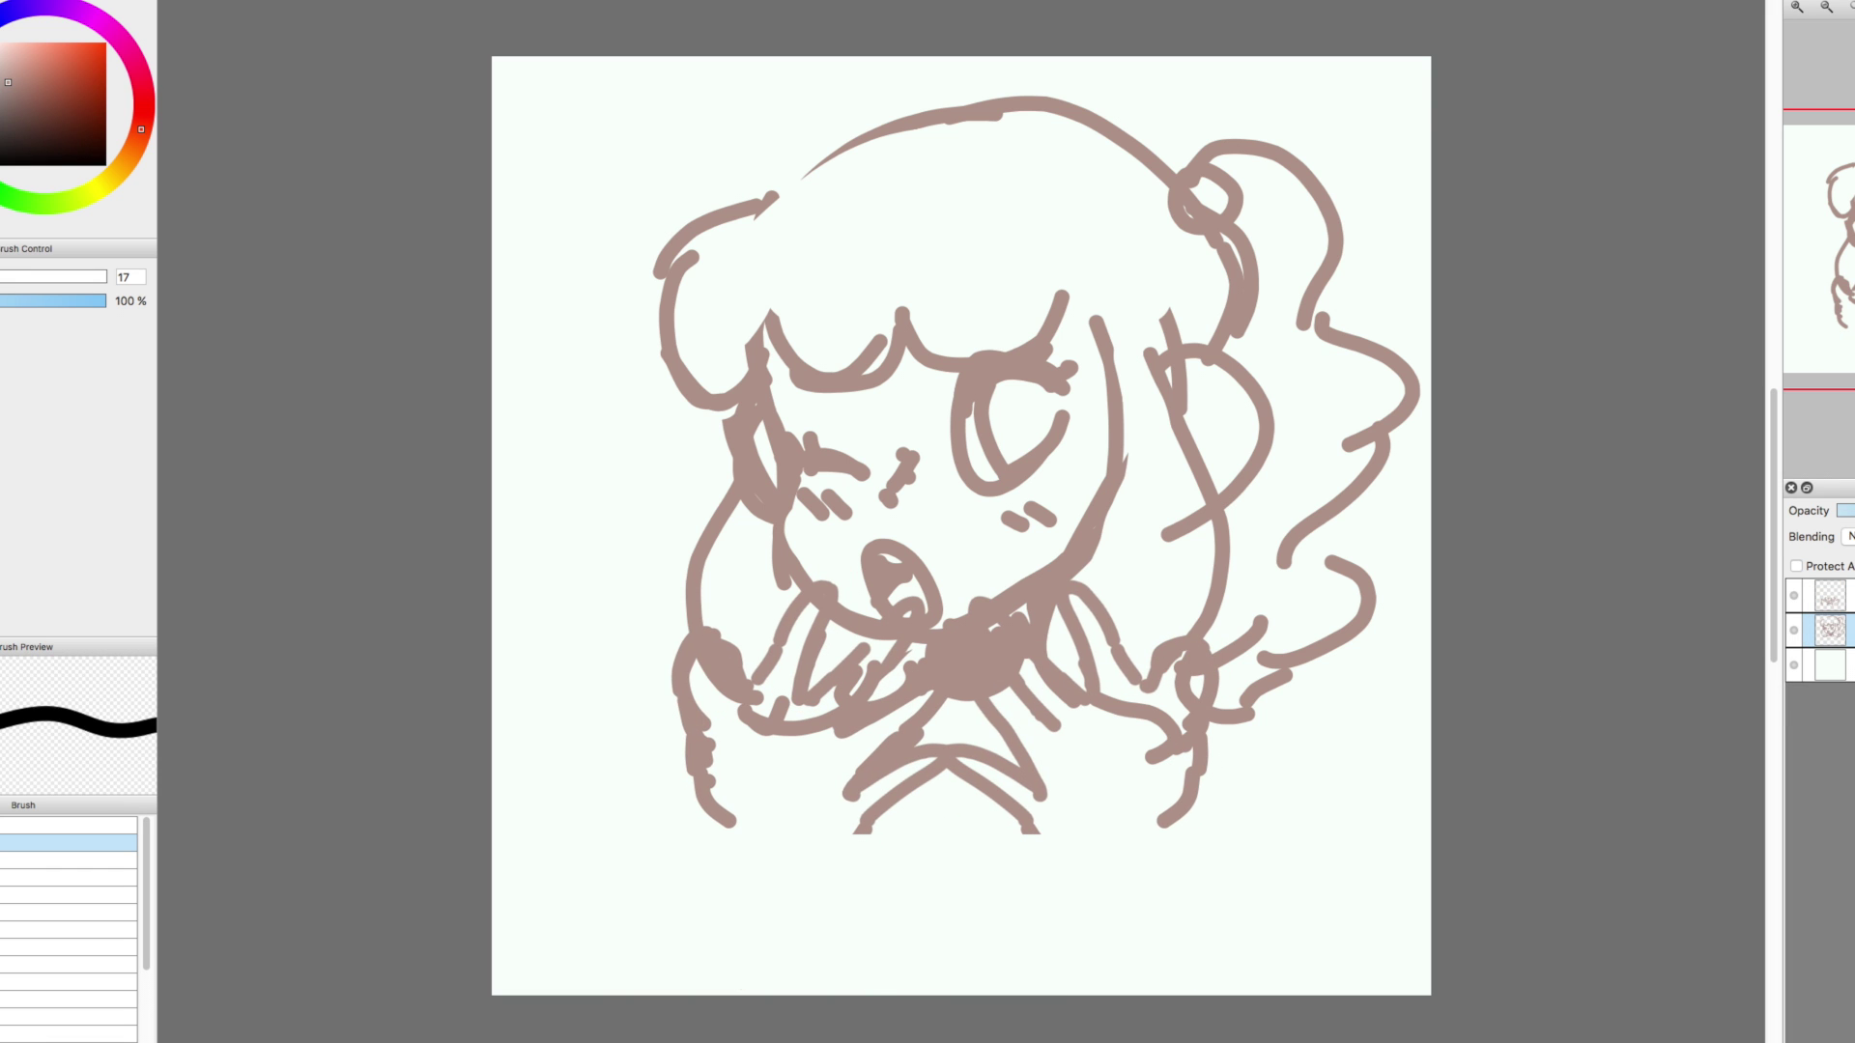
Erase the hair and chin lines that overlap both hands, and merge the hands with the face sketch layer
key("e")
mouse_move(763, 721)
left_mouse_down()
mouse_move(829, 724)
mouse_move(880, 660)
left_mouse_up()
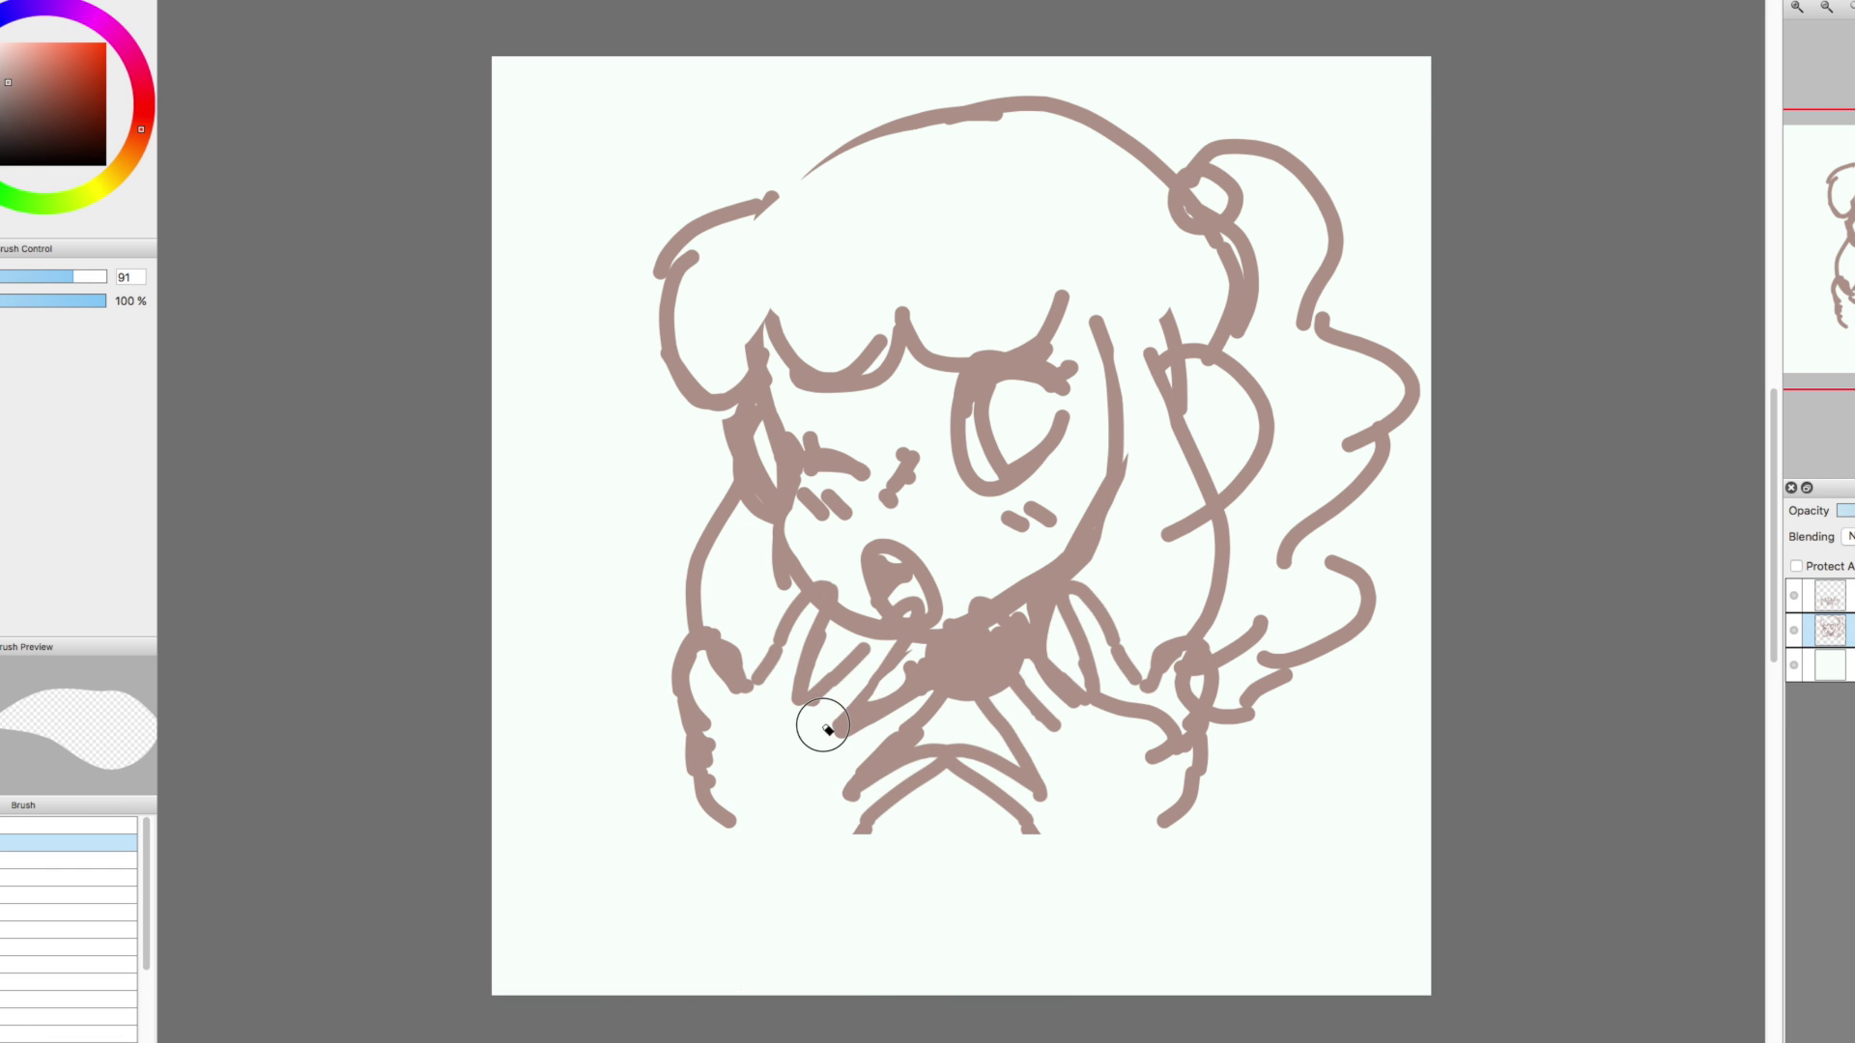
mouse_move(881, 723)
left_mouse_down()
mouse_move(905, 656)
mouse_move(920, 703)
mouse_move(901, 635)
left_mouse_up()
key("ctrl+z")
mouse_move(1026, 678)
left_mouse_down()
mouse_move(1100, 653)
mouse_move(1193, 720)
left_mouse_up()
key("ctrl+e")
Sketch both forearms down from the wrists and erase the excess strokes along their outlines
key("b")
mouse_move(763, 828)
left_mouse_down()
mouse_move(713, 850)
mouse_move(663, 916)
left_mouse_up()
left_click_drag(864, 826, 758, 985)
left_click_drag(1029, 831, 1090, 942)
left_click_drag(1184, 816, 1222, 914)
left_click_drag(1028, 822, 1133, 960)
left_click_drag(1191, 803, 1251, 952)
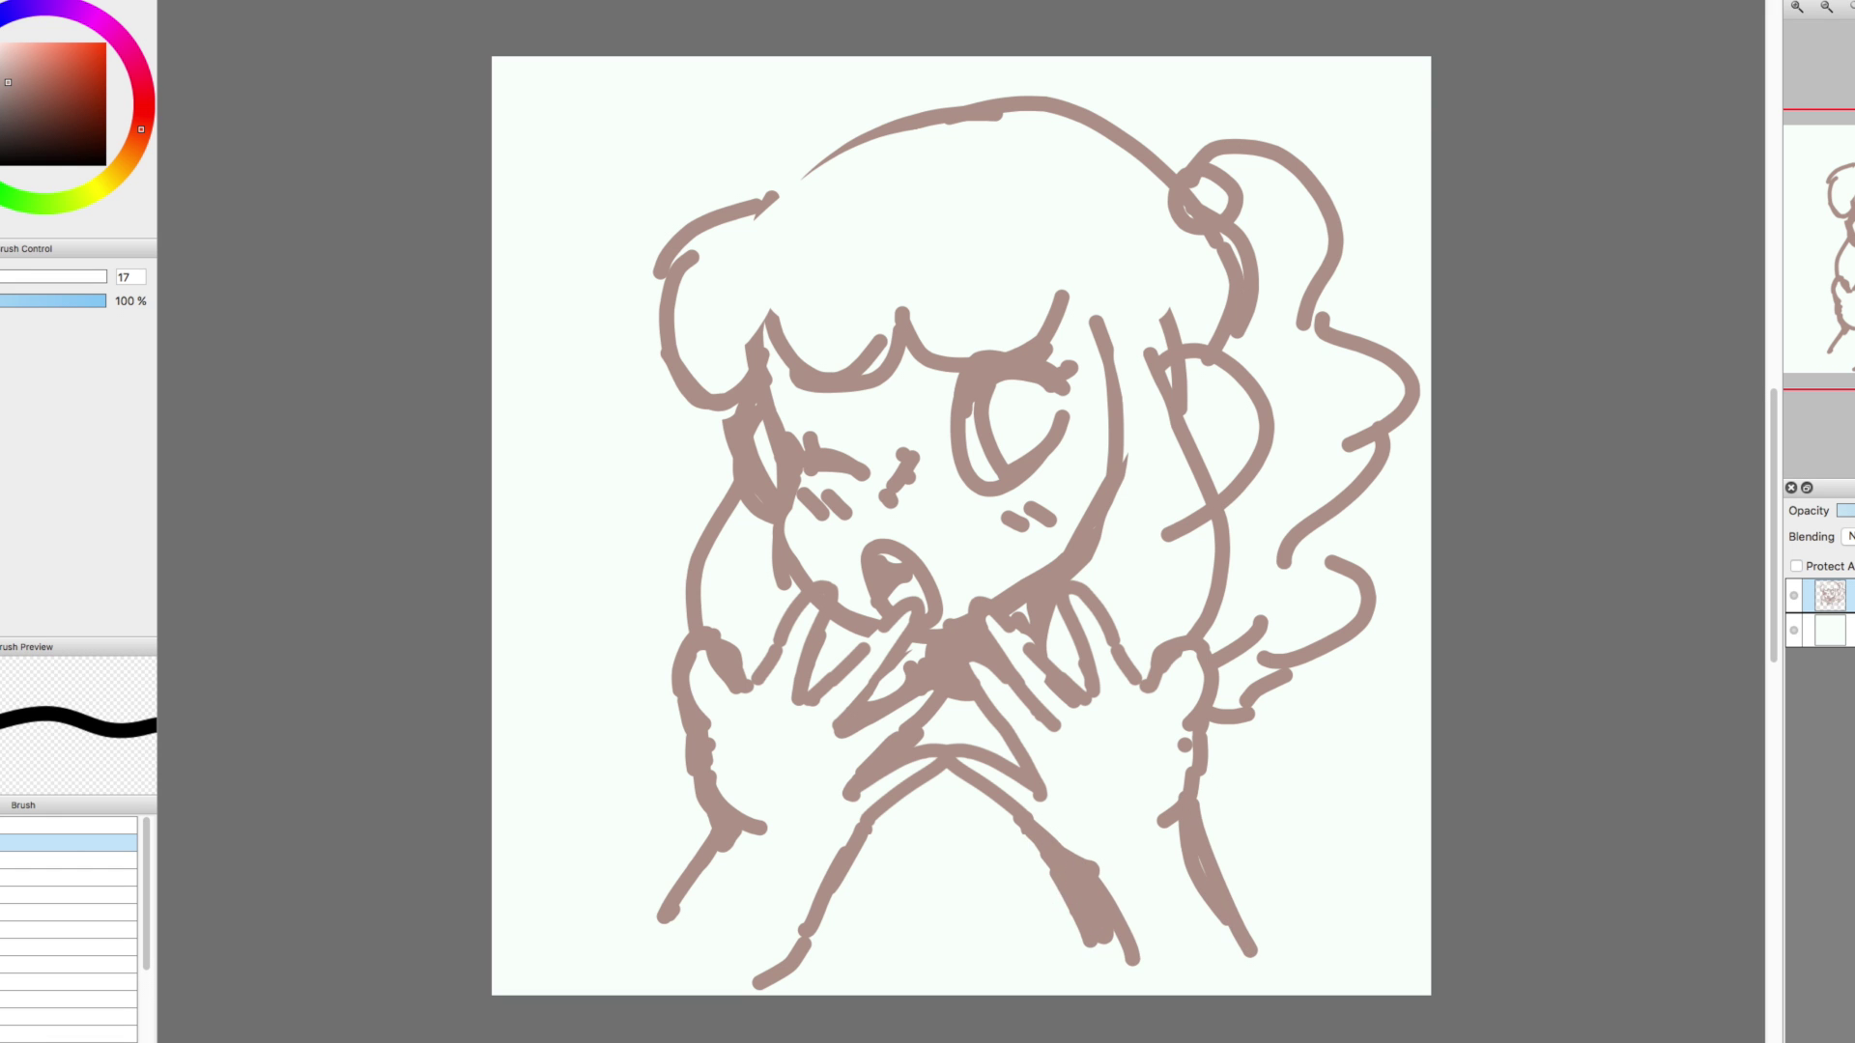
key("e")
left_click_drag(1073, 918, 915, 807)
left_click_drag(714, 842, 665, 916)
Flip the view horizontally and redraw the side hair strand and the ear beside the open eye
key("h")
key("b")
mouse_move(824, 321)
left_mouse_down()
mouse_move(855, 556)
mouse_move(791, 364)
mouse_move(759, 333)
left_mouse_up()
key("e")
key("b")
left_click_drag(749, 440, 701, 537)
left_click_drag(729, 358, 703, 449)
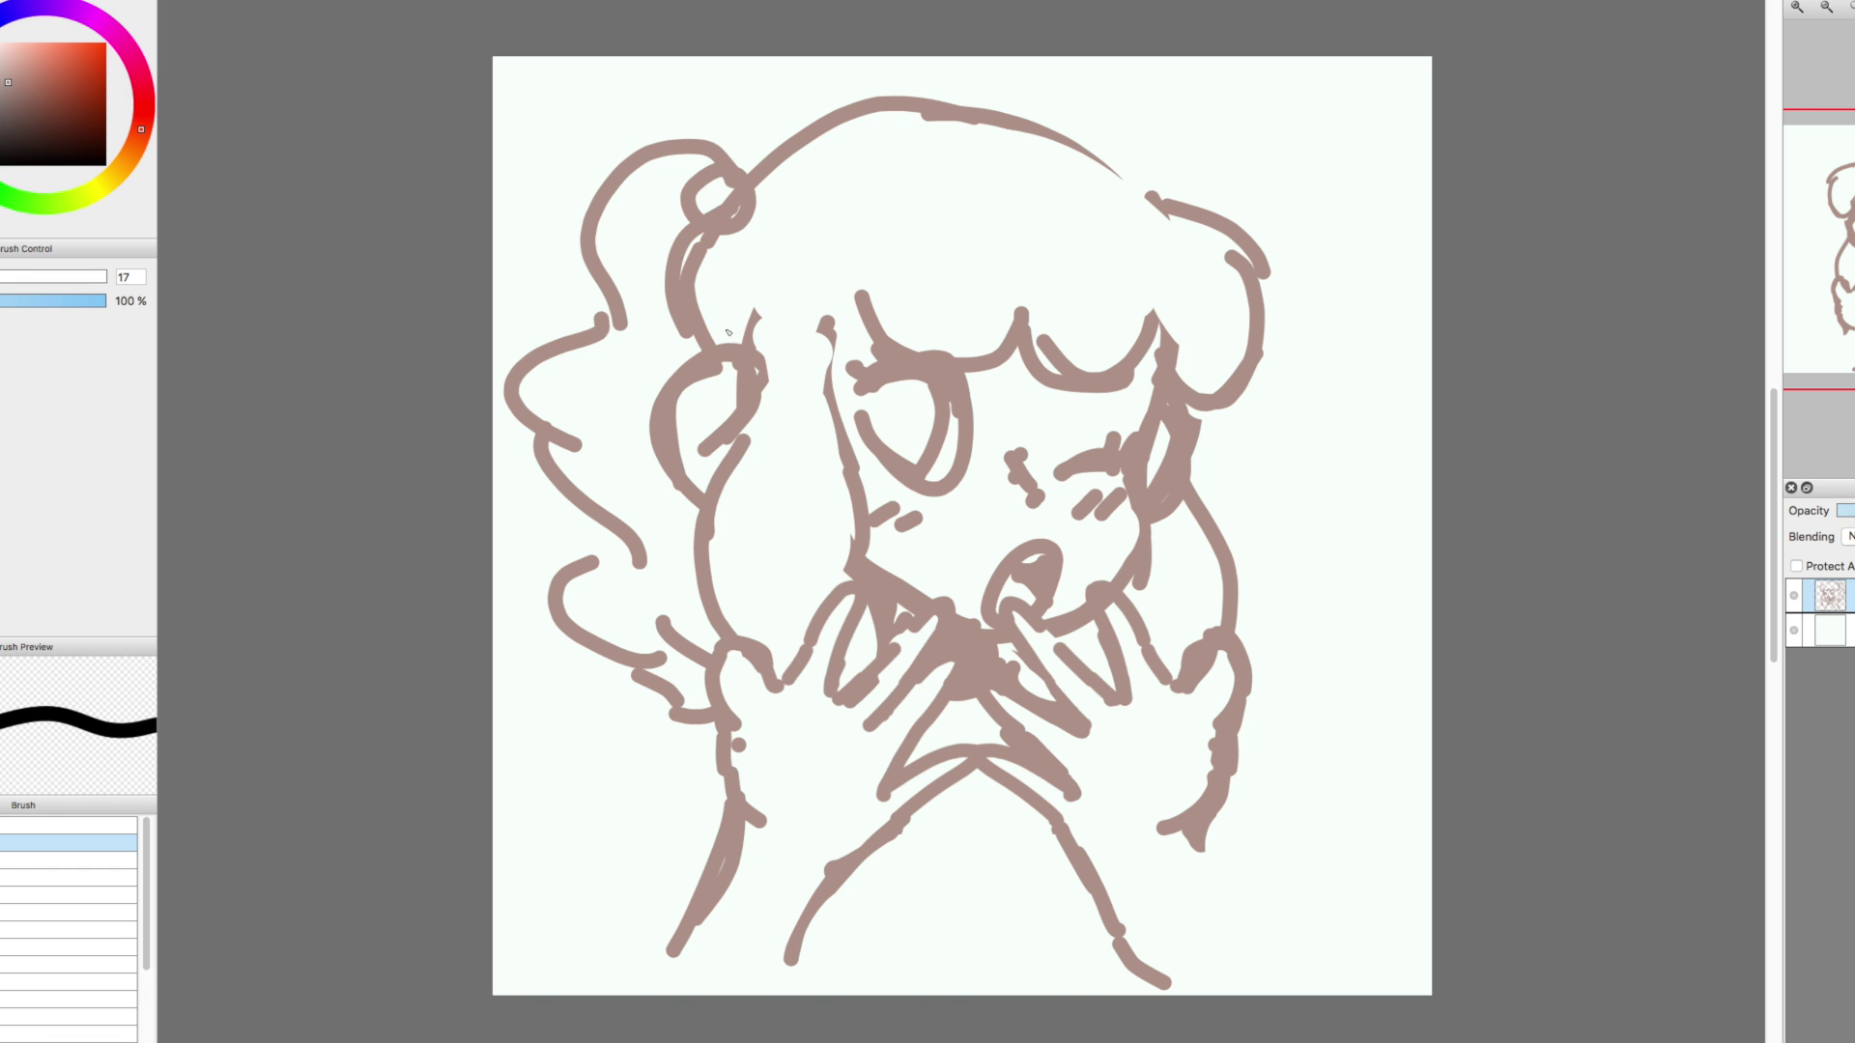
Draw a filled heart as the ponytail's hair tie and a small heart pupil in the open eye
mouse_move(701, 182)
left_mouse_down()
mouse_move(739, 171)
mouse_move(697, 190)
mouse_move(708, 218)
mouse_move(694, 184)
mouse_move(755, 179)
left_mouse_up()
key("e")
key("b")
left_click_drag(894, 406, 918, 442)
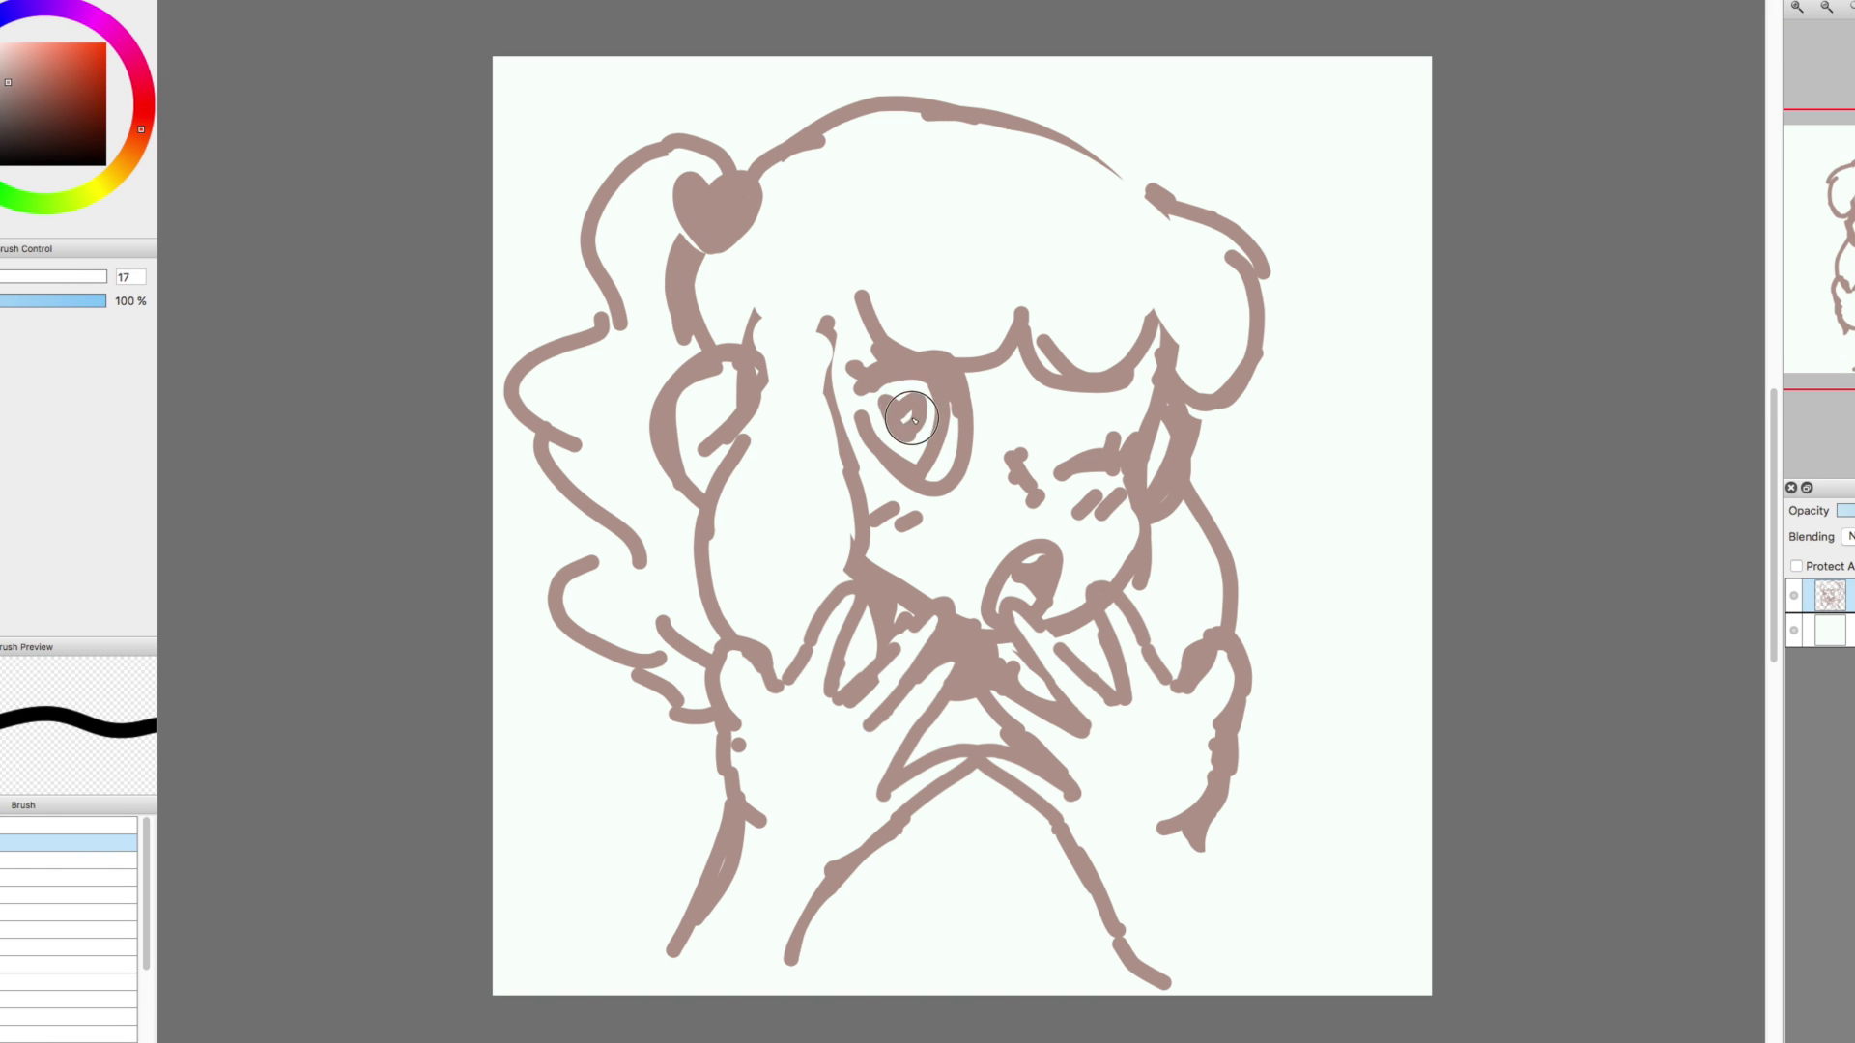
Flip the view back and extend the forearm lines to the lower edge of the canvas
key("h")
left_click_drag(1207, 748, 1231, 894)
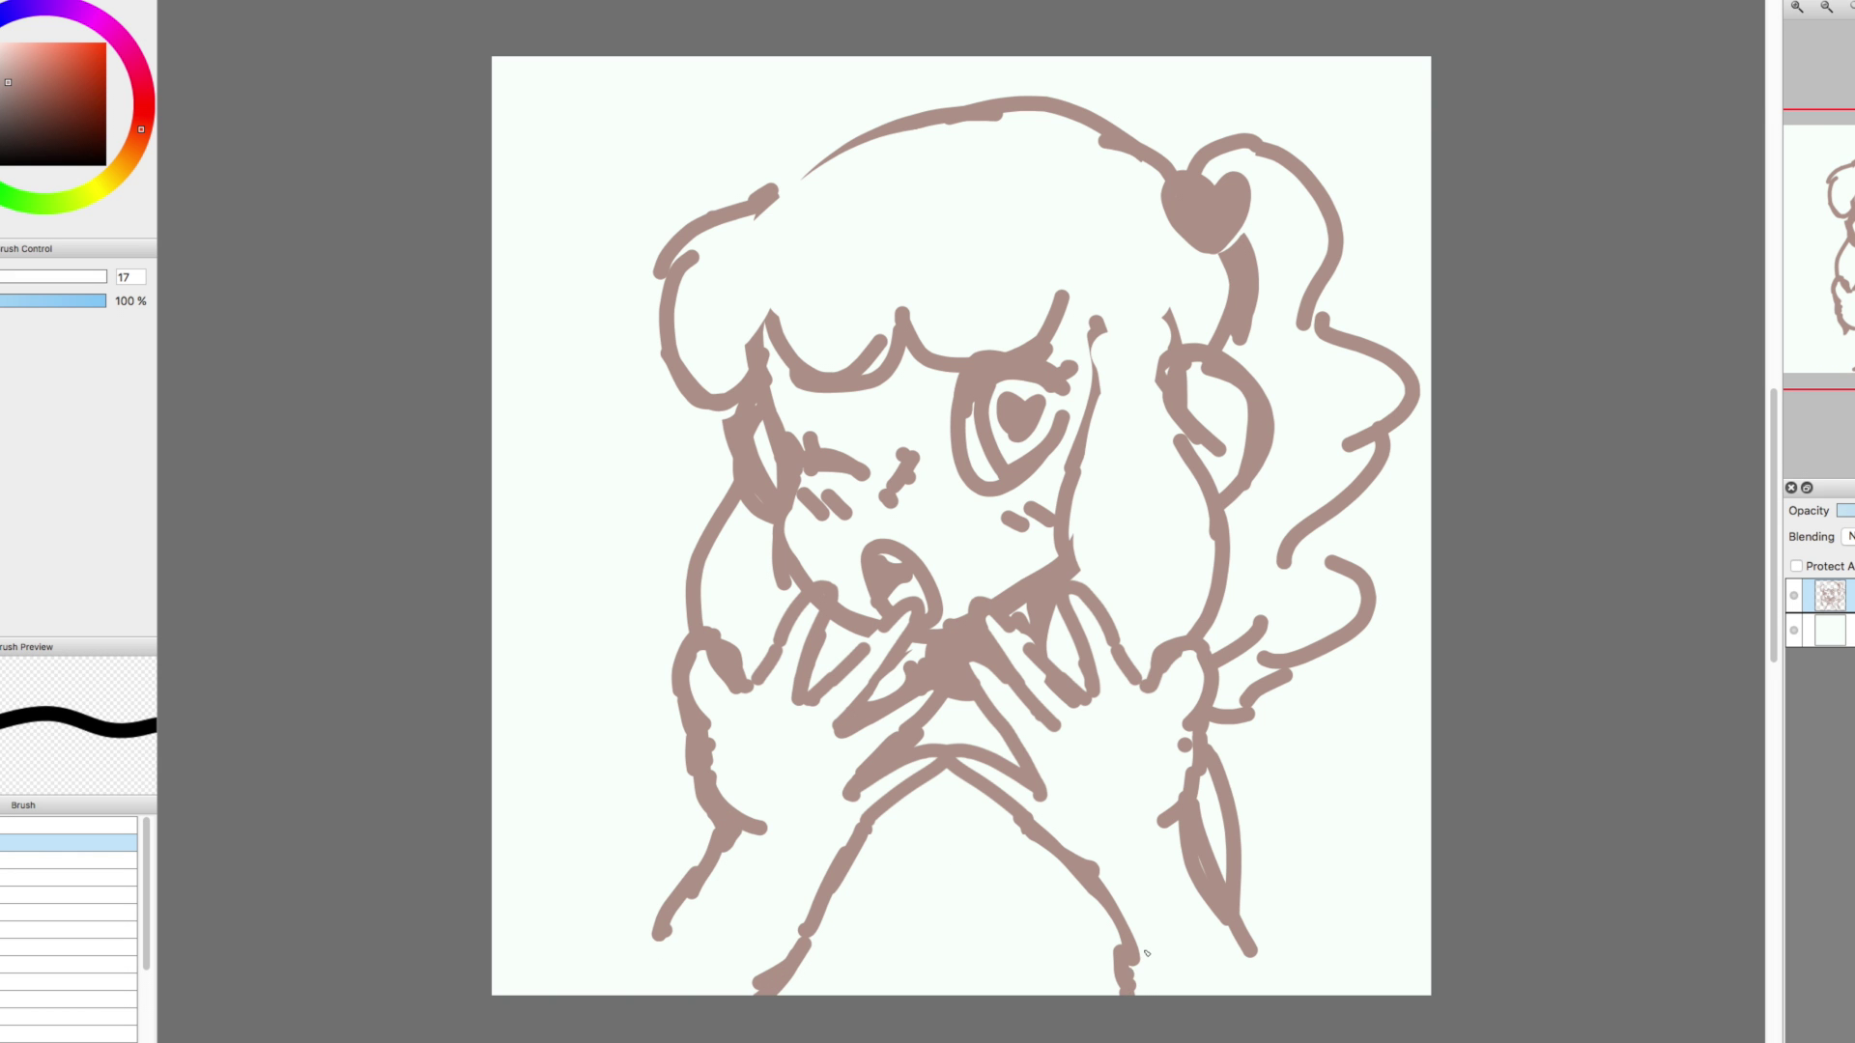
left_click_drag(679, 918, 643, 995)
Erase the thick lower lines of the left forearm, redraw its outline, and remove the stray wrist marks
key("e")
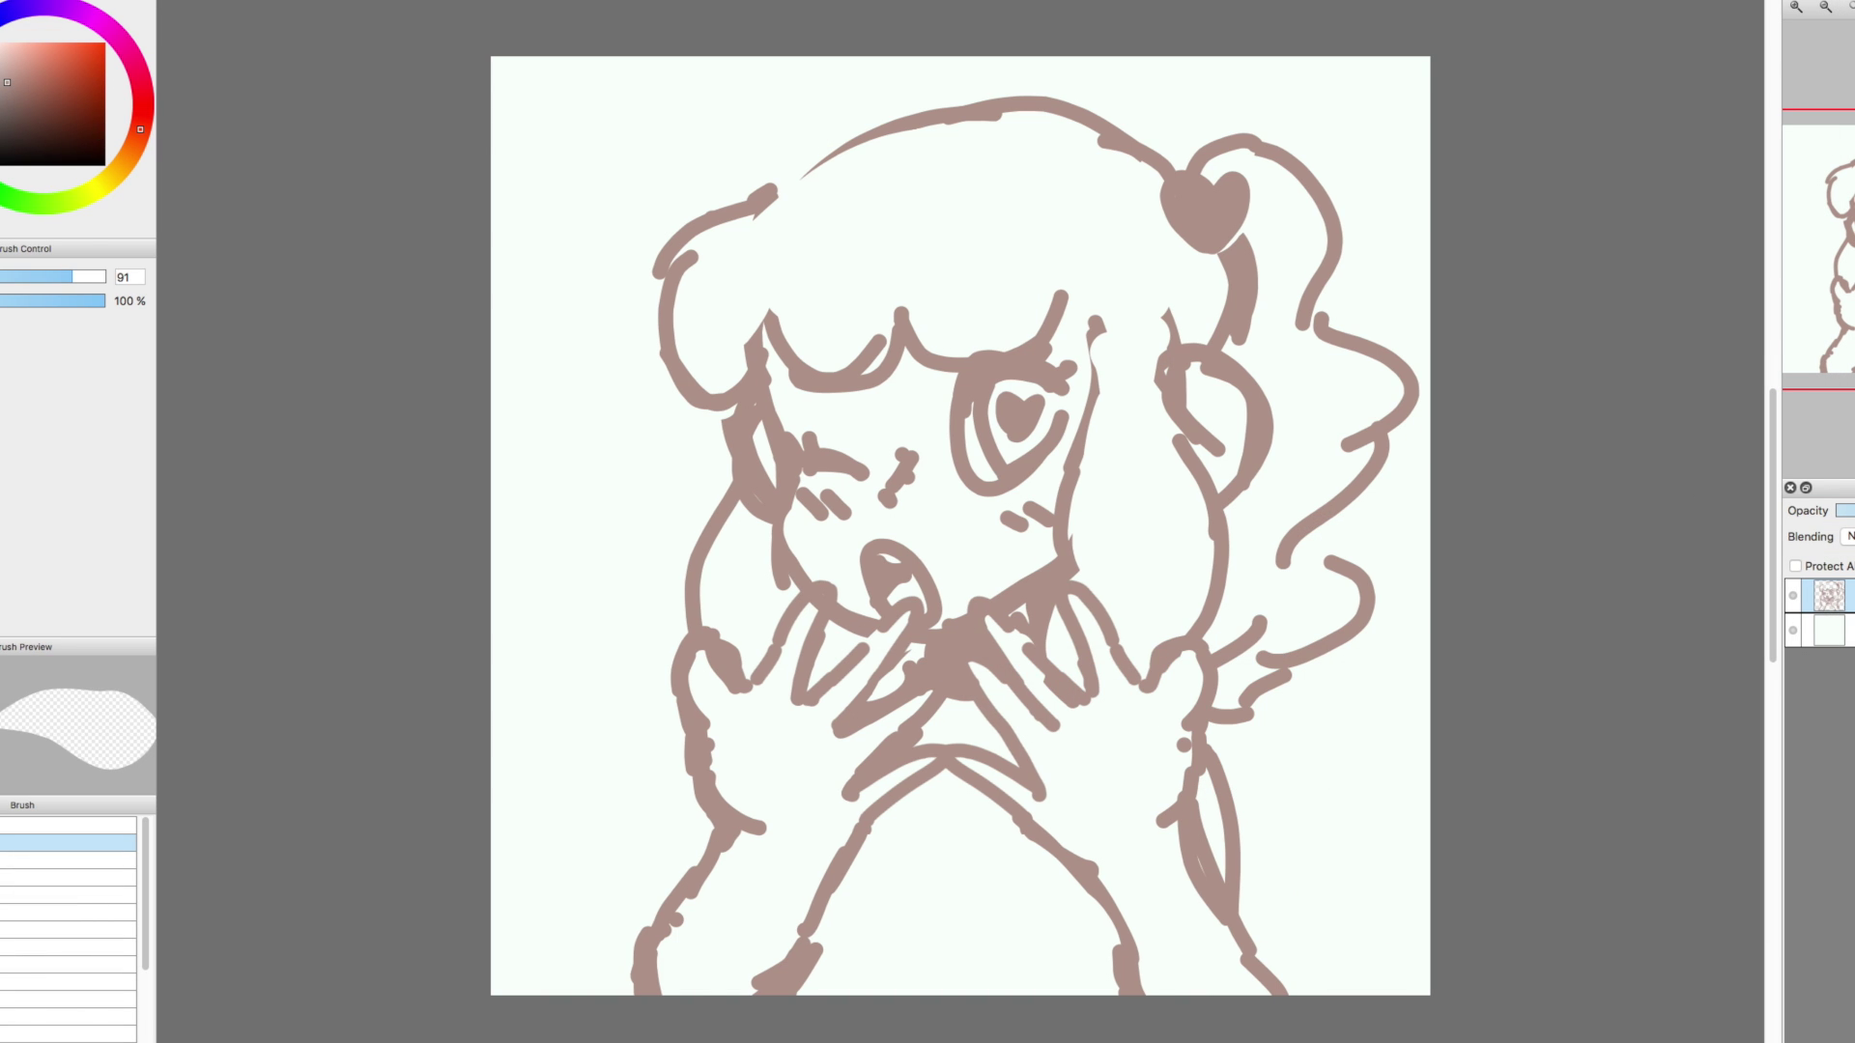
mouse_move(667, 951)
left_mouse_down()
mouse_move(687, 975)
mouse_move(807, 918)
left_mouse_up()
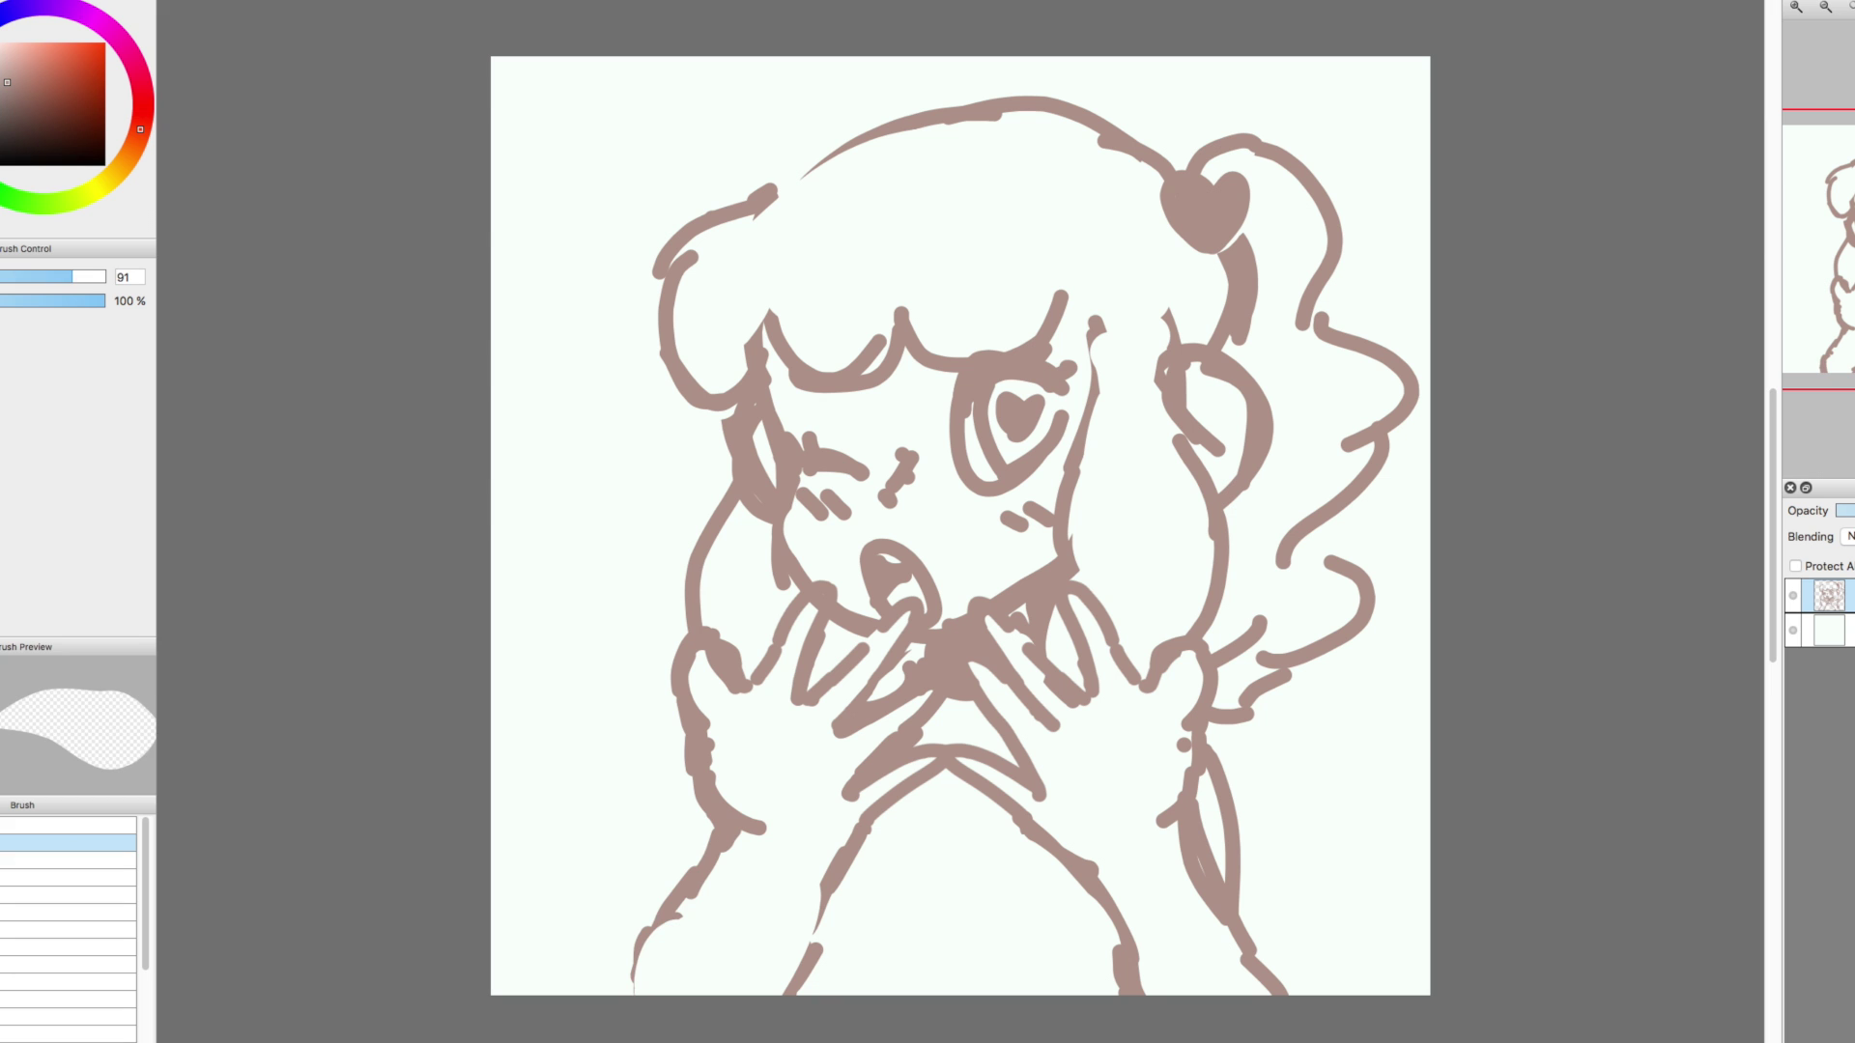
key("b")
left_click_drag(710, 817, 643, 986)
left_click_drag(841, 889, 787, 995)
key("e")
left_click_drag(790, 838, 719, 754)
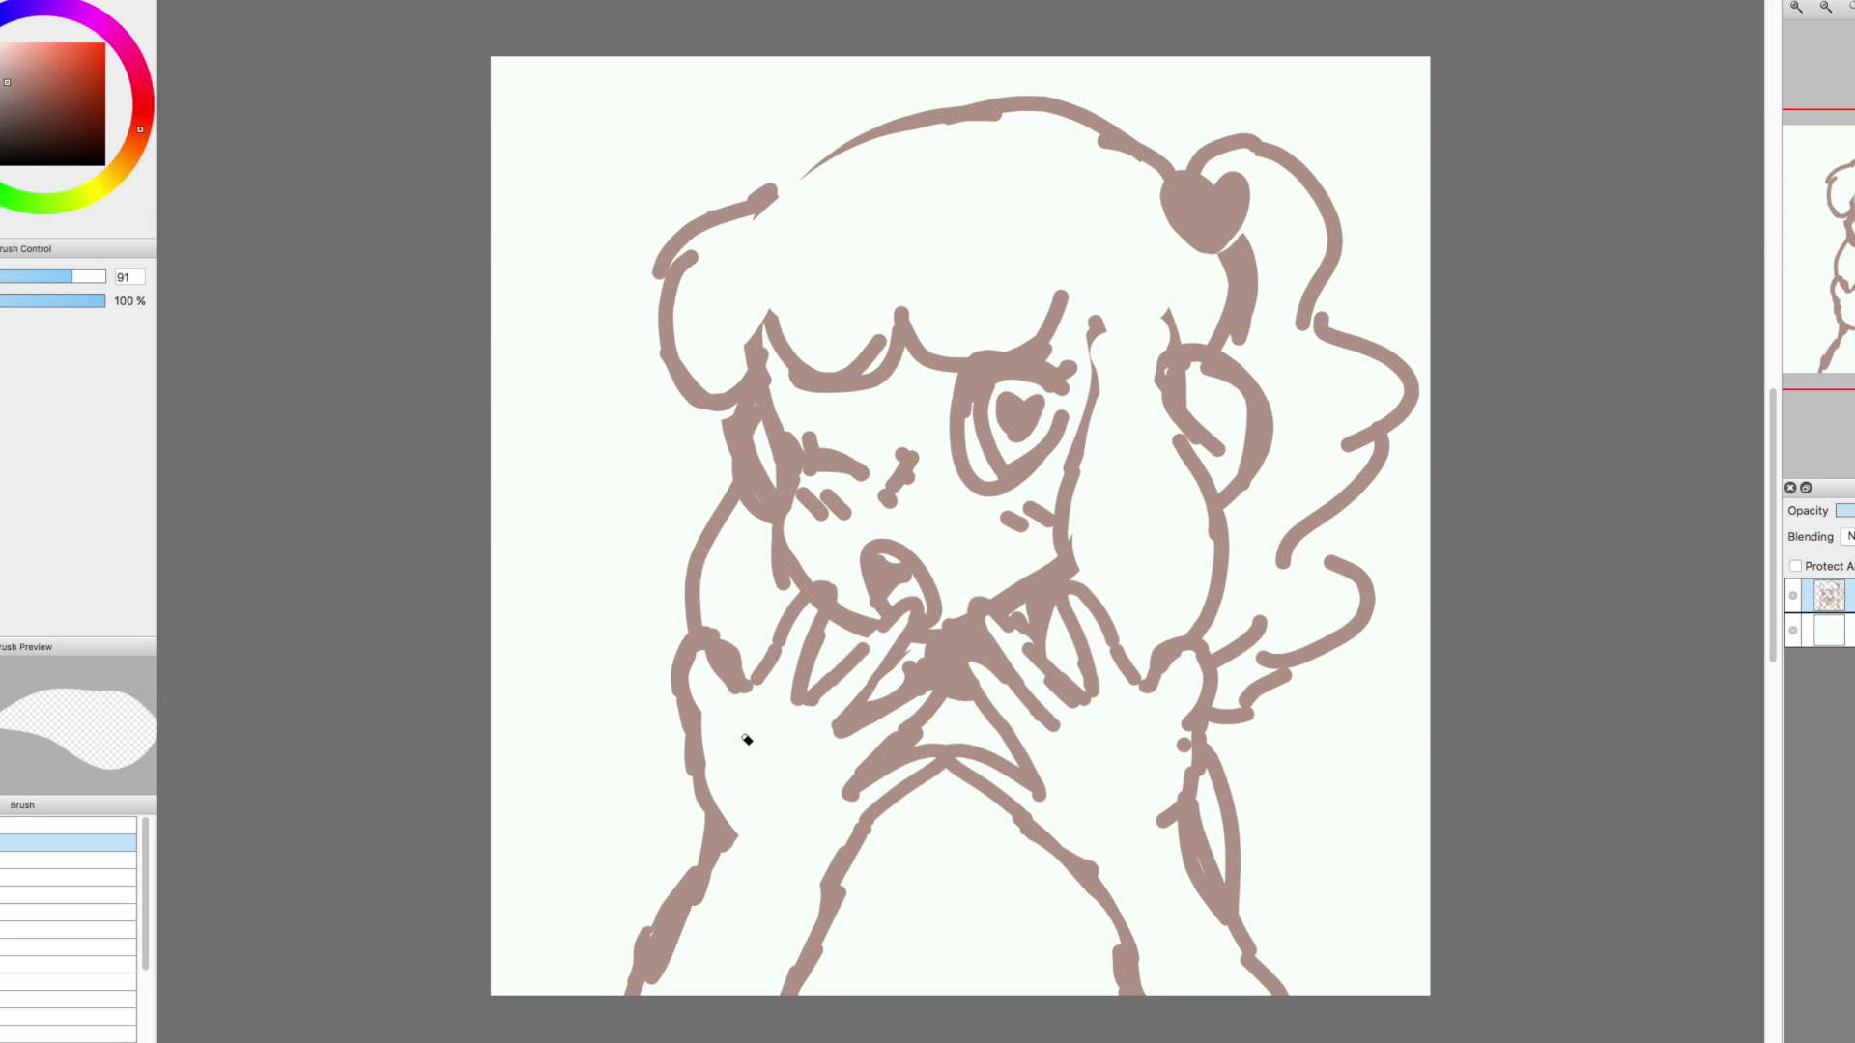
key("b")
left_click_drag(713, 817, 662, 904)
Move the whole sketch slightly down and add a new layer beneath it
key("v")
left_click_drag(973, 420, 968, 452)
key("ctrl+shift+n")
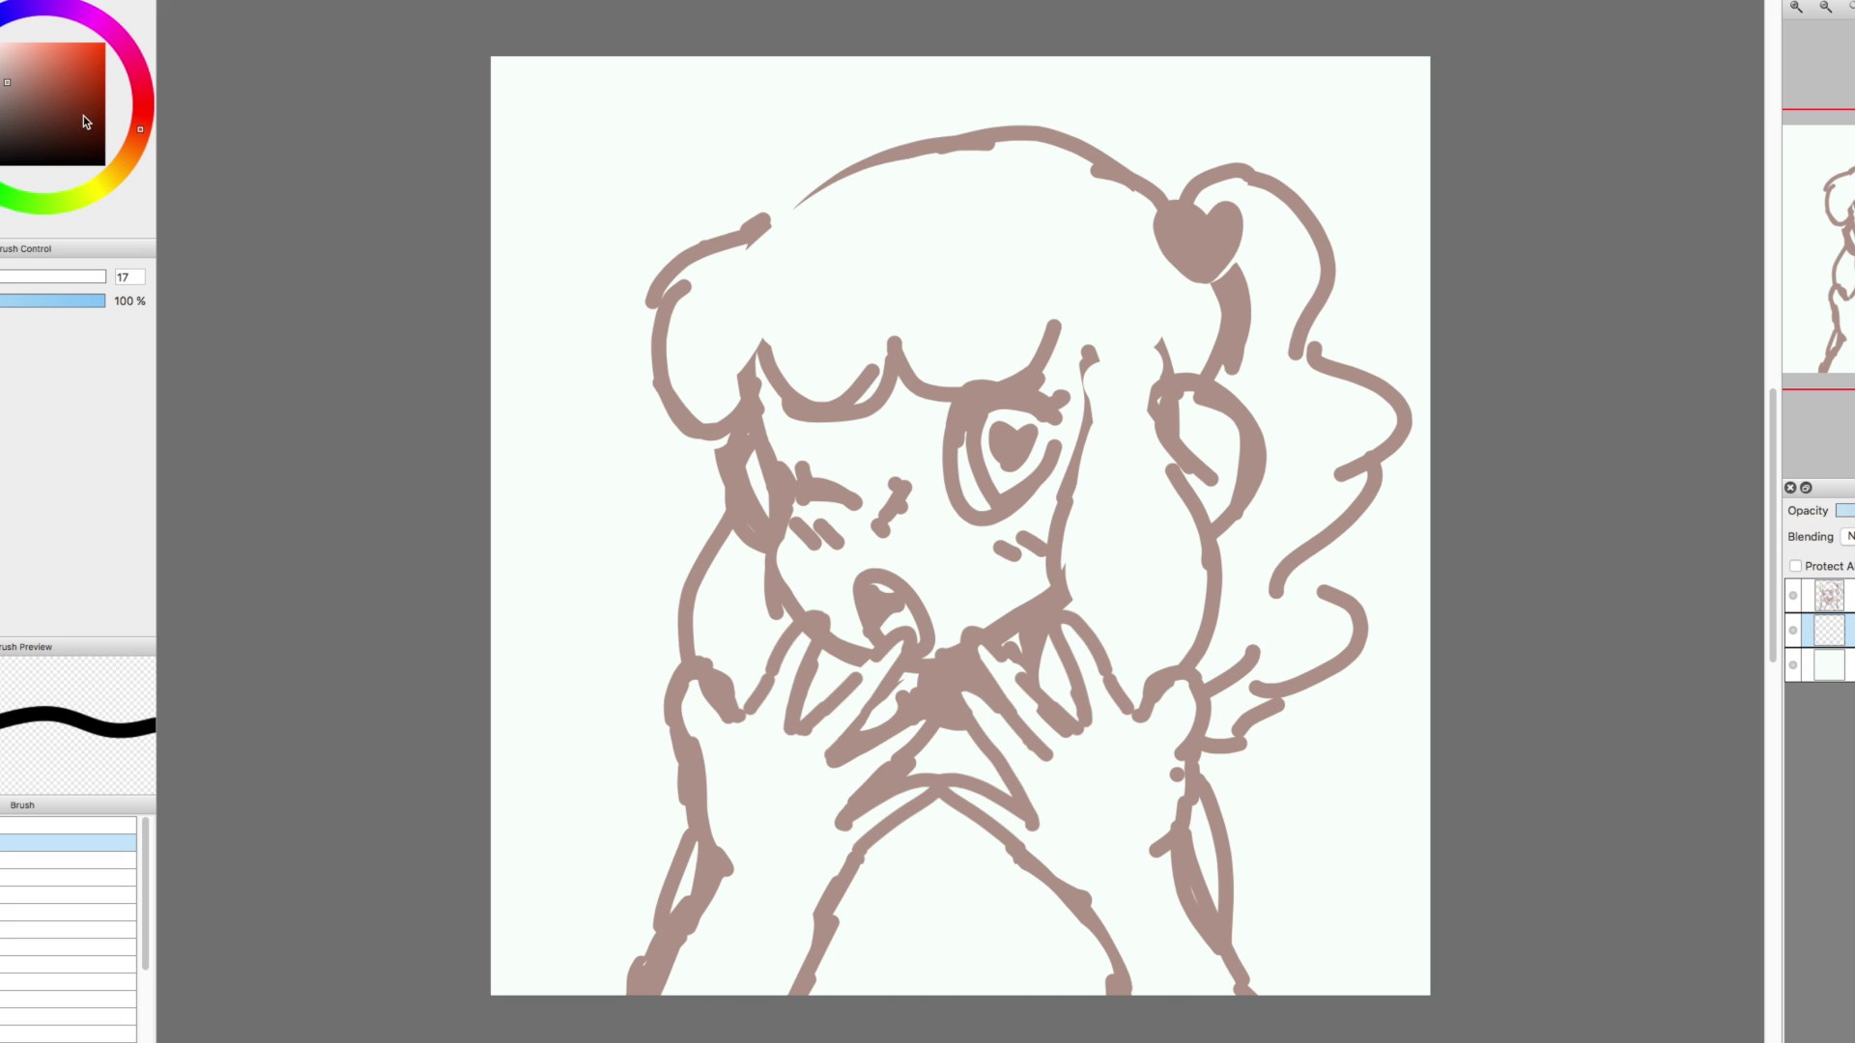
Paint the face, hands and forearms in a pale peach skin tone with a size 44 brush
left_click(126, 159)
left_click(5, 47)
left_click(34, 277)
left_click(875, 517)
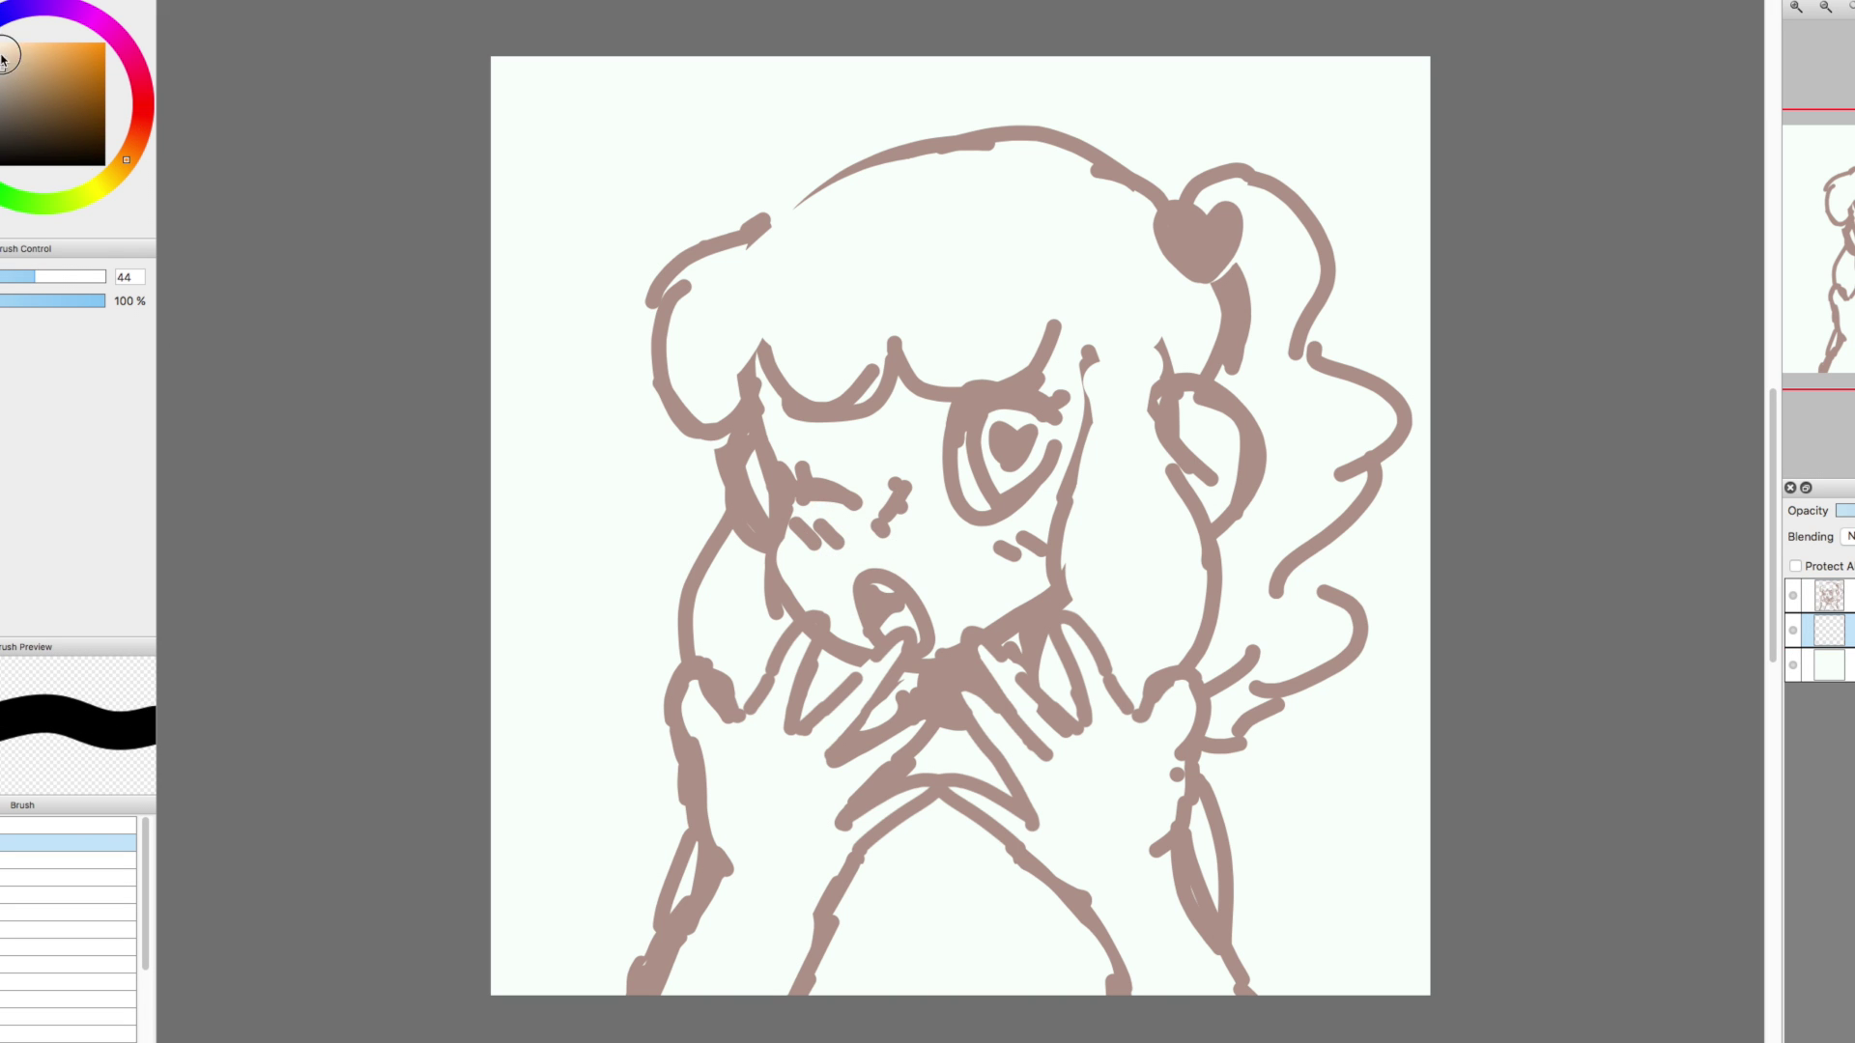
left_click(64, 276)
left_click_drag(831, 502, 828, 592)
key("ctrl+z")
mouse_move(875, 522)
left_mouse_down()
mouse_move(870, 589)
mouse_move(903, 399)
mouse_move(883, 560)
mouse_move(766, 745)
mouse_move(774, 977)
mouse_move(1002, 704)
mouse_move(1184, 969)
left_mouse_up()
Draw wrist cuffs and puffy sleeves in the line colour on the sketch layer, and erase the forearm lines inside them
left_click(986, 400, "alt")
key("n")
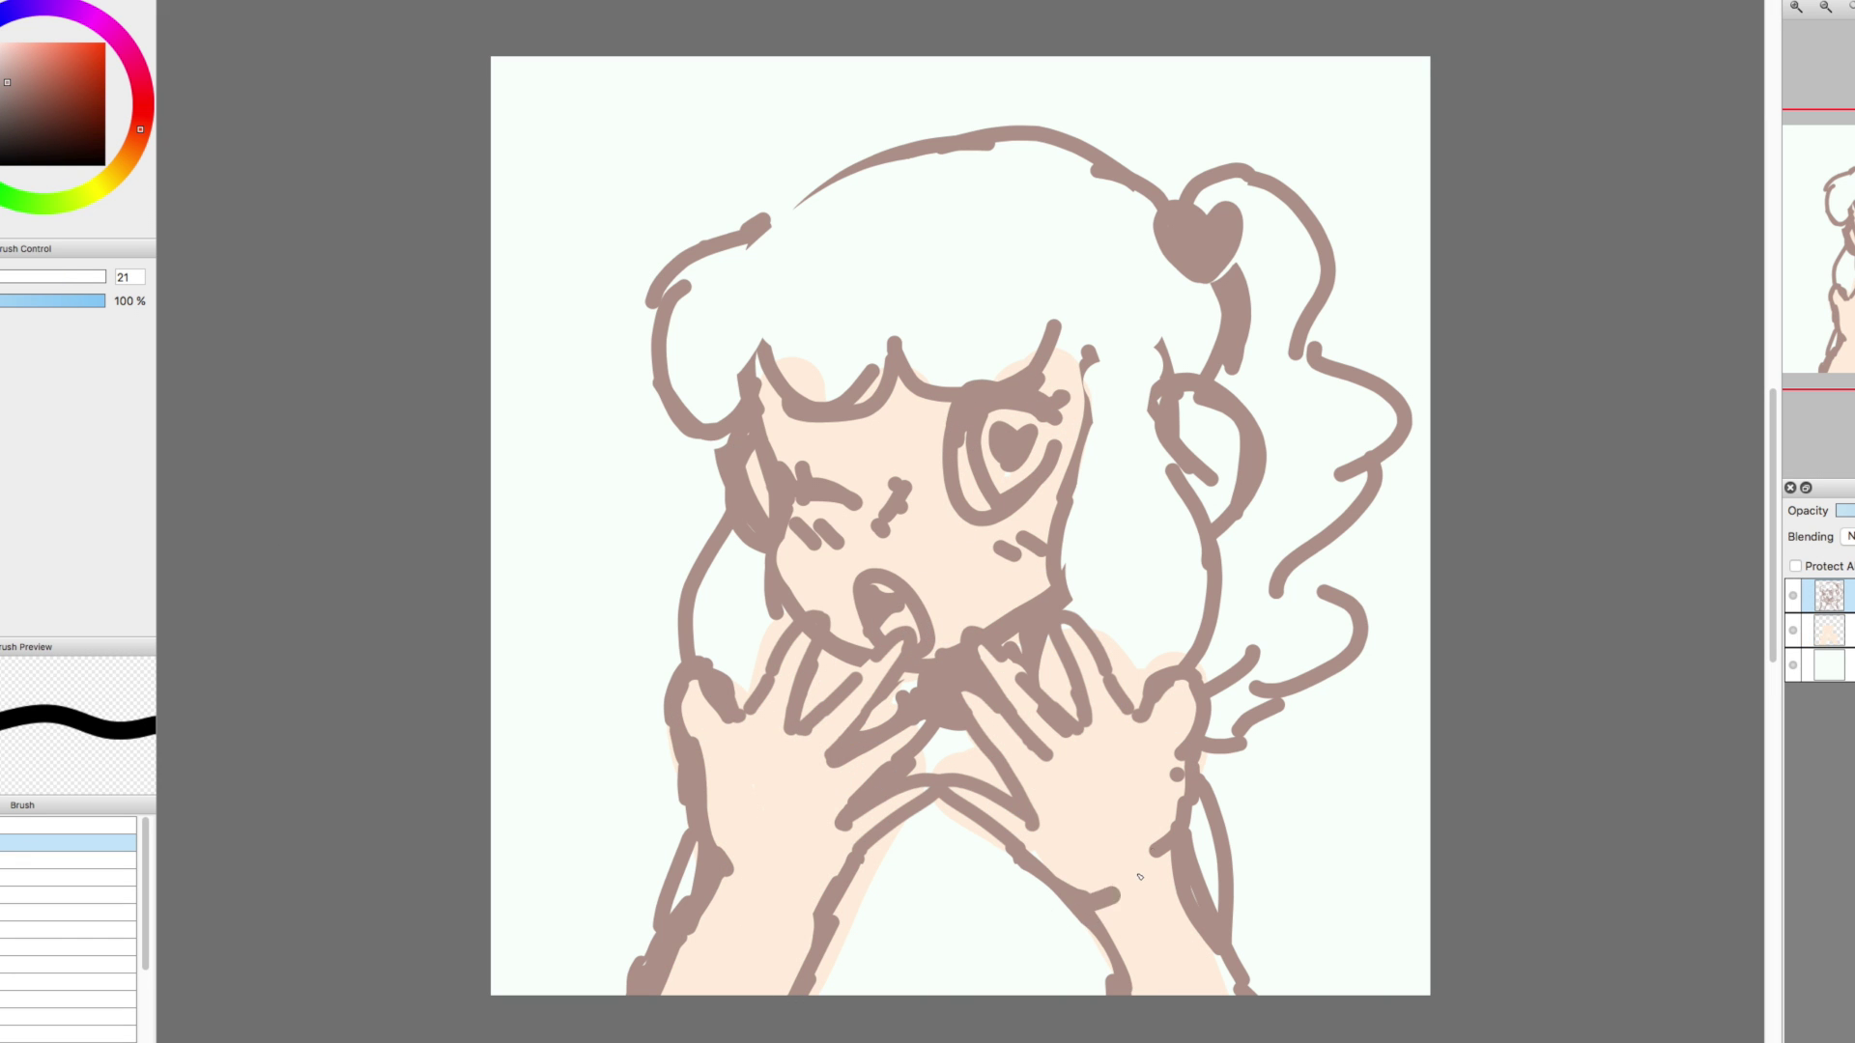
left_click_drag(1083, 913, 1159, 884)
left_click_drag(1241, 918, 1263, 986)
left_click_drag(1087, 932, 1082, 990)
mouse_move(729, 870)
left_mouse_down()
mouse_move(745, 919)
mouse_move(812, 933)
left_mouse_up()
left_click_drag(657, 913, 613, 990)
left_click(72, 277)
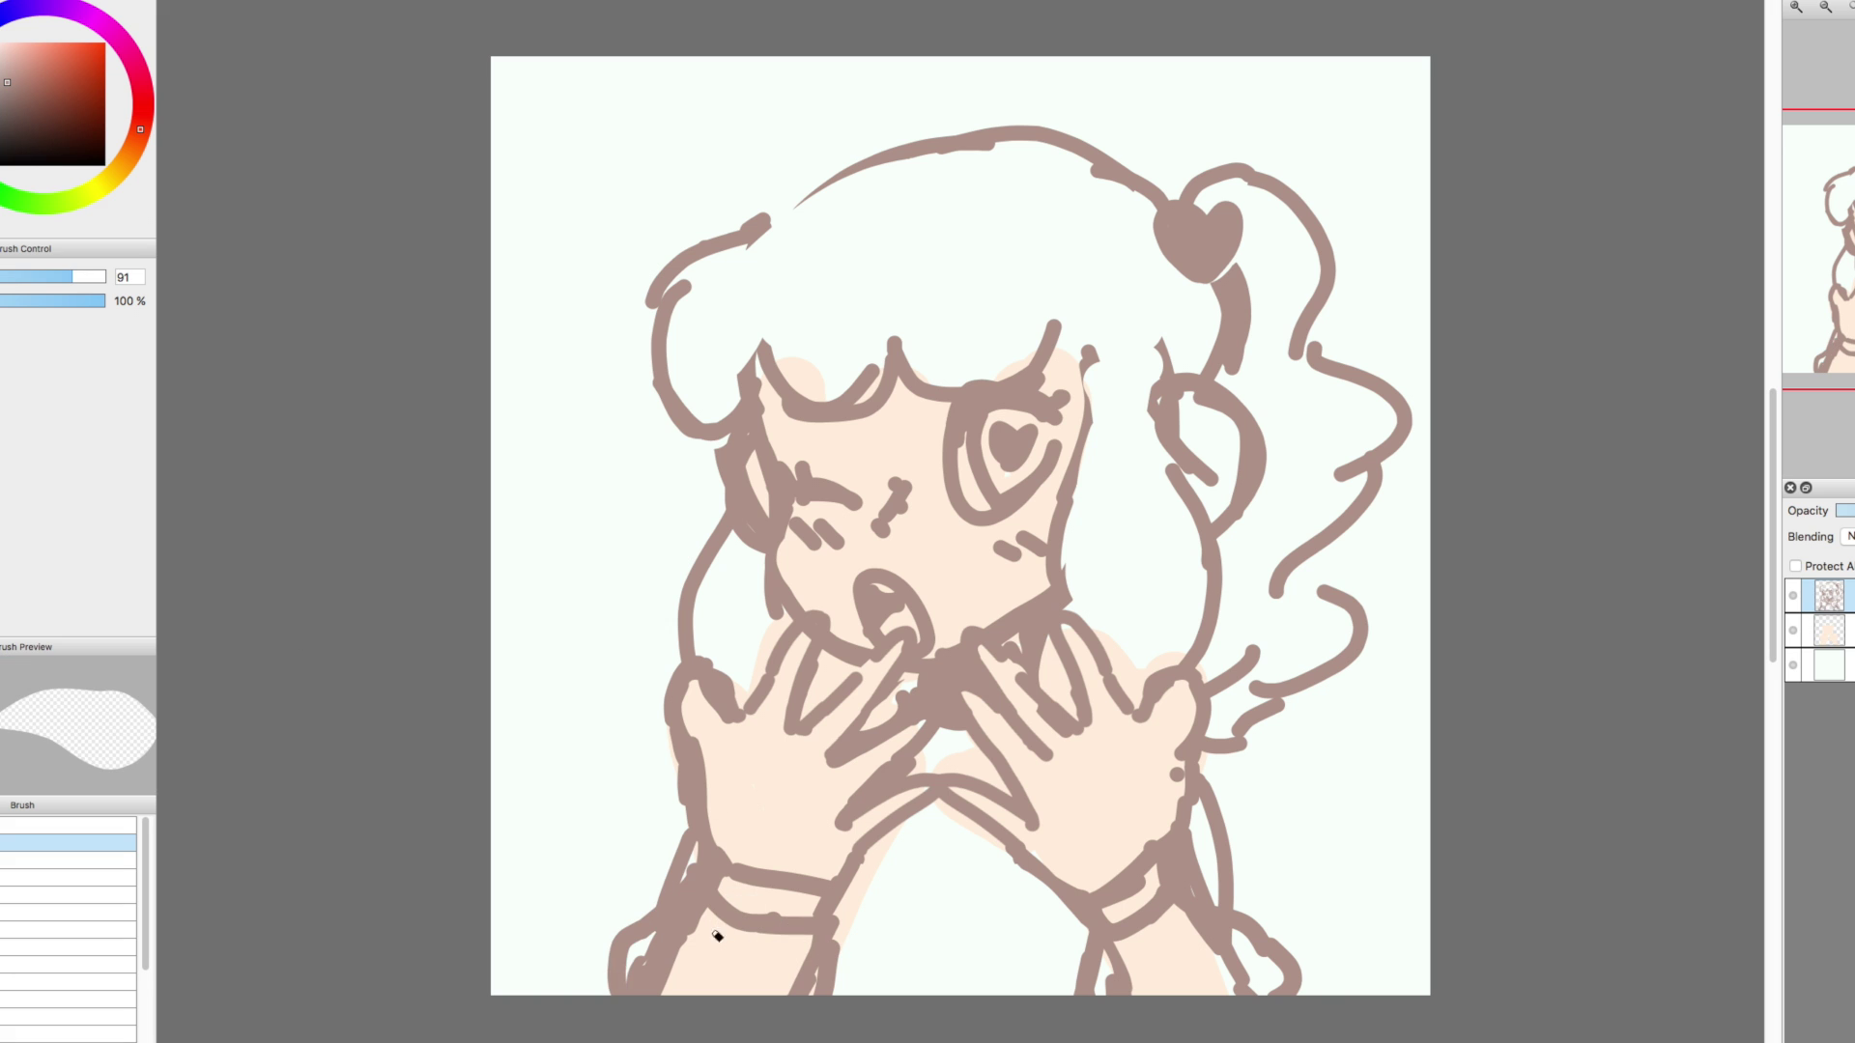
left_click_drag(676, 932, 779, 998)
mouse_move(1111, 947)
left_mouse_down()
mouse_move(1226, 973)
mouse_move(1213, 922)
left_mouse_up()
Paint the left sleeve and its wrist cuff light pink on the colour layer
key("n")
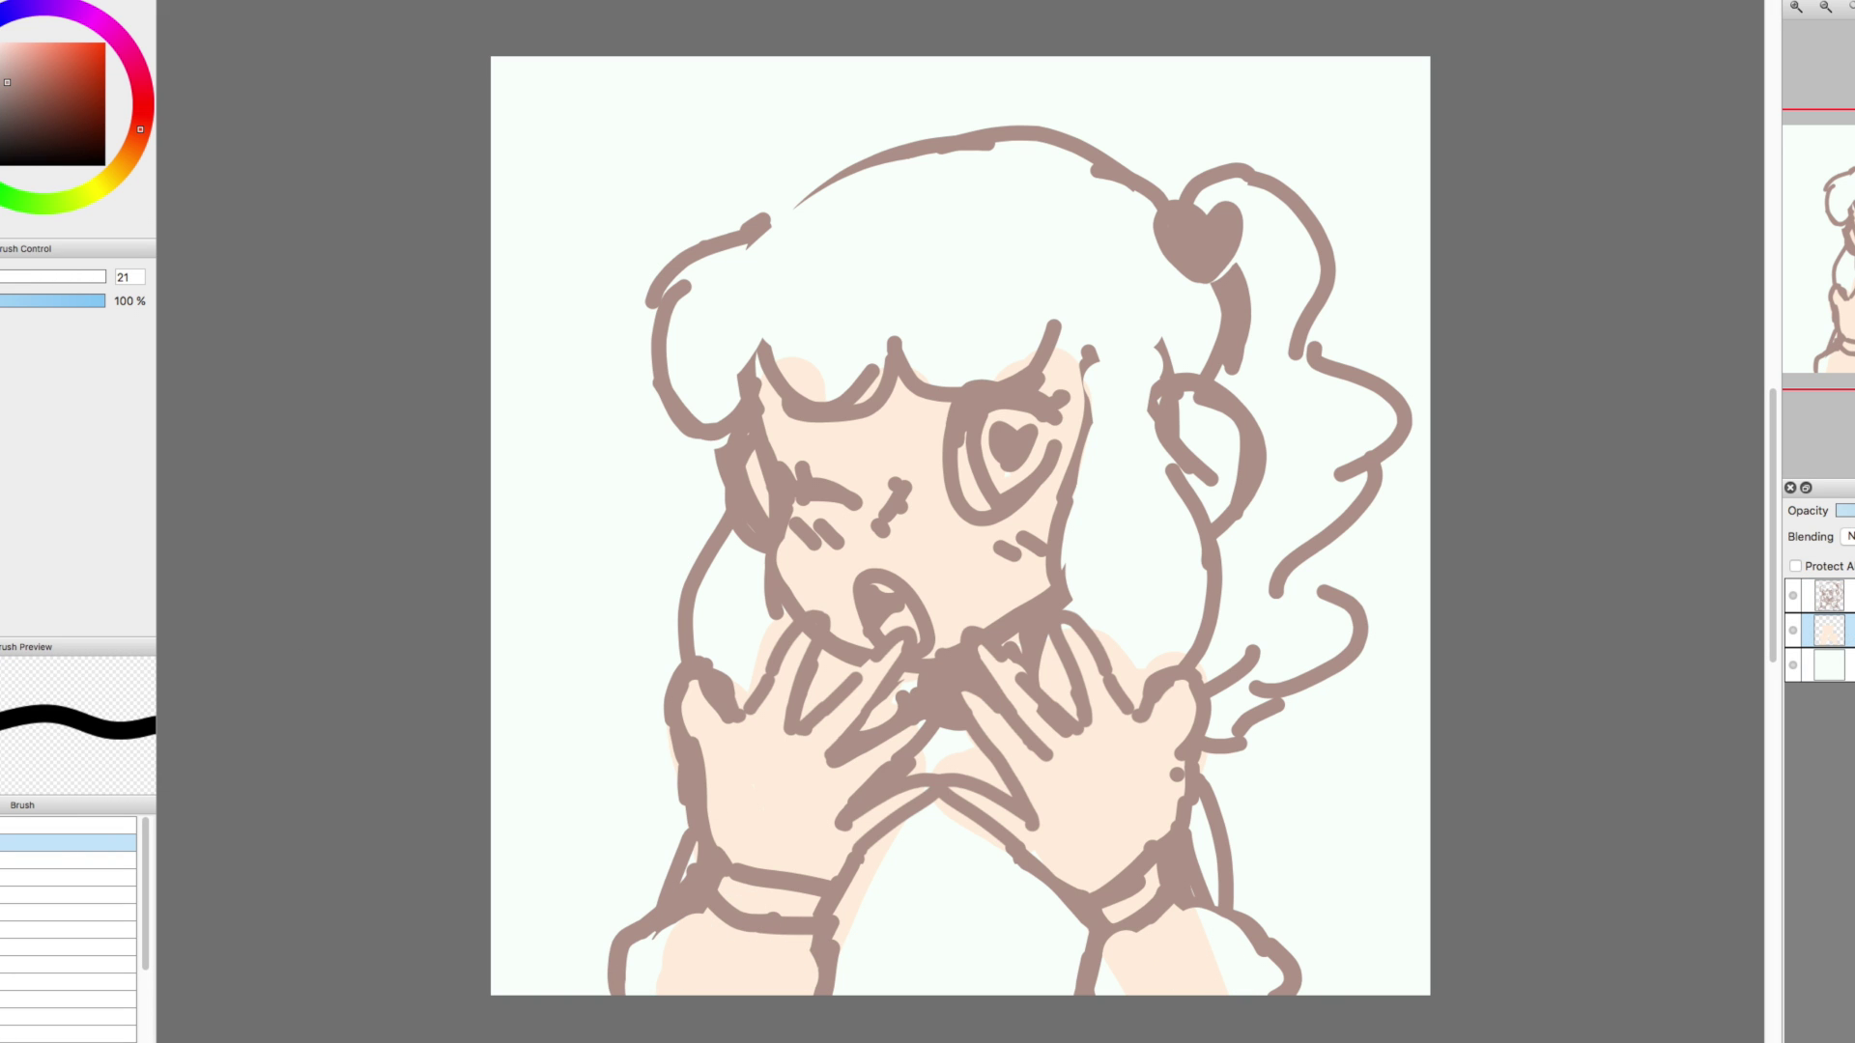
left_click(138, 73)
left_click_drag(14, 279, 35, 278)
left_click_drag(727, 887, 802, 913)
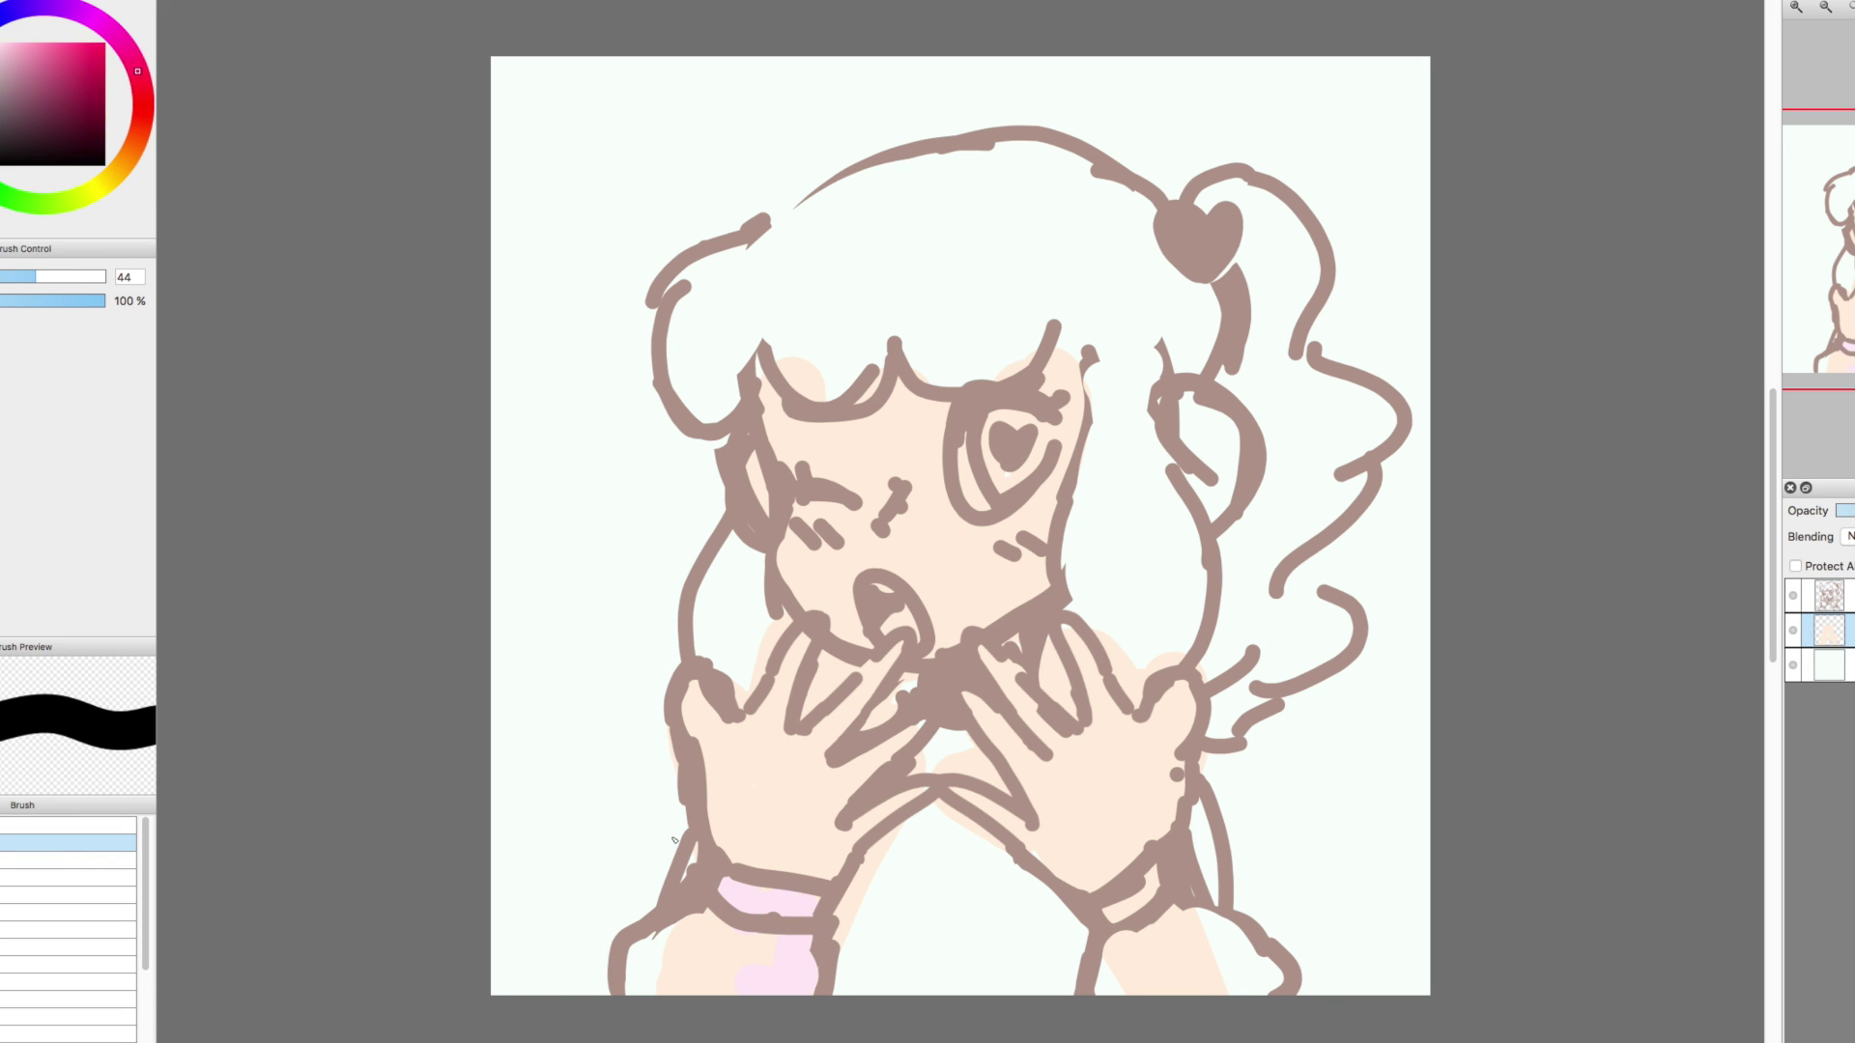
left_click_drag(36, 277, 69, 277)
mouse_move(773, 904)
left_mouse_down()
mouse_move(753, 957)
mouse_move(647, 966)
left_mouse_up()
Paint the right sleeve, its wrist cuff and the torso in the same light pink
mouse_move(1111, 927)
left_mouse_down()
mouse_move(1150, 951)
mouse_move(1183, 925)
left_mouse_up()
key("super+z")
left_click_drag(69, 277, 12, 277)
left_click_drag(1111, 951, 1275, 976)
mouse_move(1208, 817)
left_mouse_down()
mouse_move(1151, 898)
mouse_move(1211, 932)
left_mouse_up()
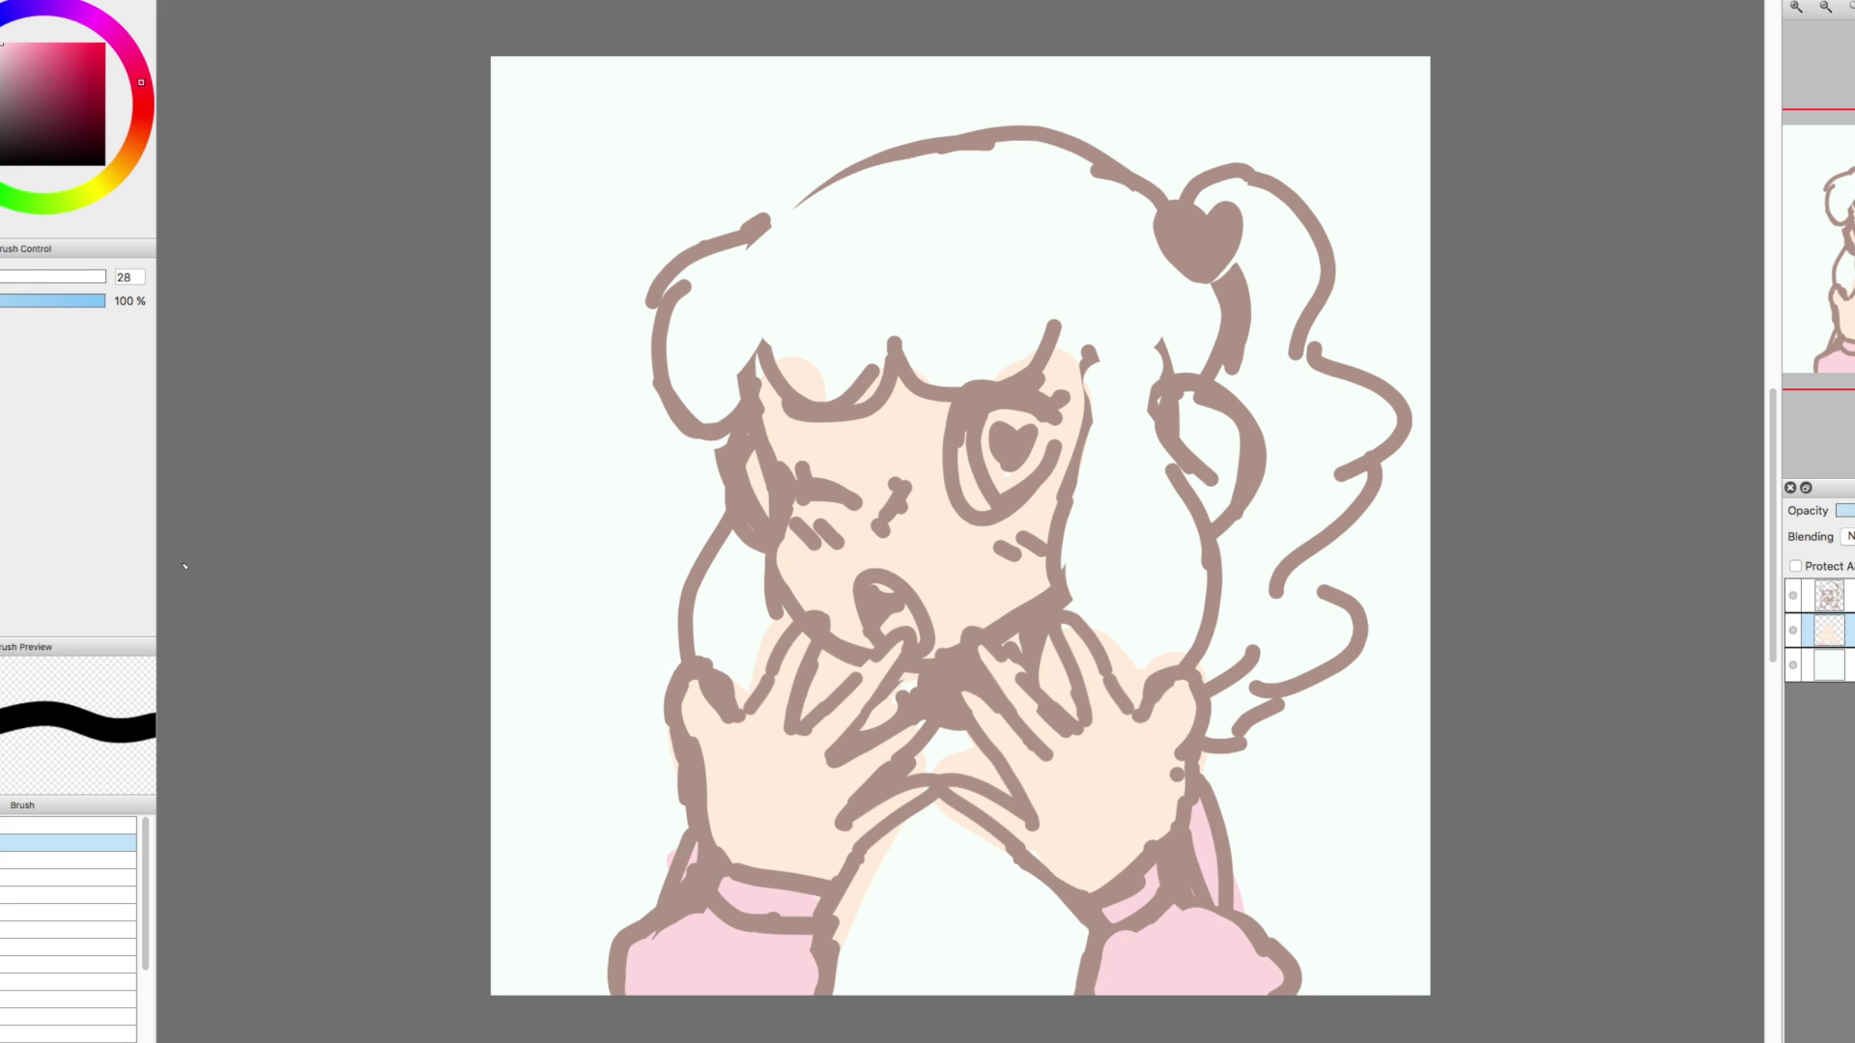
left_click_drag(11, 277, 35, 277)
mouse_move(966, 744)
left_mouse_down()
mouse_move(870, 831)
mouse_move(935, 956)
mouse_move(1073, 981)
mouse_move(966, 875)
mouse_move(814, 862)
left_mouse_up()
Fill the bangs, side hair and ponytail with a greyish brown
left_click_drag(121, 184, 130, 155)
left_click(2, 90)
mouse_move(812, 333)
left_mouse_down()
mouse_move(799, 315)
mouse_move(698, 627)
mouse_move(763, 580)
mouse_move(840, 695)
mouse_move(899, 725)
mouse_move(1060, 682)
mouse_move(1222, 594)
mouse_move(1372, 416)
mouse_move(1230, 498)
mouse_move(1118, 477)
mouse_move(977, 344)
mouse_move(1044, 290)
mouse_move(768, 271)
mouse_move(712, 319)
mouse_move(1102, 194)
mouse_move(1278, 525)
mouse_move(1275, 305)
left_mouse_up()
key("]")
Paint the ear with the sampled skin tone using a smaller brush, and fill the open eye with white
left_click(883, 490, "alt")
key("[")
key("[")
key("[")
key("[")
left_click_drag(1183, 401, 1191, 426)
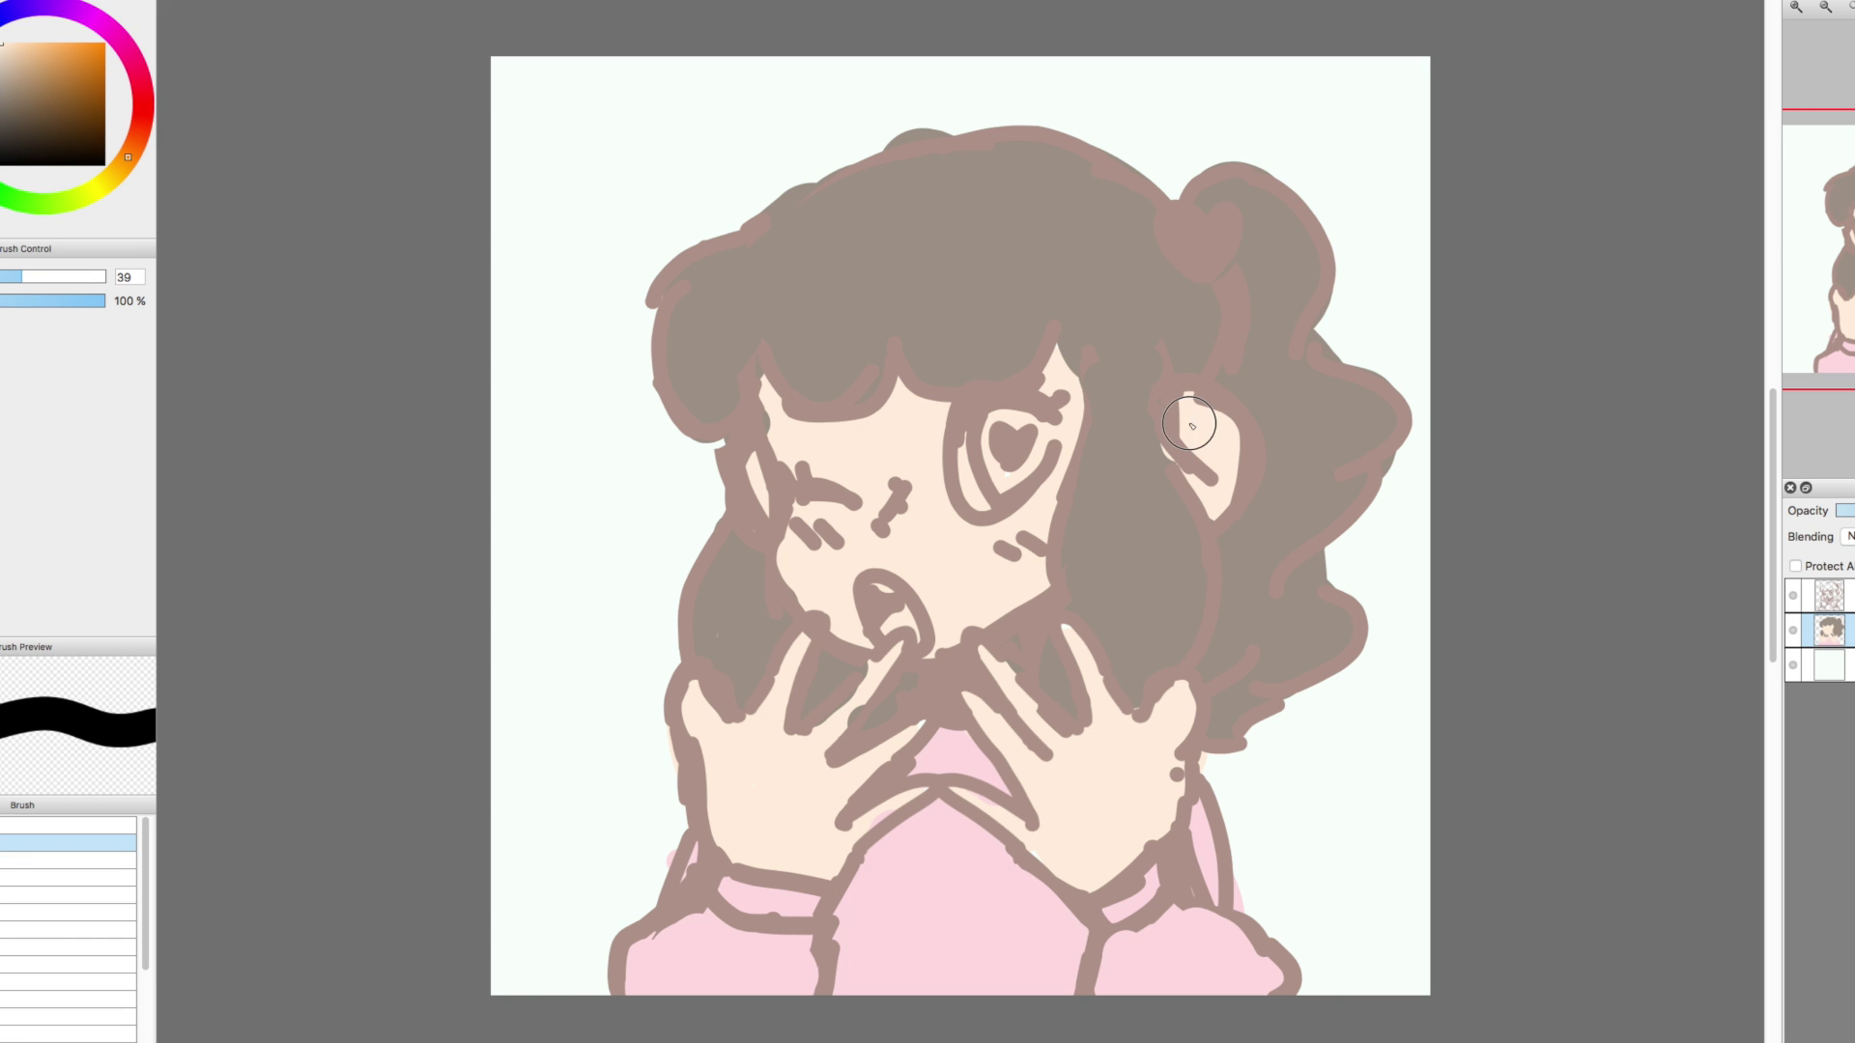
mouse_move(1014, 452)
left_mouse_down()
mouse_move(976, 507)
mouse_move(1029, 542)
left_mouse_up()
Paint pink blush on both cheeks, the nose and the ears
left_click(138, 104)
left_click_drag(804, 521, 845, 537)
left_click_drag(1194, 406, 1208, 430)
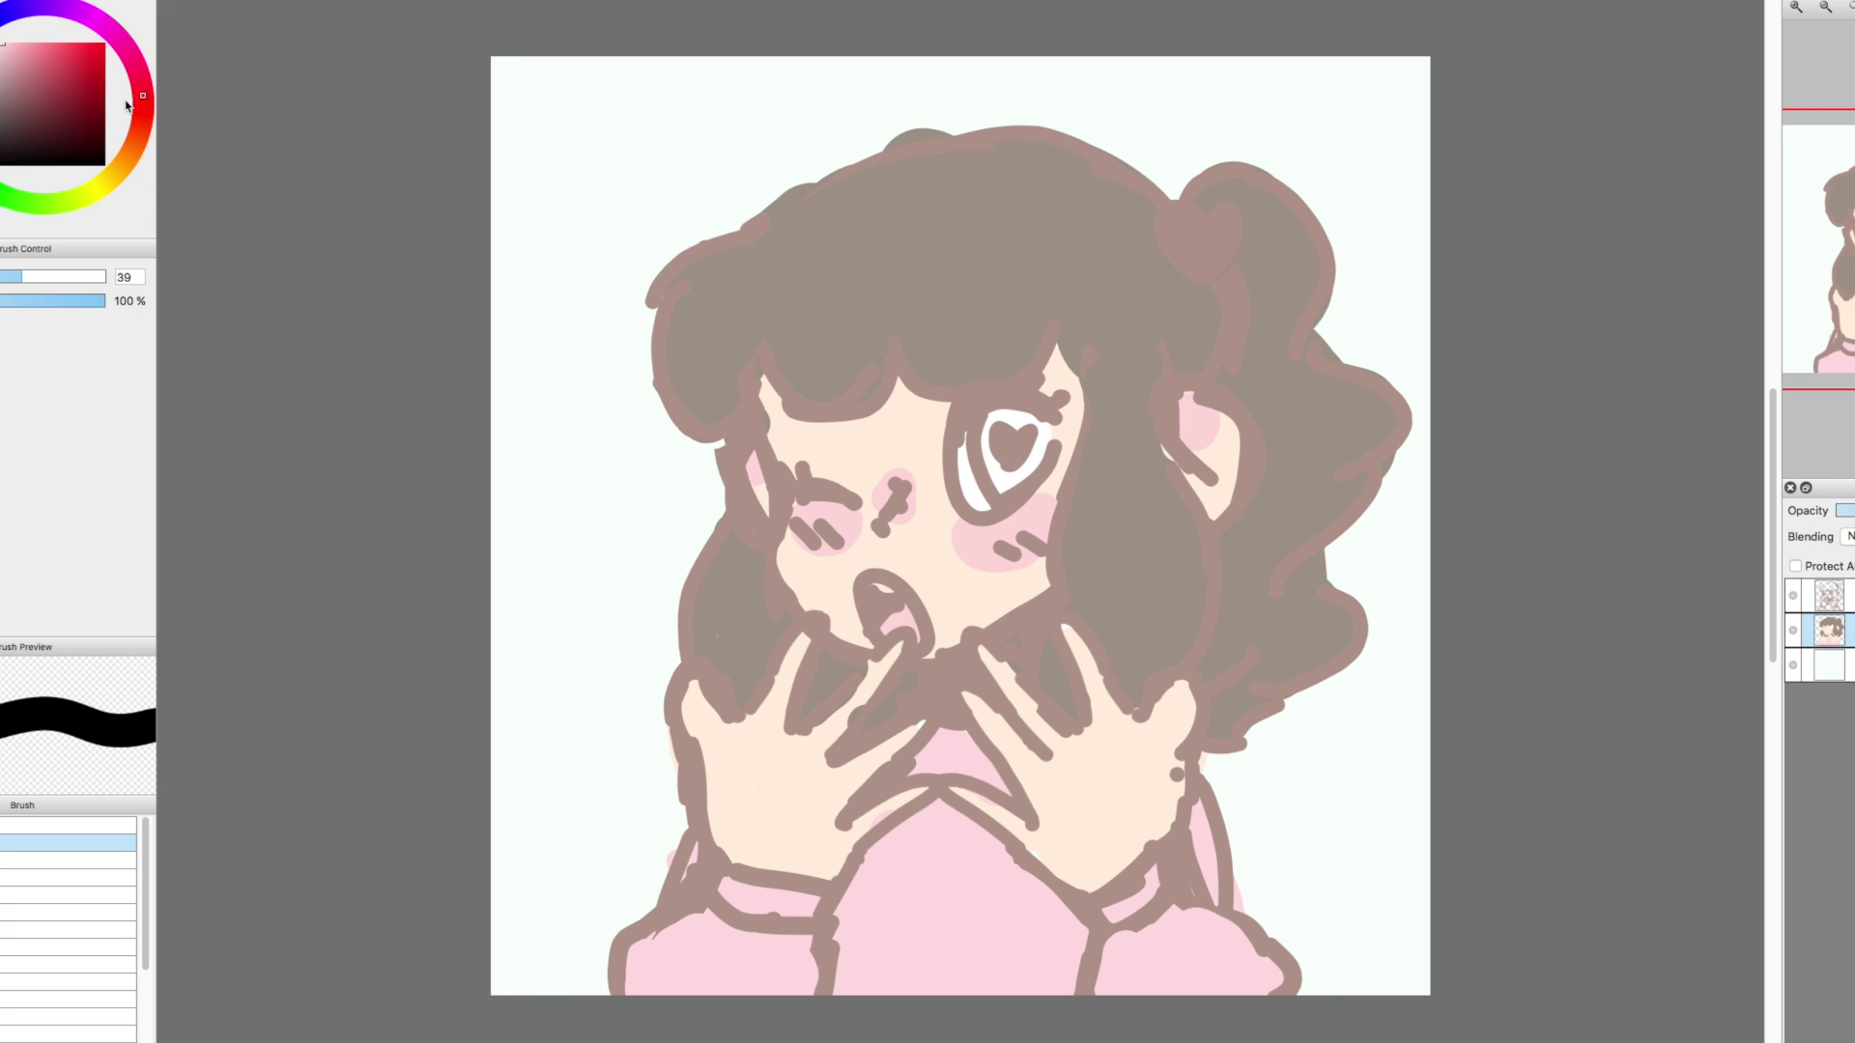
Switch to the browser, play "Miss Kobayashi's Dragon Maid - Opening [FULL]" past its ad, and raise the volume
key("super+Tab")
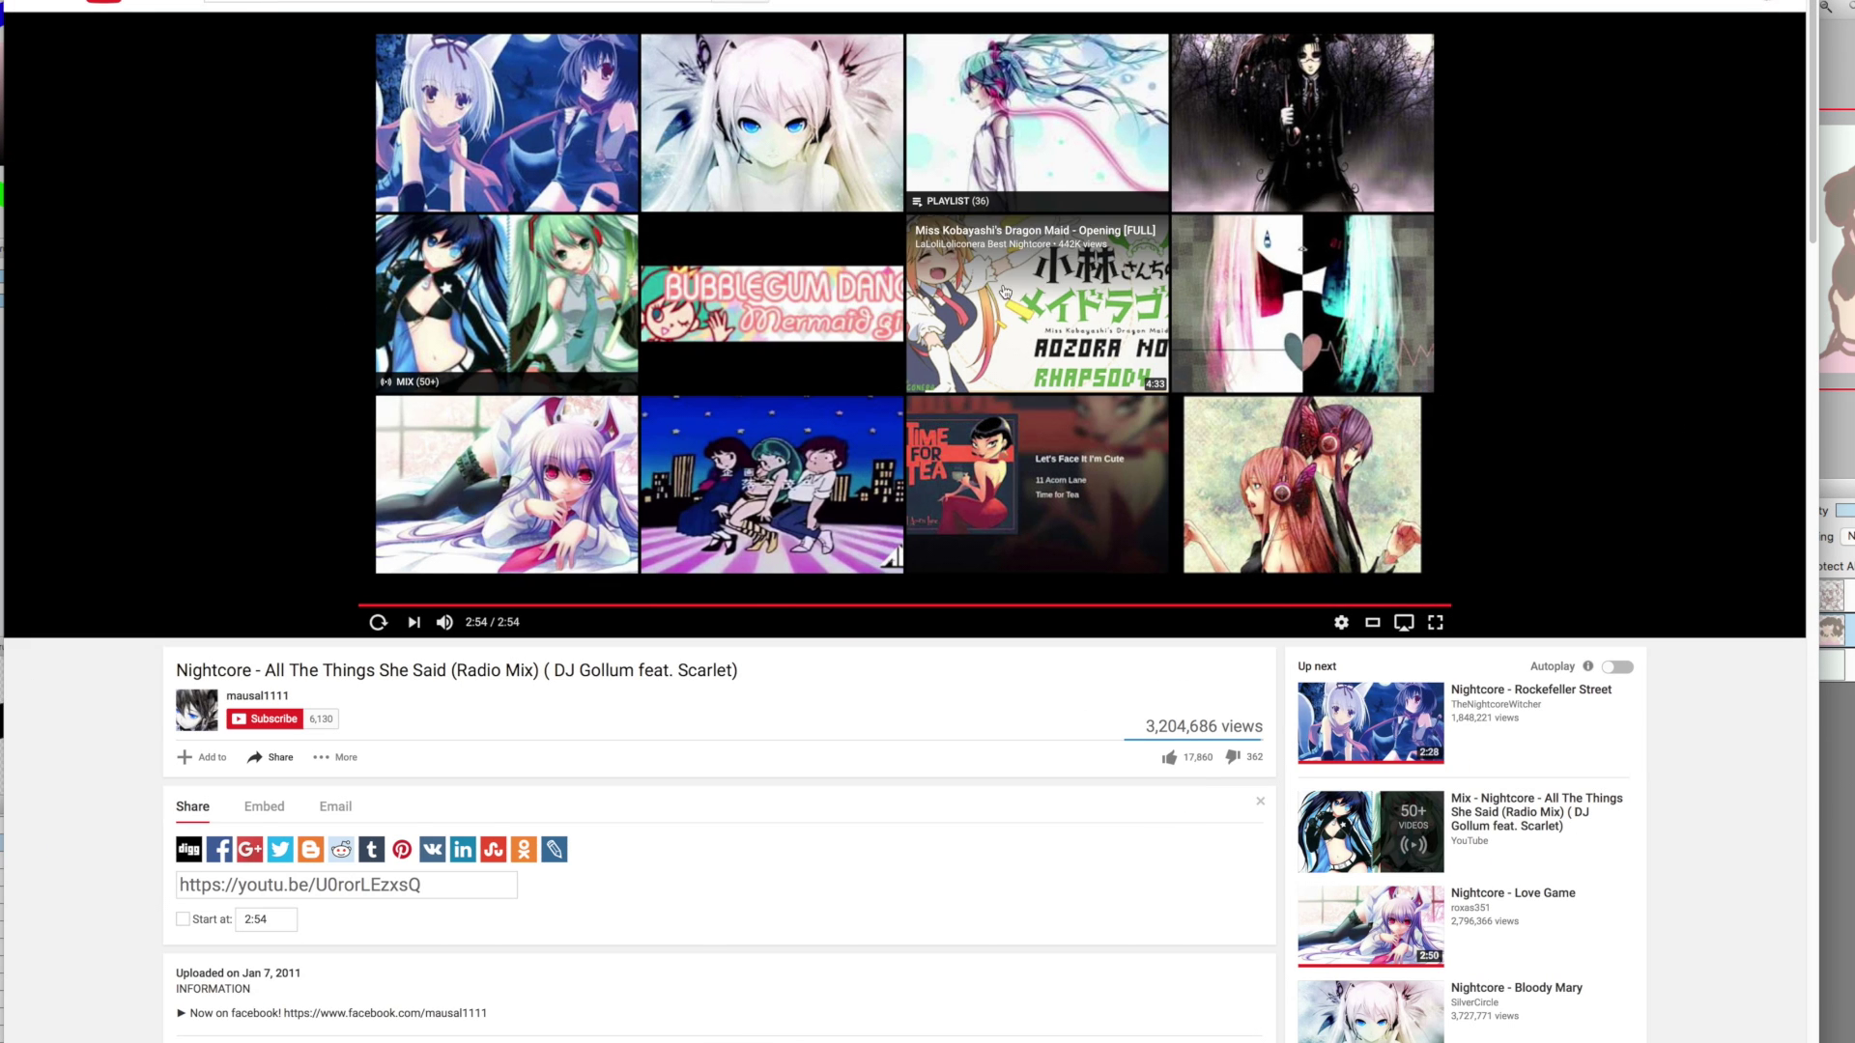
left_click(935, 346)
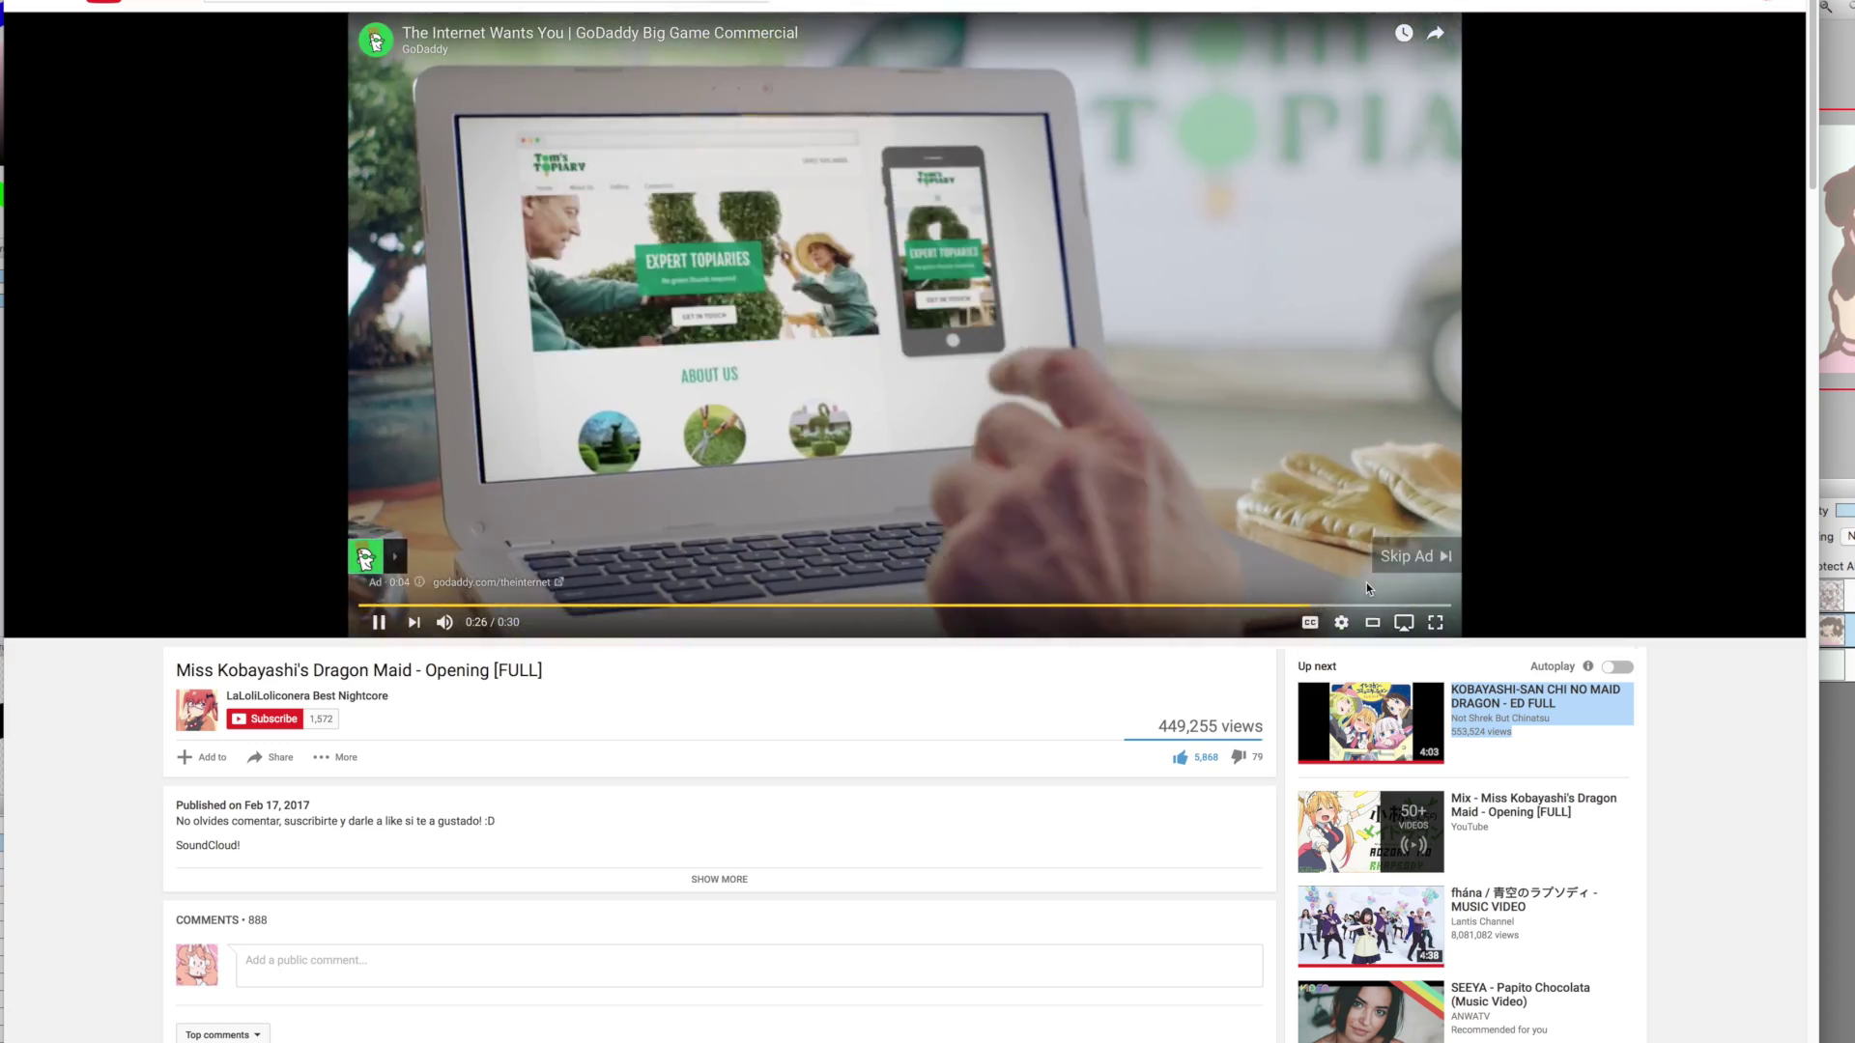
left_click(1414, 557)
key("XF86AudioRaiseVolume")
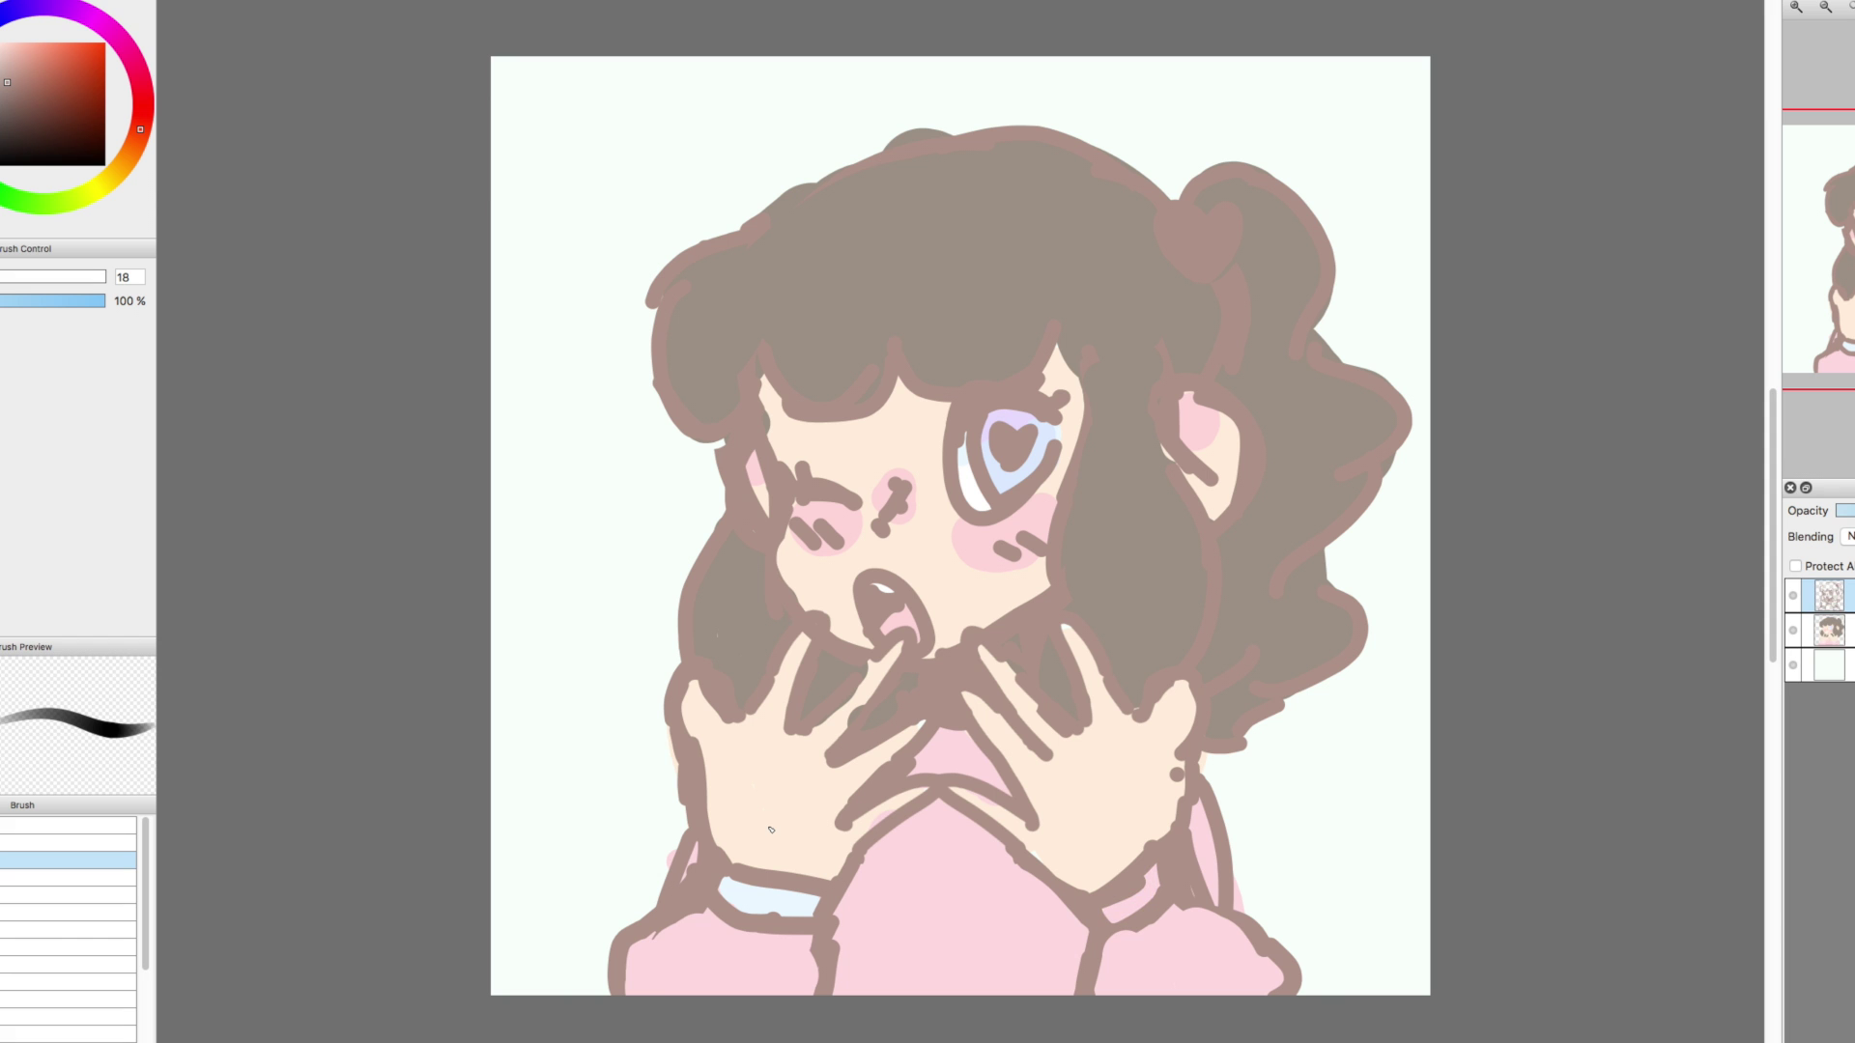
Shift the line art's colour to a warmer reddish brown
left_click_drag(1097, 329, 1143, 328)
left_click(1219, 396)
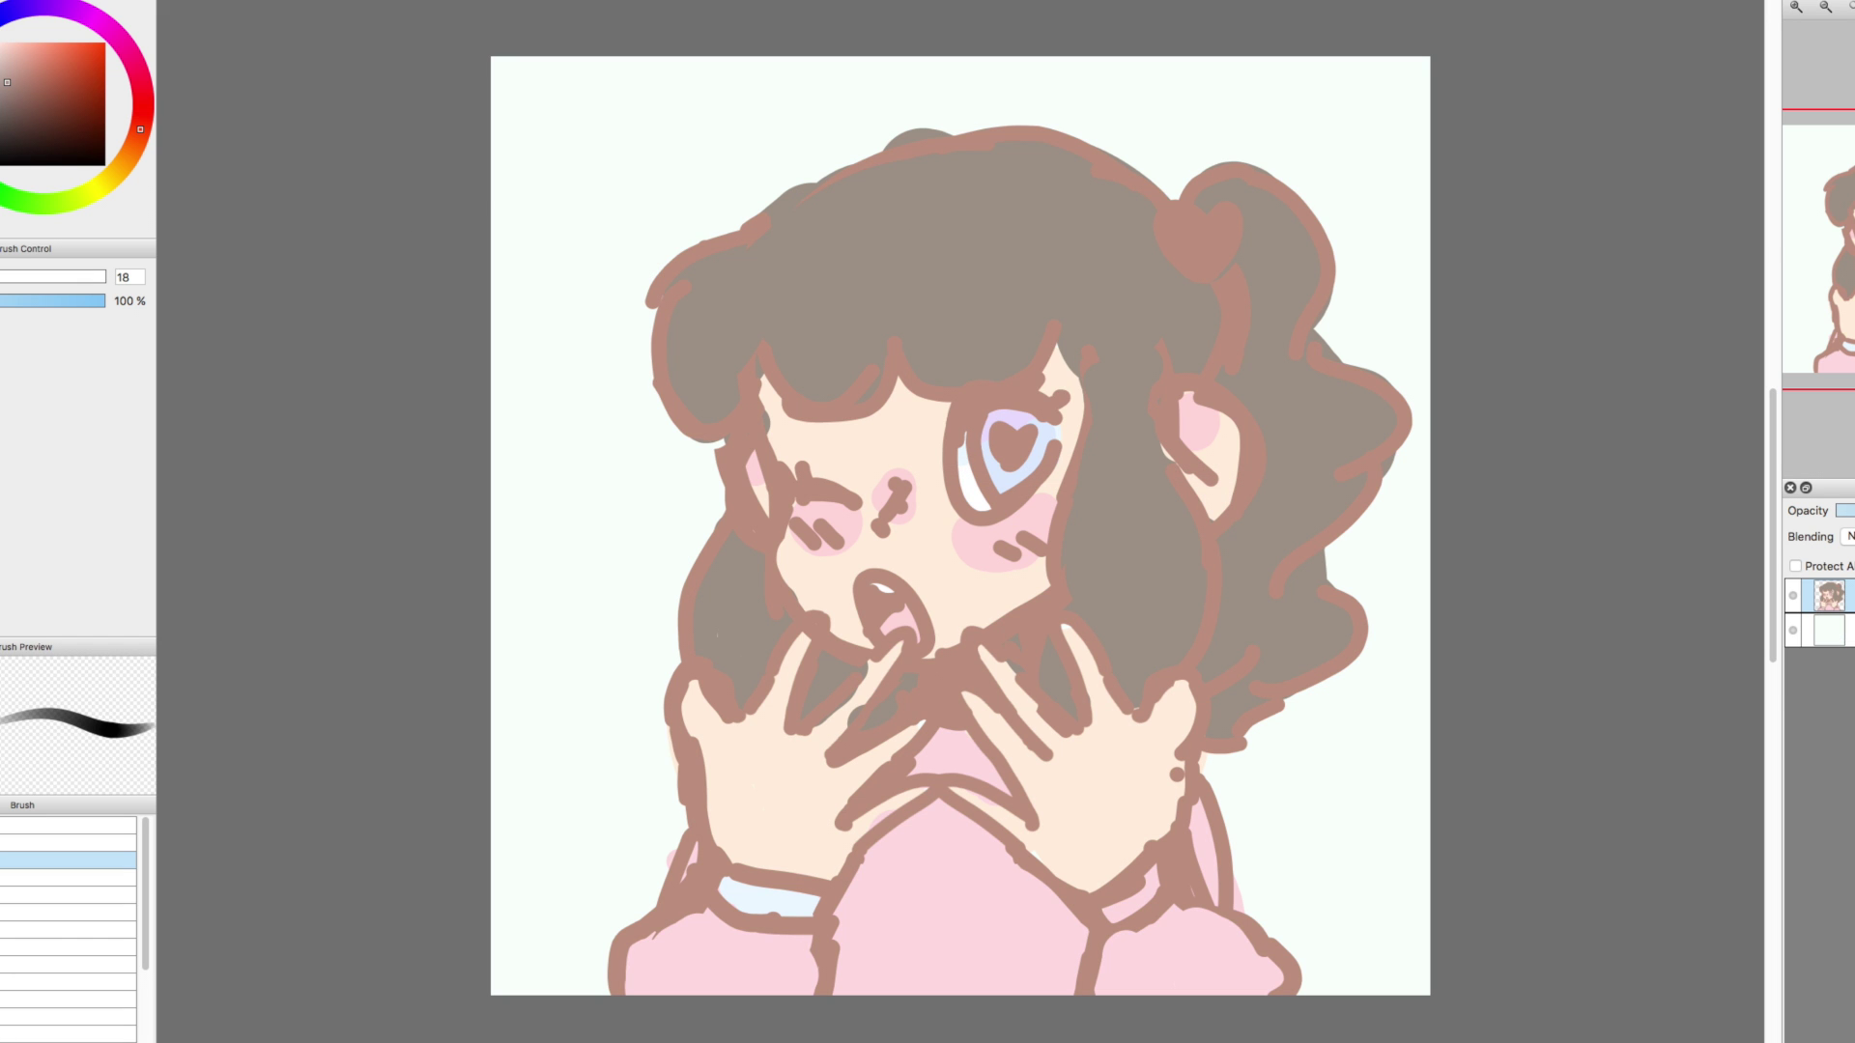
Paint over the finger outlines of the left hand with the skin tone to give smooth, separate fingers
left_click(1795, 7)
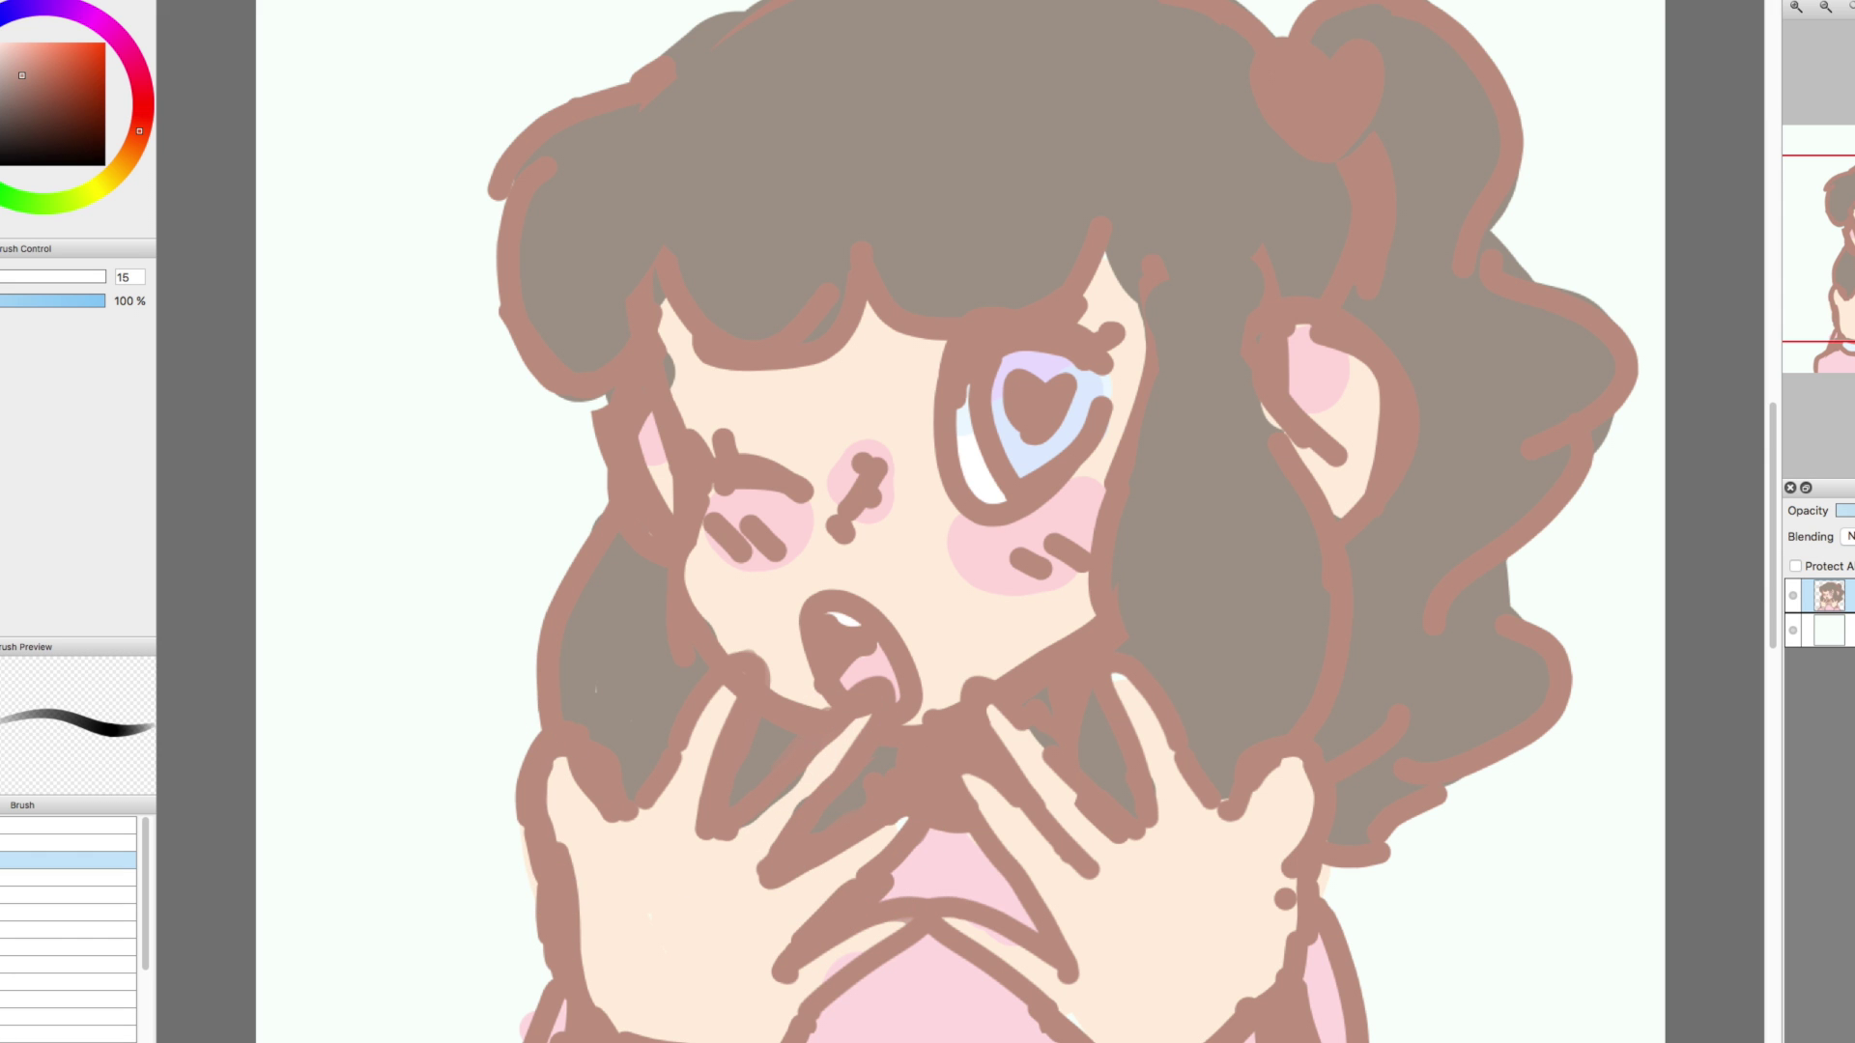
key("bracketright")
mouse_move(740, 684)
left_mouse_down()
mouse_move(725, 744)
mouse_move(824, 758)
mouse_move(816, 787)
mouse_move(906, 823)
mouse_move(816, 861)
mouse_move(903, 807)
mouse_move(879, 936)
mouse_move(775, 998)
mouse_move(730, 985)
left_mouse_up()
Paint pink nails on the fingertips of the left hand and adjust their shape with different brush sizes
left_click(807, 513, "alt")
left_click(740, 664)
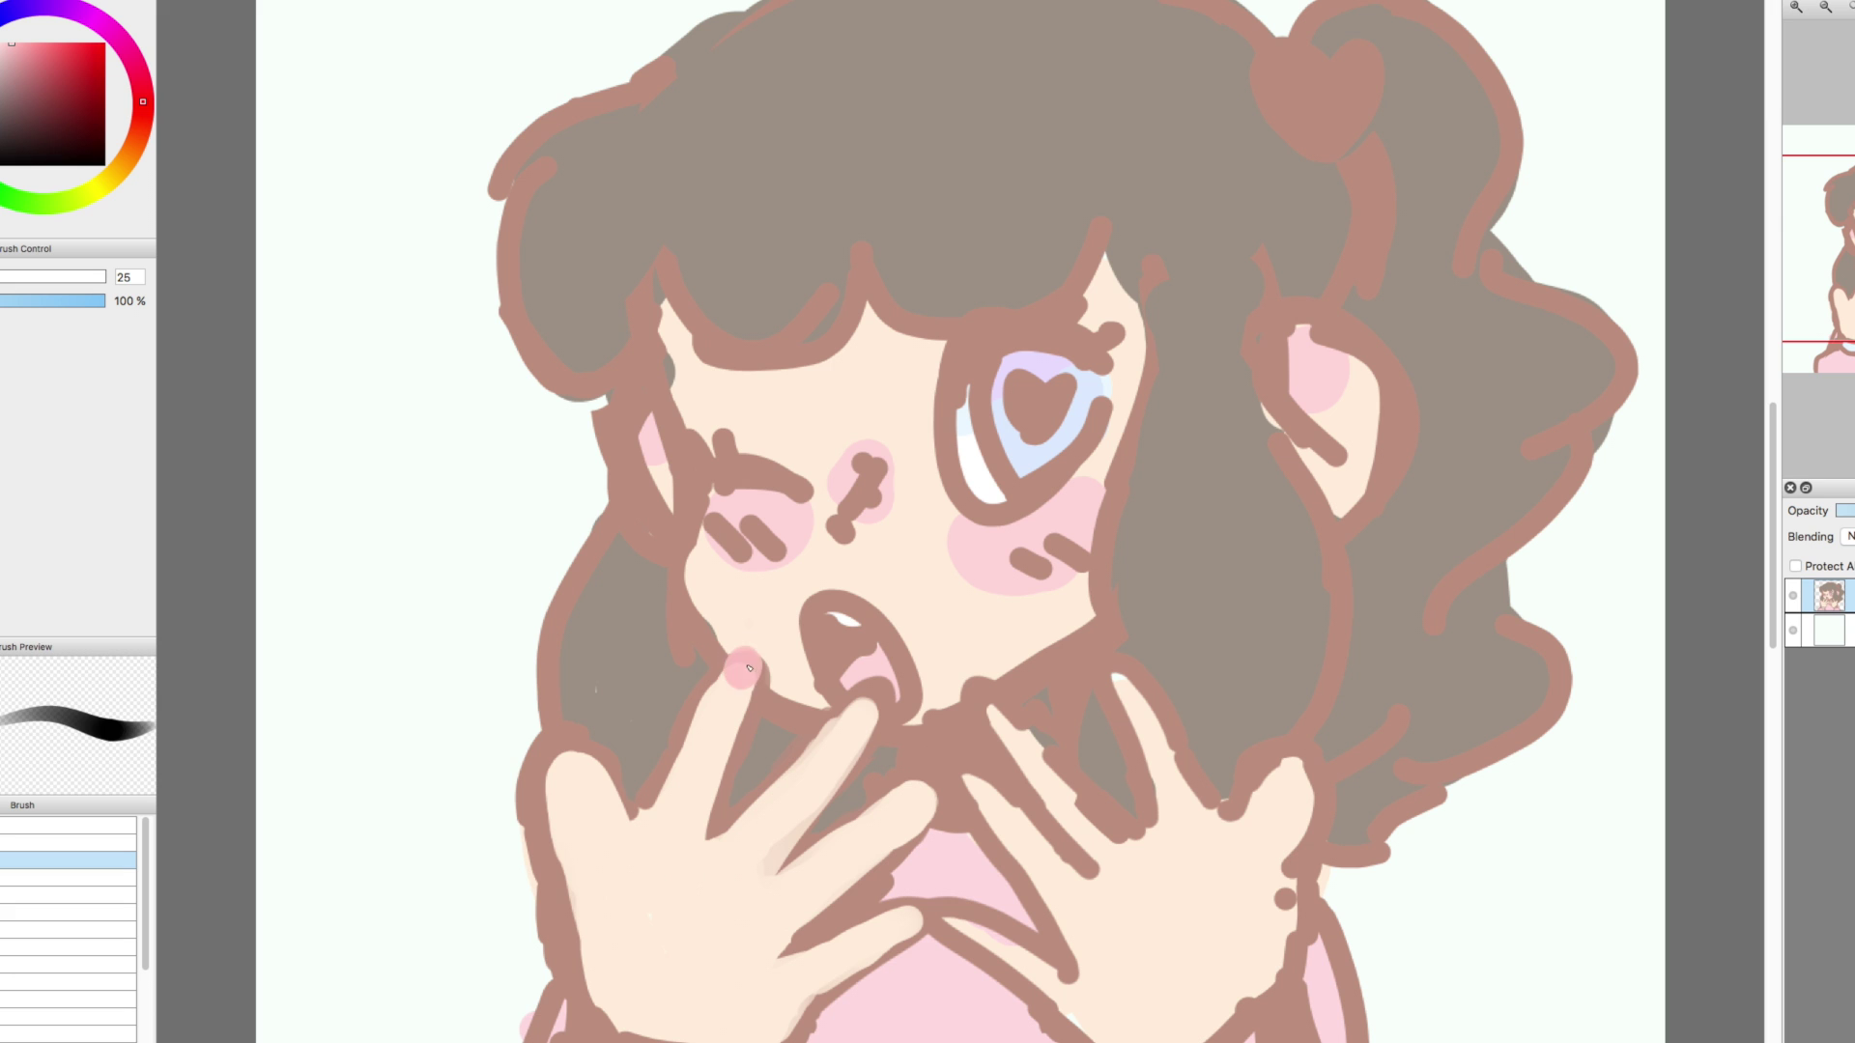
left_click_drag(556, 770, 547, 740)
left_click(874, 698)
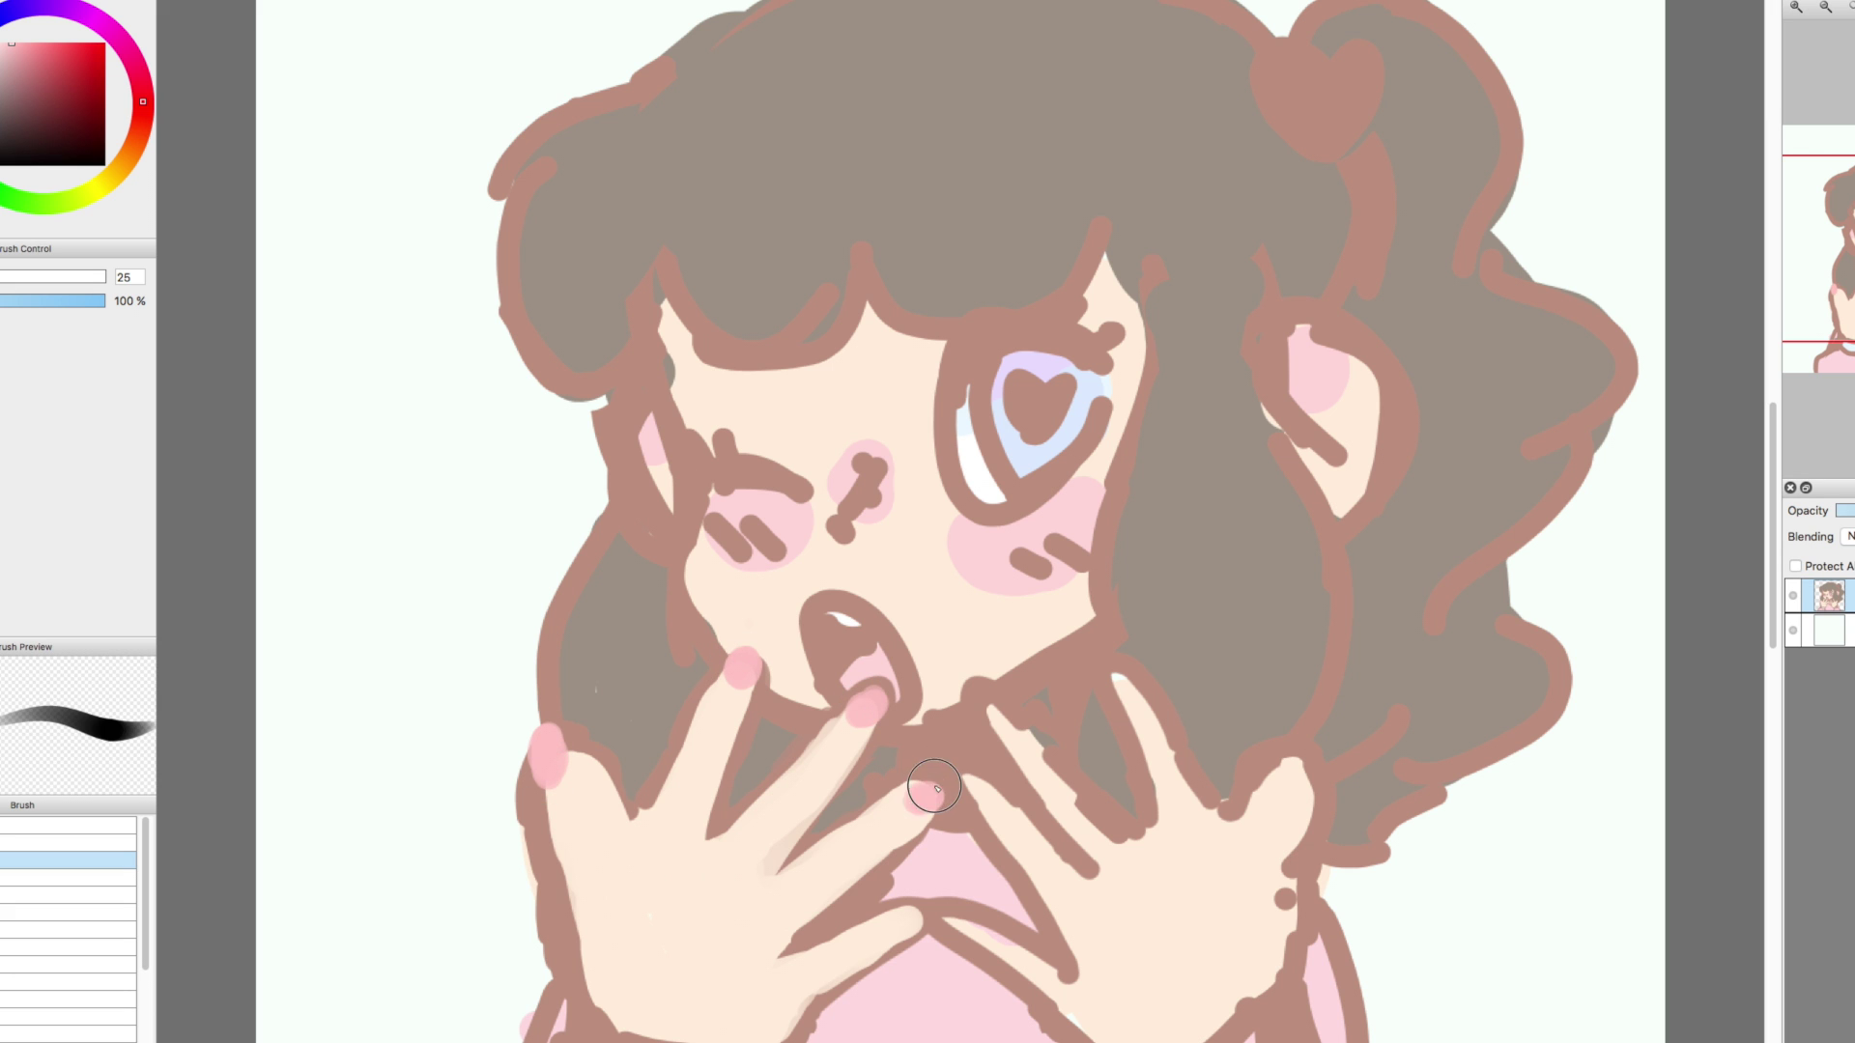
key("bracketleft")
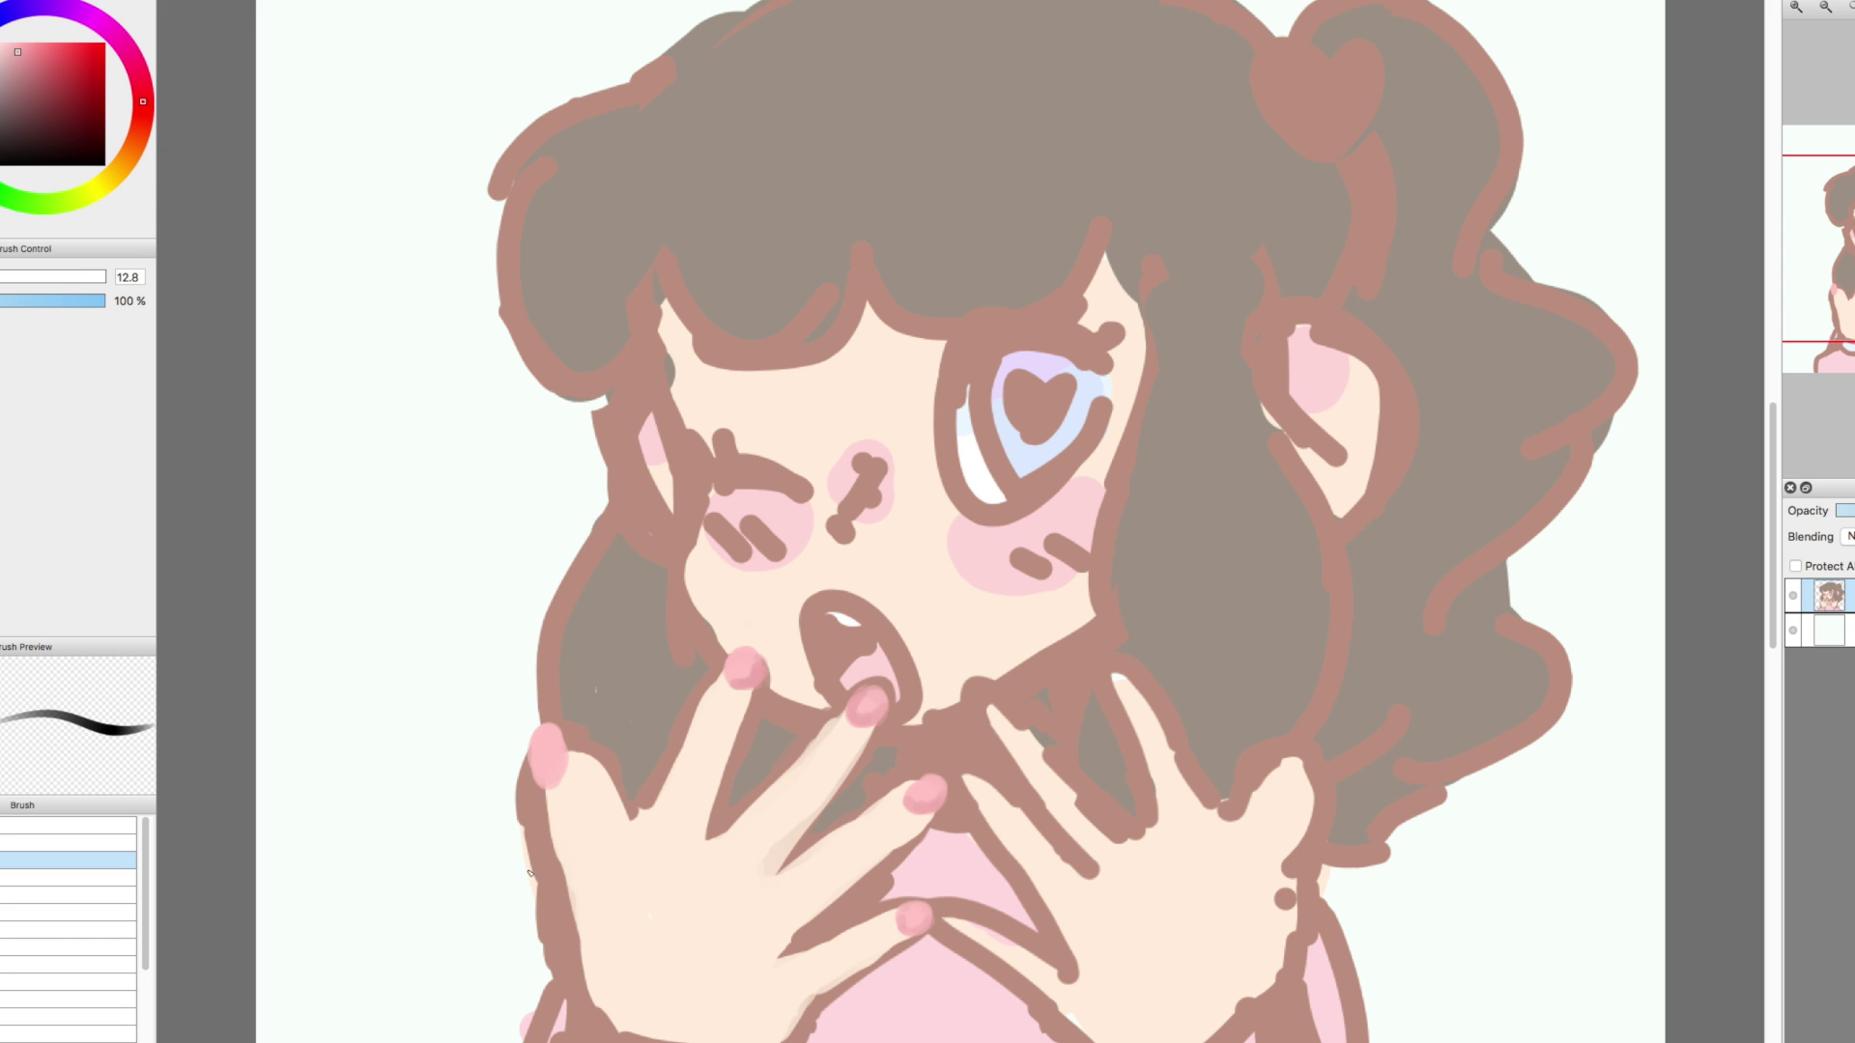
key("bracketright")
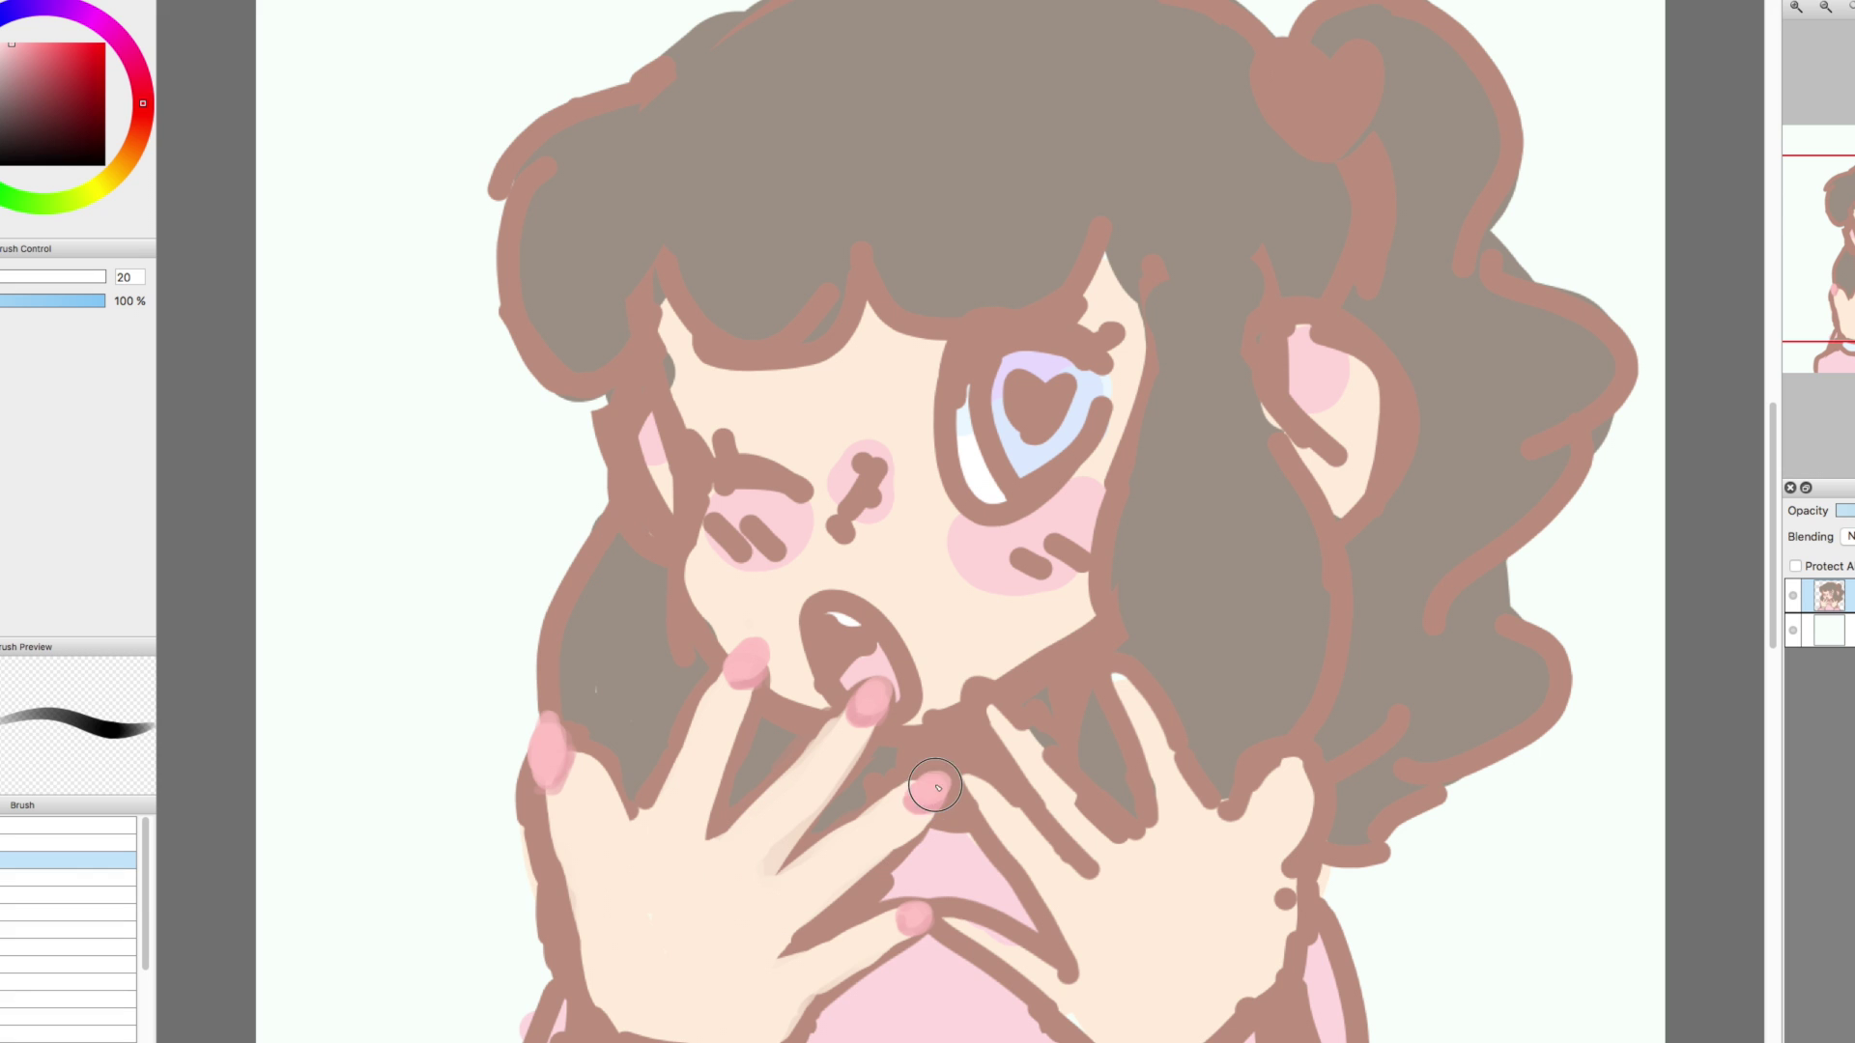
Reshape the left hand's middle finger in skin tone, tidy the gaps between fingers, and repaint its pink nail
left_click(331, 592, "alt")
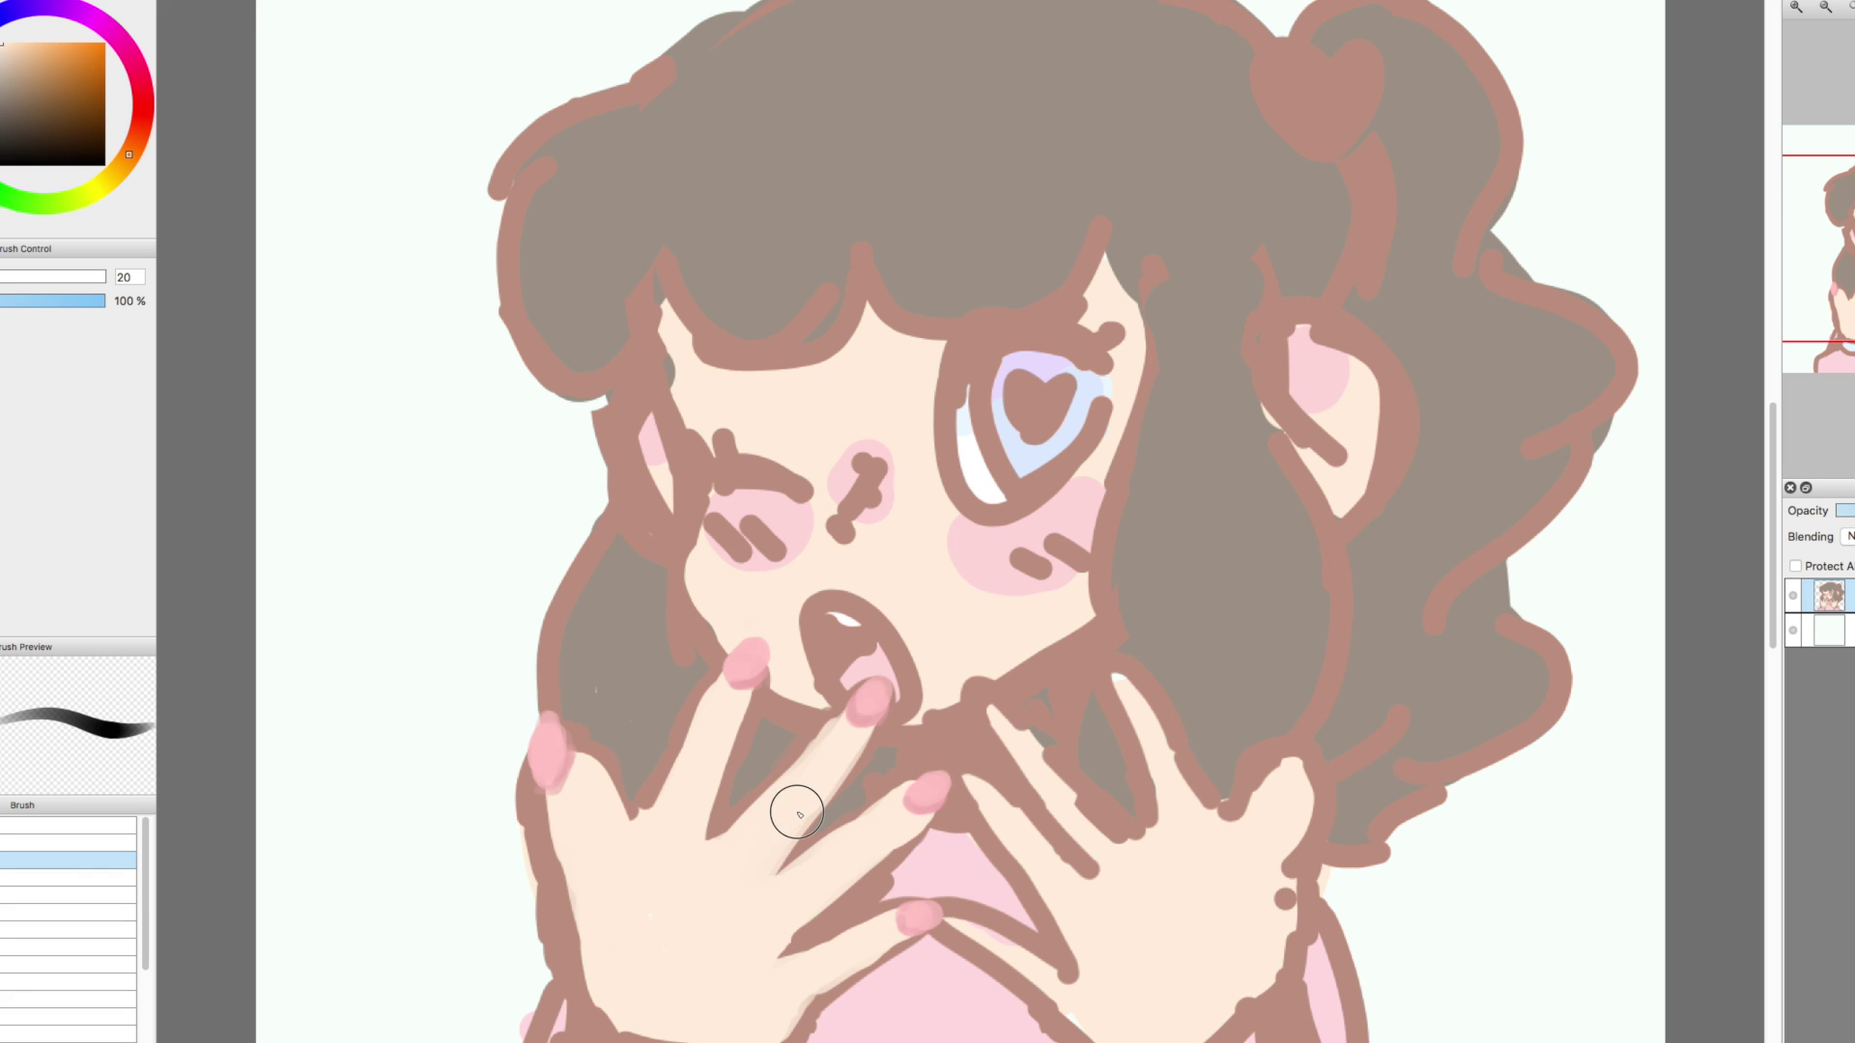
left_click(874, 736, "alt")
mouse_move(853, 763)
left_mouse_down()
mouse_move(766, 870)
mouse_move(828, 837)
mouse_move(787, 808)
mouse_move(811, 779)
mouse_move(754, 831)
mouse_move(757, 692)
left_mouse_up()
left_click(828, 876, "alt")
key("bracketright")
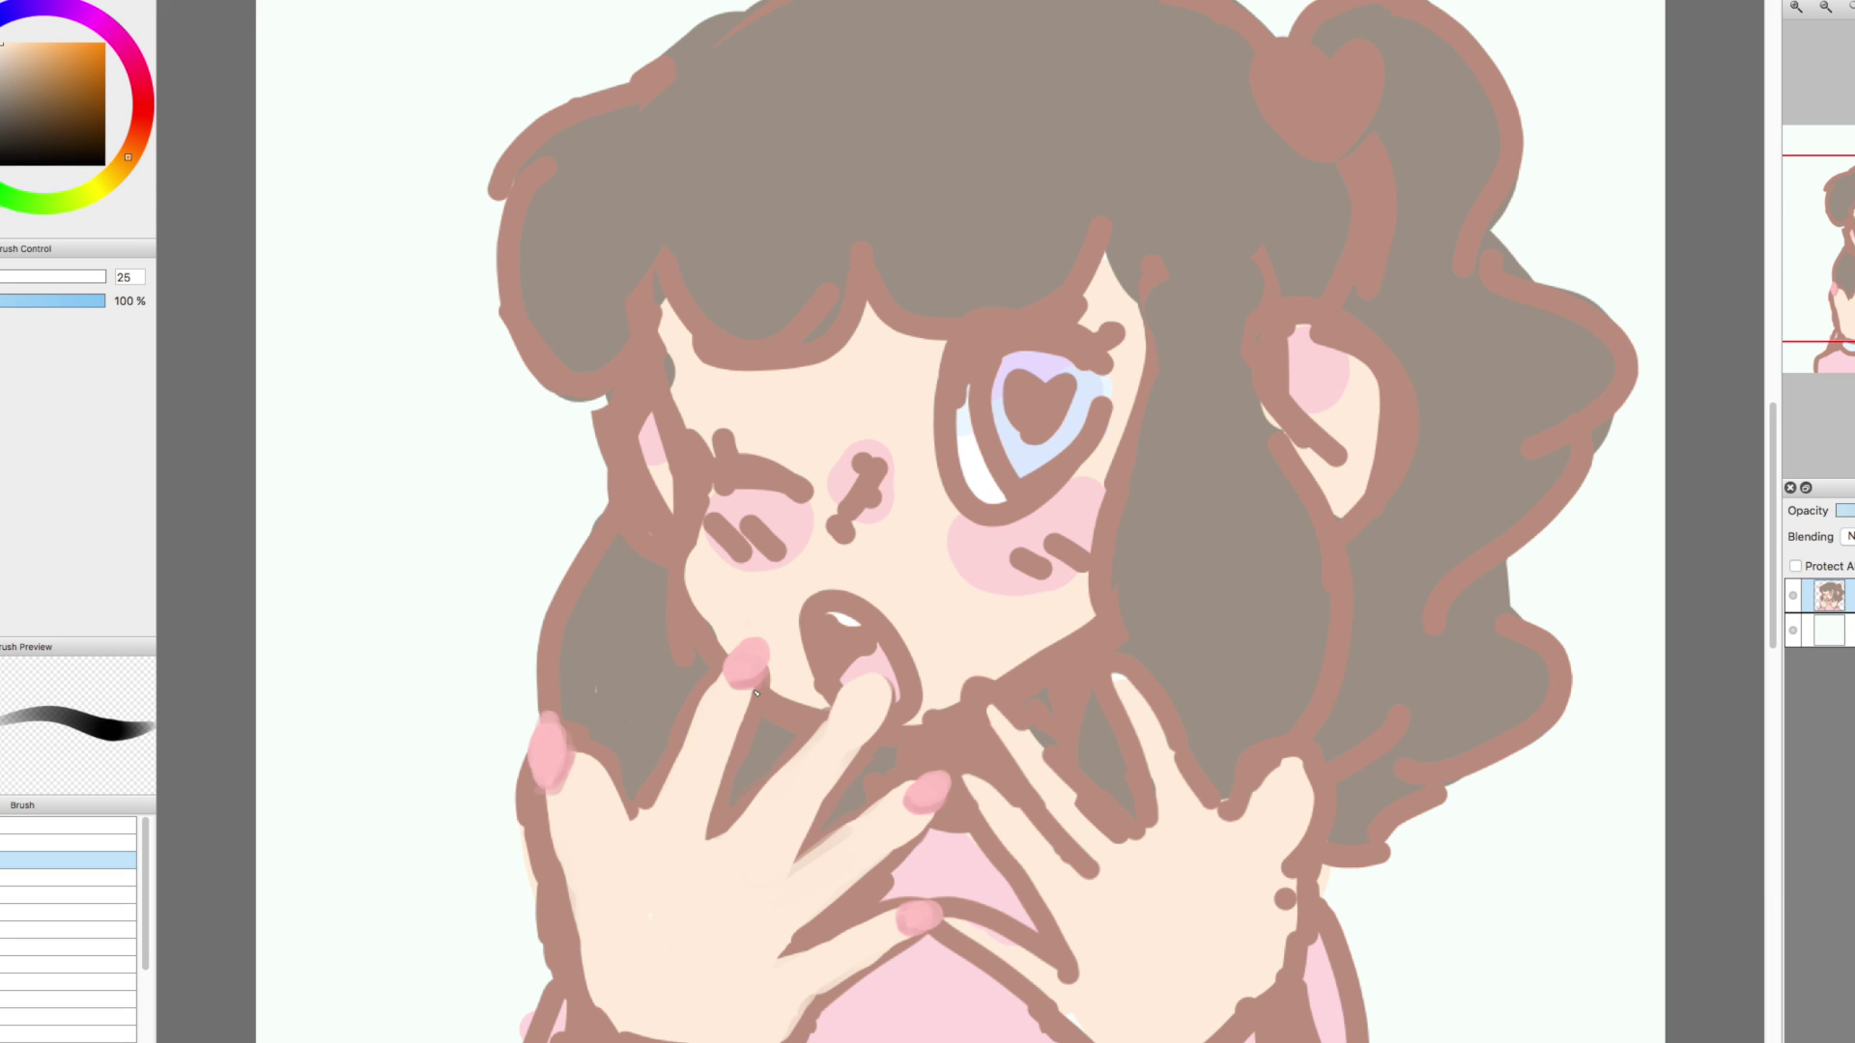
left_click_drag(813, 963, 851, 753)
left_click(781, 720)
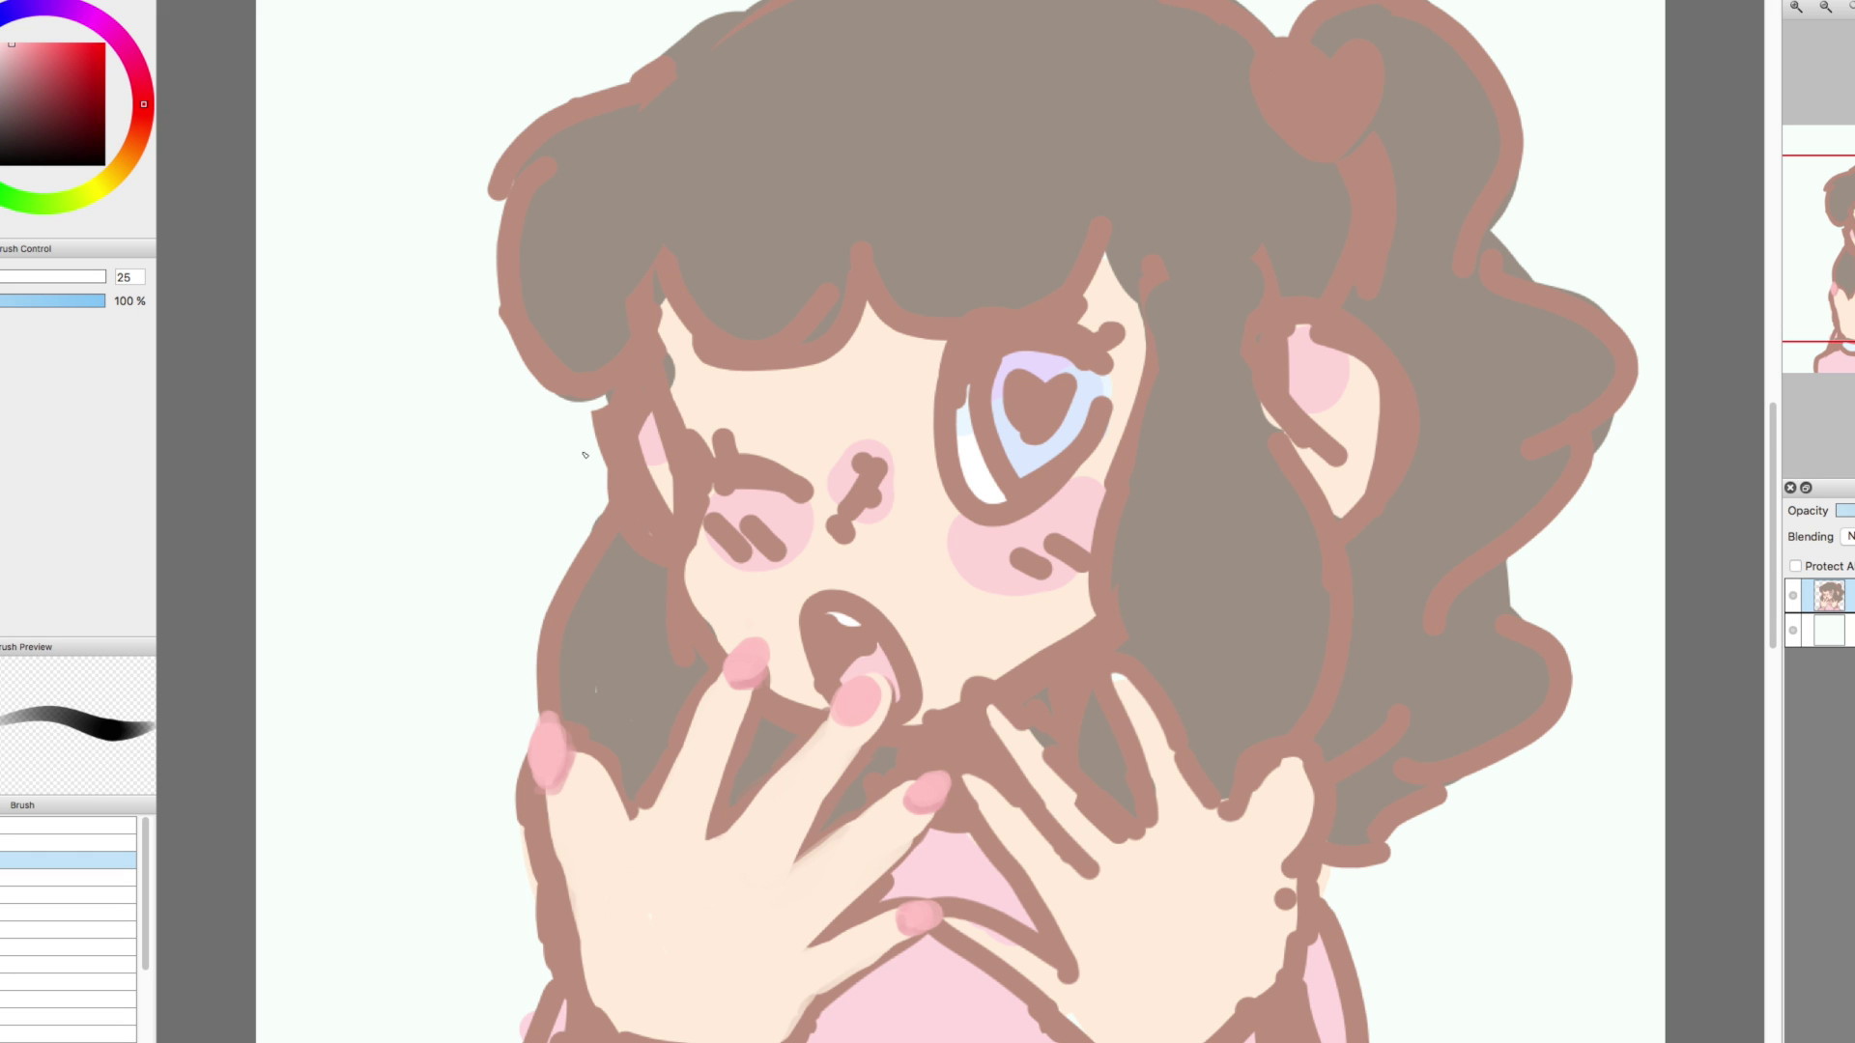
Rework the middle fingertip where it meets the mouth and paint its pink nail again
left_click(724, 806)
left_click_drag(829, 716, 874, 710)
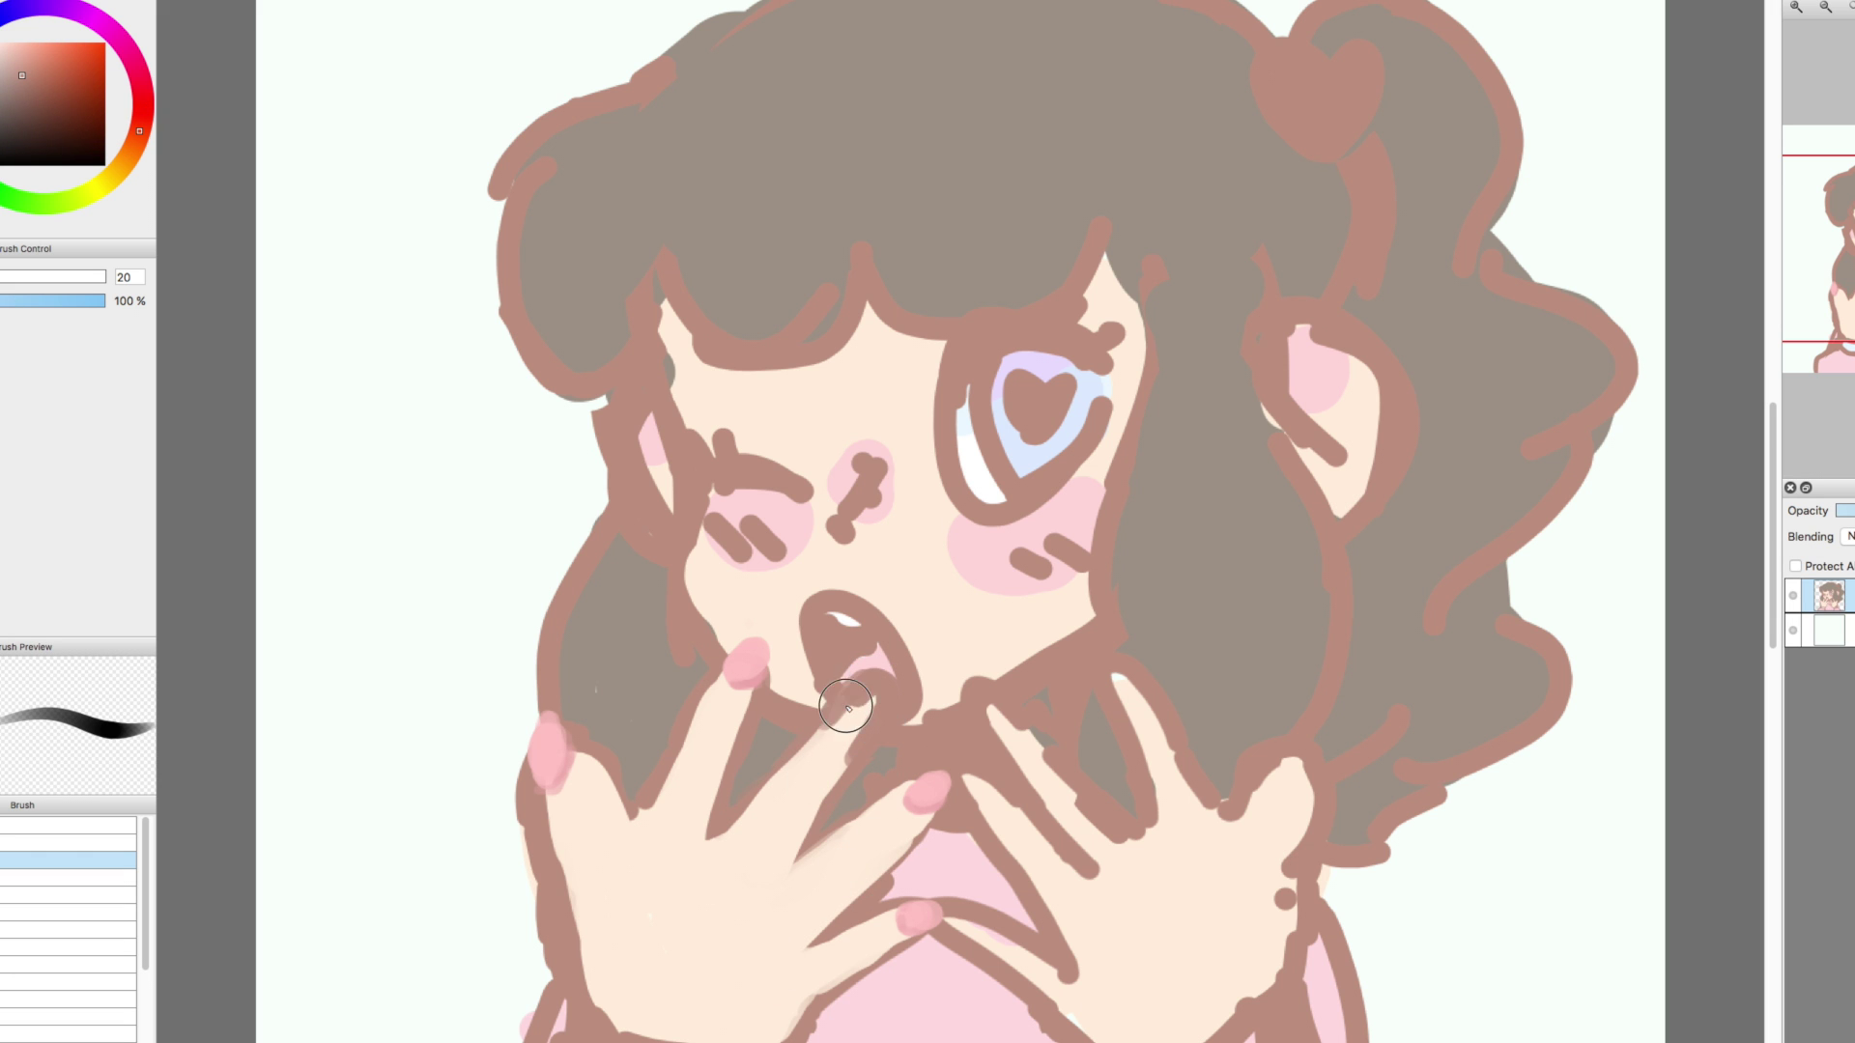
left_click(754, 850)
mouse_move(773, 802)
left_mouse_down()
mouse_move(860, 704)
mouse_move(826, 750)
left_mouse_up()
left_click(595, 478)
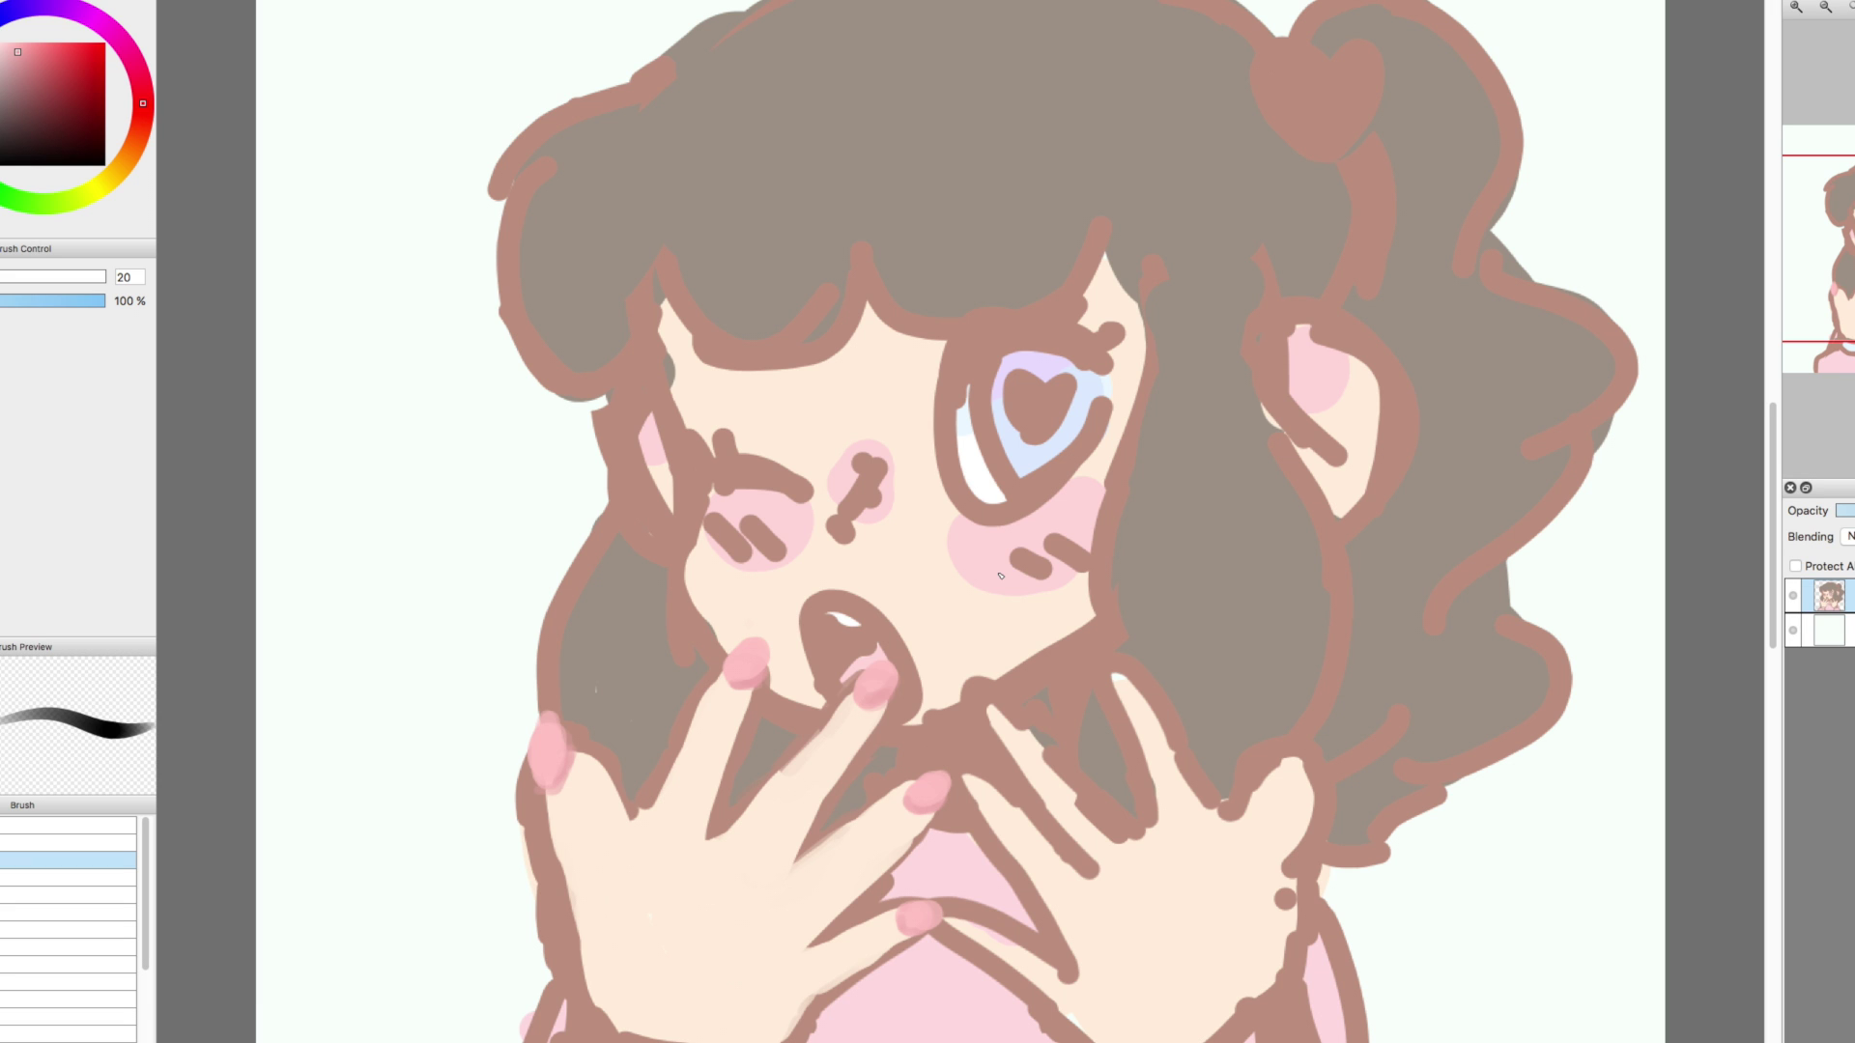
Switch to the YouTube page, play Caravan Palace - Aftermath past its ad, and return to the drawing
key("super+Tab")
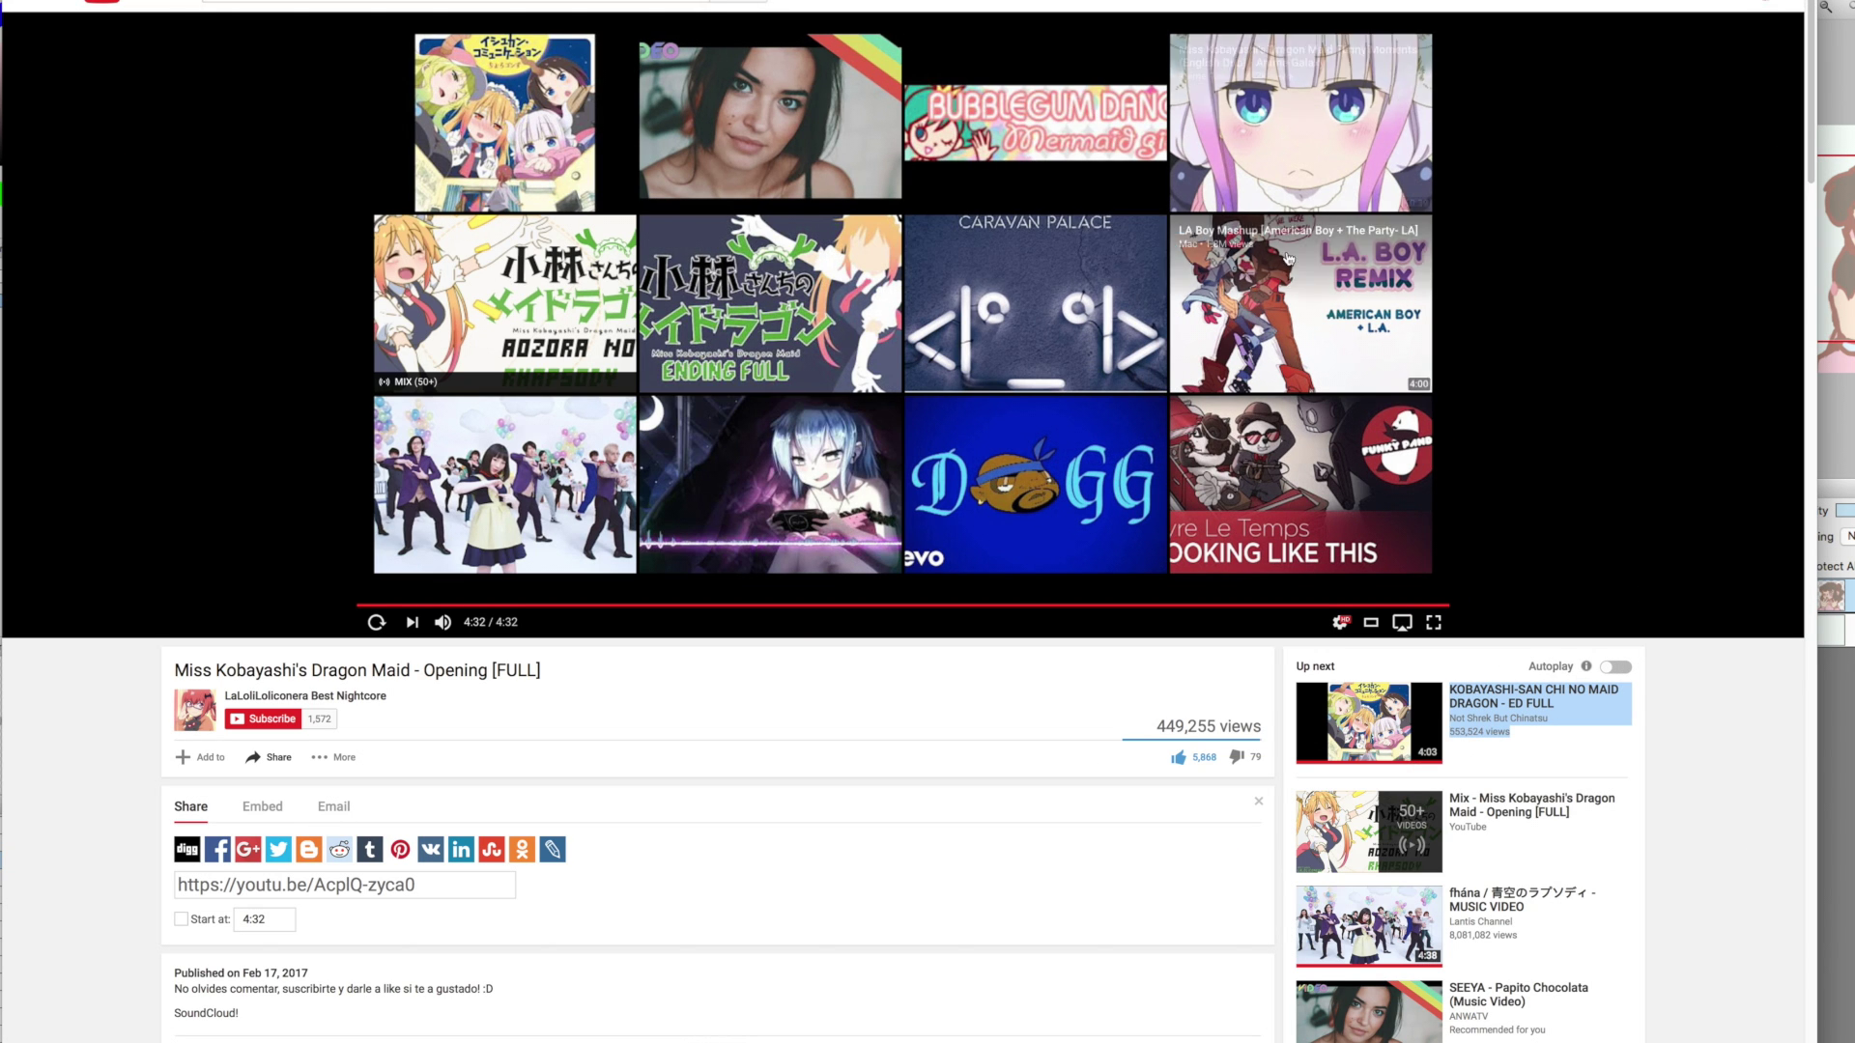
left_click(1150, 329)
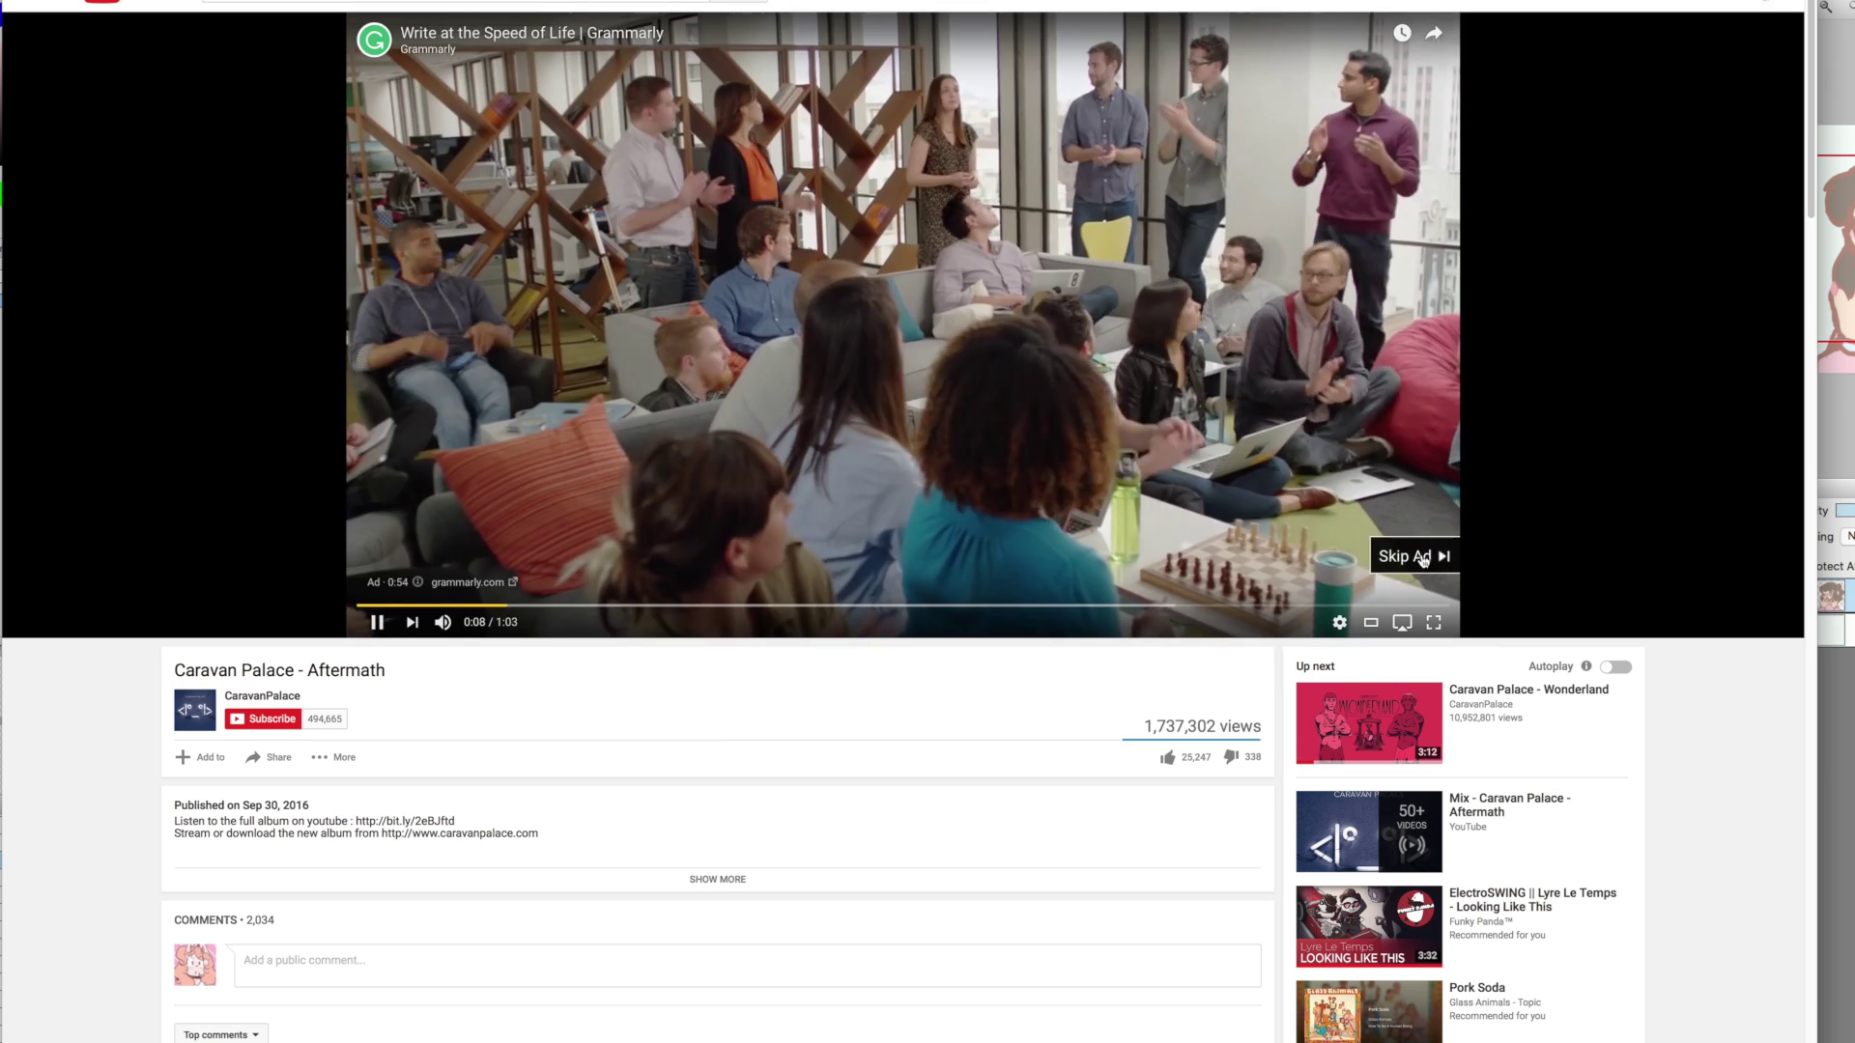
left_click(1411, 554)
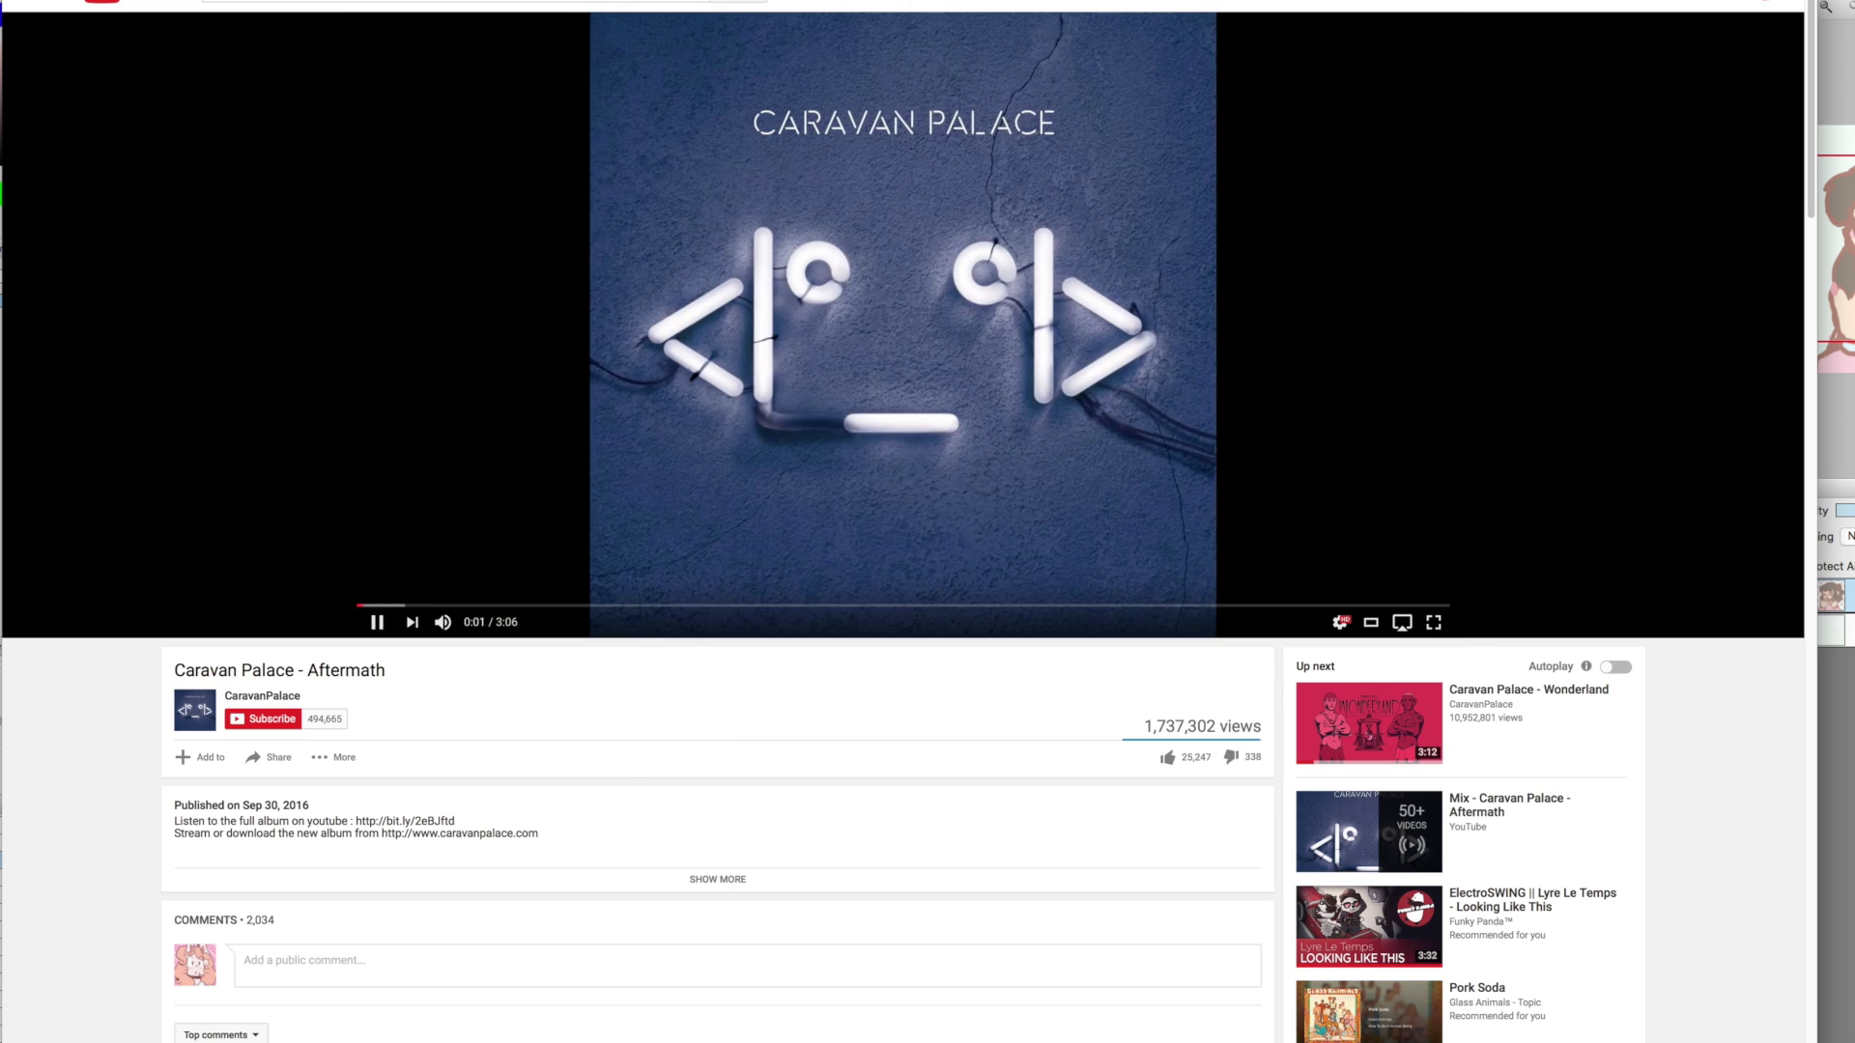
key("super+Tab")
Trace the bangs and the front locks in dark reddish brown and cover the old lines inside with the hair colour
left_click(267, 206, "alt")
mouse_move(517, 198)
left_mouse_down()
mouse_move(638, 382)
mouse_move(580, 106)
mouse_move(667, 290)
mouse_move(779, 365)
mouse_move(889, 271)
mouse_move(1101, 217)
mouse_move(1145, 290)
mouse_move(1111, 623)
left_mouse_up()
mouse_move(619, 396)
left_mouse_down()
mouse_move(541, 705)
mouse_move(580, 484)
left_mouse_up()
left_click(571, 207, "alt")
key("bracketright")
key("bracketright")
key("bracketright")
mouse_move(580, 338)
left_mouse_down()
mouse_move(635, 147)
mouse_move(799, 281)
mouse_move(1111, 212)
mouse_move(1155, 444)
mouse_move(1177, 168)
left_mouse_up()
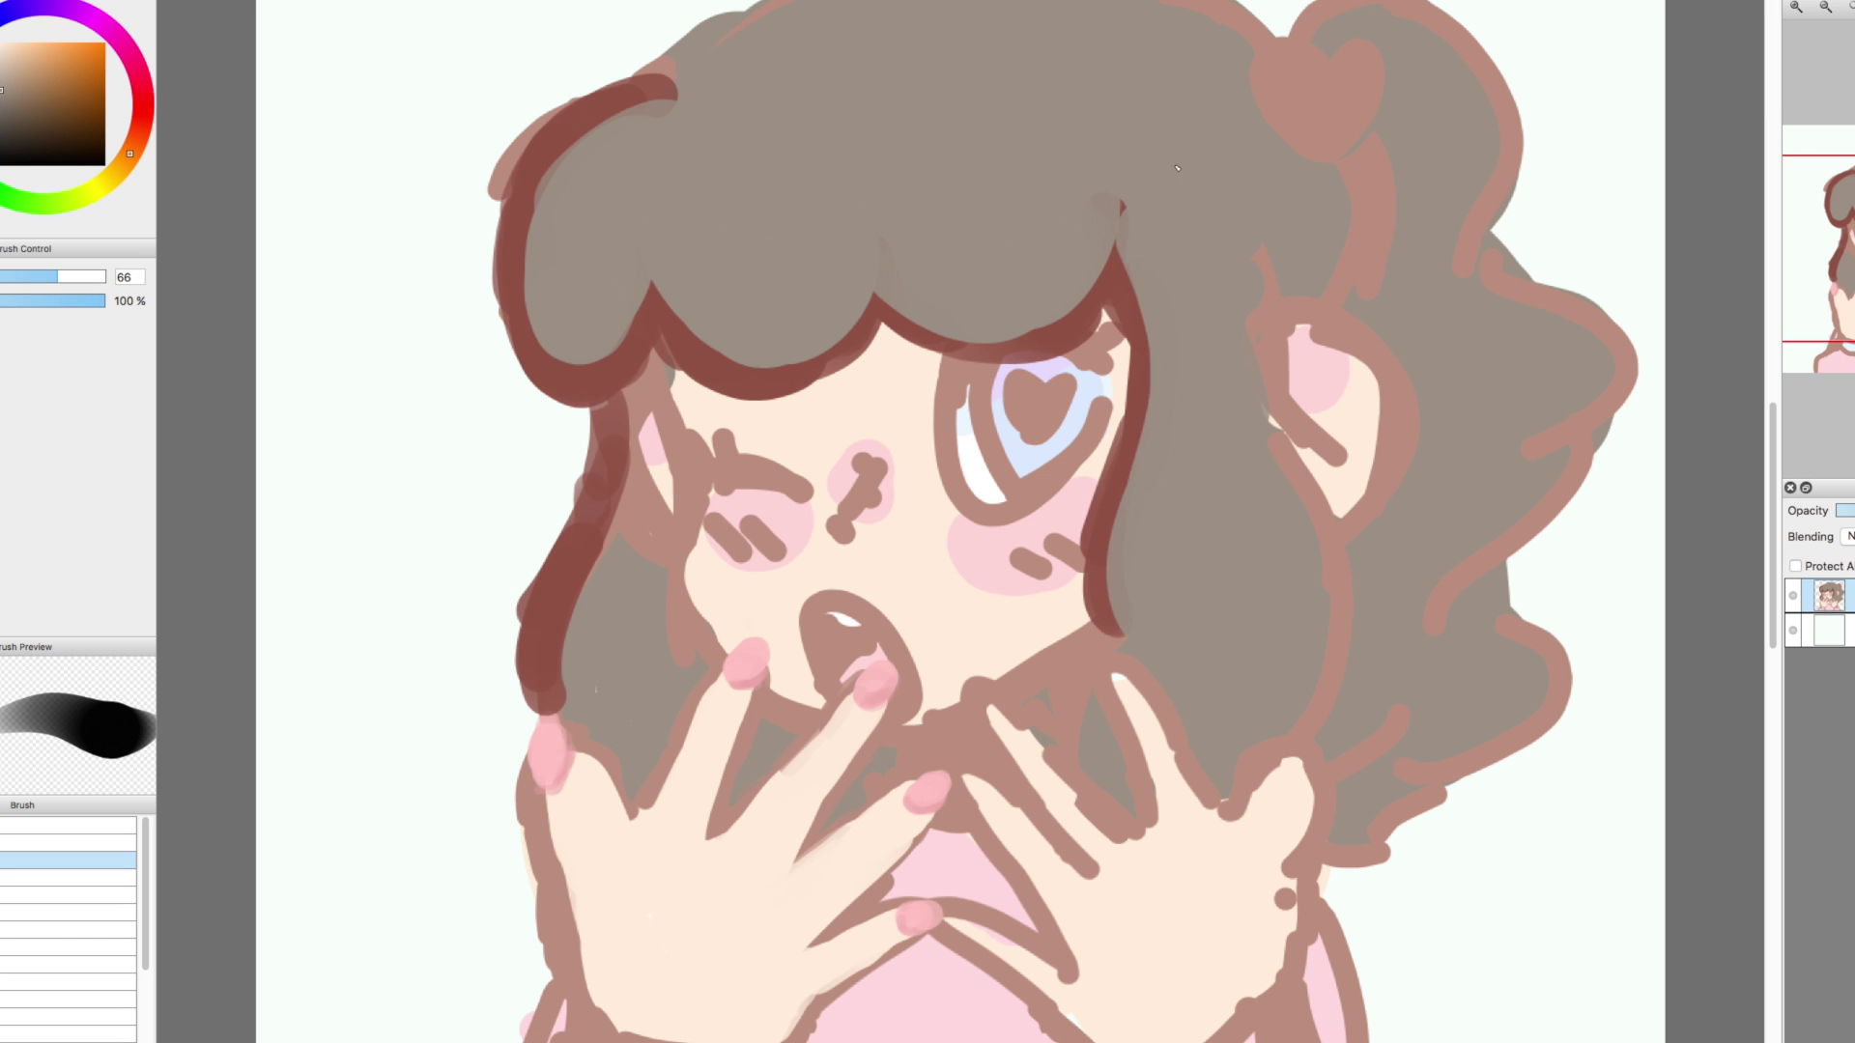
Outline the outer edge of the long lock beside the ear in dark reddish brown and go over the left lock's line
scroll(995, 624, "down", 5)
scroll(995, 623, "up", 6)
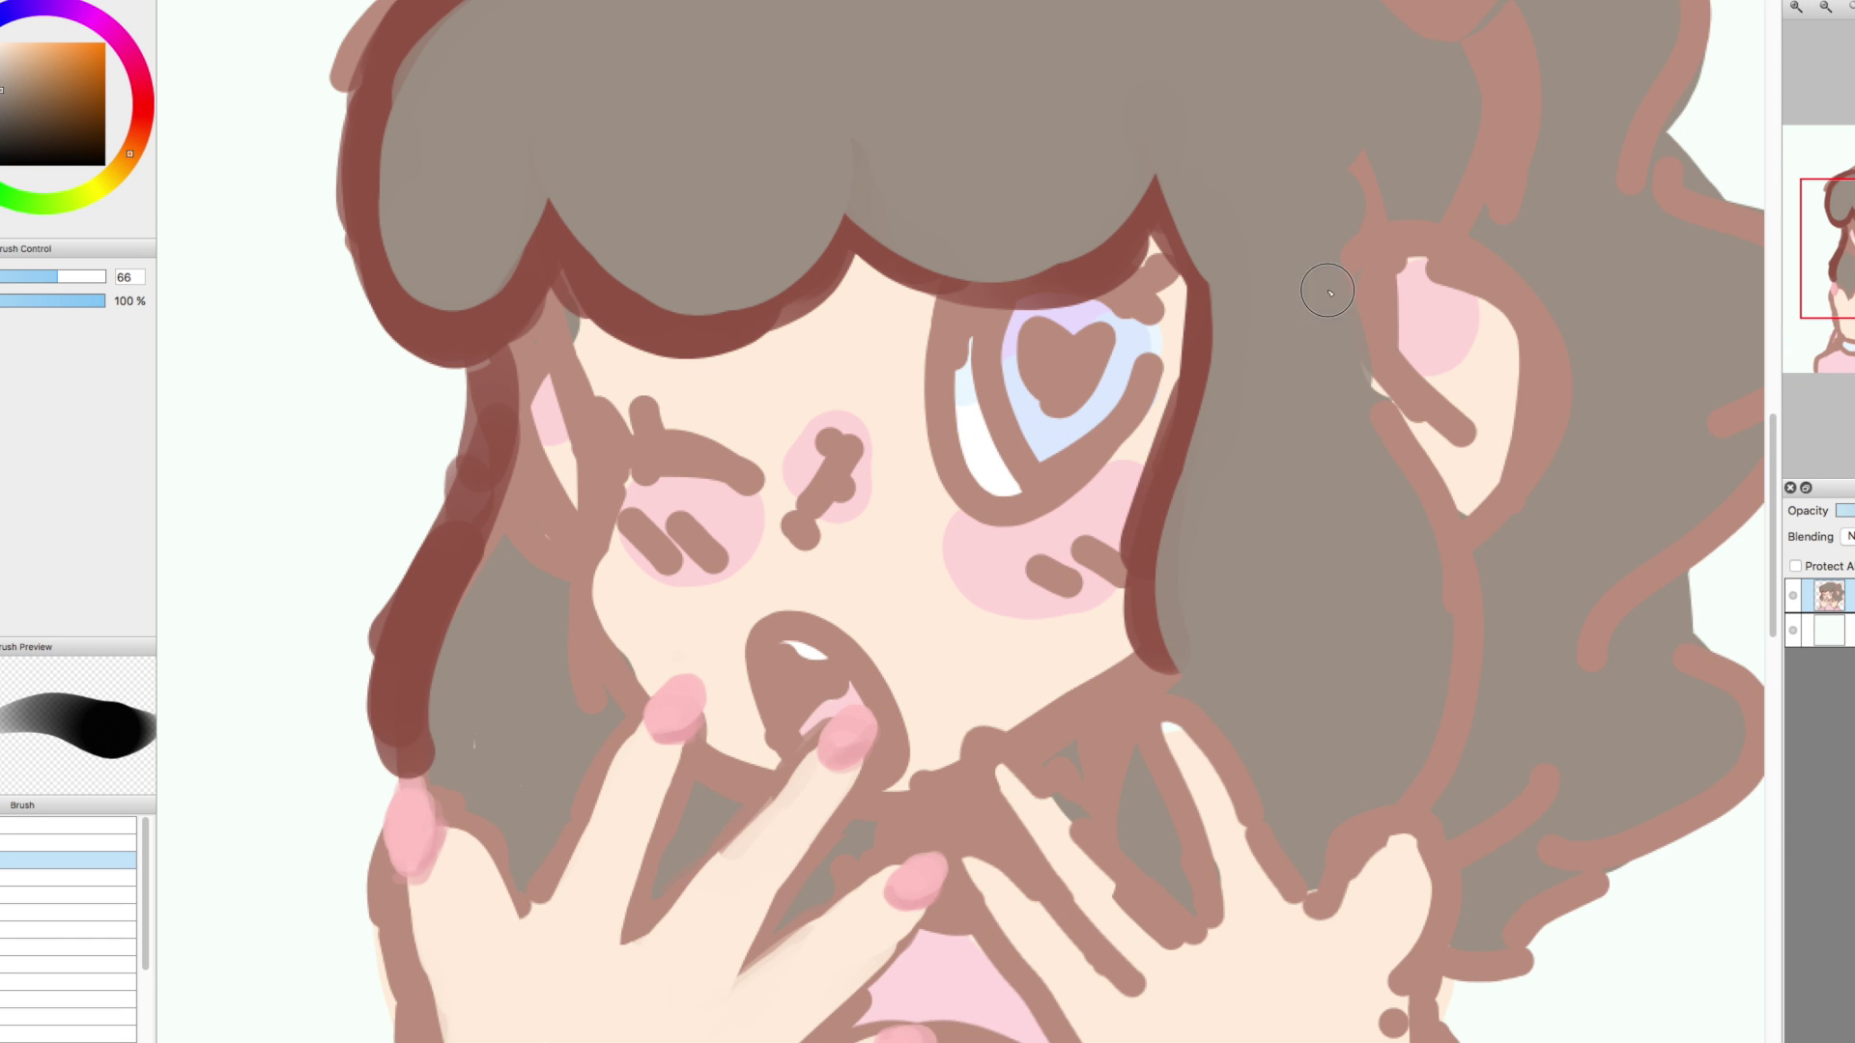
left_click(433, 305, "alt")
key("bracketleft")
key("bracketleft")
key("bracketleft")
mouse_move(1367, 149)
left_mouse_down()
mouse_move(1439, 773)
mouse_move(1420, 797)
left_mouse_up()
mouse_move(410, 773)
left_mouse_down()
mouse_move(386, 599)
mouse_move(535, 412)
mouse_move(517, 253)
left_mouse_up()
scroll(534, 413, "down", 4)
Repaint the heart hair clip in bright pink with a lighter pink highlight
left_click(98, 18)
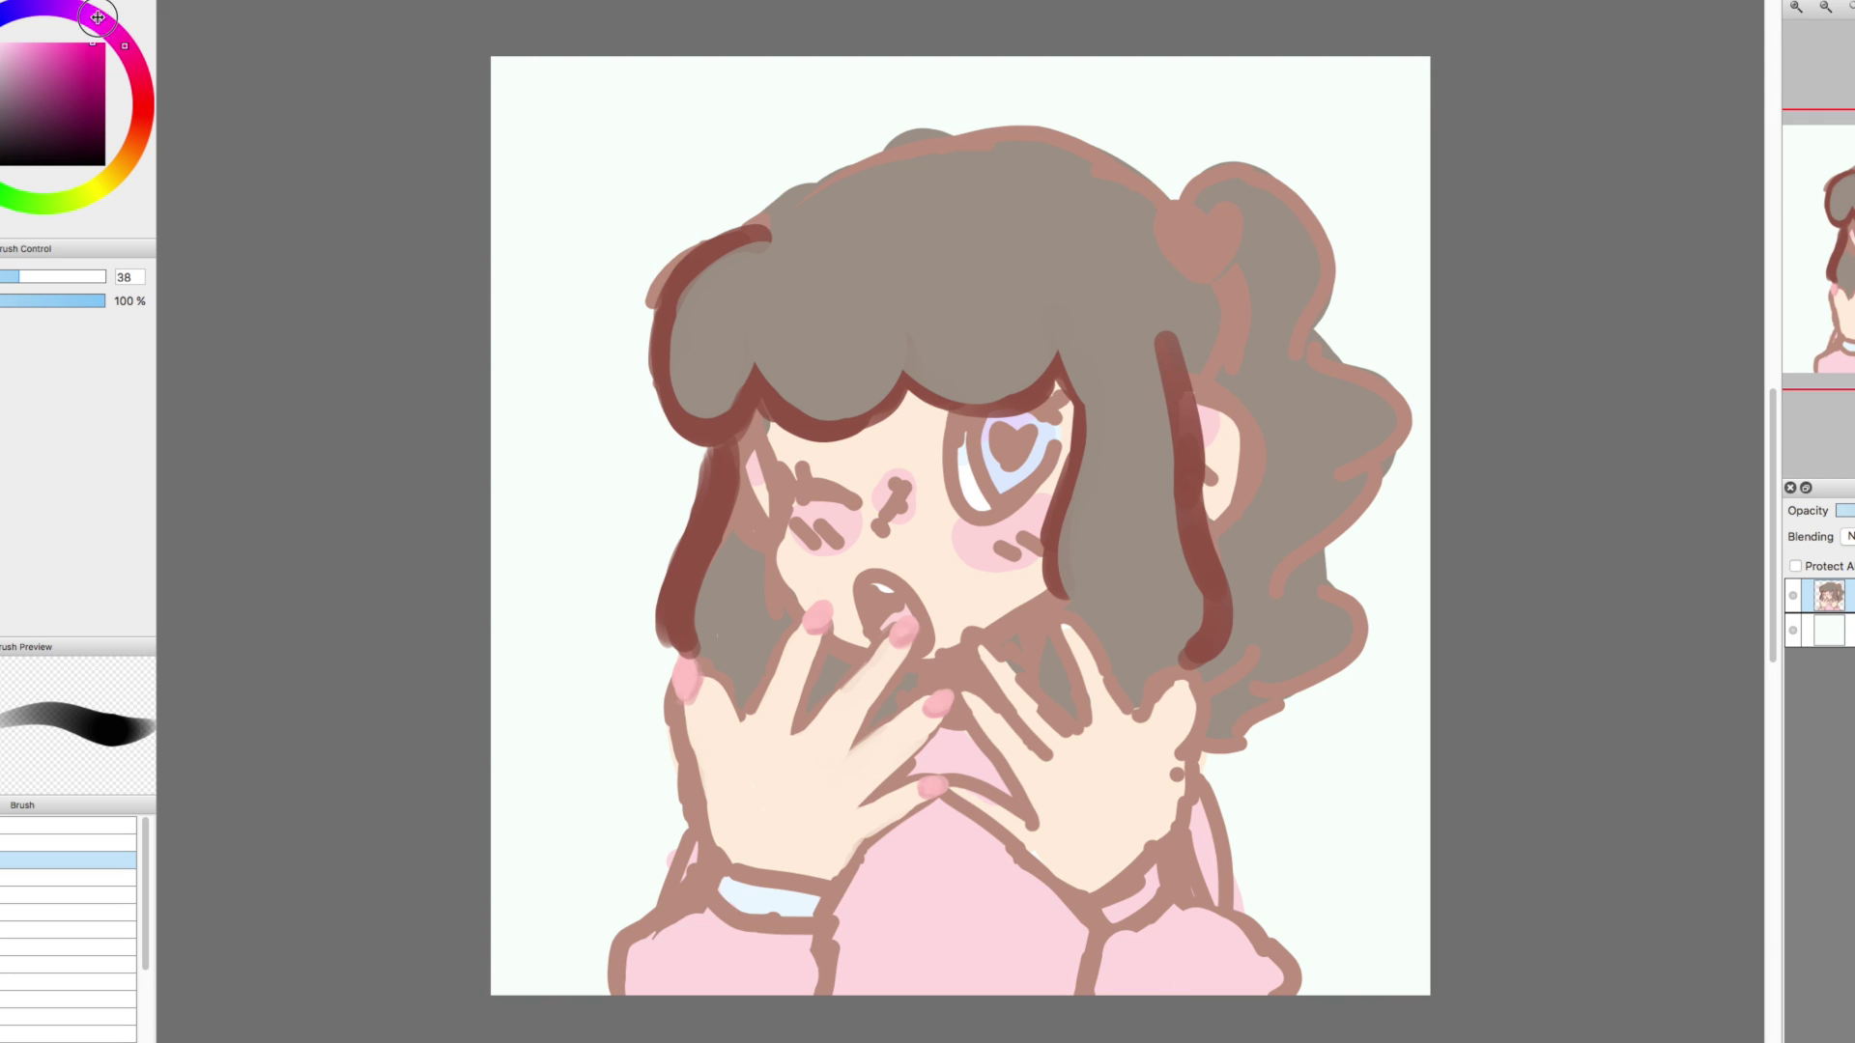
left_click_drag(1193, 276, 1215, 232)
mouse_move(1174, 246)
left_mouse_down()
mouse_move(1194, 256)
mouse_move(1183, 218)
mouse_move(1221, 238)
mouse_move(1185, 234)
mouse_move(1204, 259)
left_mouse_up()
left_click(18, 44)
key("ctrl+z")
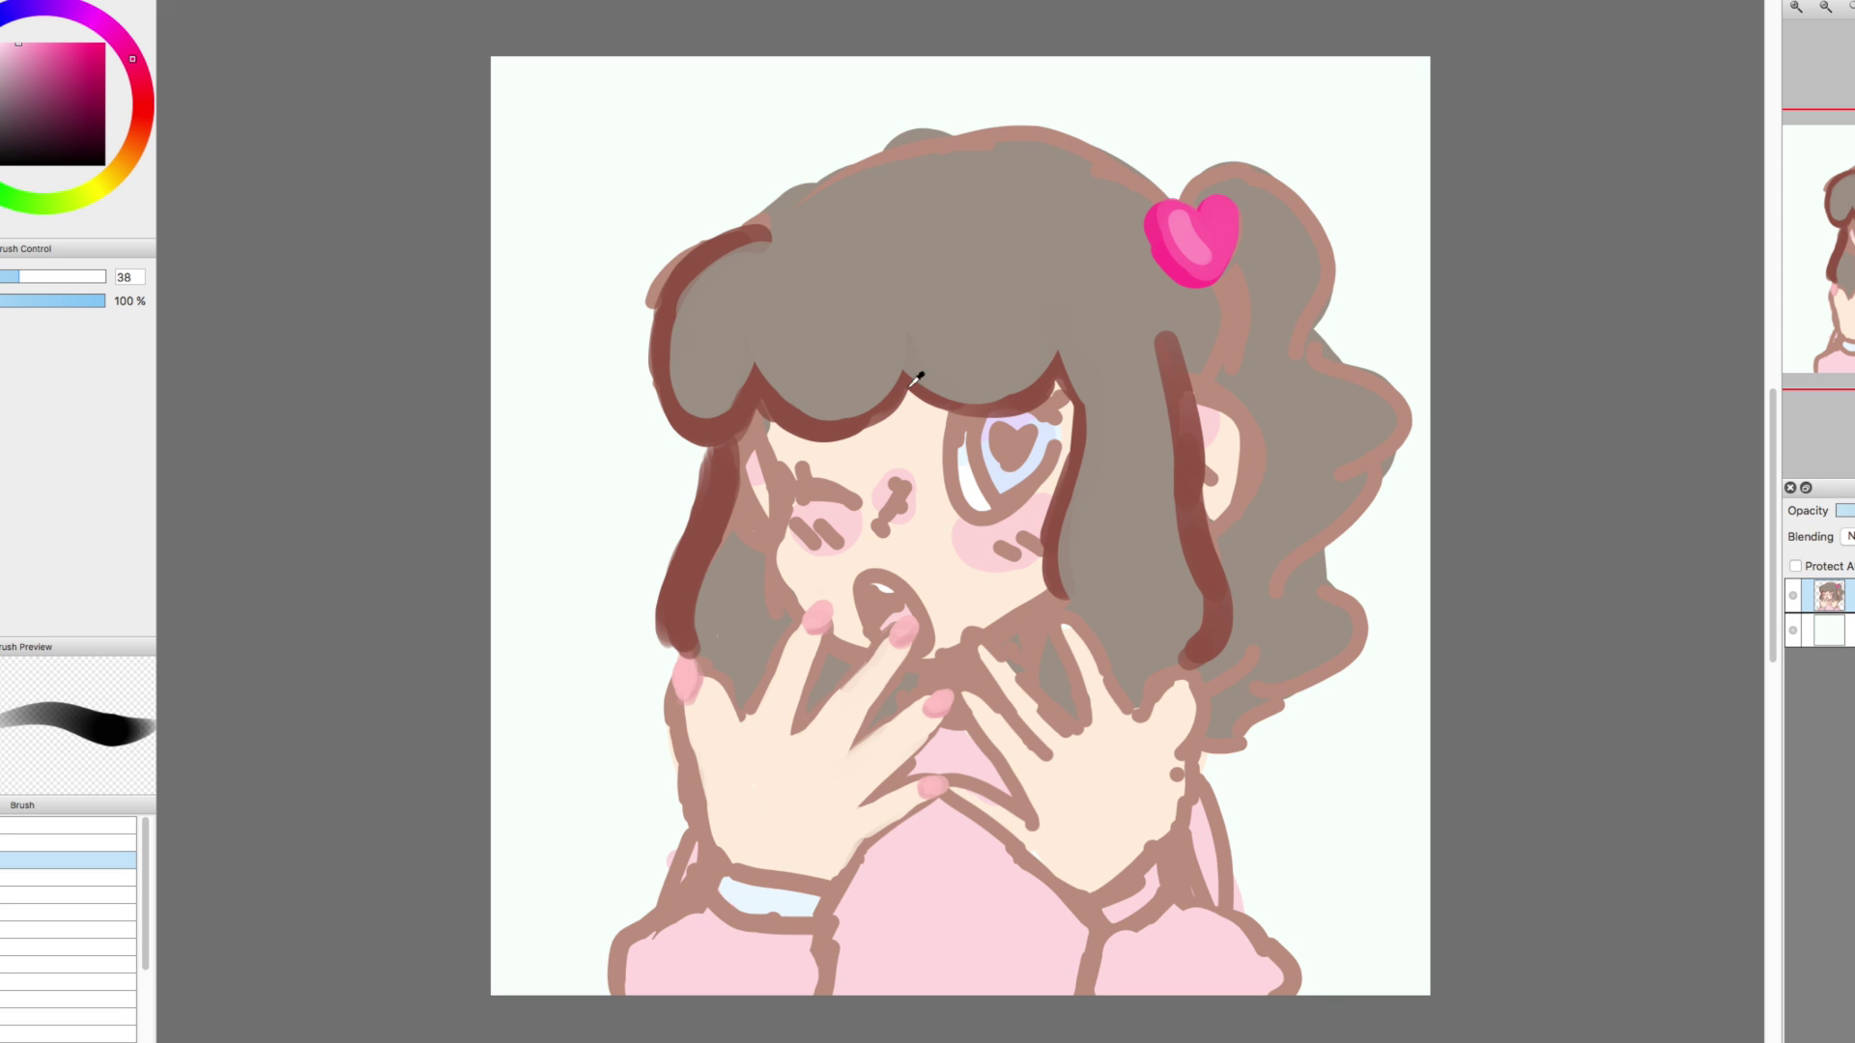
Paint a broad light-tan highlight band across the bangs up to the heart clip with a size 84 brush
left_click(916, 378, "alt")
left_click(68, 277)
left_click_drag(676, 324, 1000, 232)
key("ctrl+z")
left_click_drag(672, 334, 1160, 215)
key("ctrl+z")
left_click_drag(865, 285, 1145, 220)
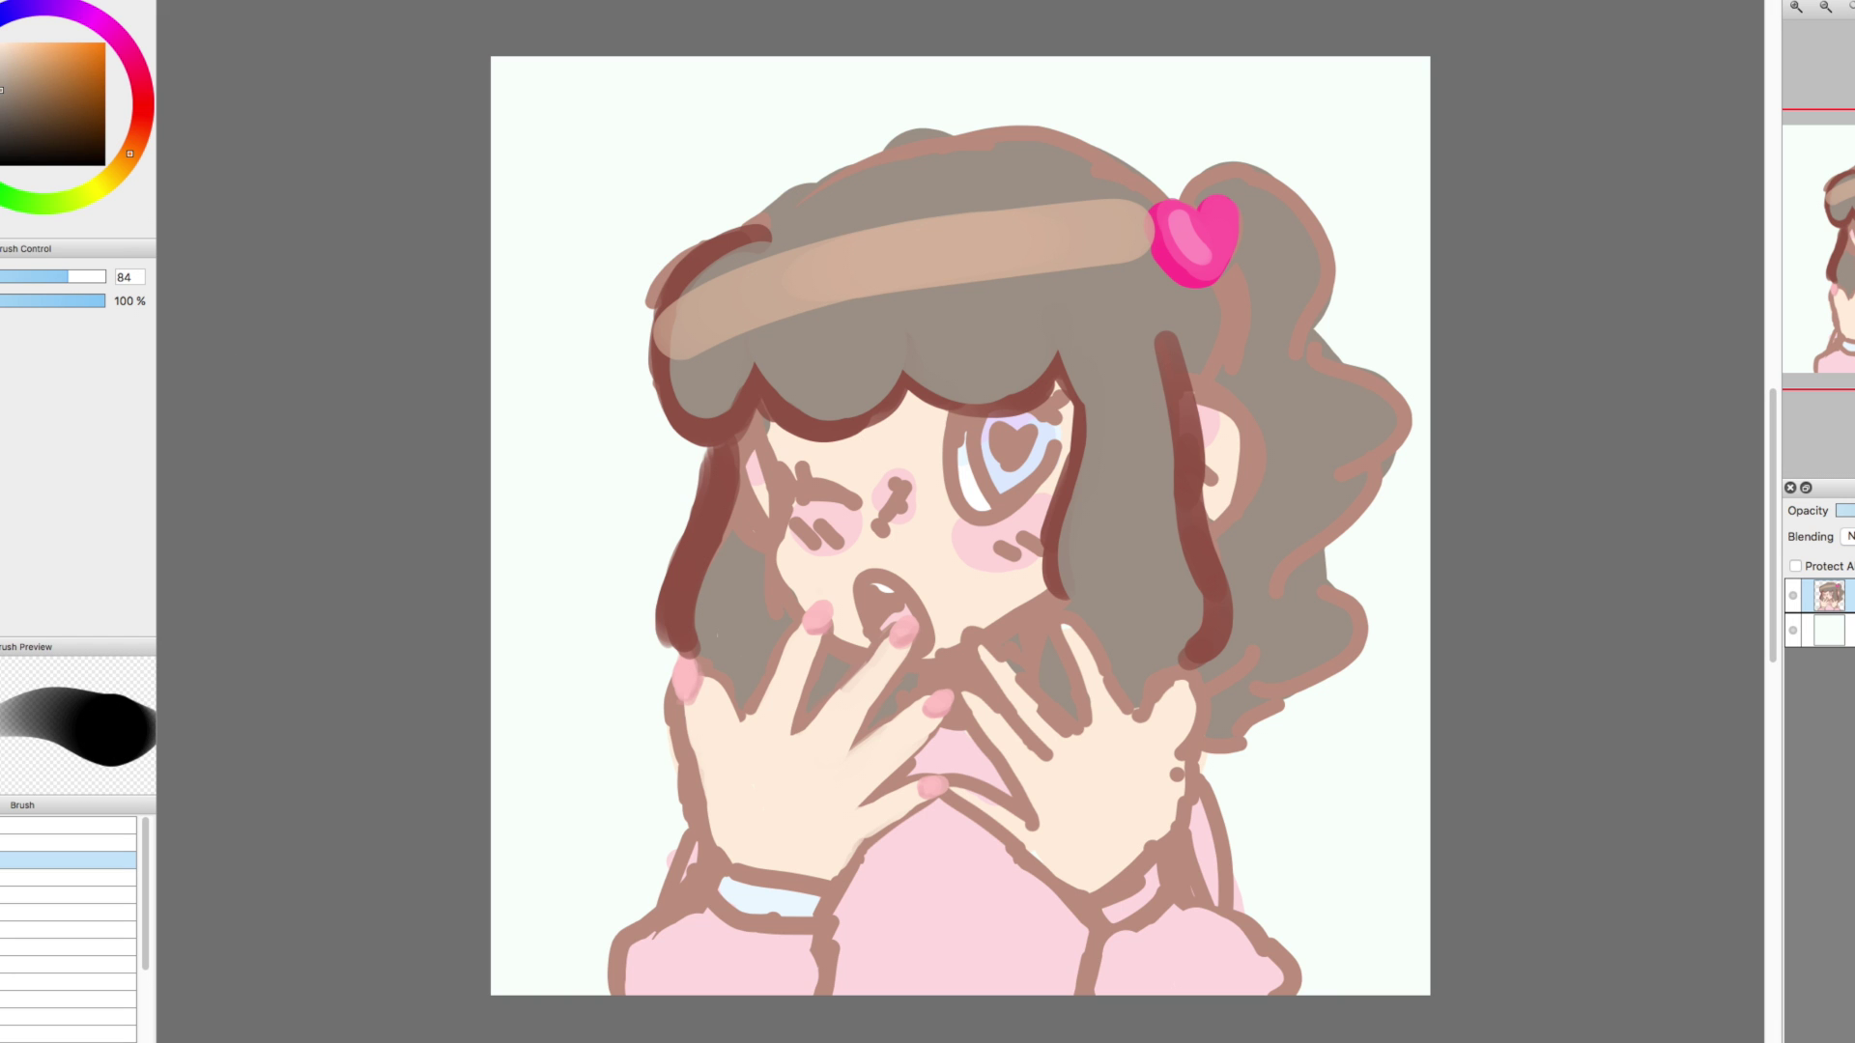
Outline the crown of the head in dark reddish brown and tidy the left end of the highlight band
left_click(670, 368, "alt")
left_click(19, 277)
mouse_move(646, 372)
left_mouse_down()
mouse_move(665, 295)
mouse_move(789, 202)
mouse_move(926, 160)
mouse_move(1099, 149)
mouse_move(1126, 193)
left_mouse_up()
left_click(712, 382, "alt")
mouse_move(701, 300)
left_mouse_down()
mouse_move(823, 214)
mouse_move(681, 344)
mouse_move(686, 379)
mouse_move(987, 165)
mouse_move(1121, 193)
left_mouse_up()
Erase the excess line along the outside of the left lock to thin its outline, with a size 24 eraser
key("e")
left_click_drag(691, 455, 700, 385)
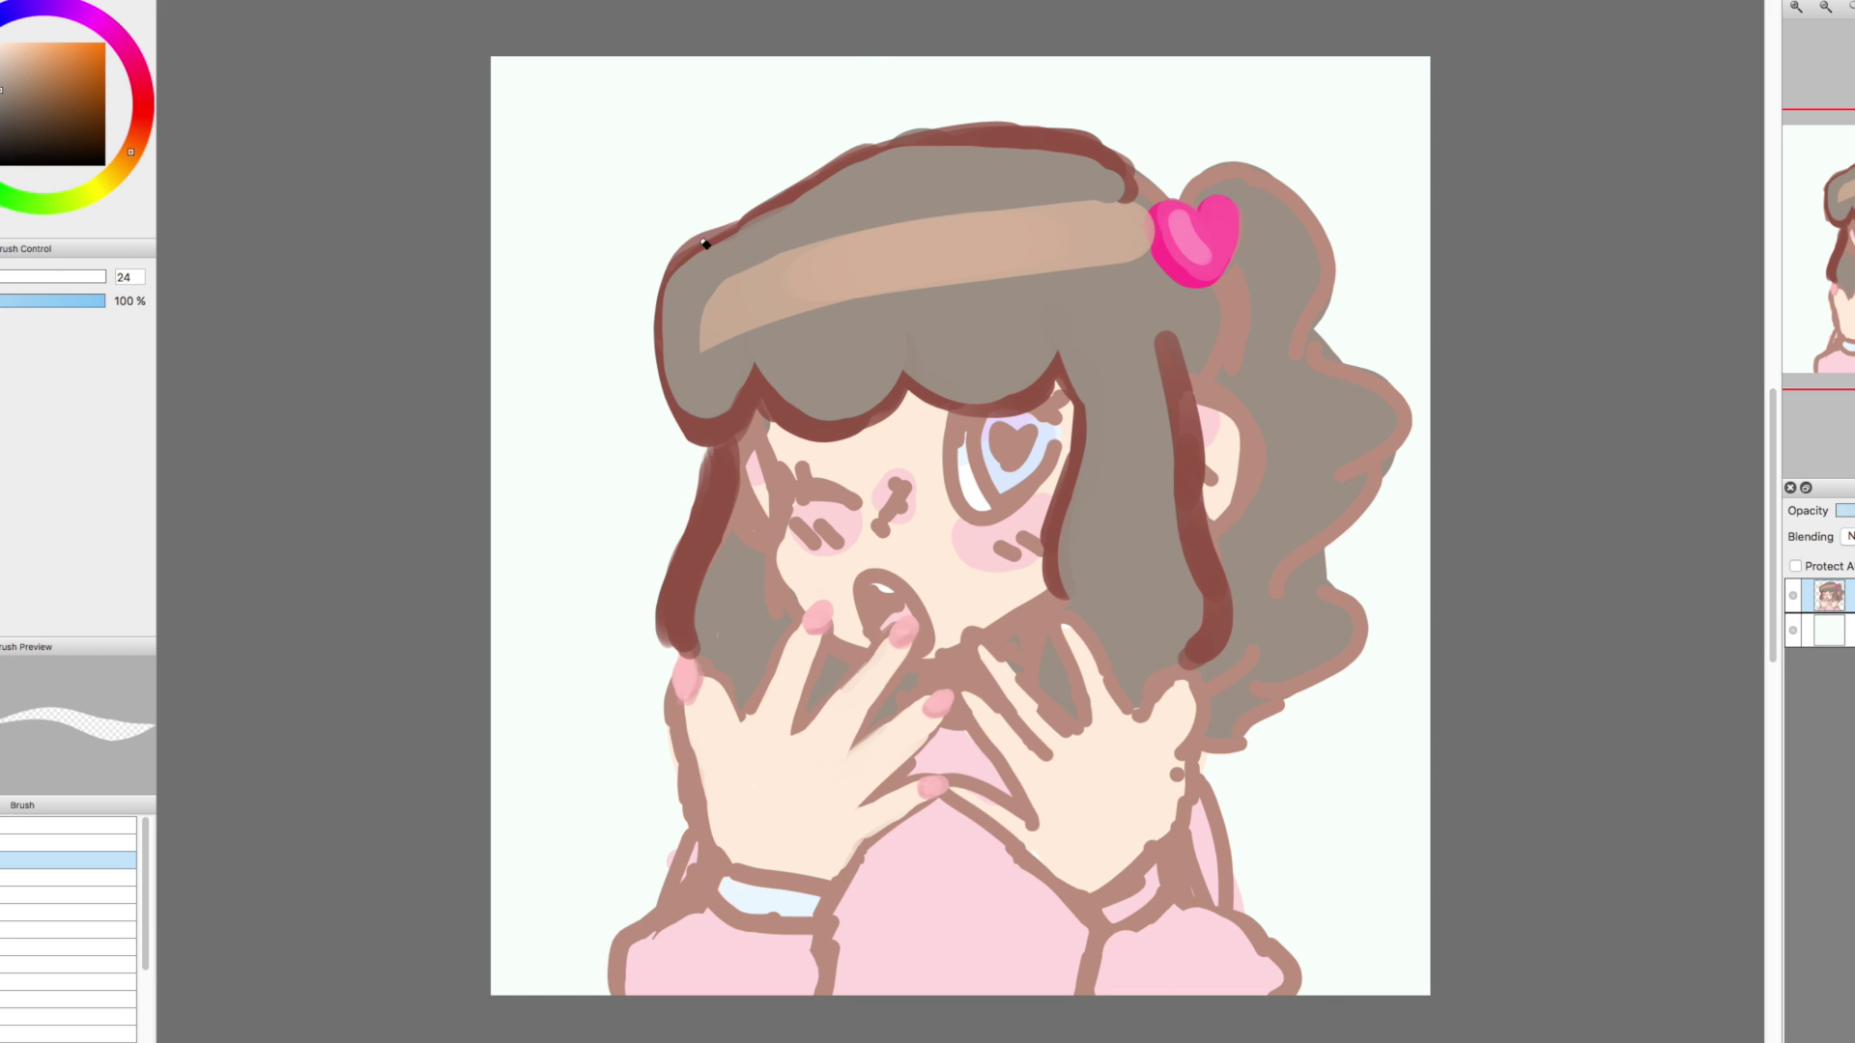
left_click_drag(713, 455, 676, 645)
left_click_drag(711, 450, 679, 641)
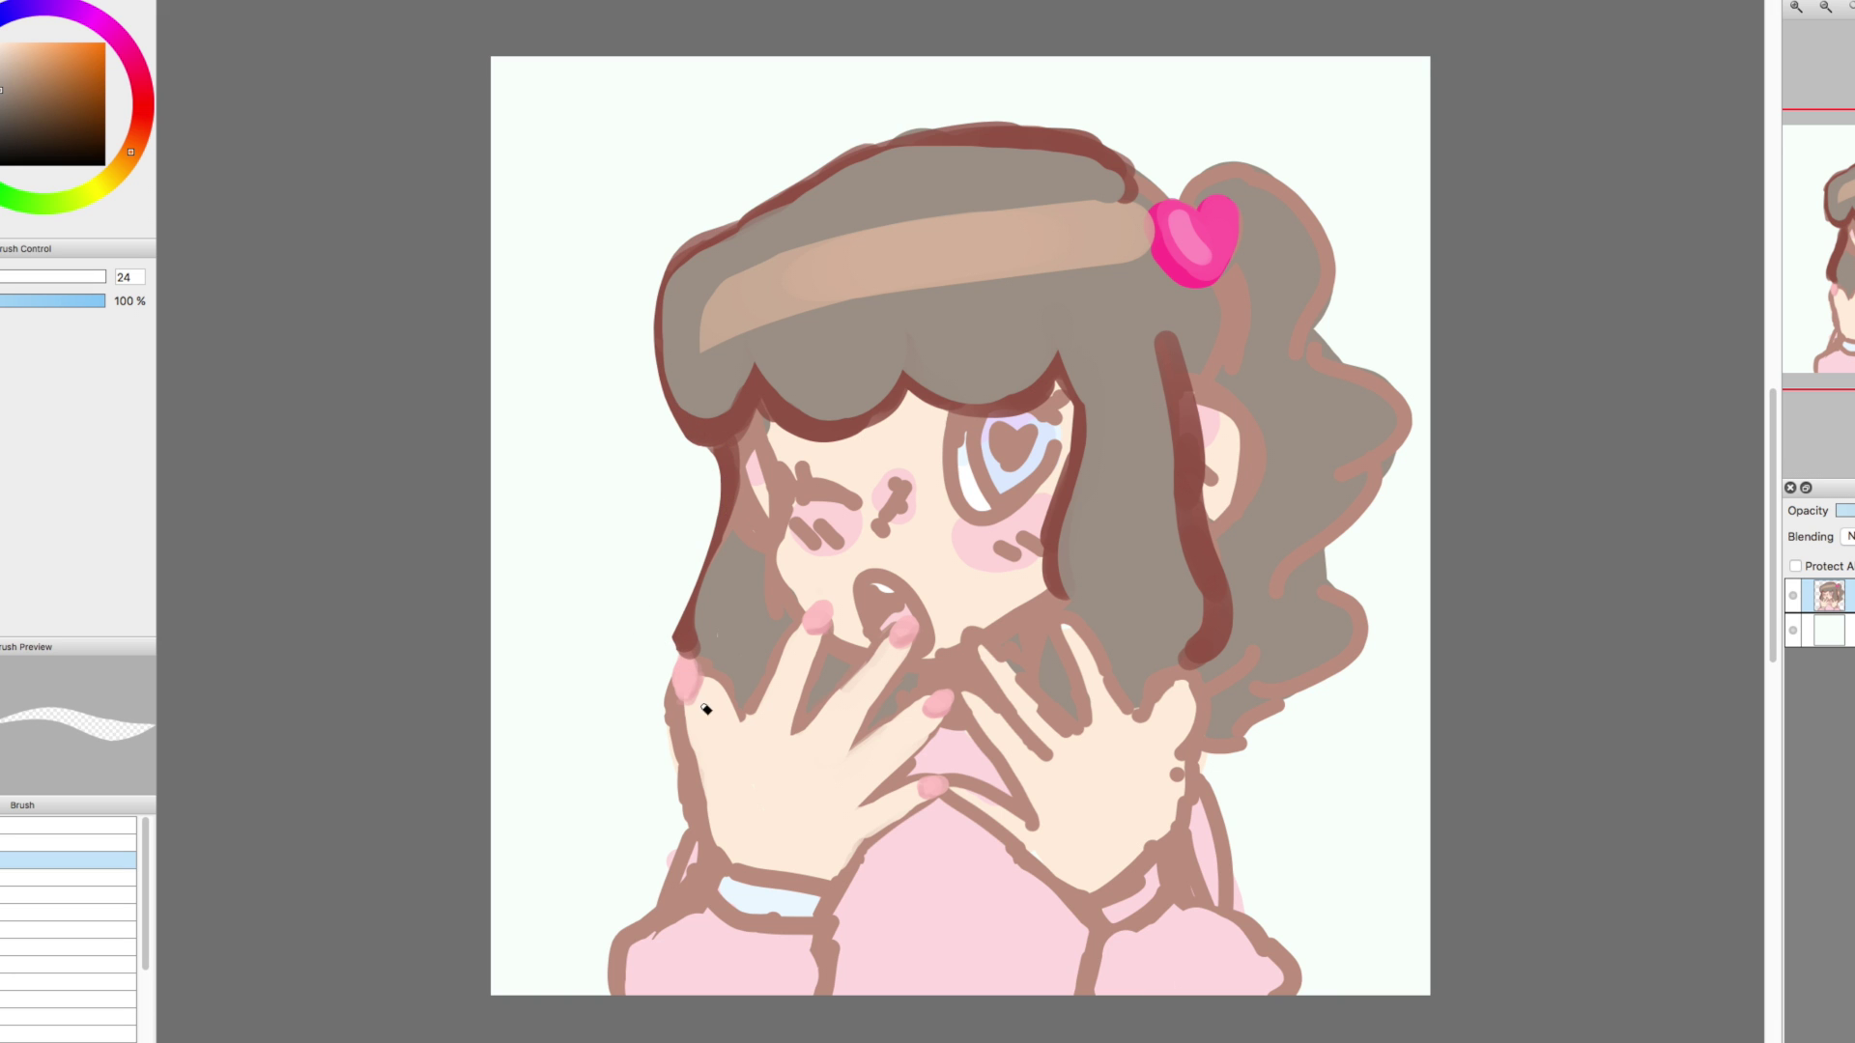
Redraw the open eye's outline in dark brown and repaint its white area with a size 17 brush
left_click(967, 462, "alt")
key("b")
left_click_drag(982, 413, 1063, 395)
mouse_move(1015, 512)
left_mouse_down()
mouse_move(1043, 480)
mouse_move(985, 518)
mouse_move(950, 476)
mouse_move(1000, 500)
mouse_move(962, 470)
mouse_move(990, 505)
mouse_move(974, 423)
left_mouse_up()
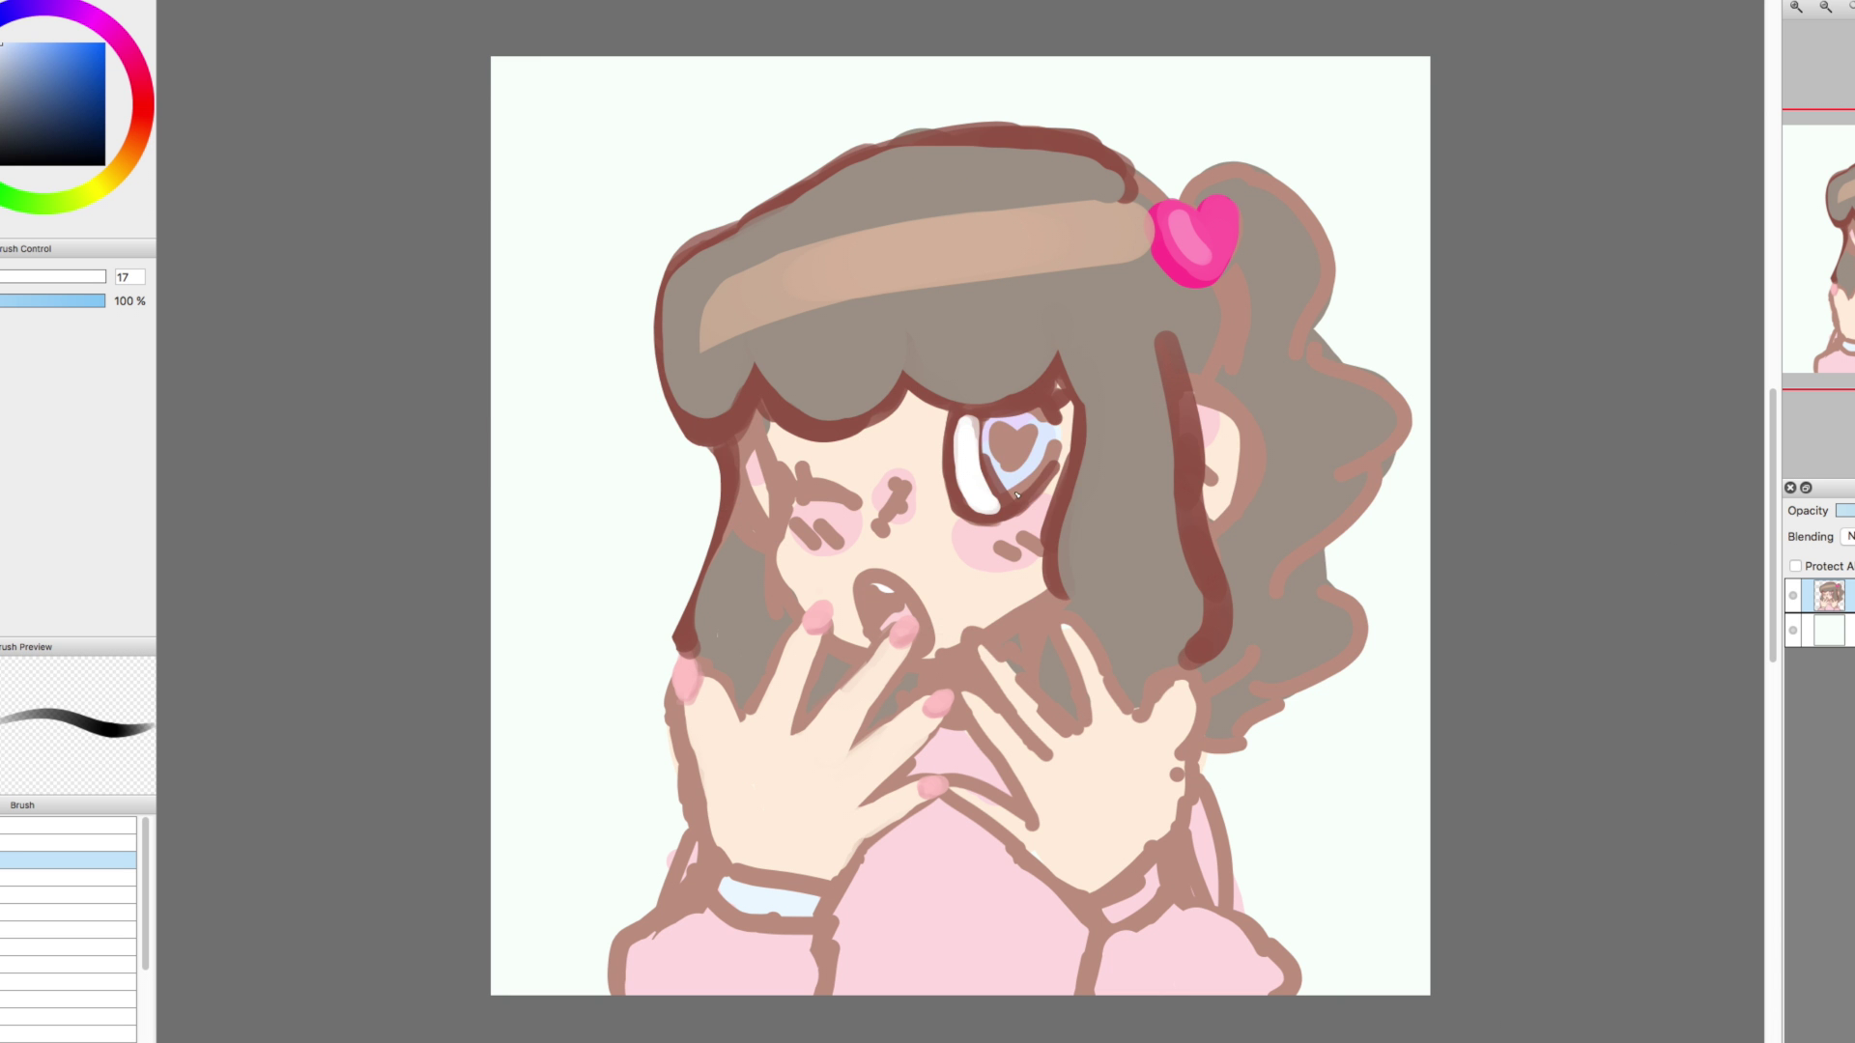
Repaint the open eye's iris in lavender and light blue with a pale heart-shaped pupil
mouse_move(1017, 496)
left_mouse_down()
mouse_move(1055, 460)
mouse_move(1013, 485)
mouse_move(1055, 440)
mouse_move(1037, 458)
mouse_move(1043, 411)
mouse_move(993, 412)
mouse_move(1008, 450)
mouse_move(1035, 429)
mouse_move(982, 431)
mouse_move(979, 415)
mouse_move(1032, 440)
left_mouse_up()
left_click(30, 5)
left_click(908, 403, "alt")
left_click(1006, 455, "alt")
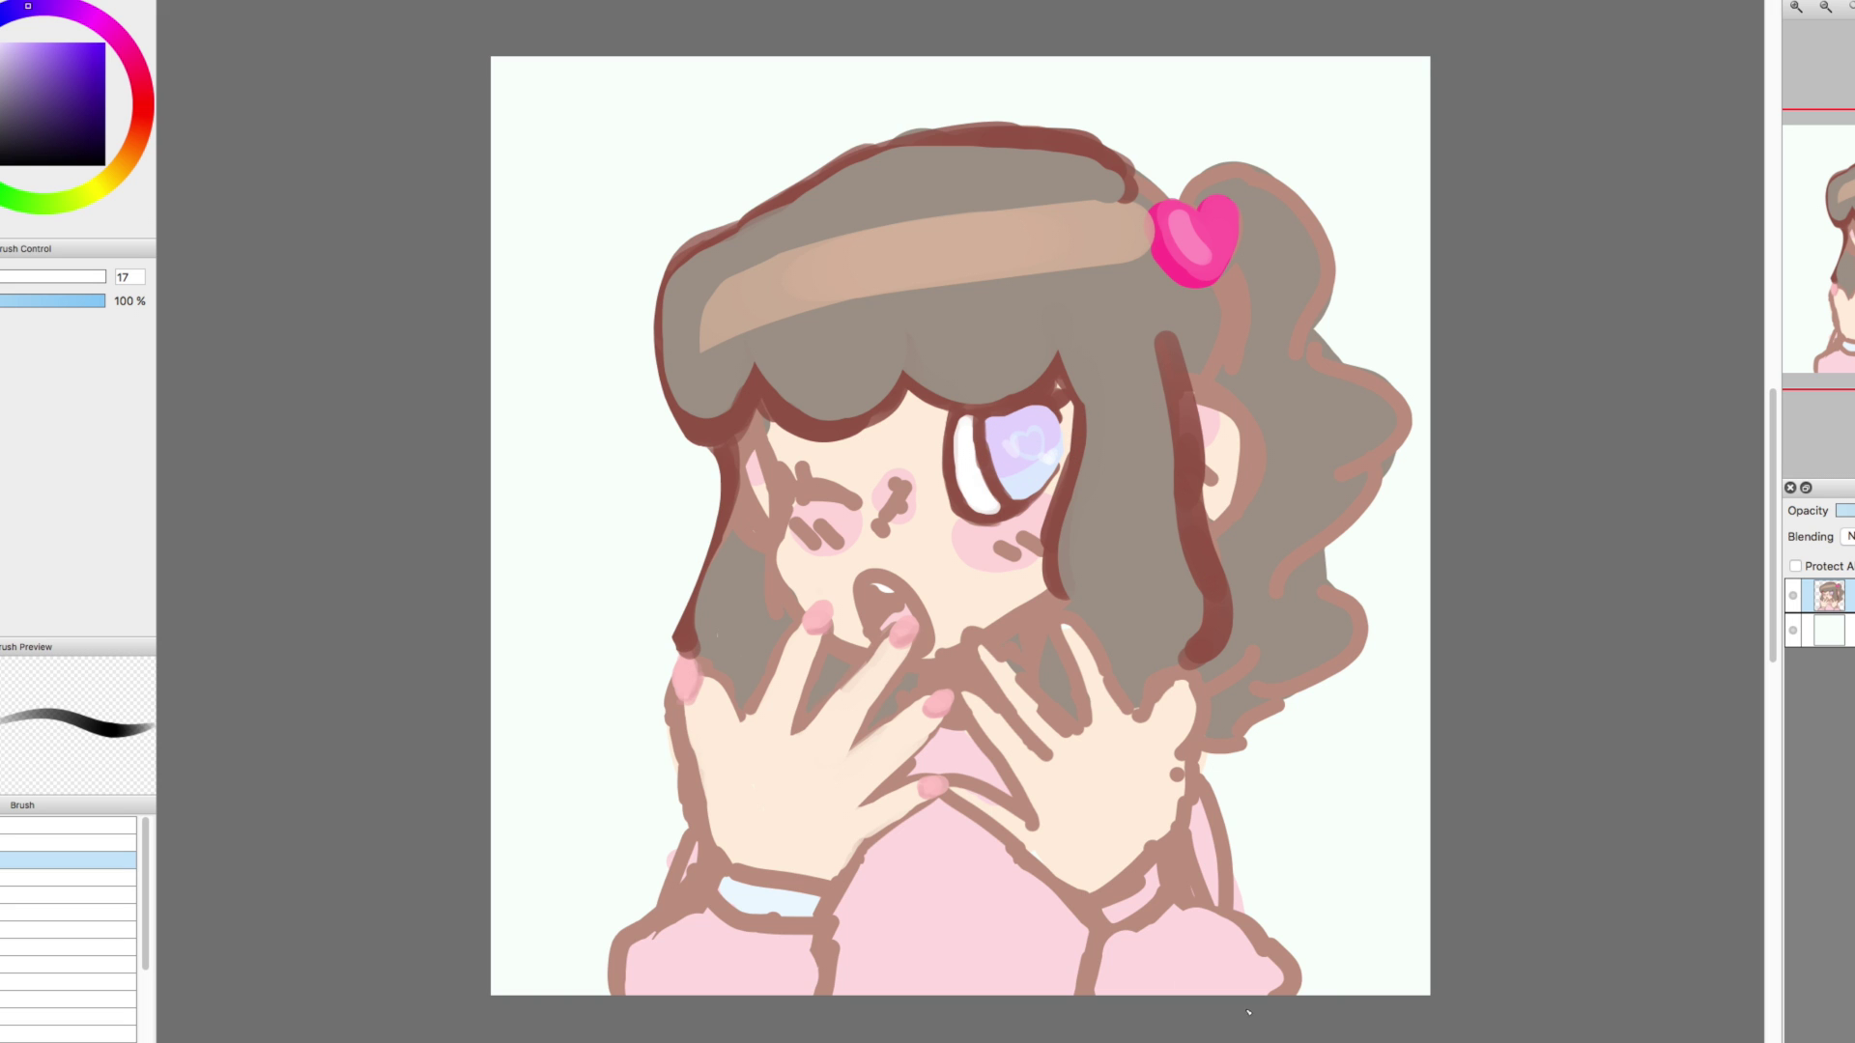
Cover the rough nose and cheek lines with soft pink blush and repaint the white tooth and pink tongue
left_click(912, 471, "alt")
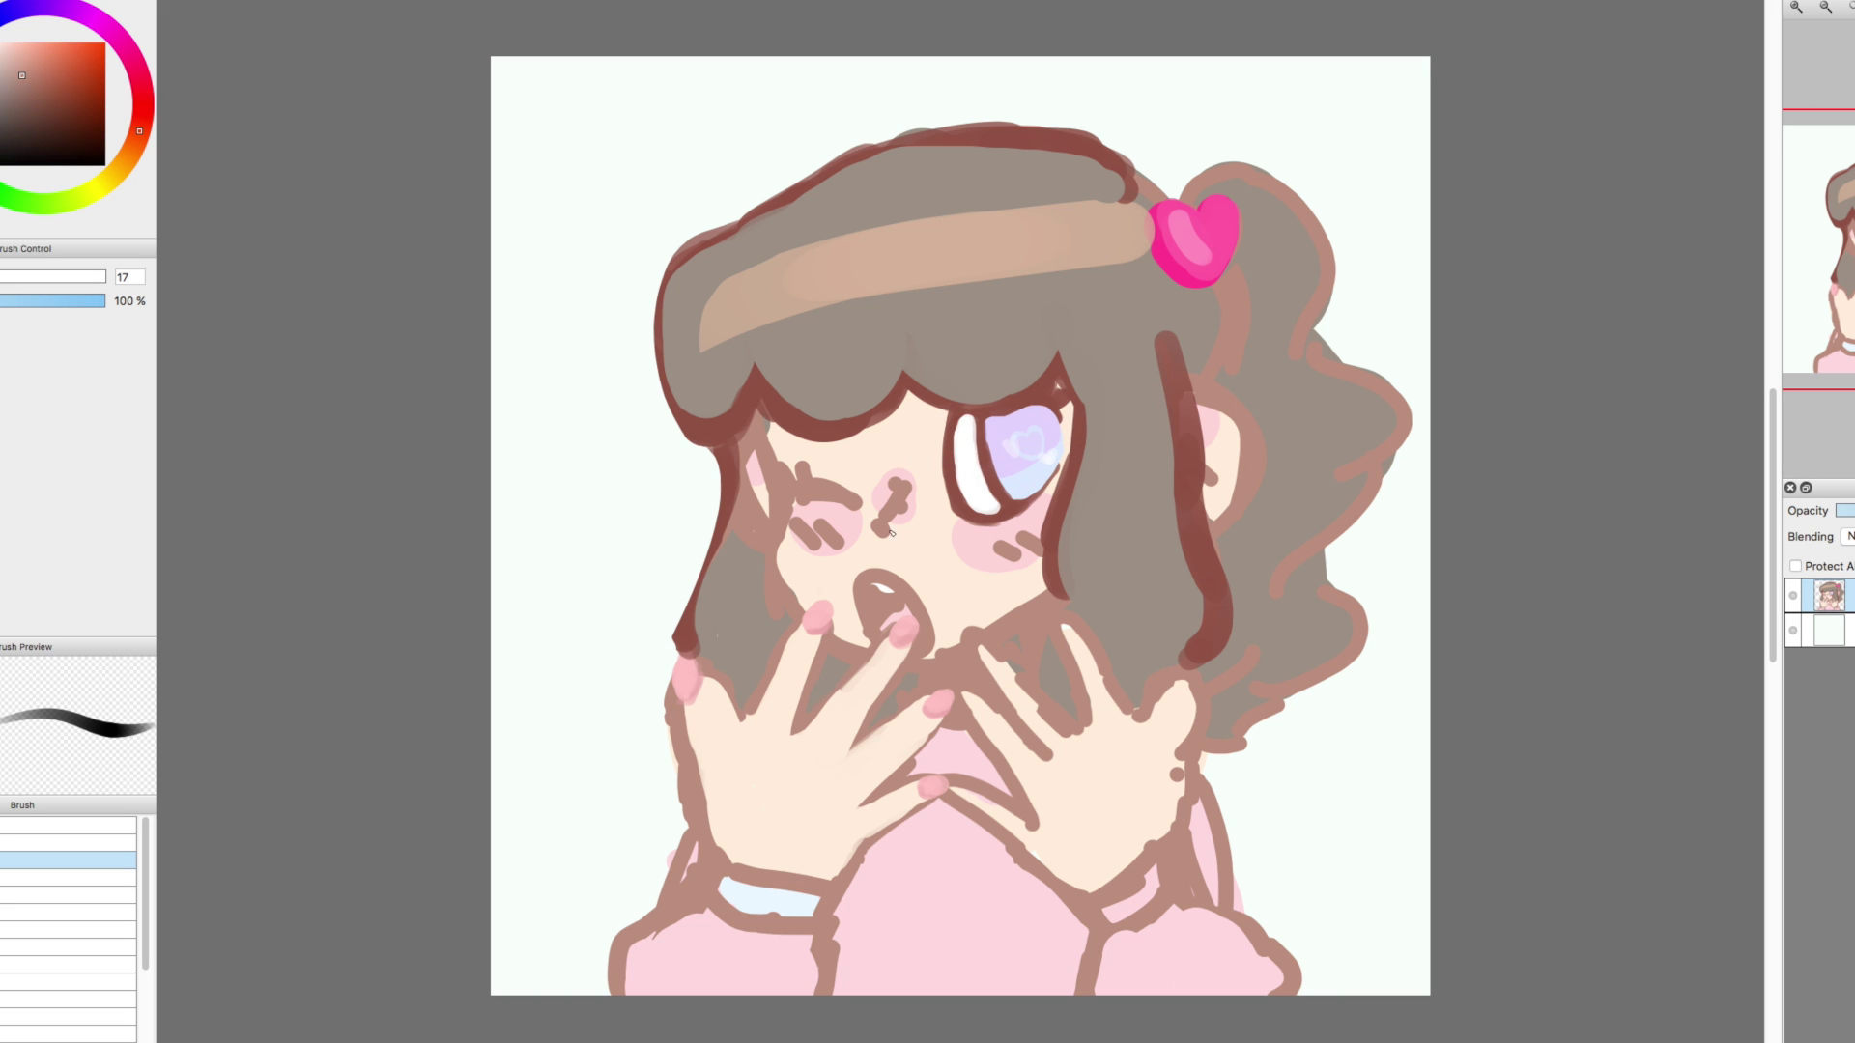
mouse_move(899, 498)
left_mouse_down()
mouse_move(1004, 573)
mouse_move(1021, 534)
mouse_move(1008, 557)
mouse_move(951, 526)
mouse_move(803, 532)
mouse_move(840, 552)
mouse_move(814, 542)
mouse_move(842, 532)
mouse_move(818, 551)
mouse_move(881, 585)
left_mouse_up()
key("bracketright")
key("bracketleft")
key("bracketleft")
key("bracketleft")
key("bracketleft")
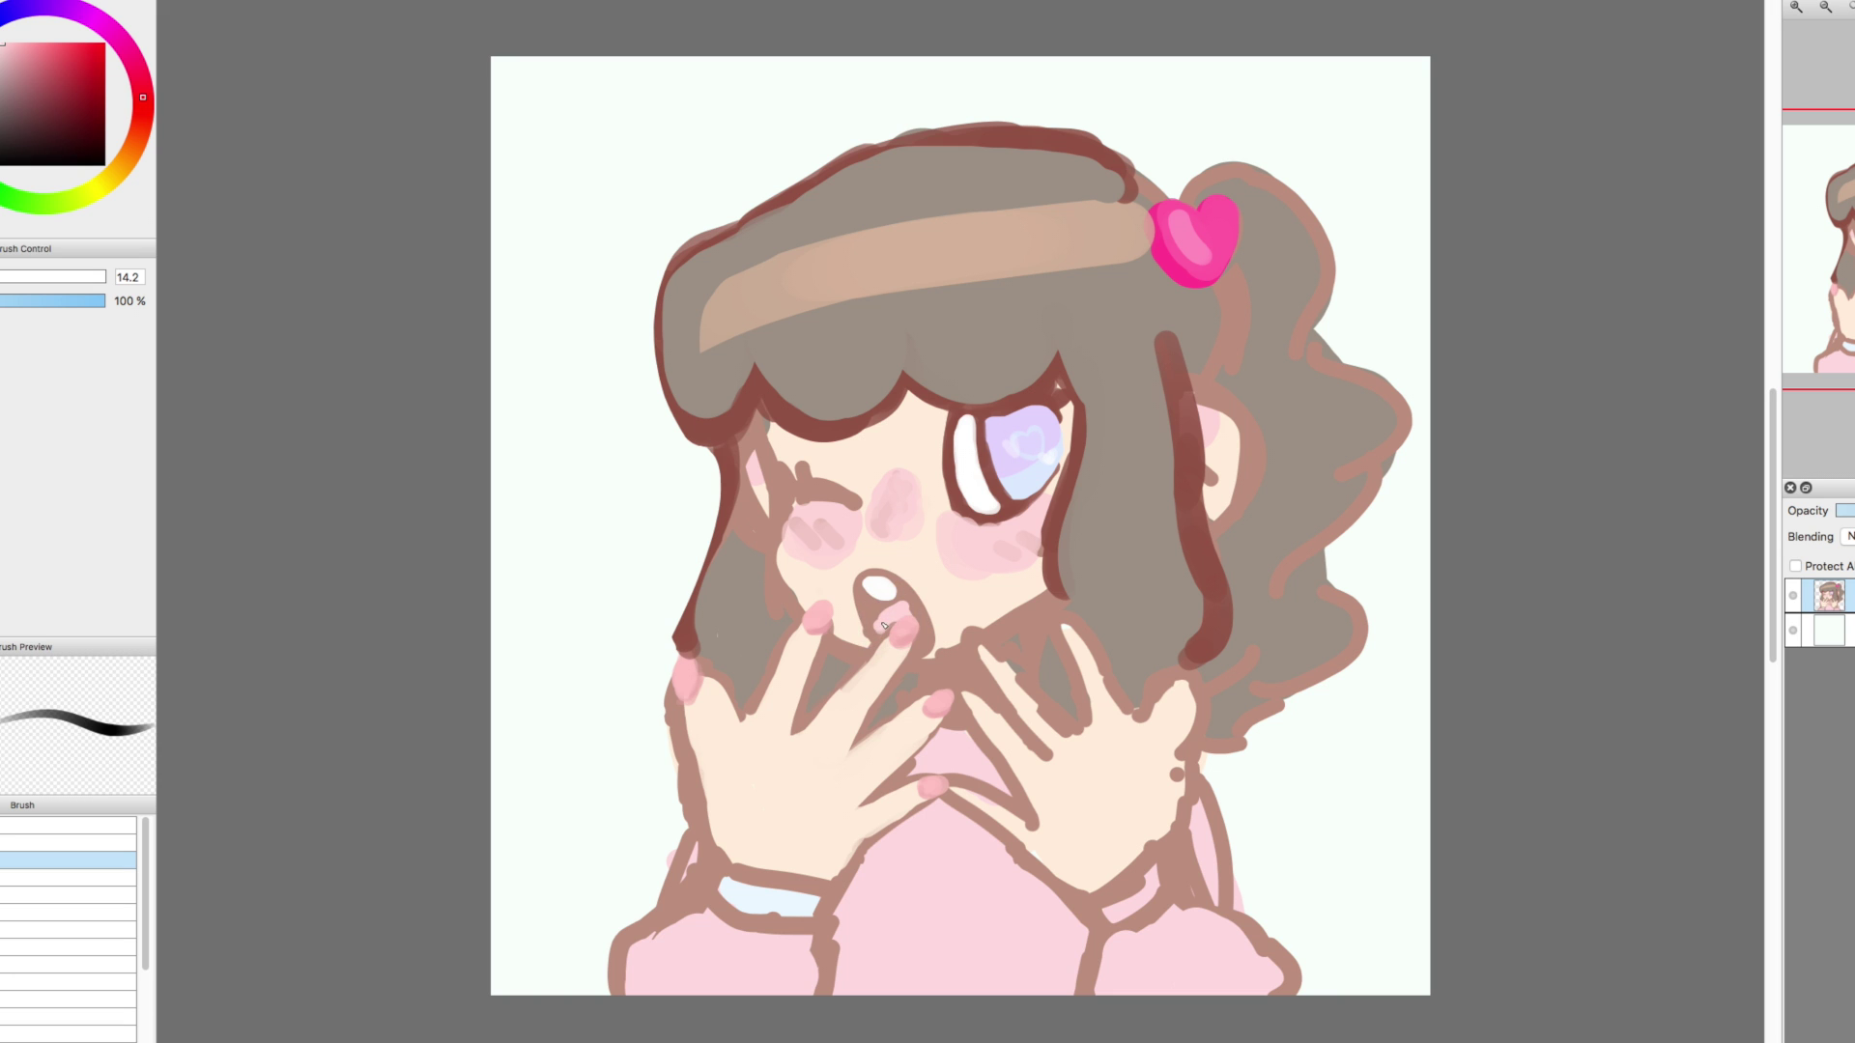
Refine the mouth's outline and the tongue's shape beside the middle fingertip
left_click(944, 618, "alt")
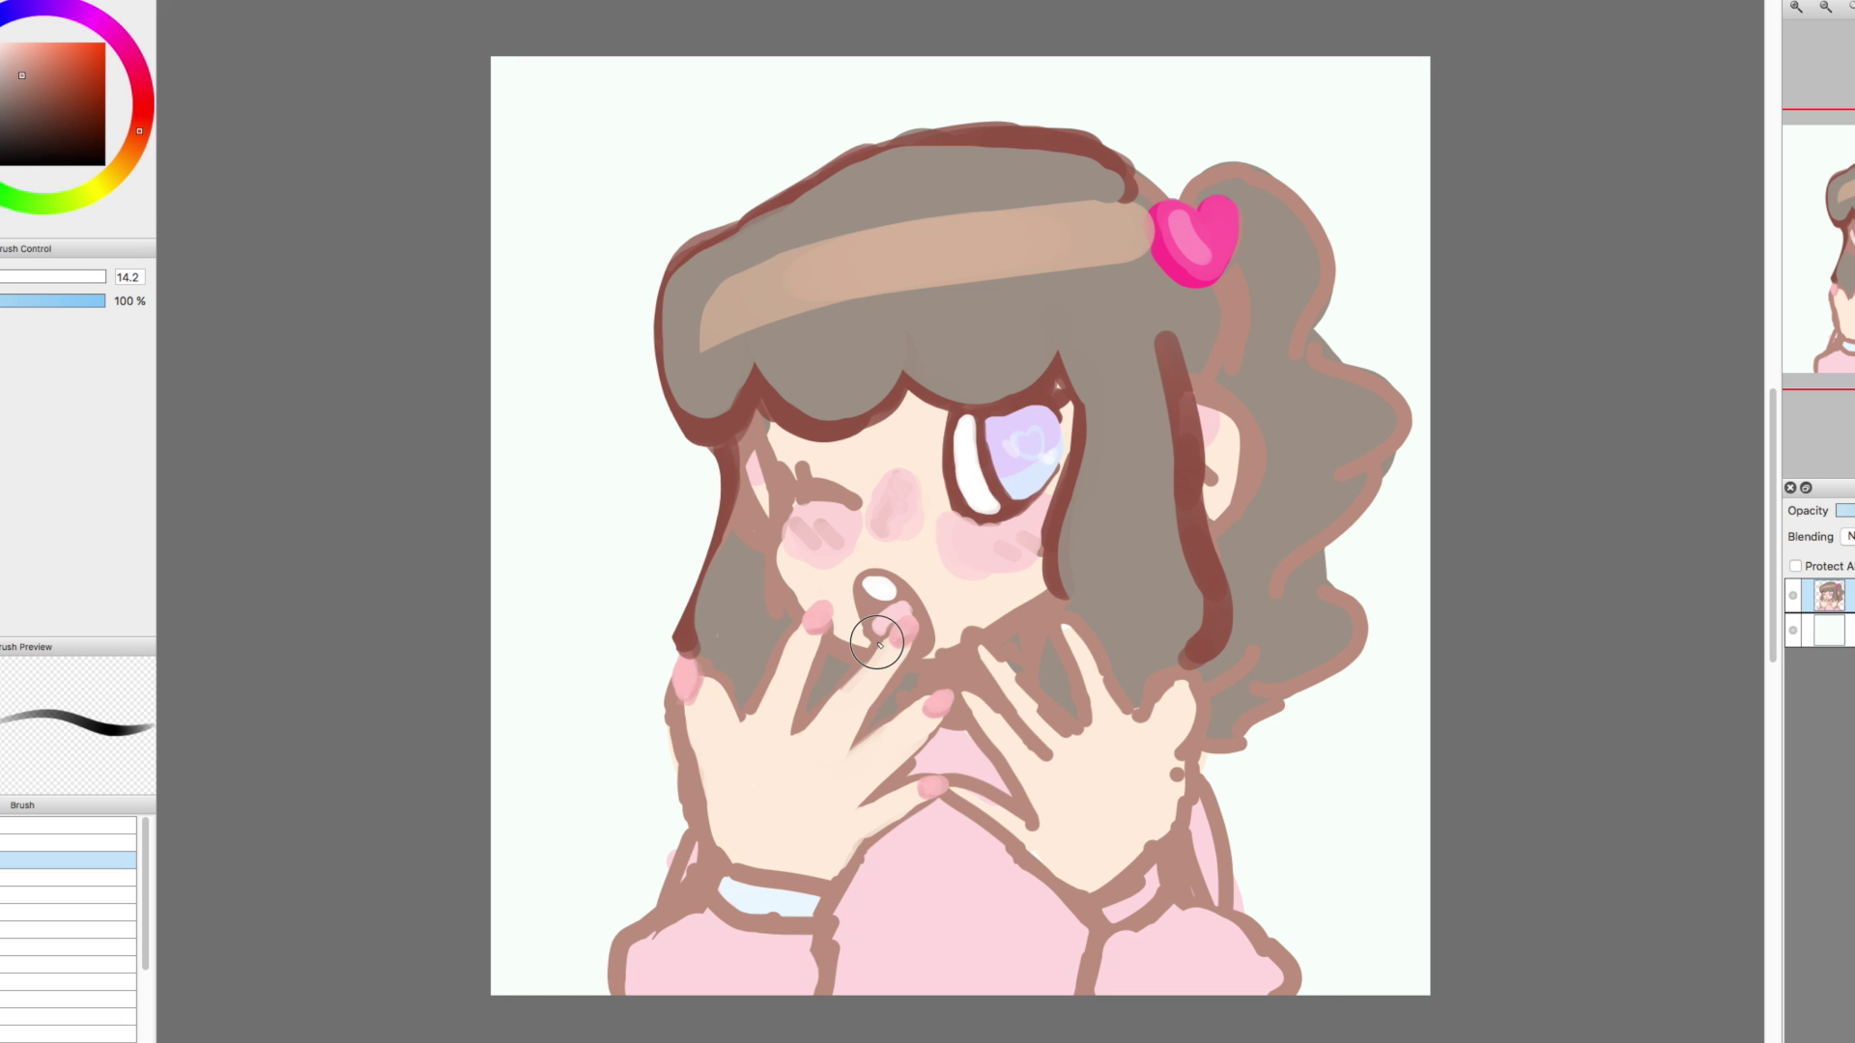
mouse_move(898, 633)
left_mouse_down()
mouse_move(902, 674)
mouse_move(916, 615)
mouse_move(878, 644)
left_mouse_up()
key("x")
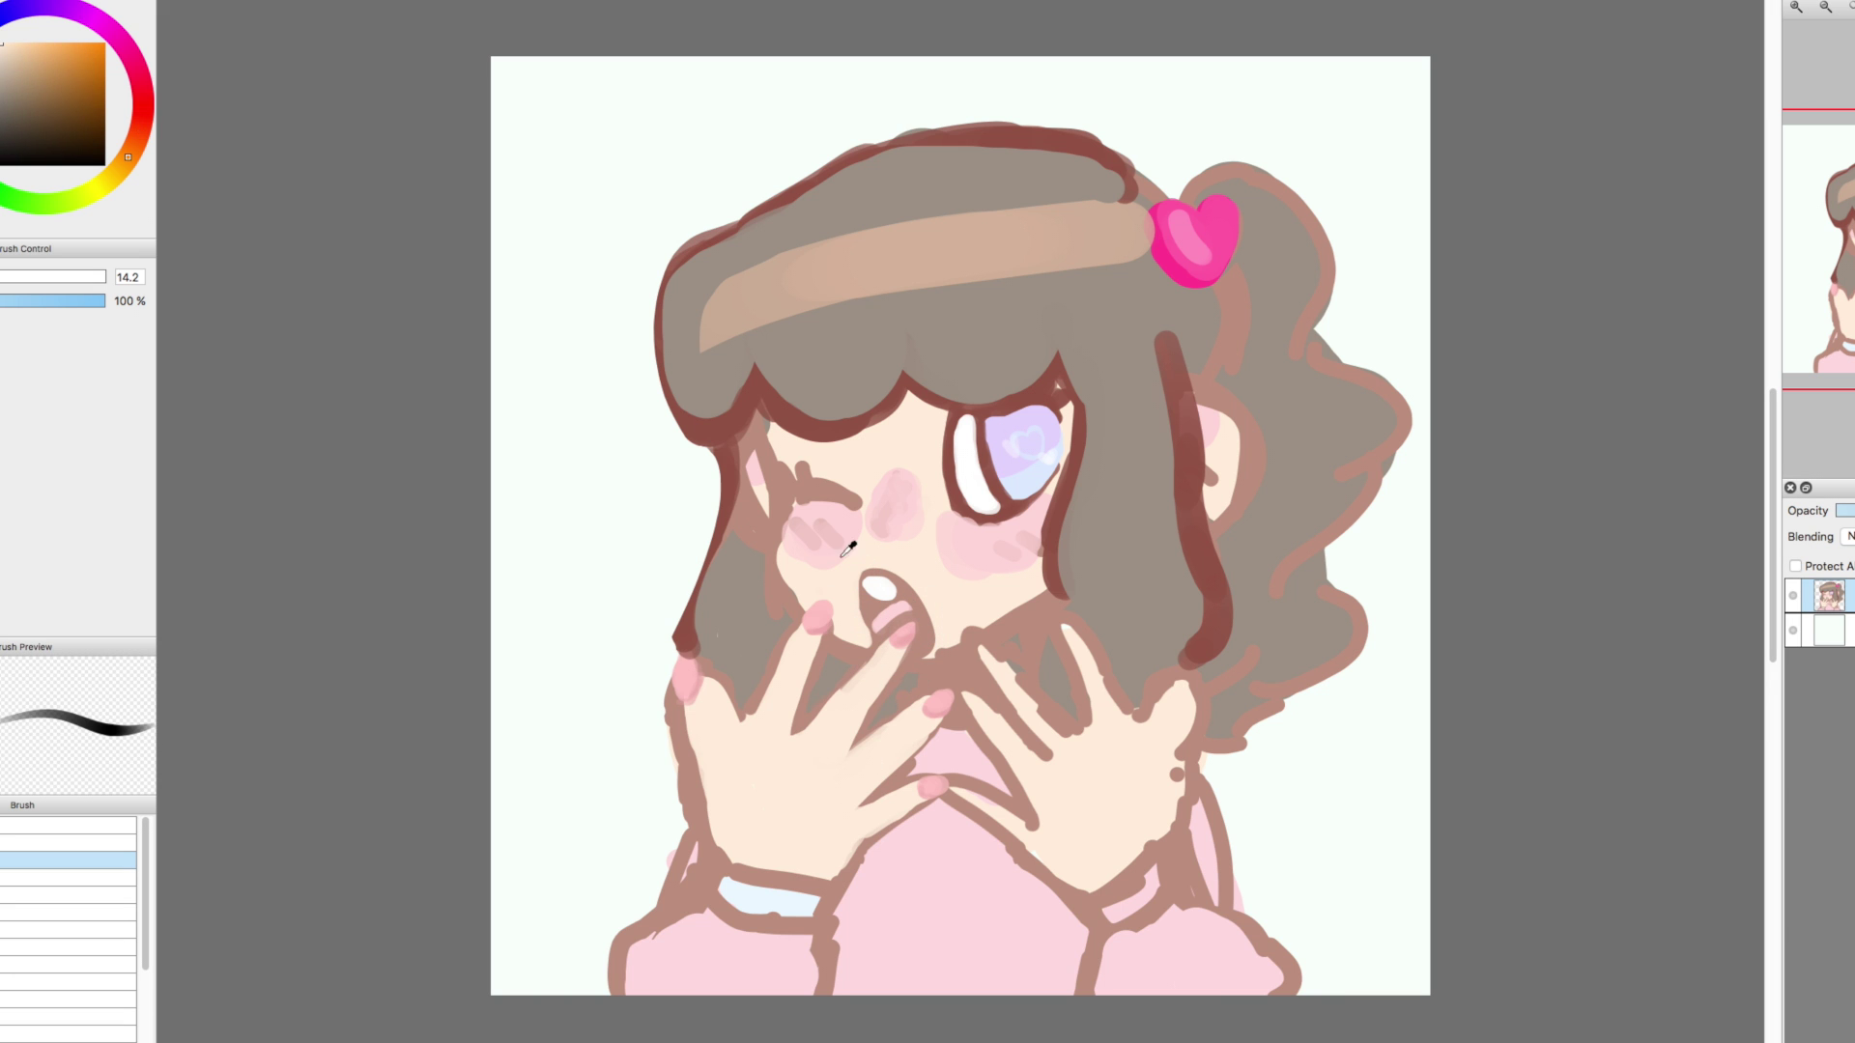
key("x")
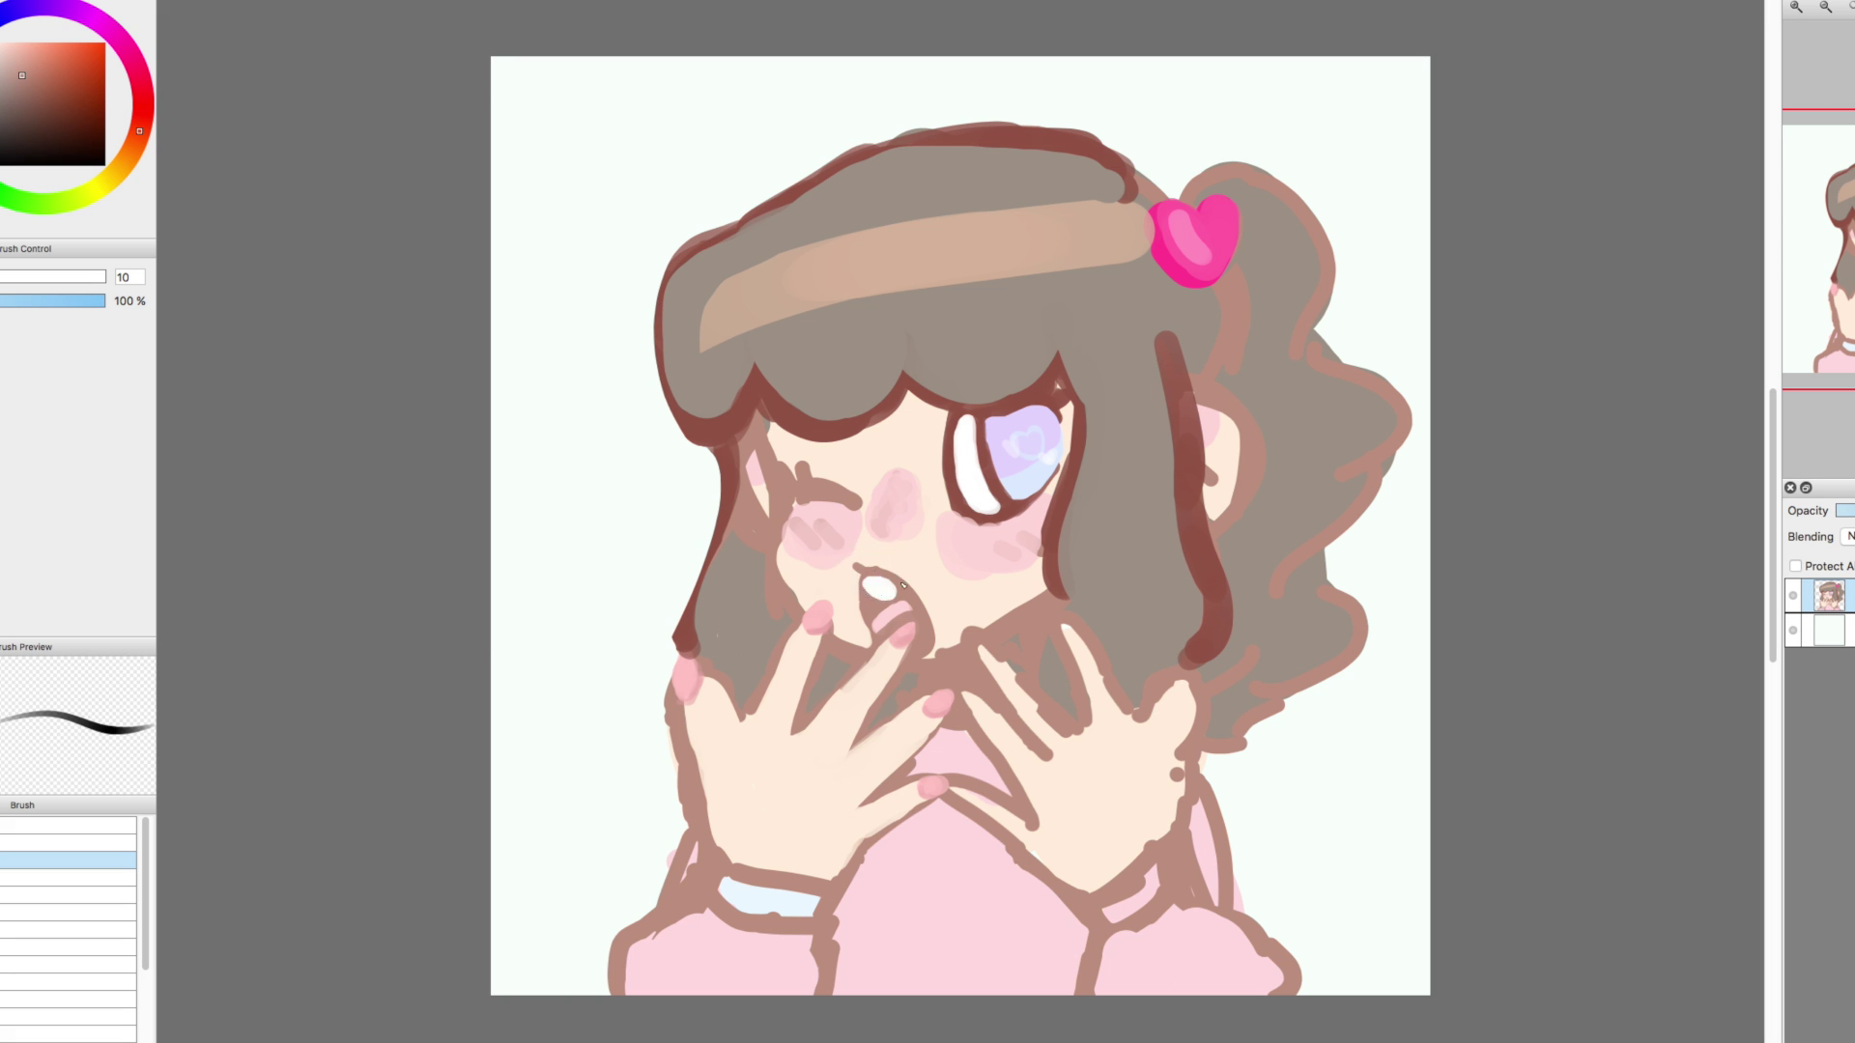
Draw short dark-brown lower lashes beneath the open eye
left_click(988, 476, "alt")
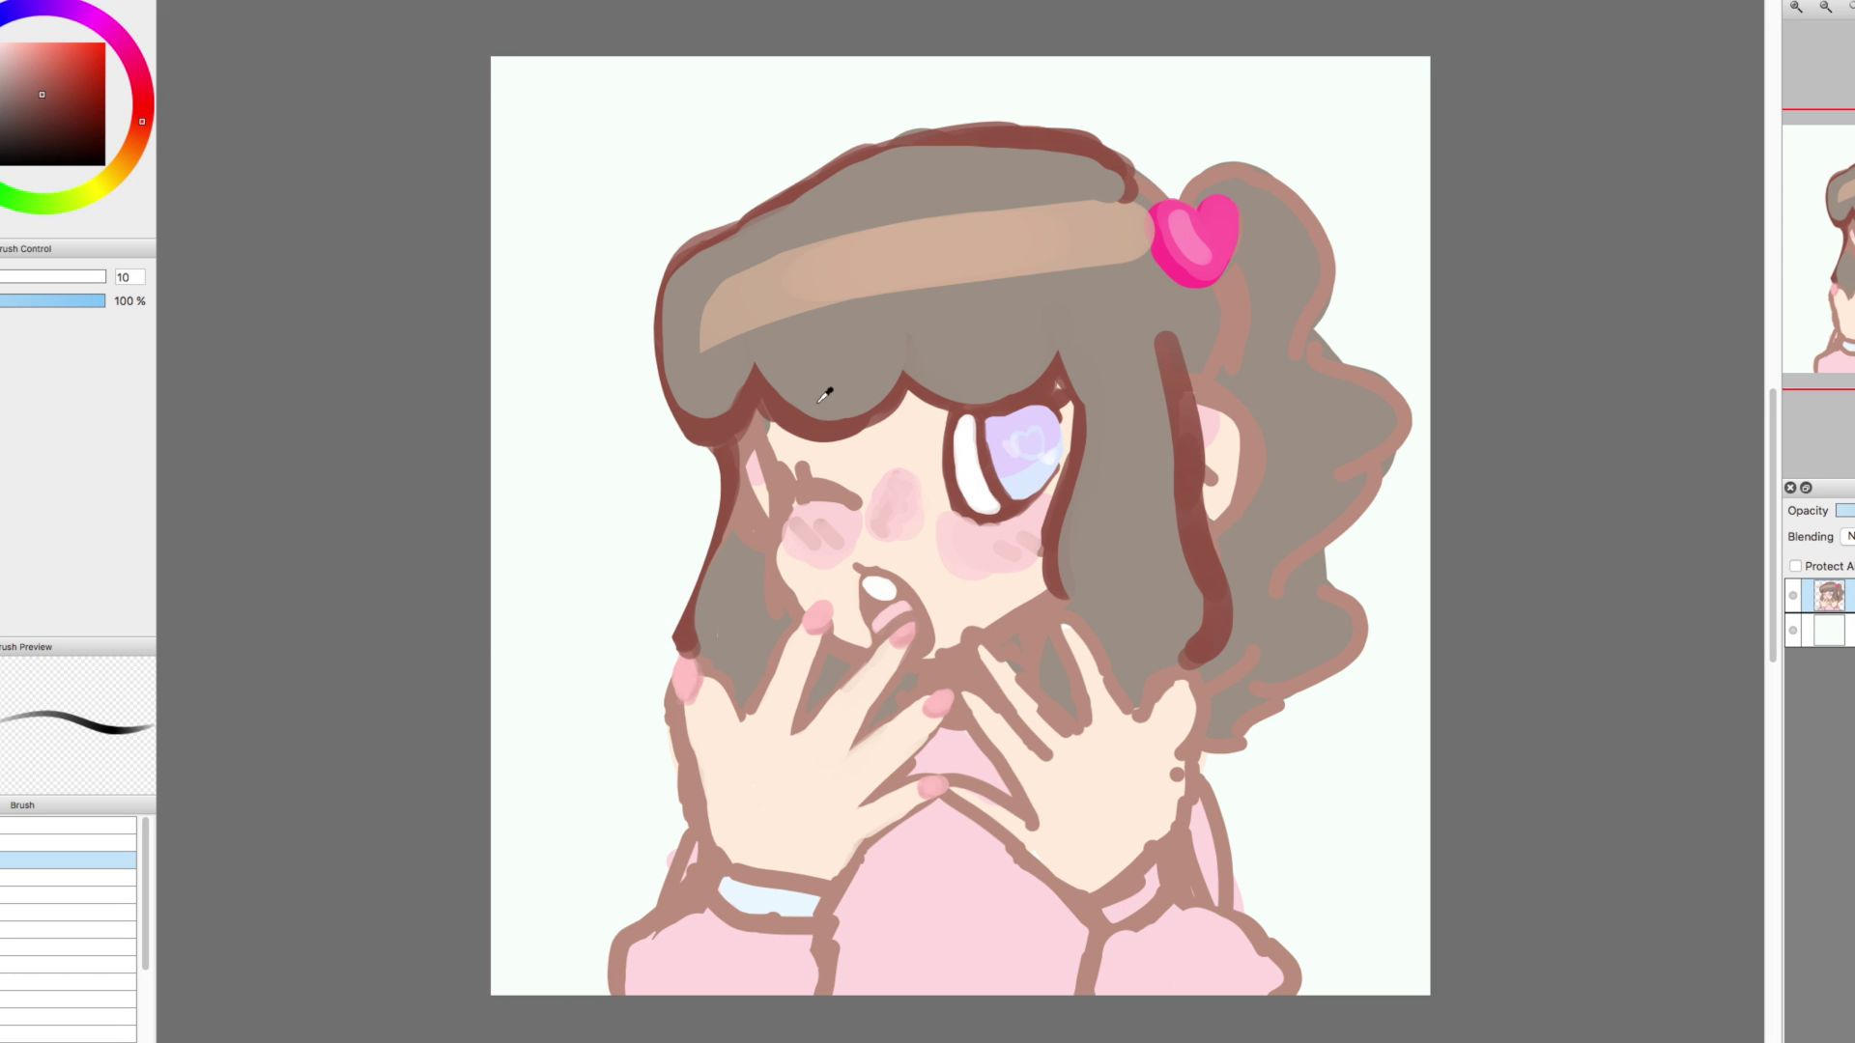
left_click_drag(969, 522, 1015, 537)
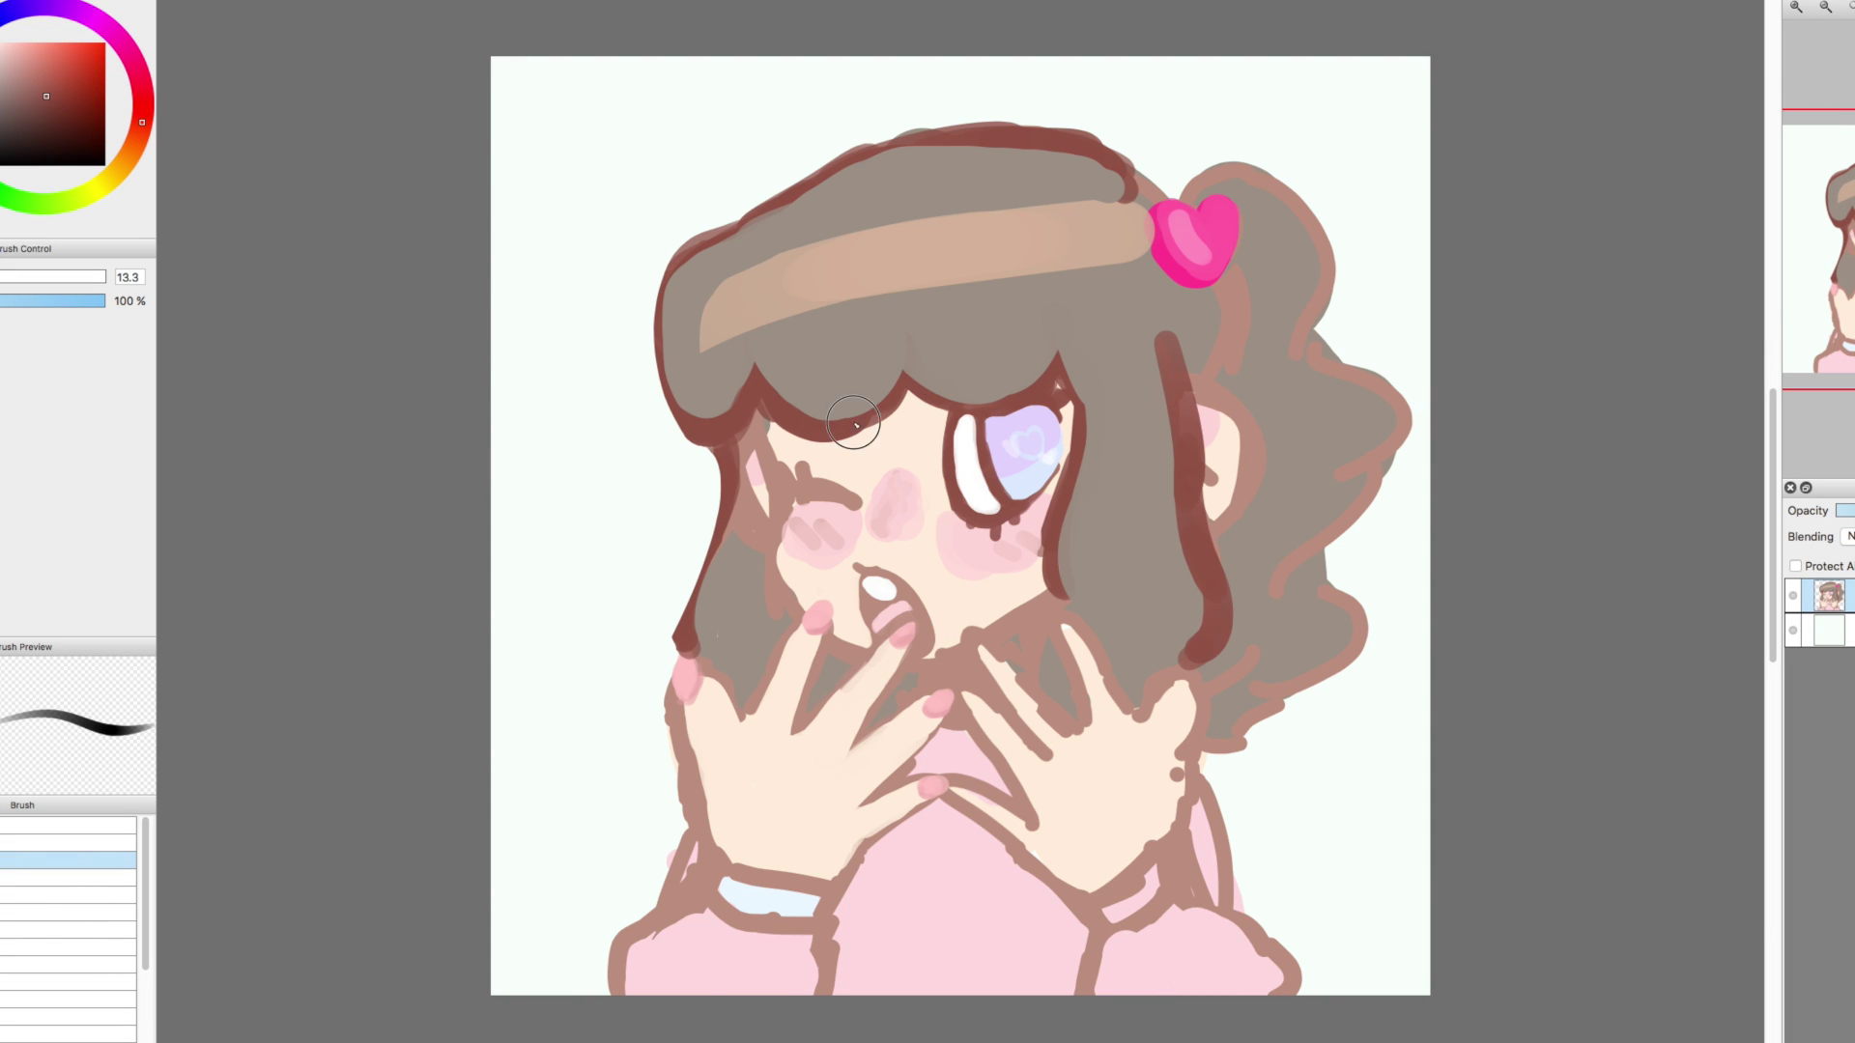
left_click(940, 432, "alt")
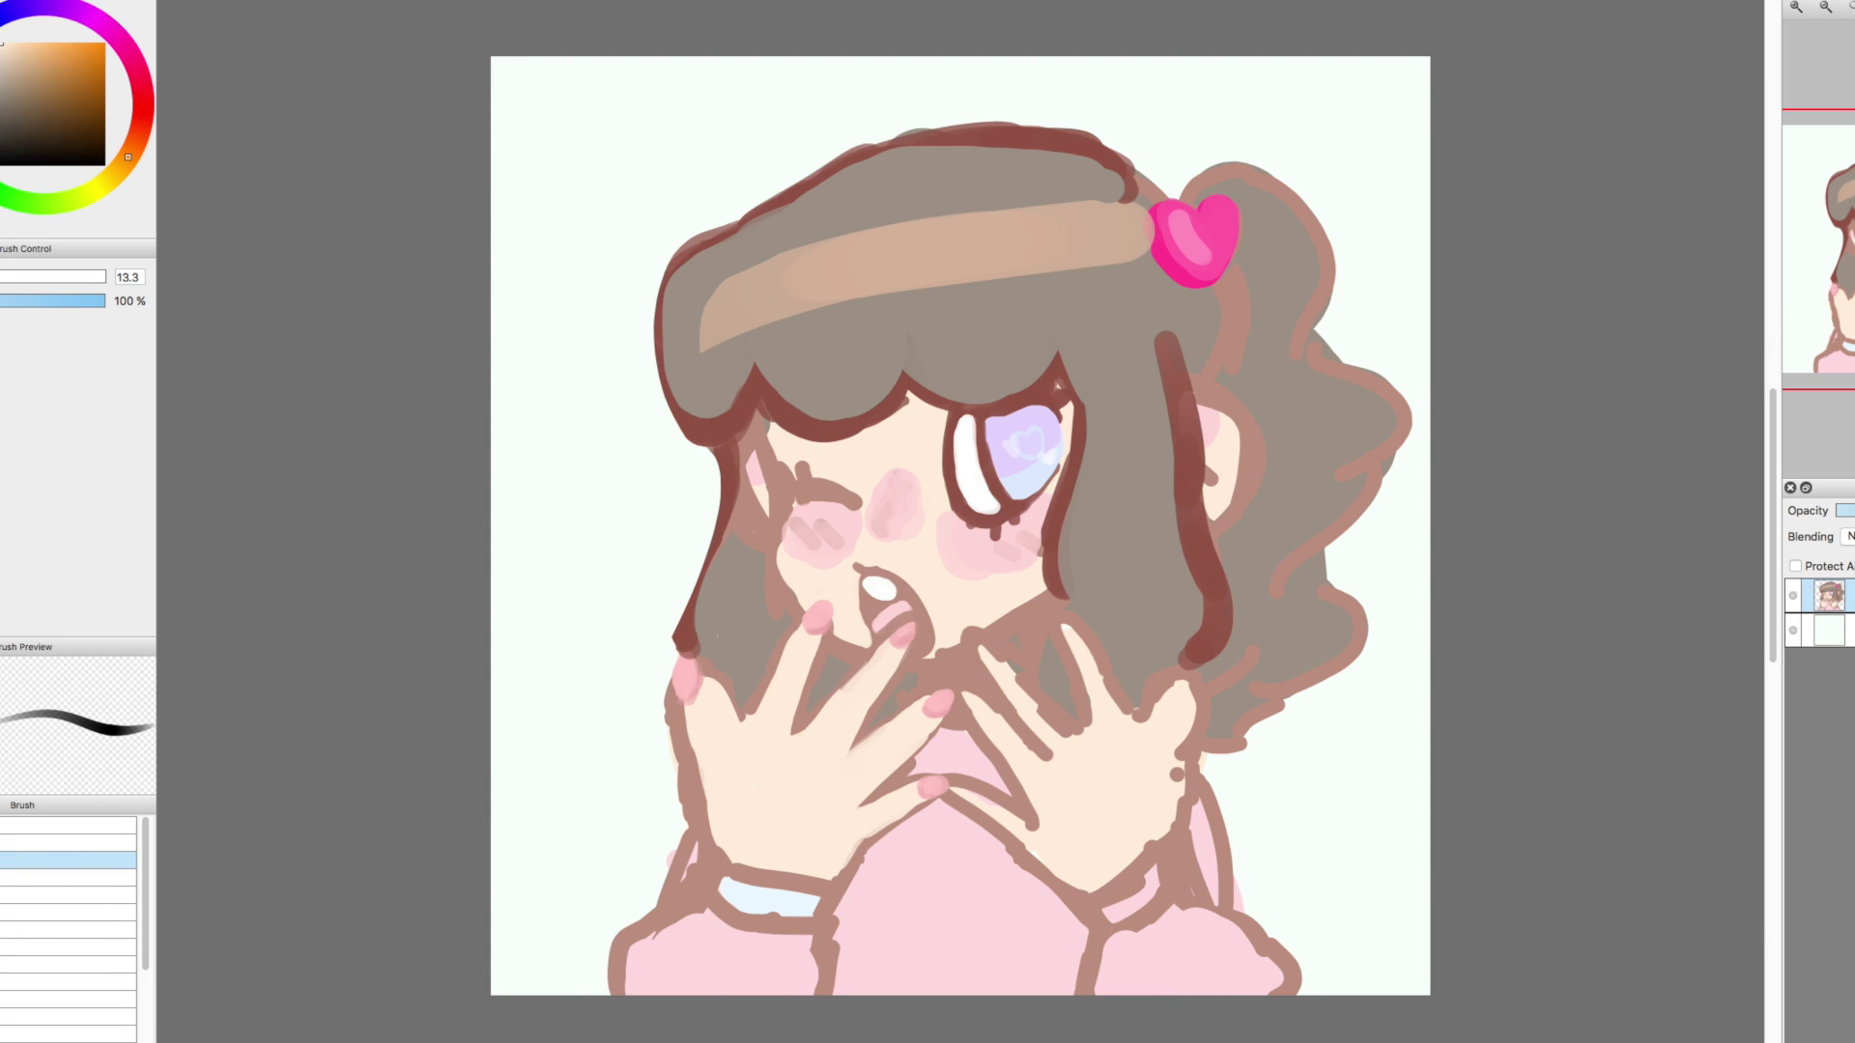
Outline the left cheek, chin and jaw of the face in dark brown and clean up their edges
left_click(764, 446, "alt")
key("bracketright")
left_click_drag(759, 430, 792, 613)
left_click(714, 543, "alt")
left_click(743, 585, "alt")
mouse_move(802, 617)
left_mouse_down()
mouse_move(863, 663)
mouse_move(919, 621)
mouse_move(899, 677)
mouse_move(1061, 592)
left_mouse_up()
left_click(970, 595, "alt")
Outline the fingers of the left hand in dark brown and clean the gaps between them with the hair colour
mouse_move(798, 594)
left_mouse_down()
mouse_move(859, 649)
mouse_move(949, 638)
mouse_move(932, 654)
mouse_move(1020, 605)
left_mouse_up()
mouse_move(837, 599)
left_mouse_down()
mouse_move(821, 591)
mouse_move(763, 662)
mouse_move(783, 639)
mouse_move(746, 717)
mouse_move(807, 682)
mouse_move(797, 729)
mouse_move(870, 643)
mouse_move(854, 745)
mouse_move(956, 691)
mouse_move(870, 800)
left_mouse_up()
left_click(840, 615, "alt")
key("bracketleft")
key("bracketleft")
left_click(781, 688, "alt")
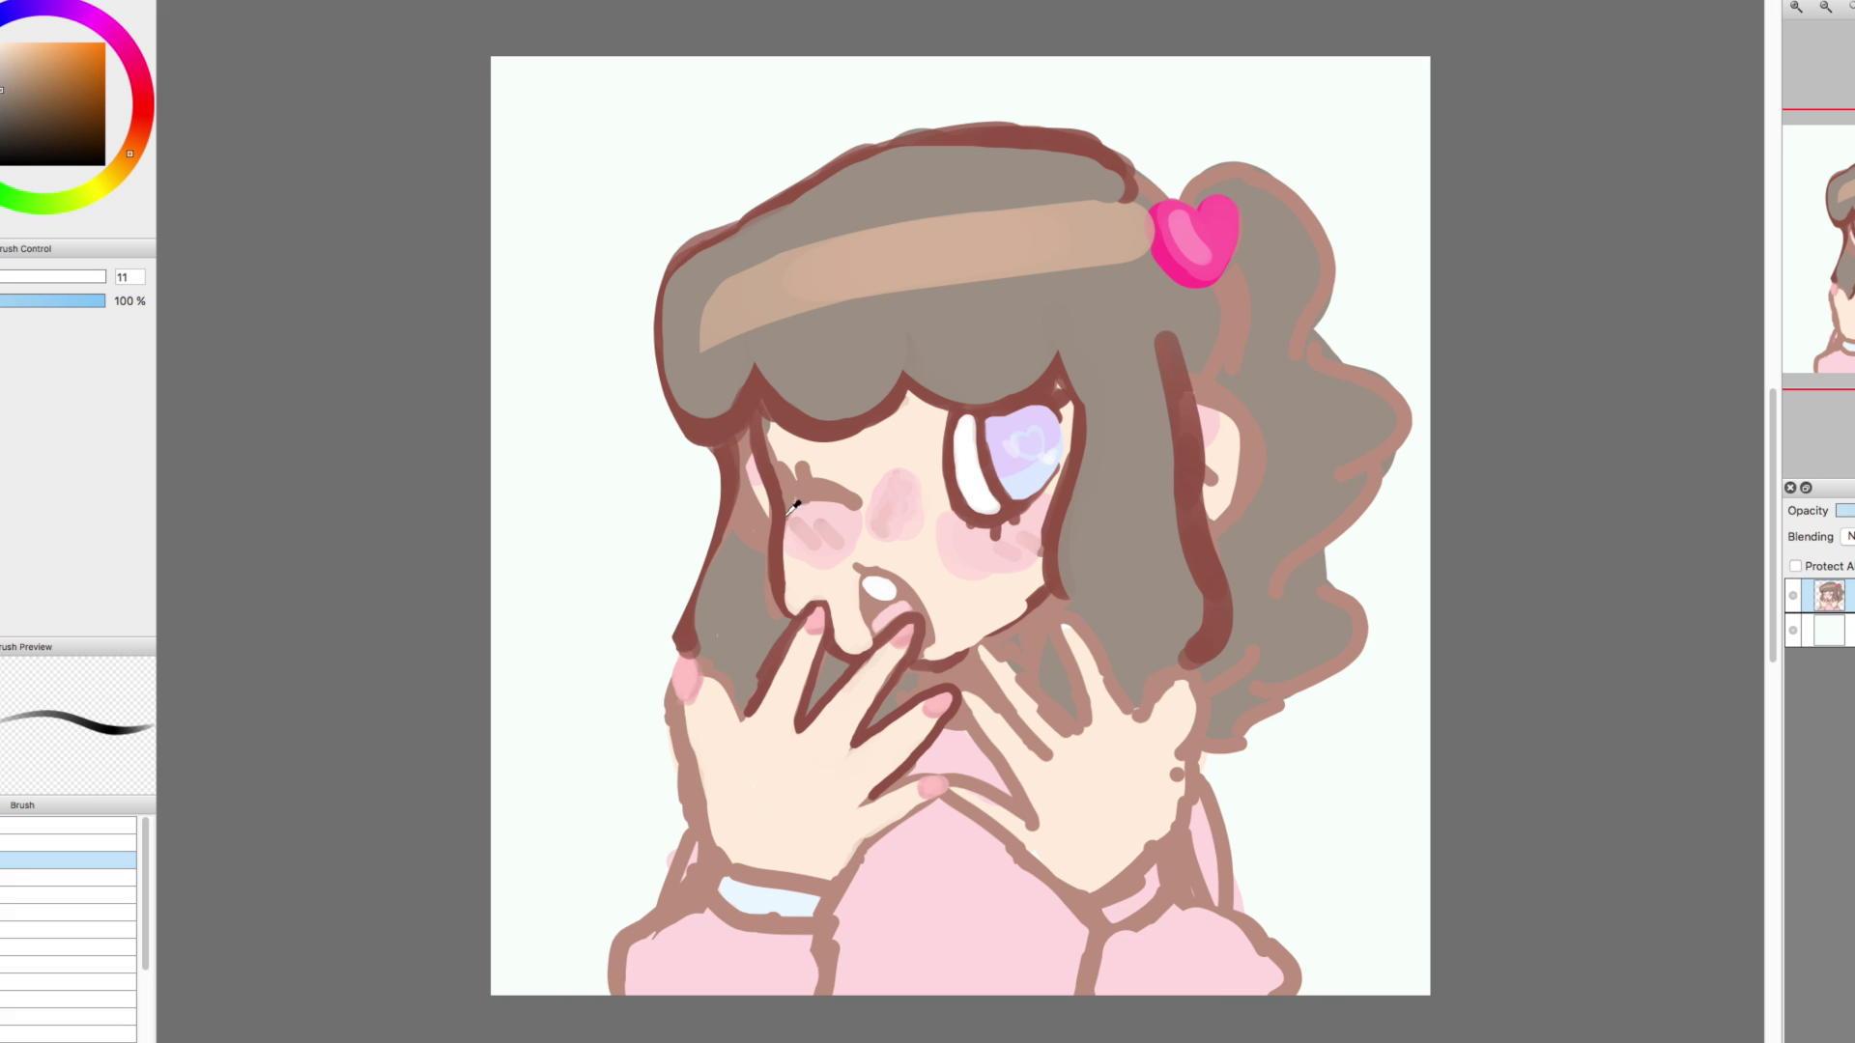
Fill the left lock with the hair colour, painting over the ear and the old lines beside the face
left_click(829, 362, "alt")
key("bracketright")
left_click(961, 526, "alt")
key("bracketleft")
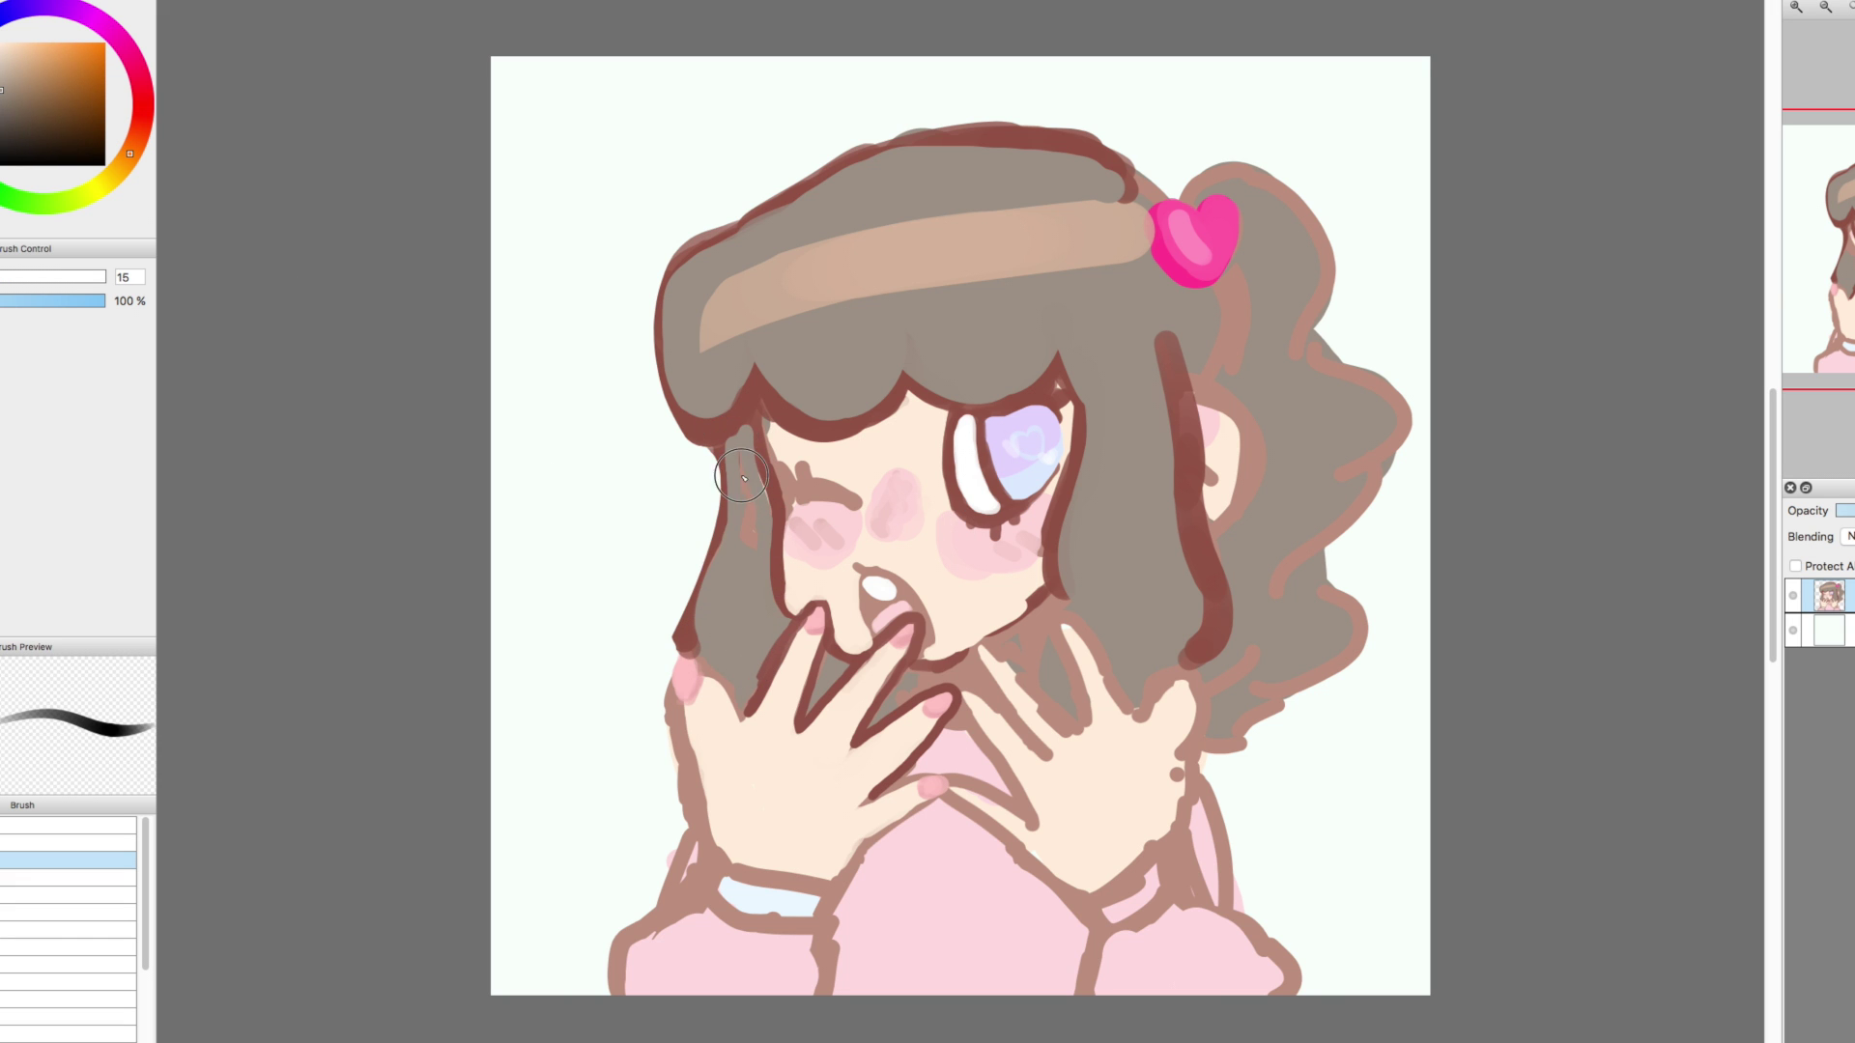
mouse_move(752, 444)
left_mouse_down()
mouse_move(761, 522)
mouse_move(749, 420)
mouse_move(692, 647)
left_mouse_up()
Redraw the left lock's outer outline in dark brown and clean the edge between the lock and the forehead
left_click(696, 619, "alt")
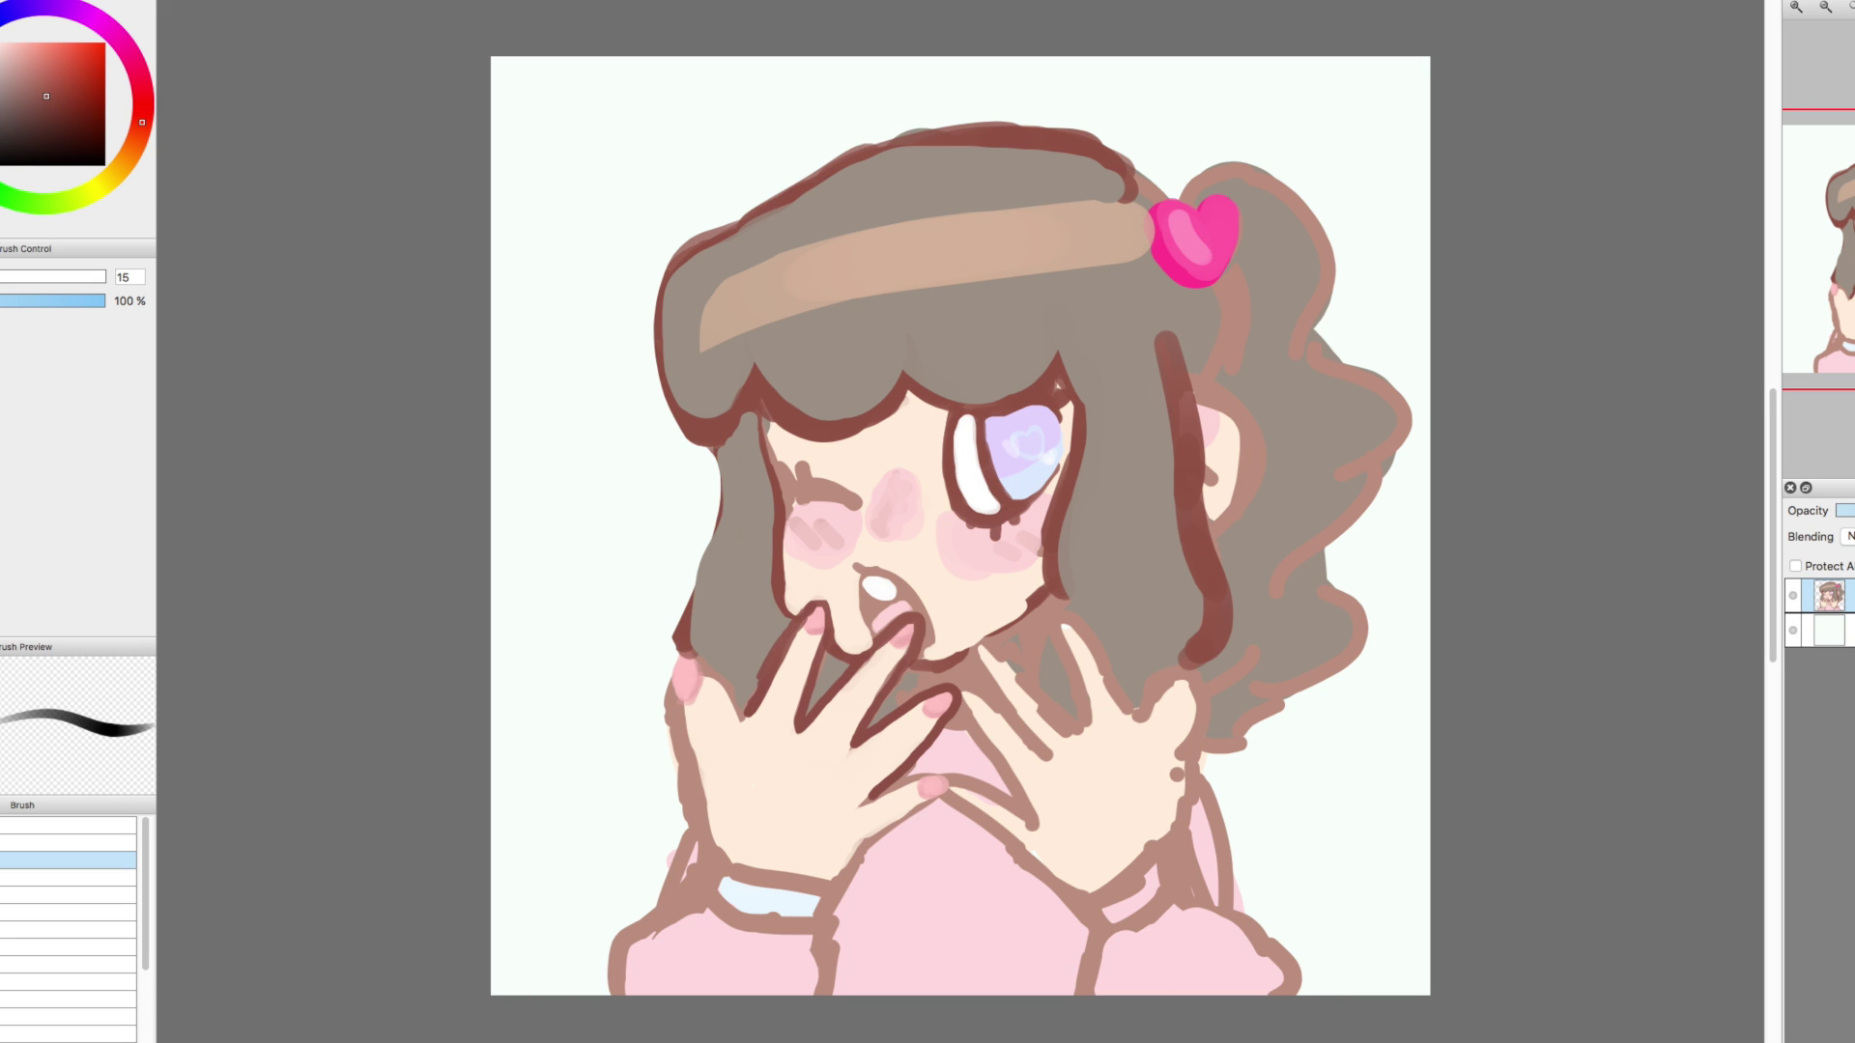
key("bracketleft")
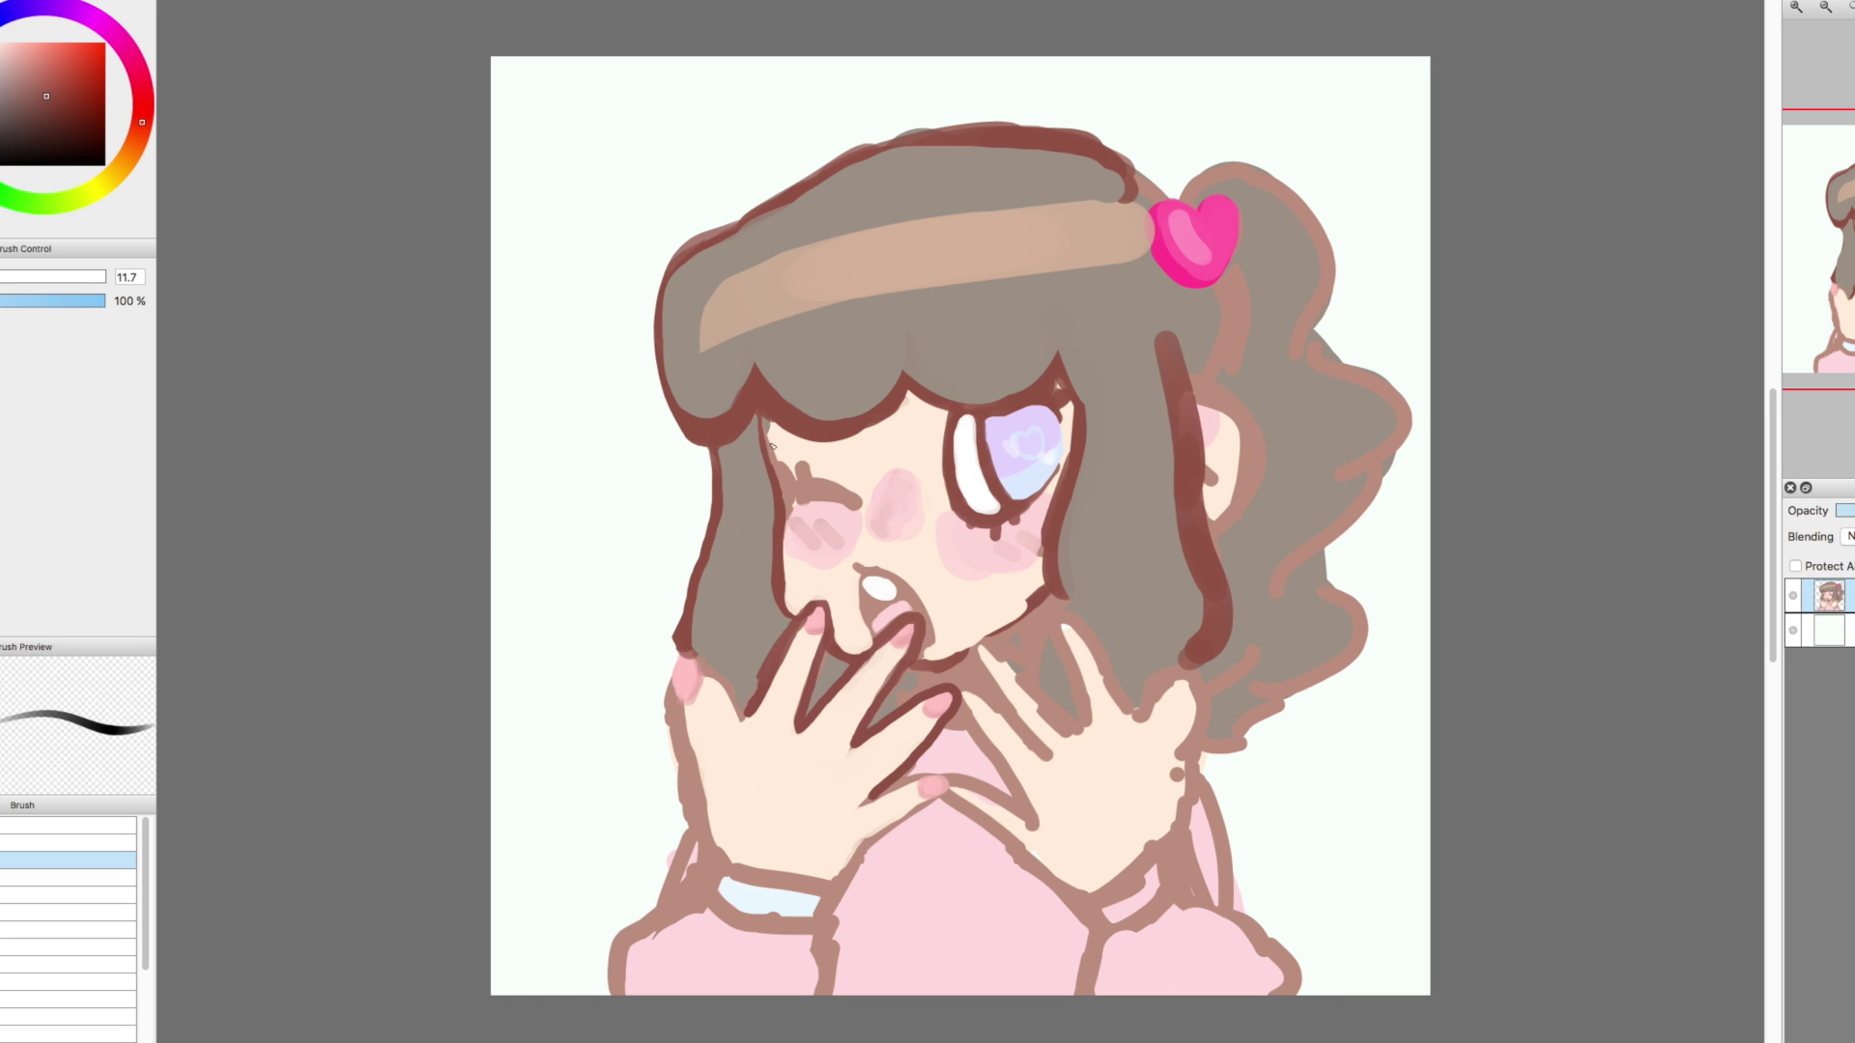
left_click(606, 342, "alt")
mouse_move(788, 512)
left_mouse_down()
mouse_move(767, 426)
mouse_move(804, 500)
mouse_move(749, 396)
left_mouse_up()
Soften the left cheek's blush and refine the dark face outline along the cheek and chin
left_click(861, 544, "alt")
key("e")
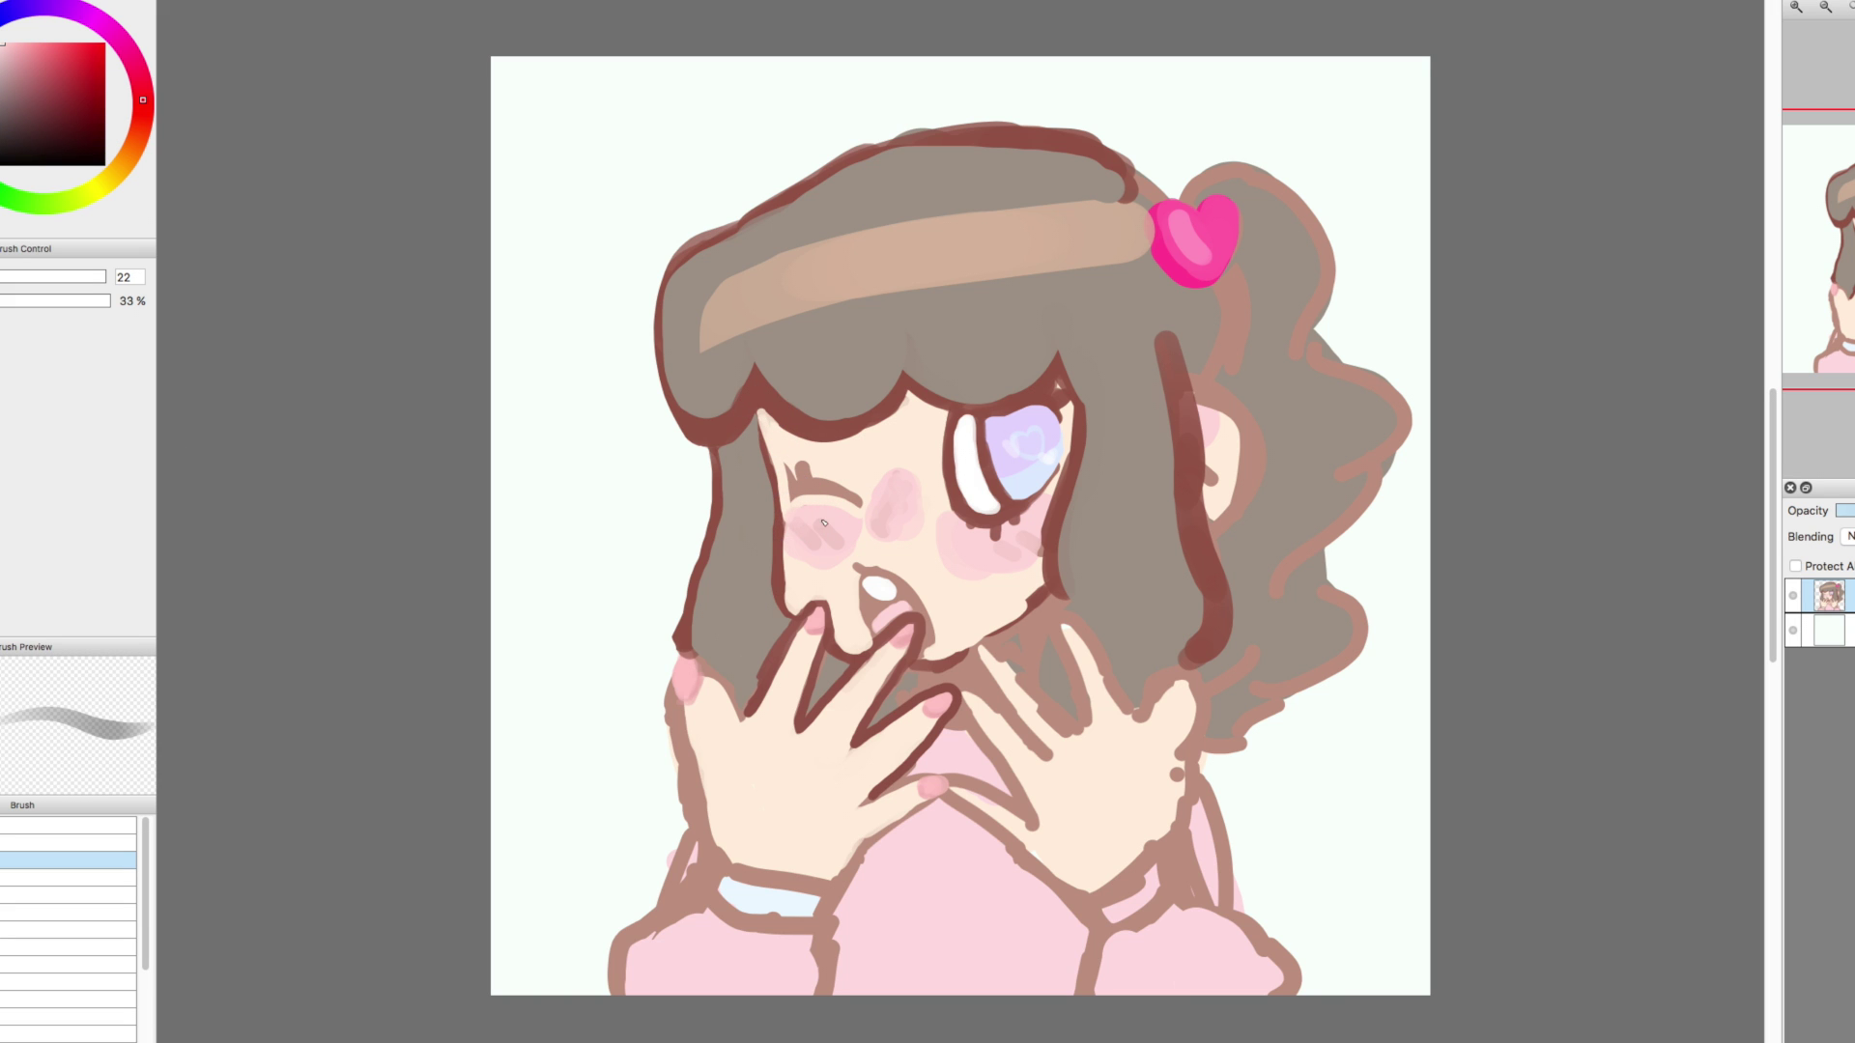
left_click(710, 548, "alt")
key("b")
left_click_drag(788, 522, 777, 463)
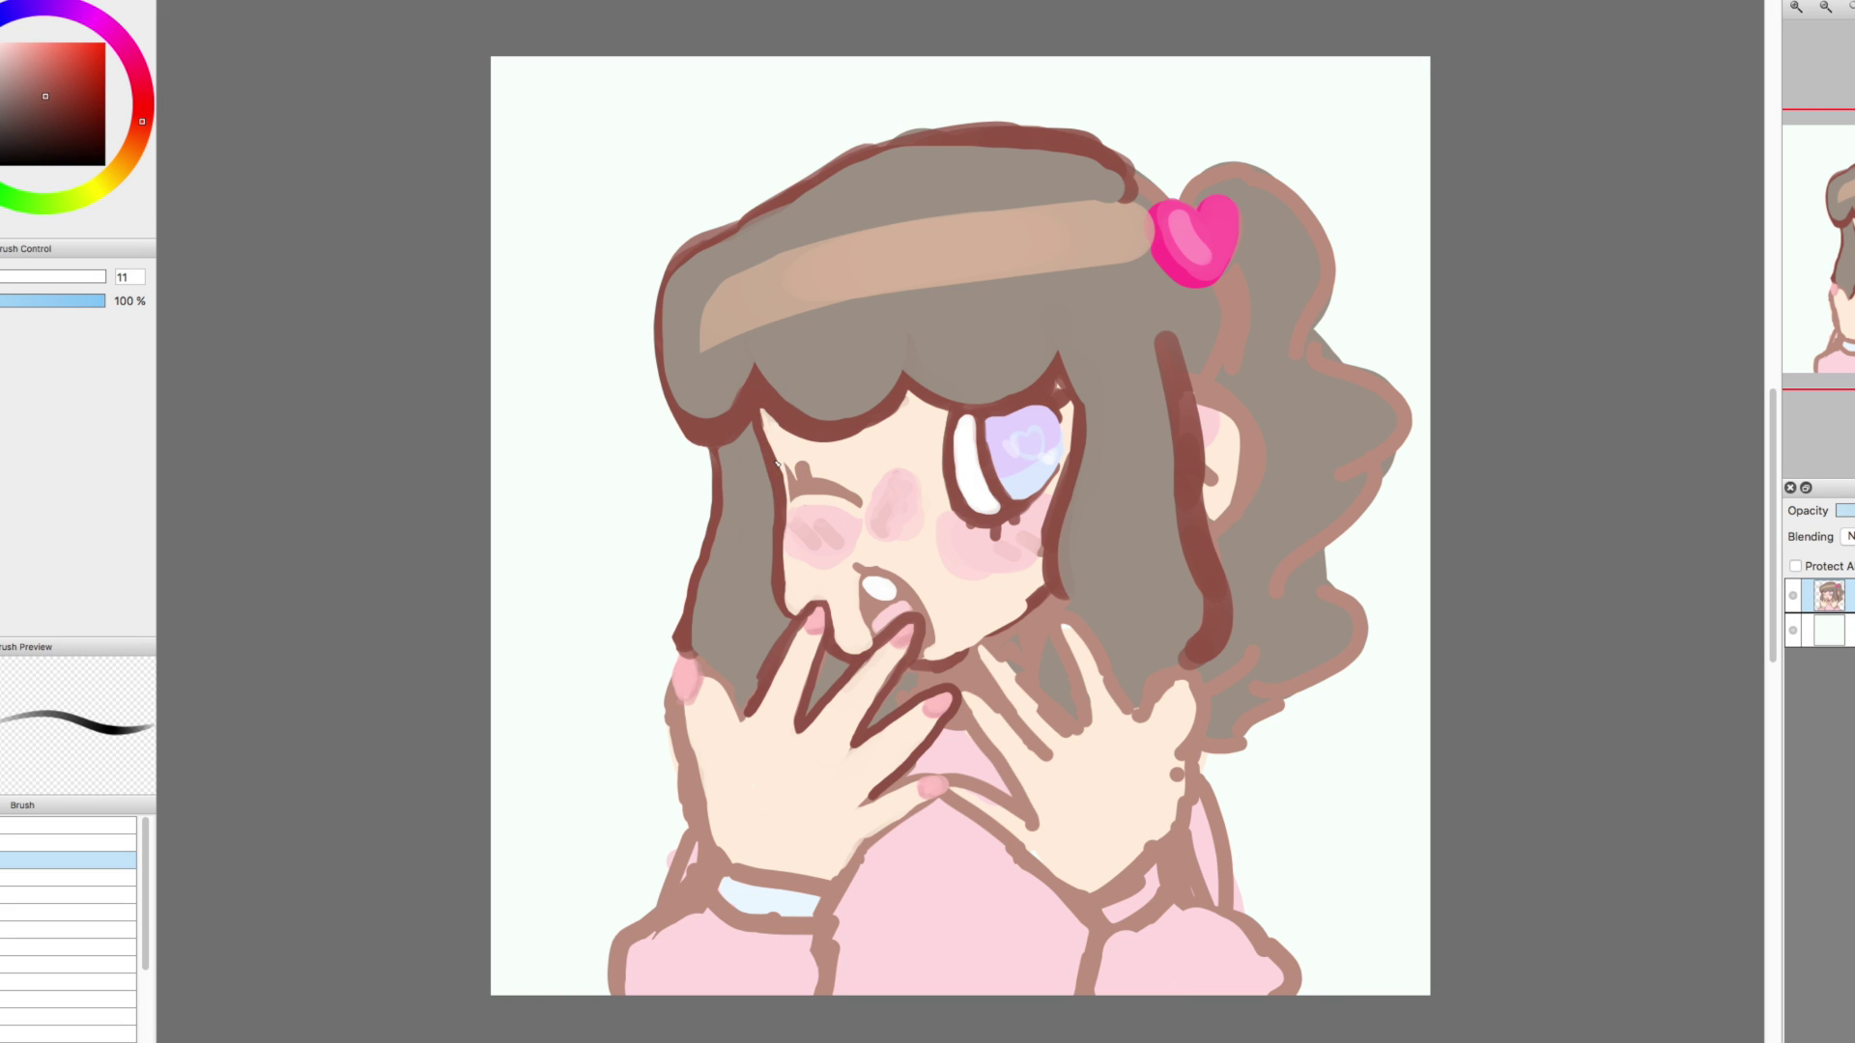
left_click_drag(808, 609, 778, 574)
left_click_drag(863, 657, 818, 601)
Draw thin blush lines, a nose dot and the winking eye's lid and lashes in dark brown
left_click_drag(993, 530, 1002, 544)
left_click_drag(1005, 531, 1015, 547)
left_click_drag(1017, 533, 1028, 550)
mouse_move(788, 481)
left_mouse_down()
mouse_move(860, 504)
mouse_move(795, 488)
mouse_move(805, 475)
left_mouse_up()
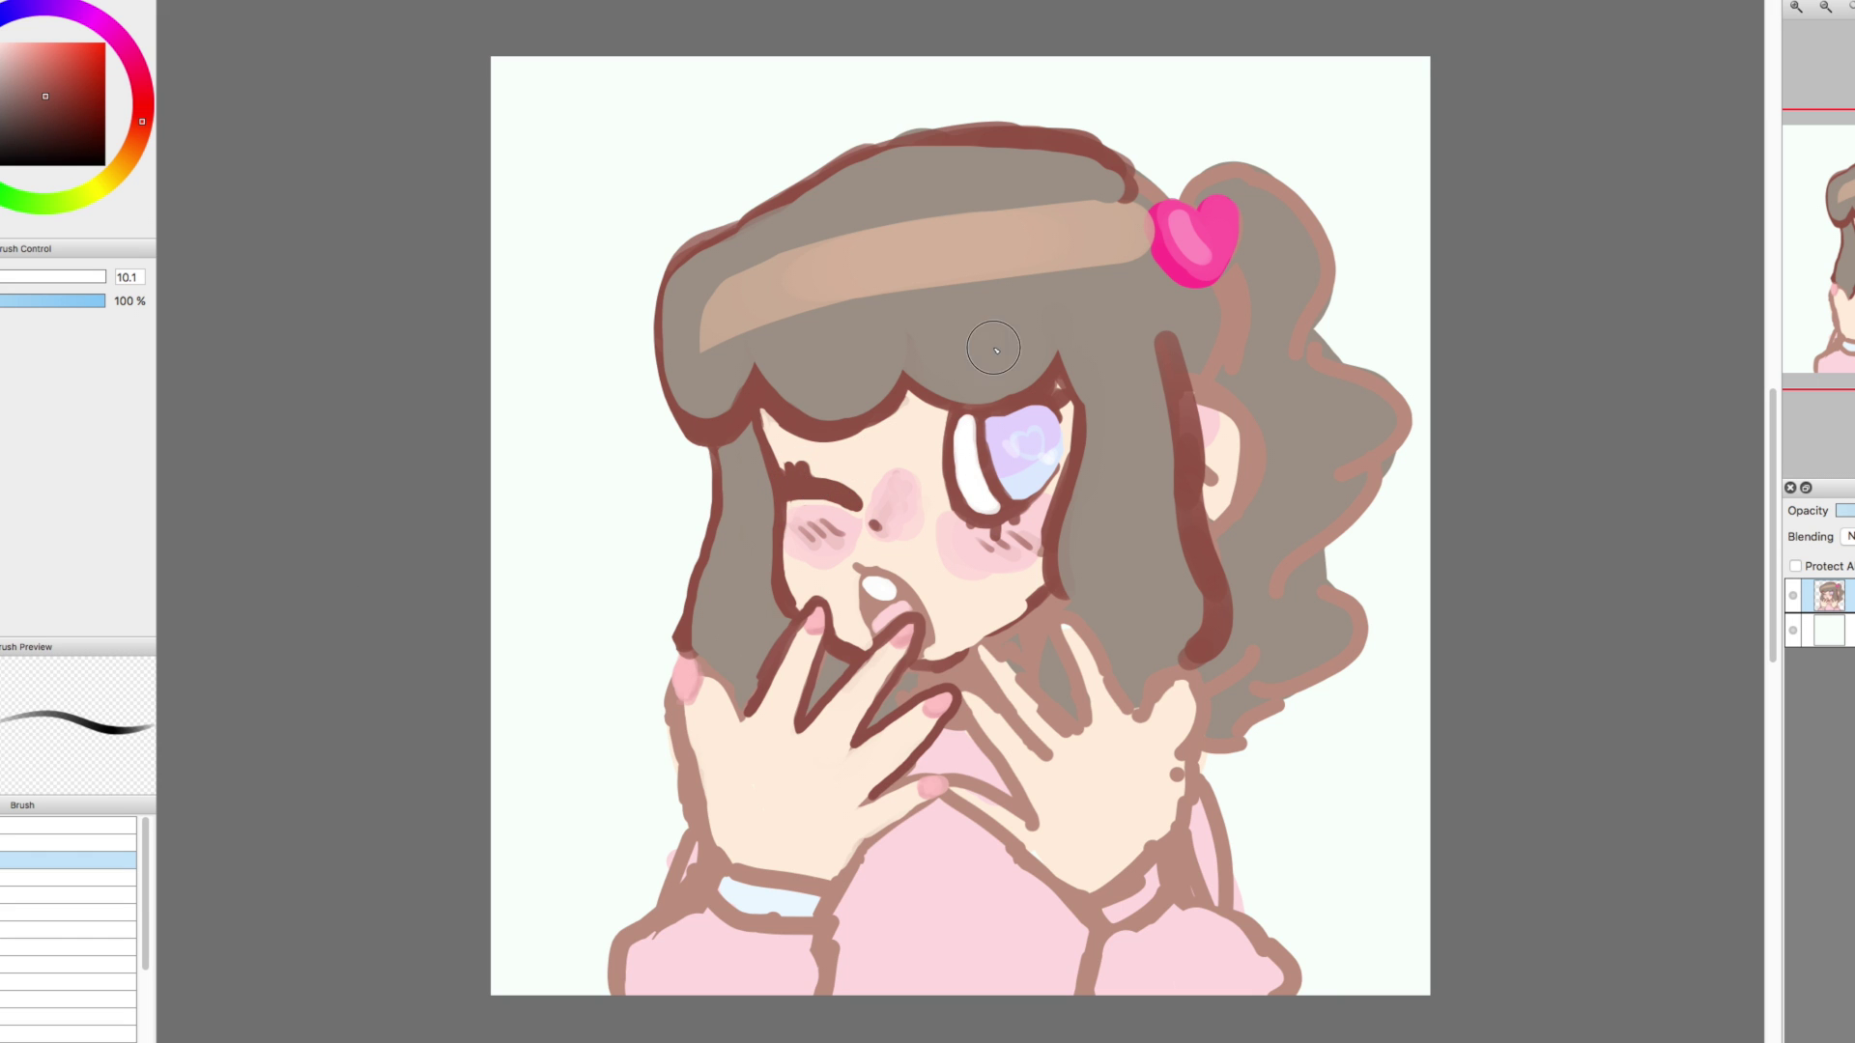
left_click_drag(988, 357, 1009, 371)
key("ctrl+z")
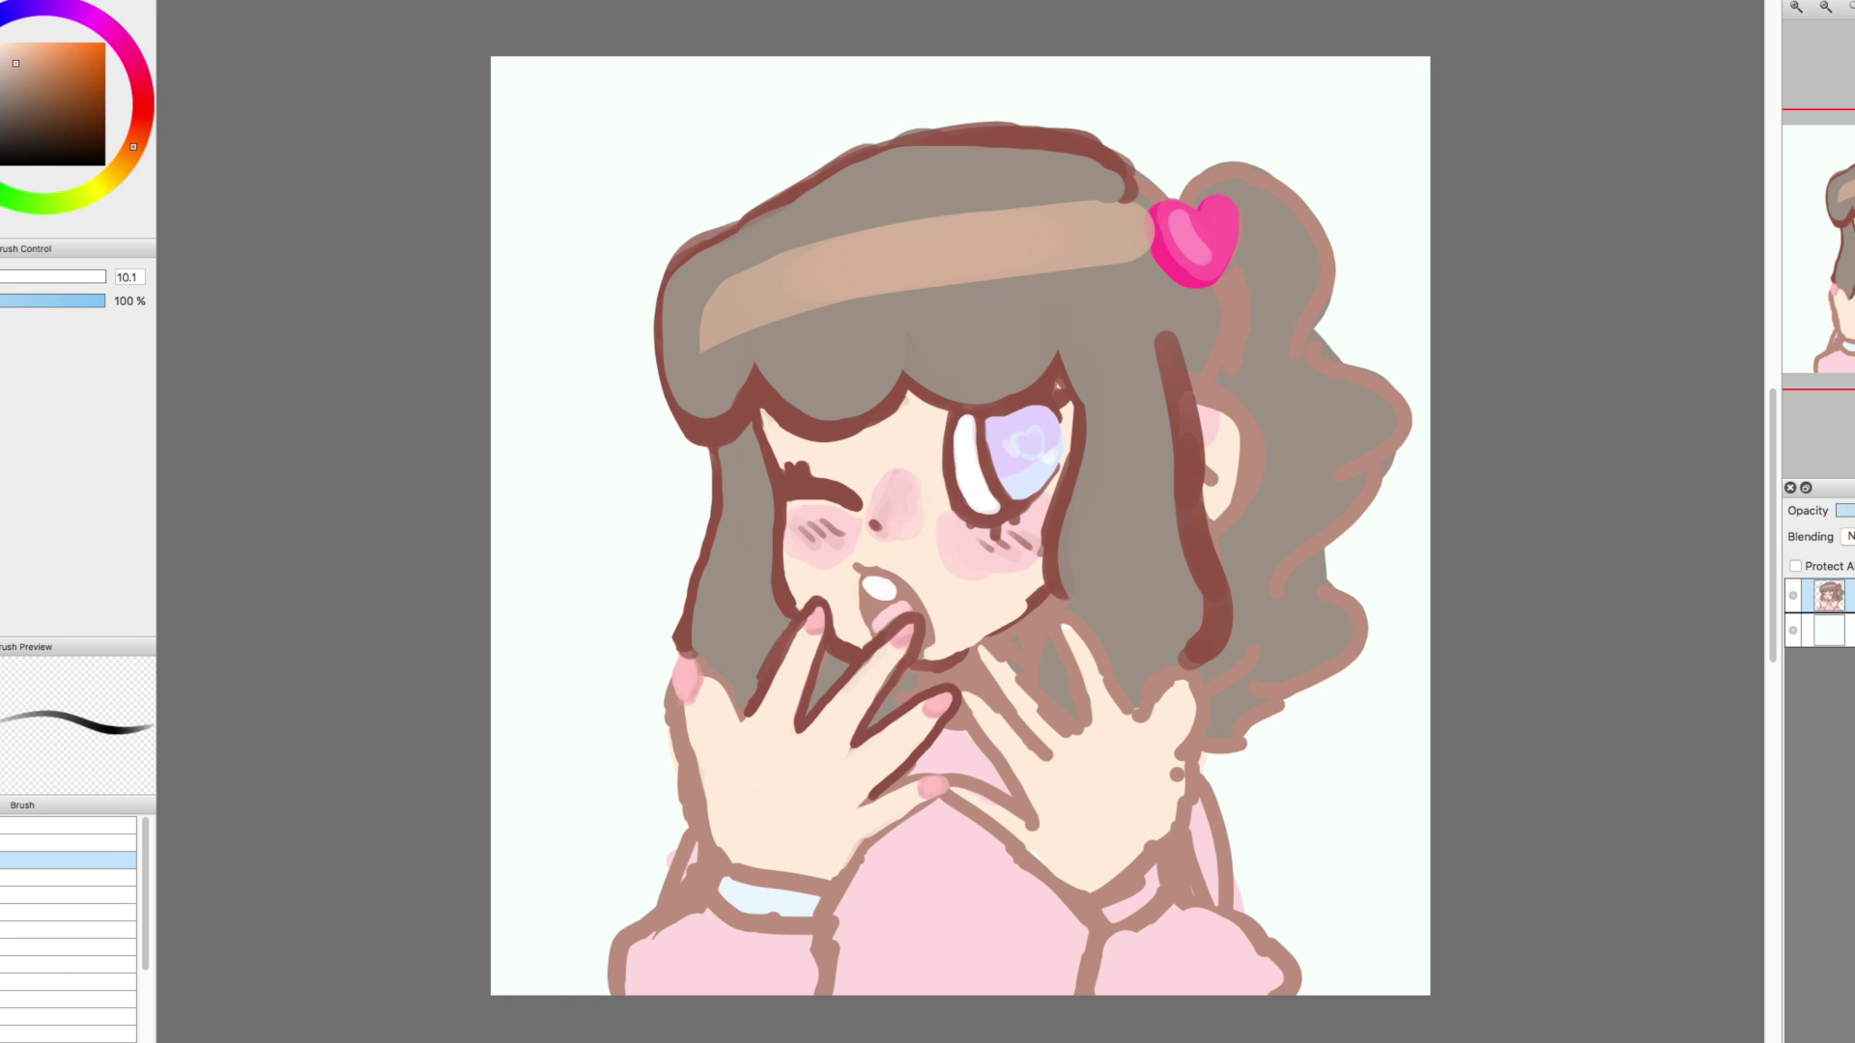
Select the left lock's fill area and paint a light-tan highlight band across its middle
key("w")
left_click_drag(744, 445, 749, 691)
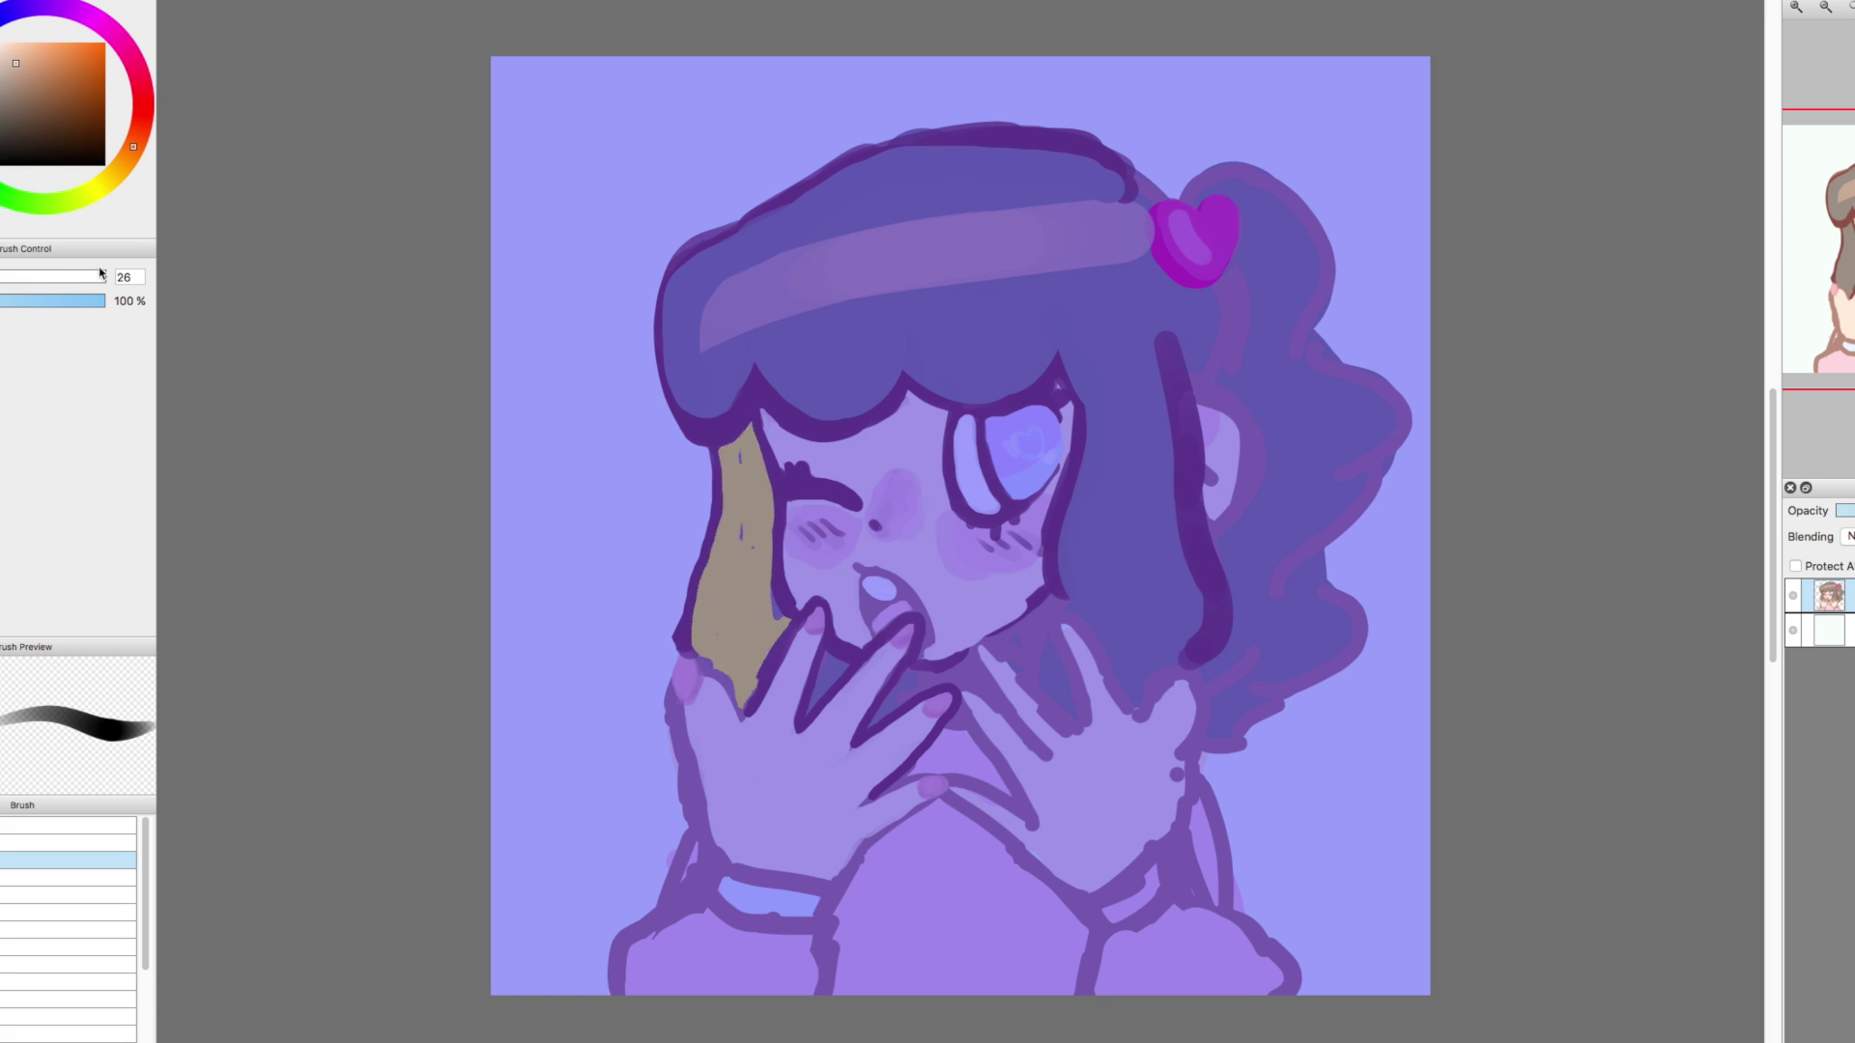
key("ctrl+d")
left_click_drag(741, 538, 771, 537)
Flip the view to outline the ponytail's curls and the right hand in dark brown, and restore the view
key("h")
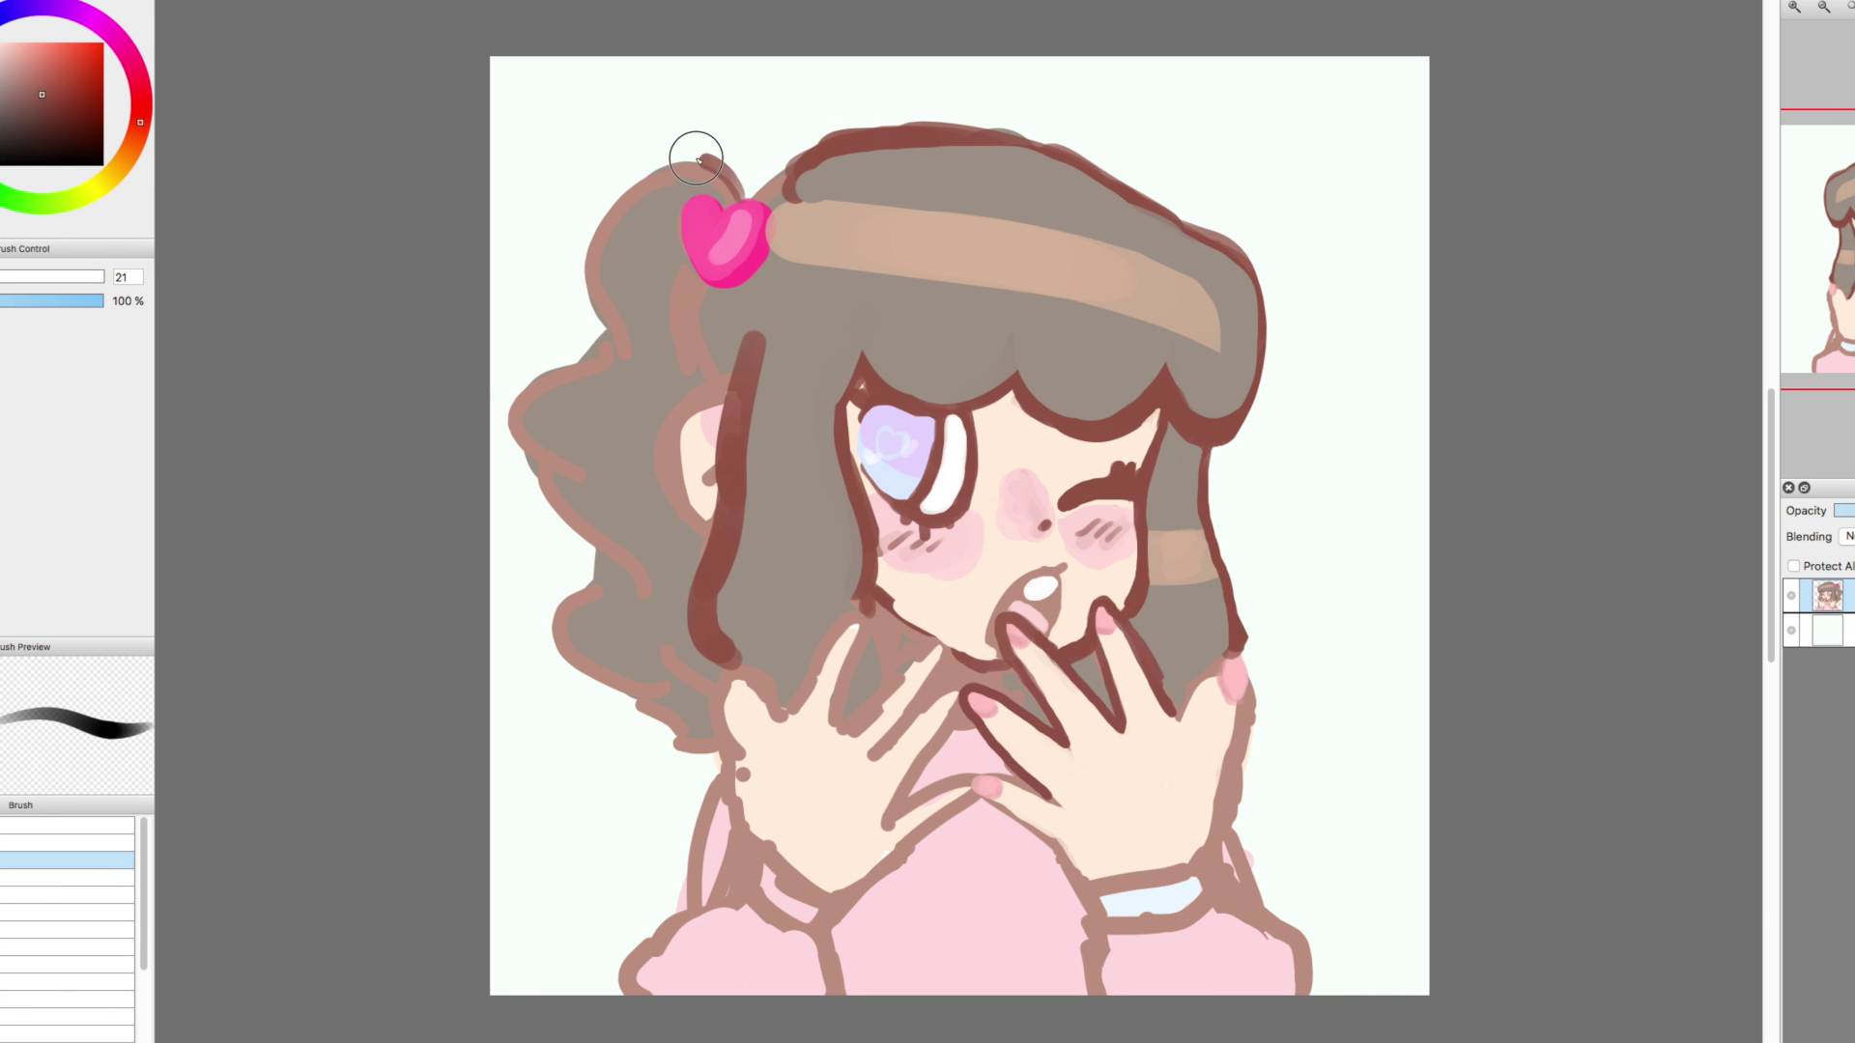
mouse_move(697, 160)
left_mouse_down()
mouse_move(557, 409)
mouse_move(606, 356)
mouse_move(563, 482)
mouse_move(660, 720)
mouse_move(703, 731)
mouse_move(740, 667)
mouse_move(719, 722)
mouse_move(746, 831)
left_mouse_up()
mouse_move(772, 715)
left_mouse_down()
mouse_move(855, 623)
mouse_move(838, 729)
left_mouse_up()
mouse_move(942, 657)
left_mouse_down()
mouse_move(875, 754)
mouse_move(894, 821)
mouse_move(829, 910)
left_mouse_up()
key("h")
Reshape the right hand's fingers and palm with the skin tone, covering rough lines with a size 28 brush
left_click(629, 580, "alt")
key("bracketright")
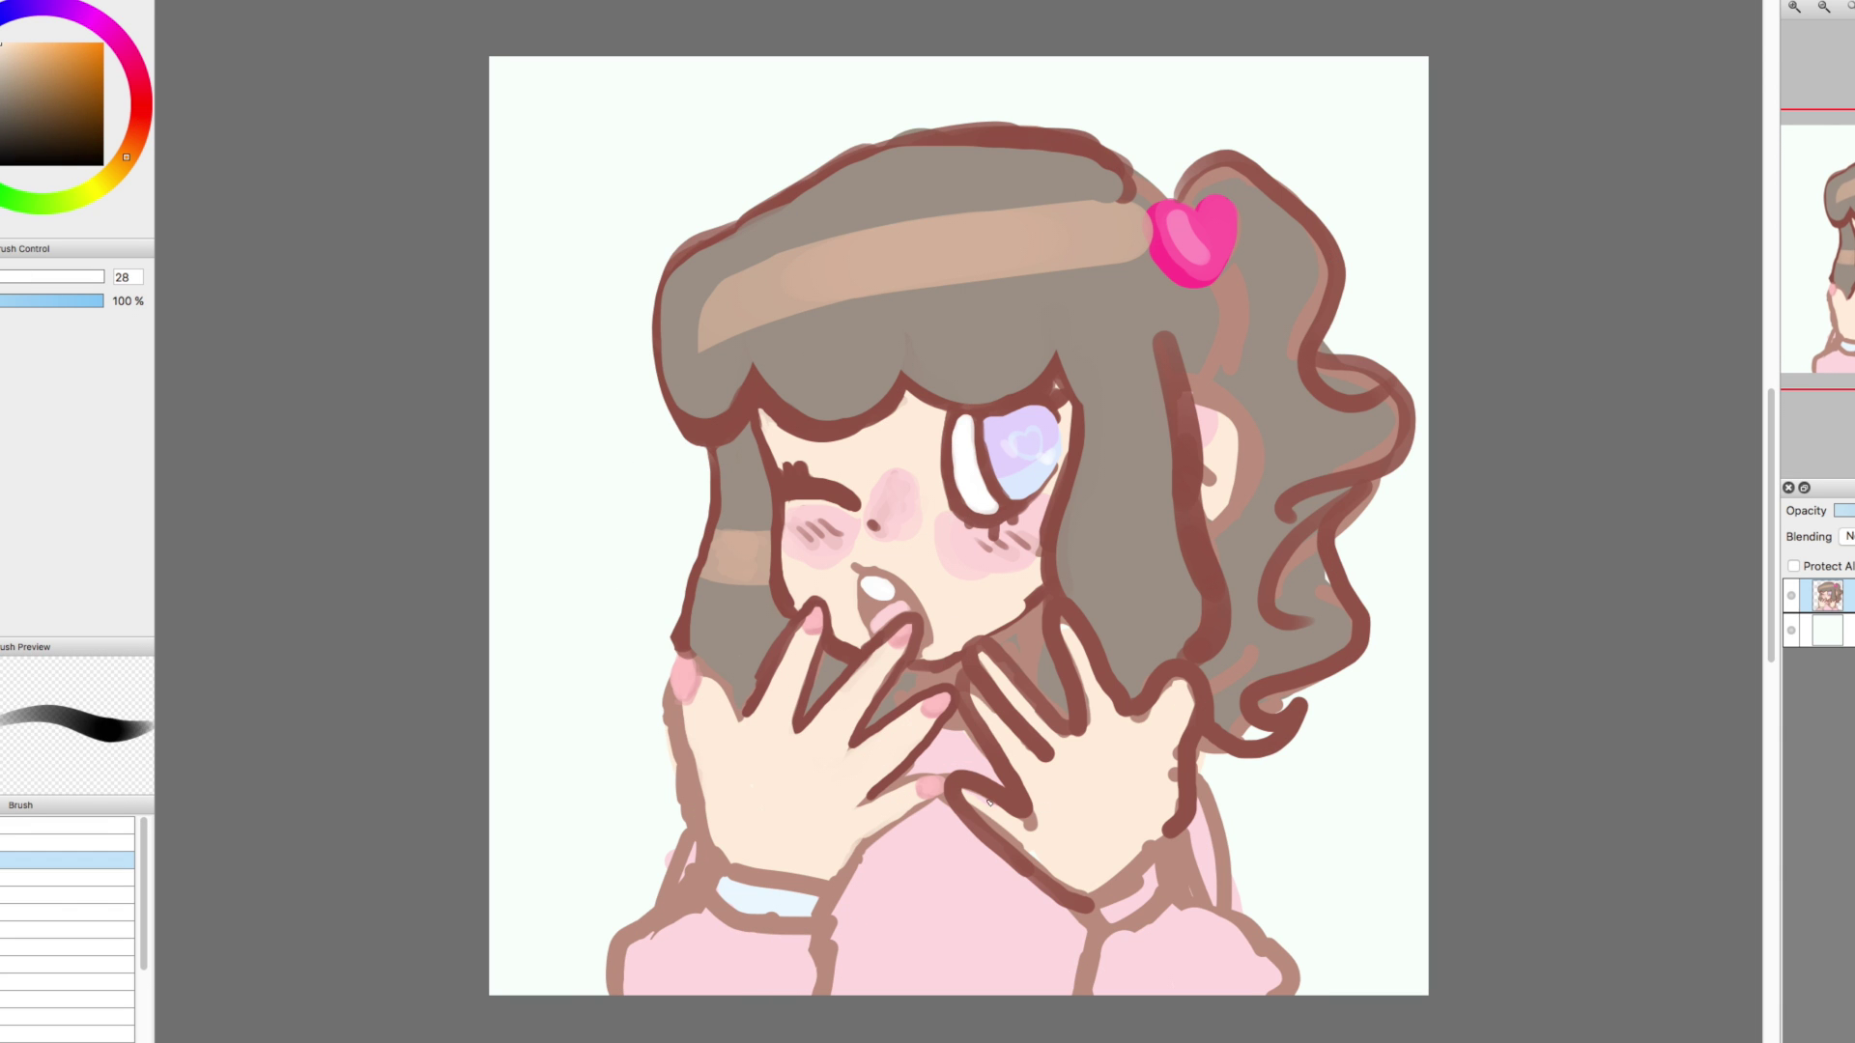
mouse_move(994, 812)
left_mouse_down()
mouse_move(1083, 875)
mouse_move(1027, 842)
mouse_move(1048, 825)
mouse_move(978, 702)
mouse_move(1001, 684)
mouse_move(987, 663)
mouse_move(1023, 700)
mouse_move(985, 683)
left_mouse_up()
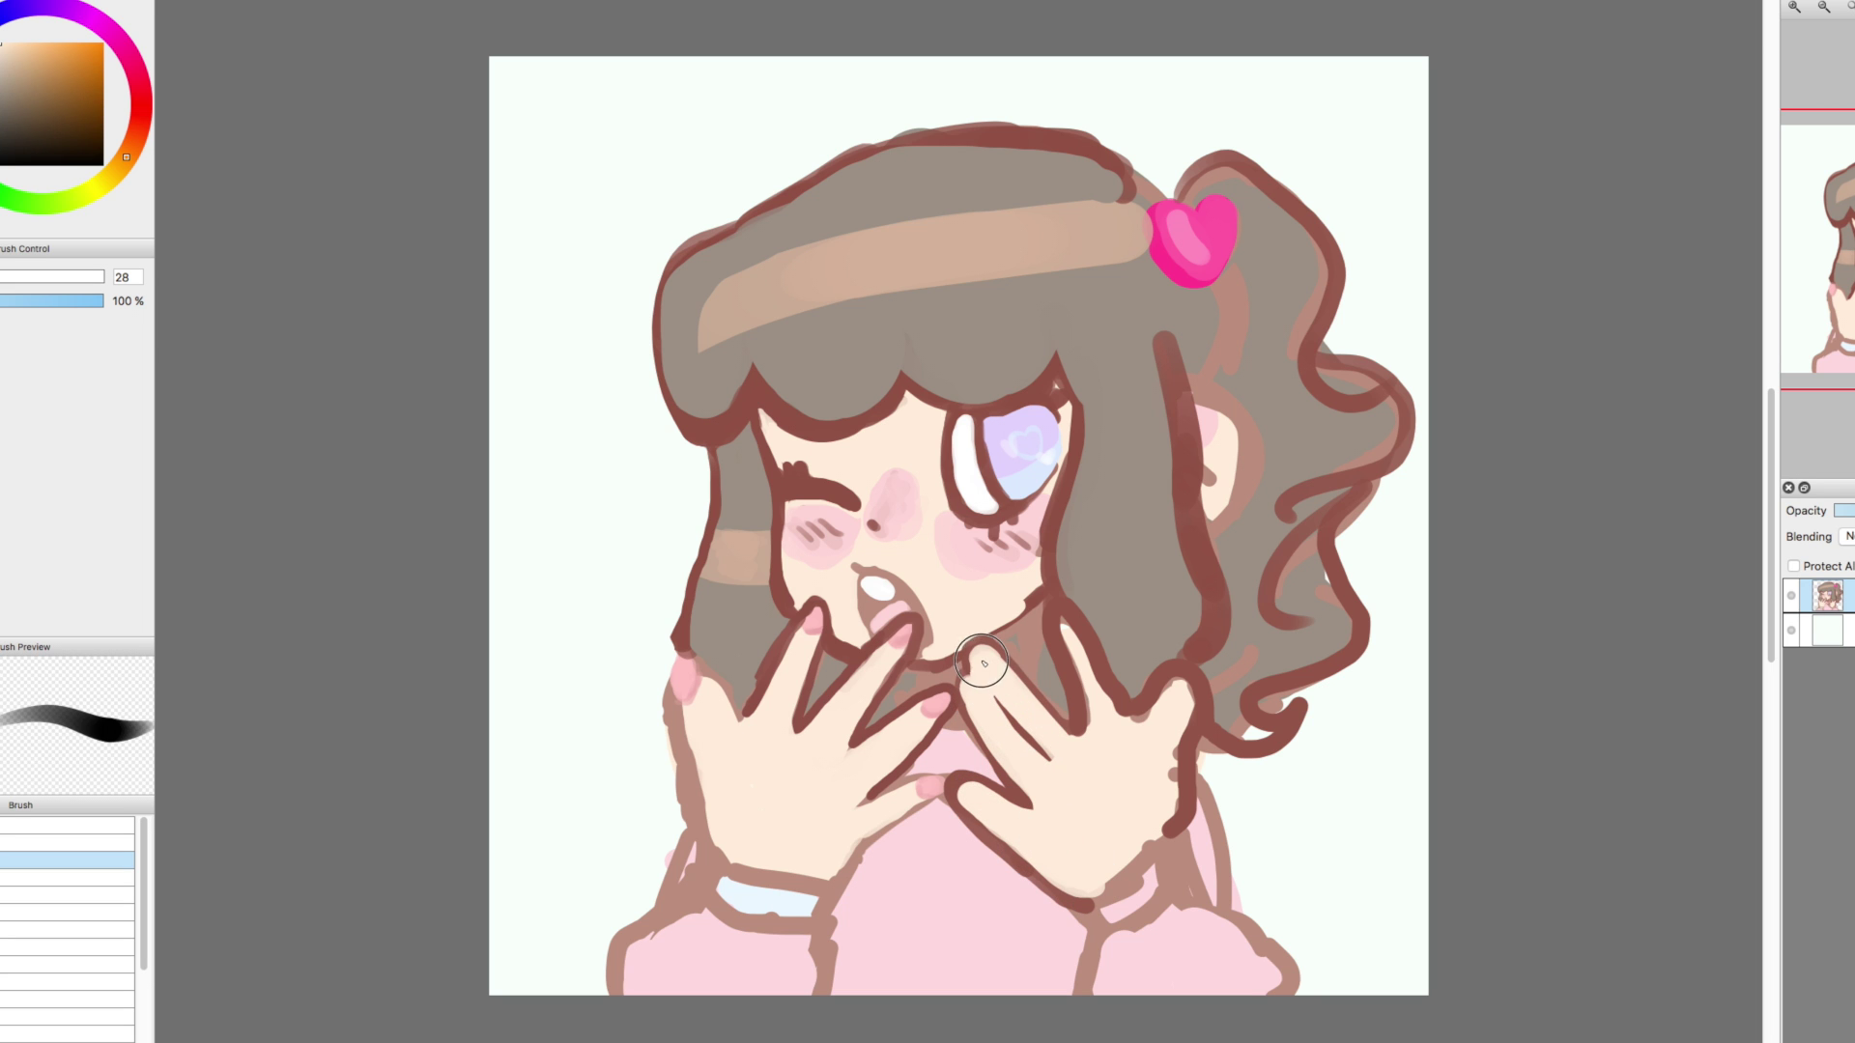
mouse_move(1096, 718)
left_mouse_down()
mouse_move(1071, 633)
mouse_move(1181, 740)
mouse_move(1171, 816)
left_mouse_up()
Paint the hair colour between the right hand's fingers and over the long lock's thick edge line to thin it
left_click(1181, 668, "alt")
key("bracketleft")
mouse_move(1154, 667)
left_mouse_down()
mouse_move(1126, 696)
mouse_move(1140, 734)
left_mouse_up()
left_click_drag(1099, 671, 1143, 756)
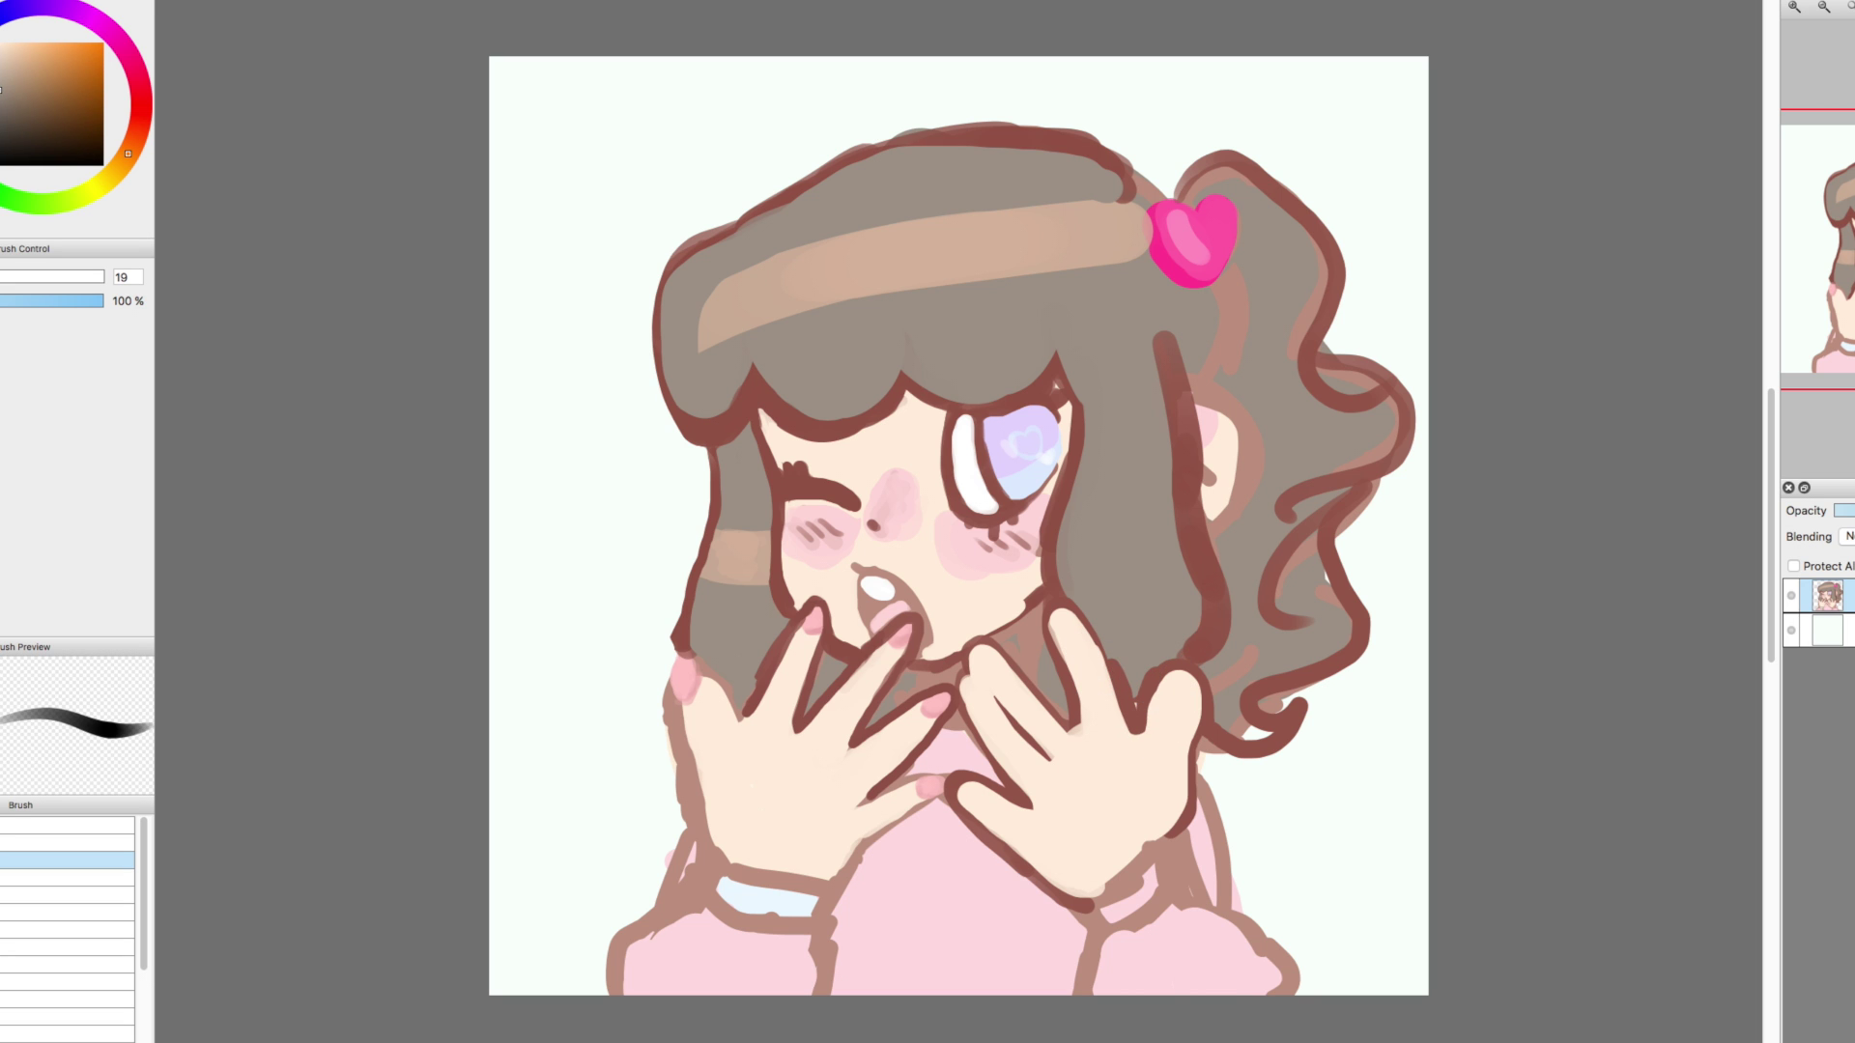
mouse_move(1122, 660)
left_mouse_down()
mouse_move(1198, 595)
mouse_move(1166, 320)
mouse_move(1210, 631)
left_mouse_up()
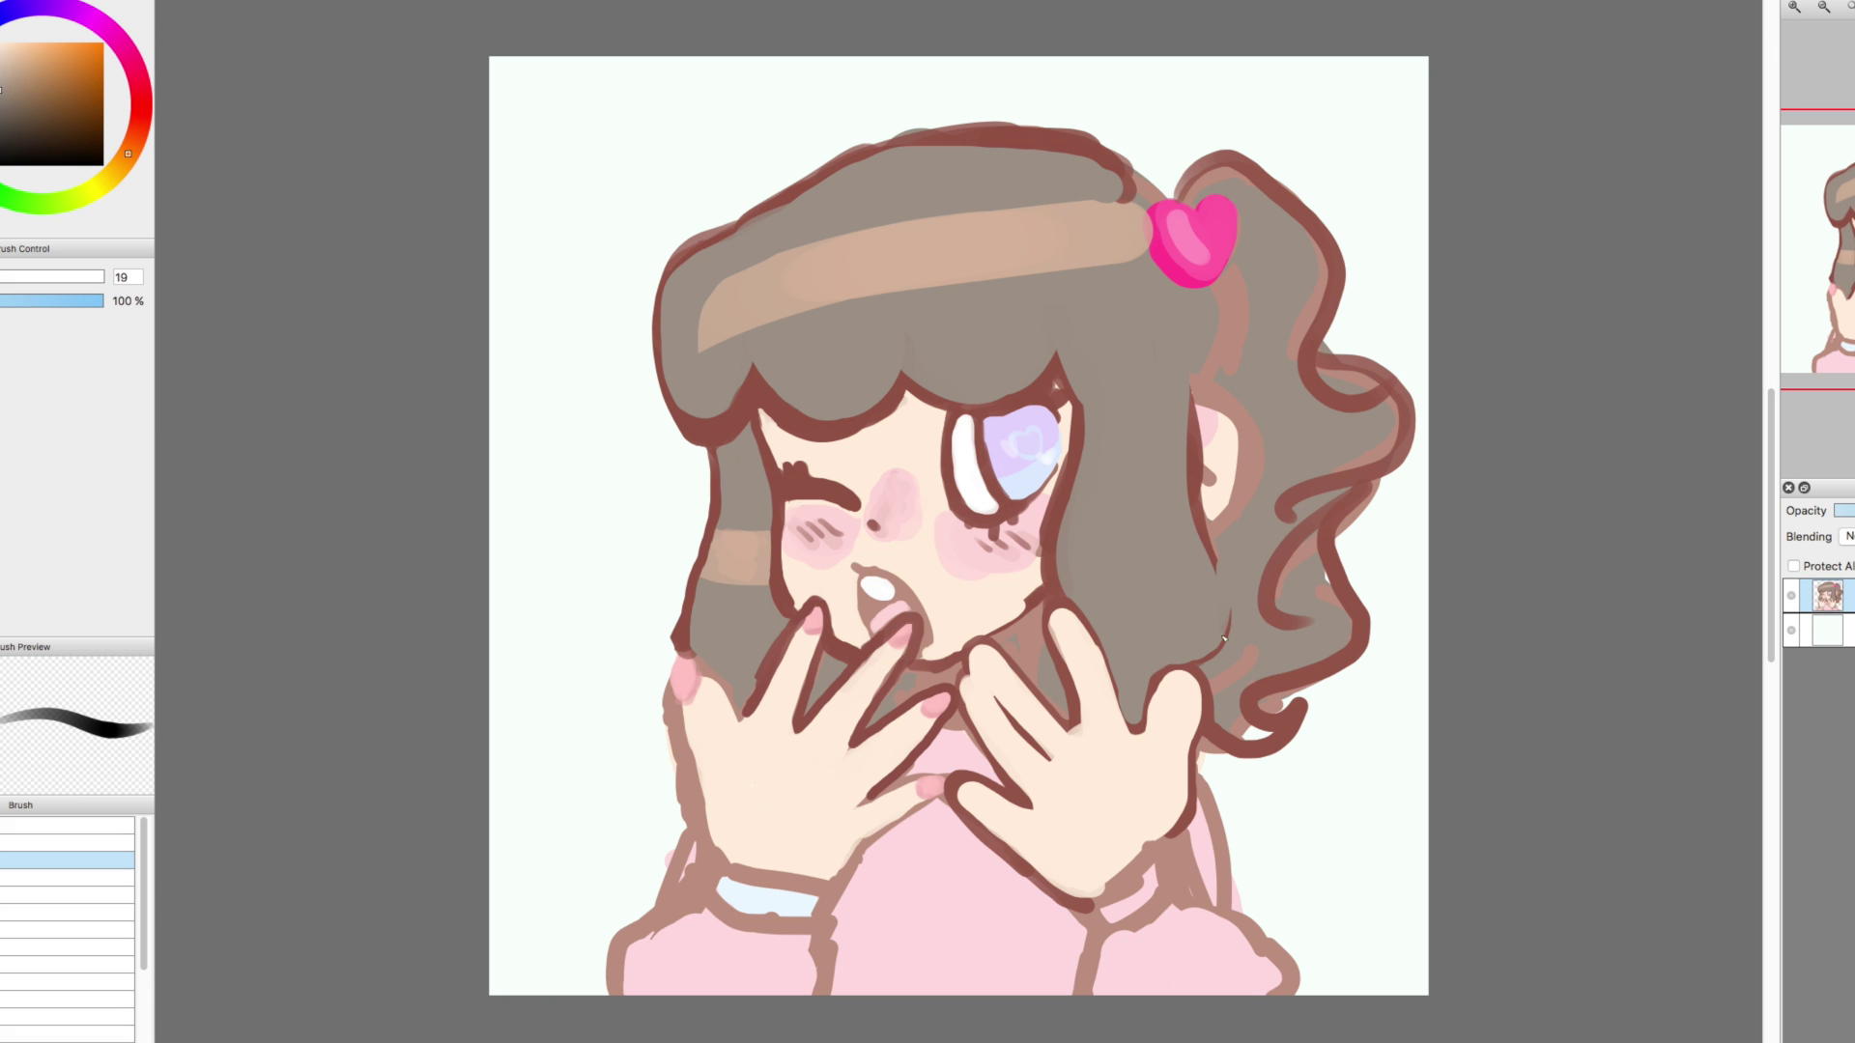
Paint a light-tan highlight band across the long lock beside the open eye
left_click(912, 534, "alt")
key("m")
mouse_move(1164, 333)
left_mouse_down()
mouse_move(1140, 579)
mouse_move(1148, 483)
mouse_move(1082, 580)
left_mouse_up()
left_click_drag(1044, 329, 918, 348)
mouse_move(1072, 488)
left_mouse_down()
mouse_move(1194, 488)
mouse_move(1171, 478)
left_mouse_up()
key("b")
left_click(2, 276)
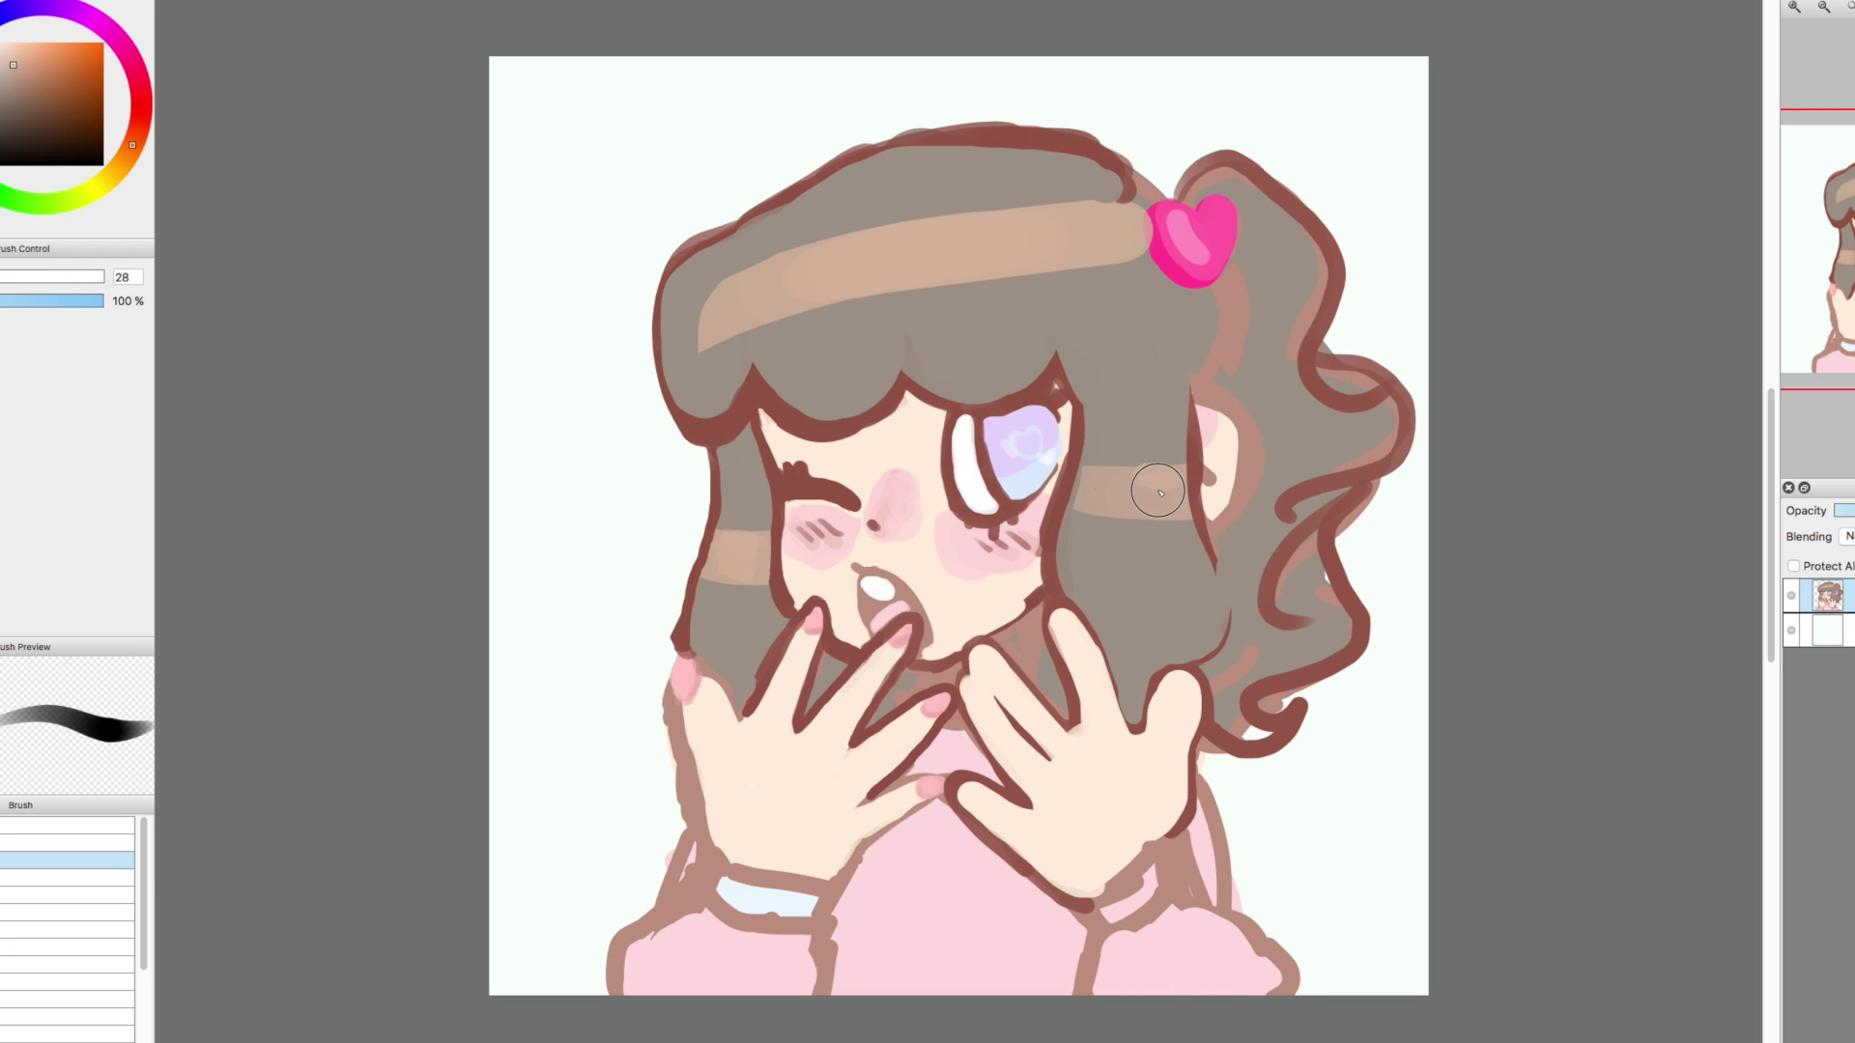
Darken the neck area beneath the chin with dark brown using a size 12.6 brush
left_click(947, 657, "alt")
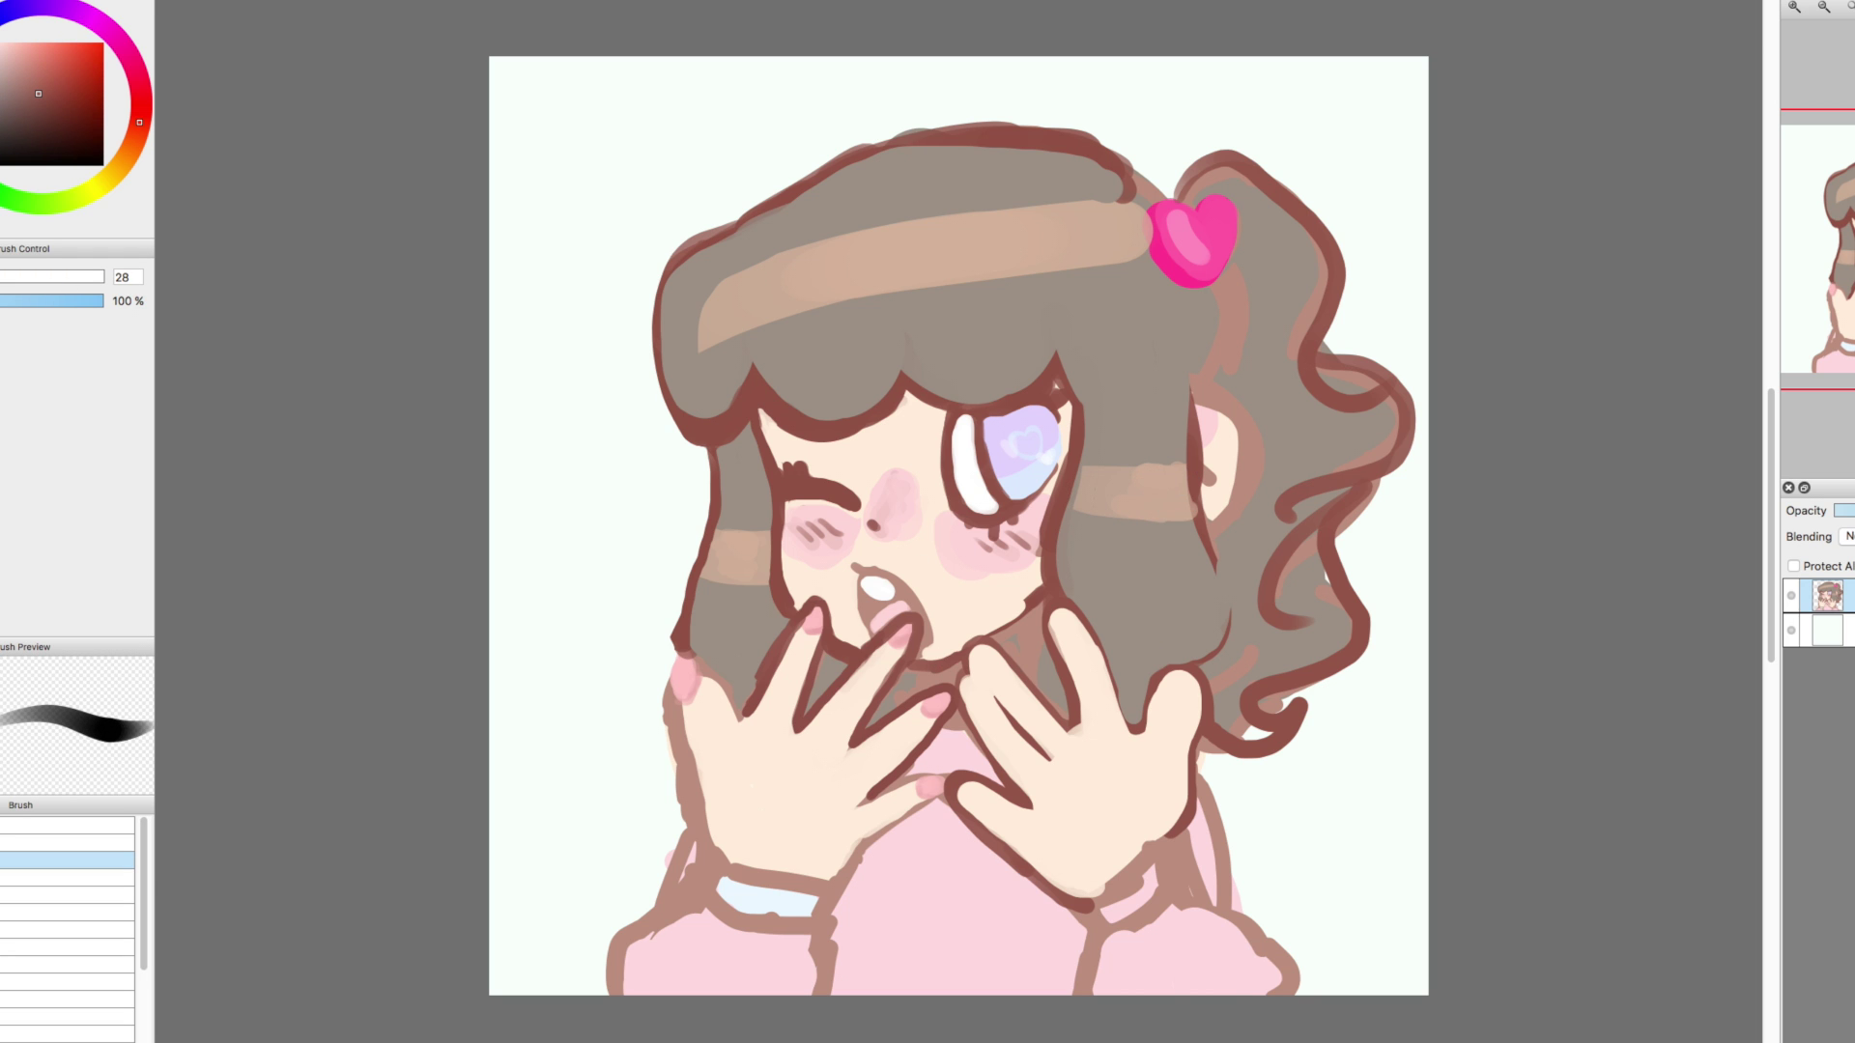
key("bracketleft")
key("bracketleft")
key("bracketleft")
mouse_move(899, 662)
left_mouse_down()
mouse_move(928, 691)
mouse_move(1051, 604)
mouse_move(1019, 639)
mouse_move(1054, 618)
mouse_move(1000, 628)
mouse_move(1065, 620)
mouse_move(964, 668)
left_mouse_up()
Paint pink fingernails on the right hand, adding darker pink shading to the tips
left_click(960, 623, "alt")
left_click(679, 661, "alt")
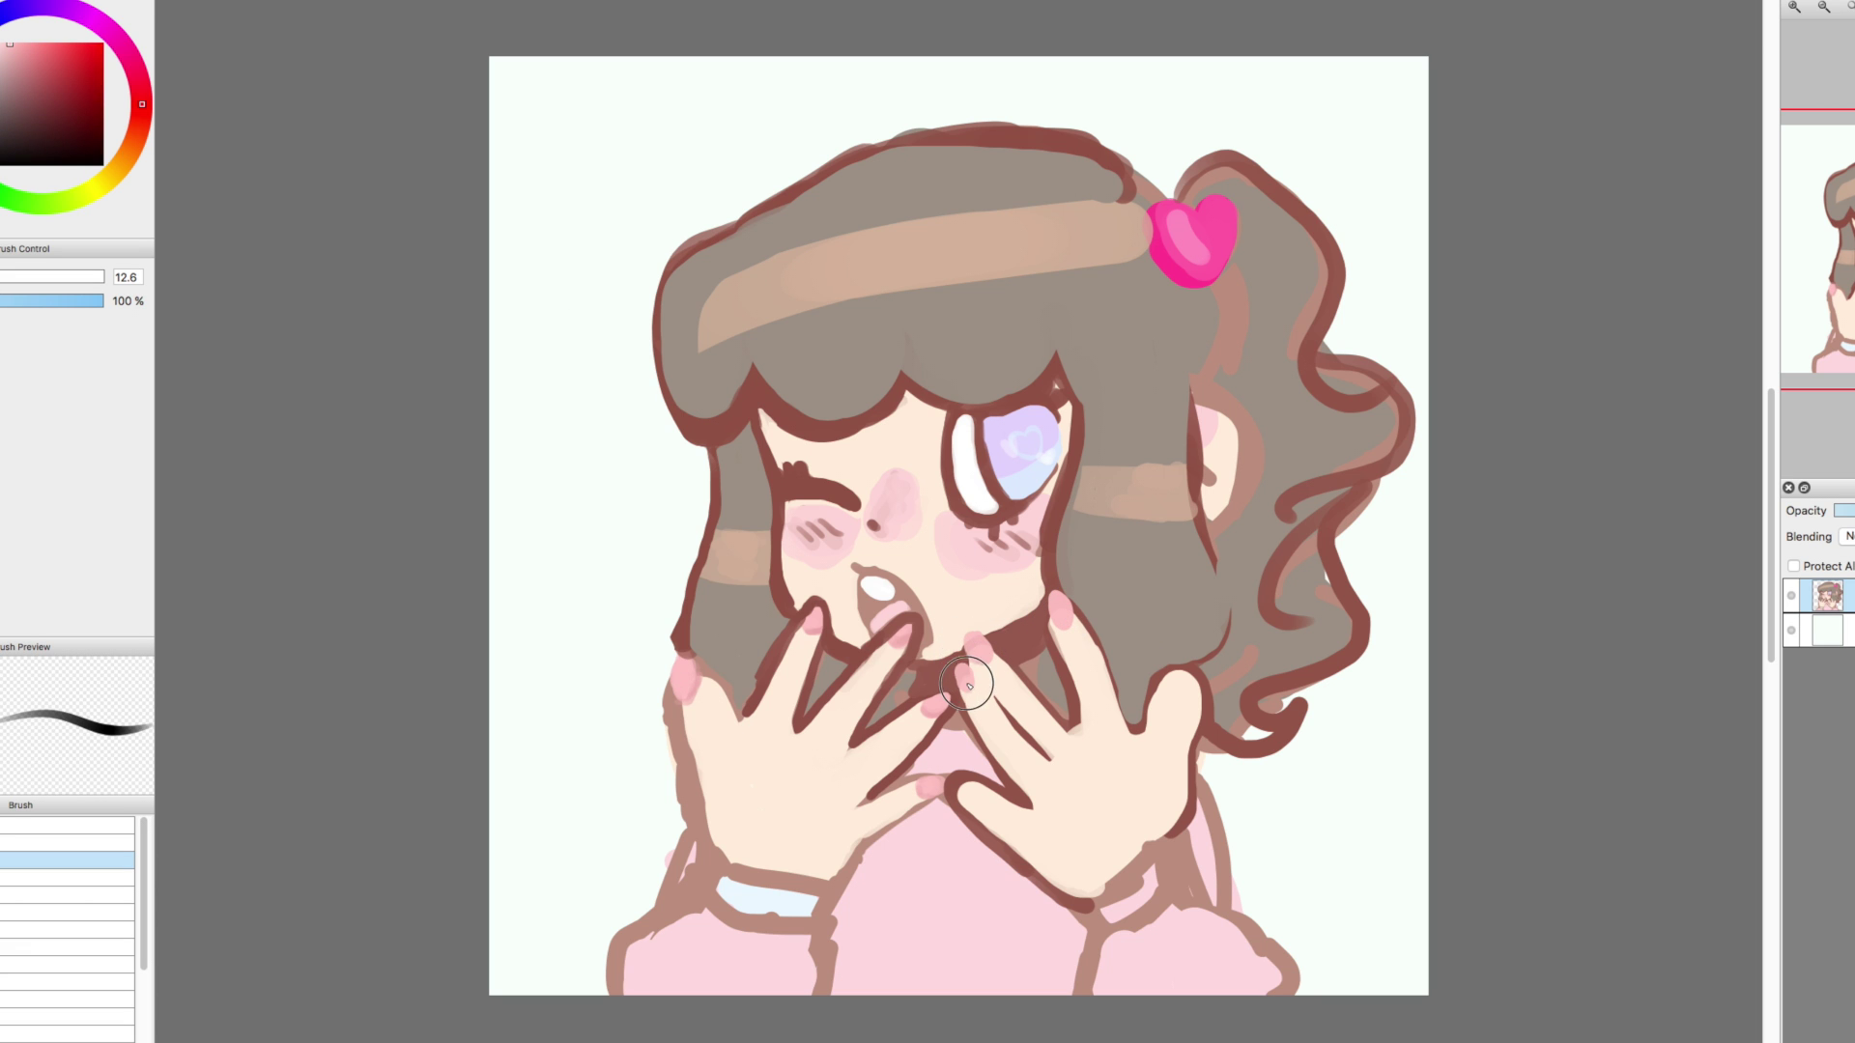
mouse_move(1201, 698)
left_mouse_down()
mouse_move(1201, 657)
mouse_move(1199, 705)
left_mouse_up()
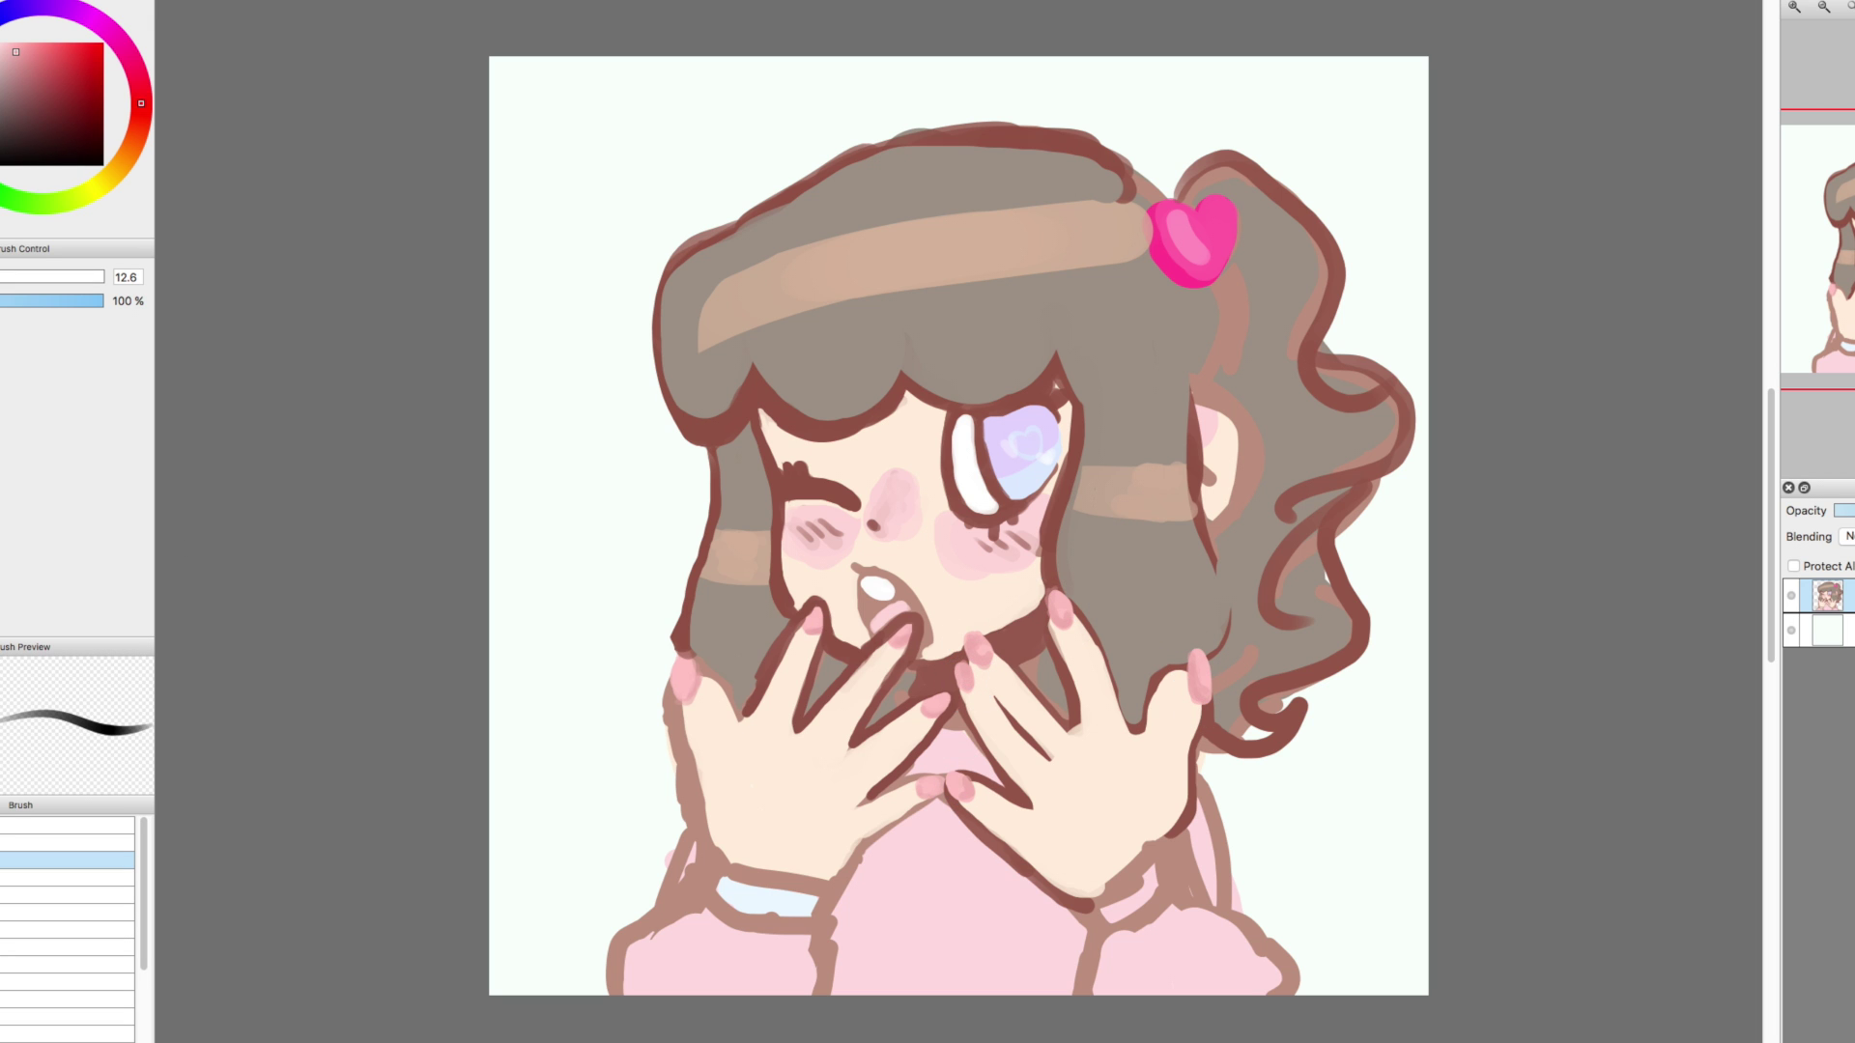
Outline the left hand's outer edge and lower finger in dark brown down to the wrist
left_click(779, 584, "alt")
mouse_move(674, 638)
left_mouse_down()
mouse_move(744, 726)
mouse_move(720, 858)
left_mouse_up()
left_click_drag(944, 792, 840, 883)
Reshape the left hand's outermost finger with the skin tone and restore its inner edge line in dark brown
left_click(724, 770, "alt")
key("bracketright")
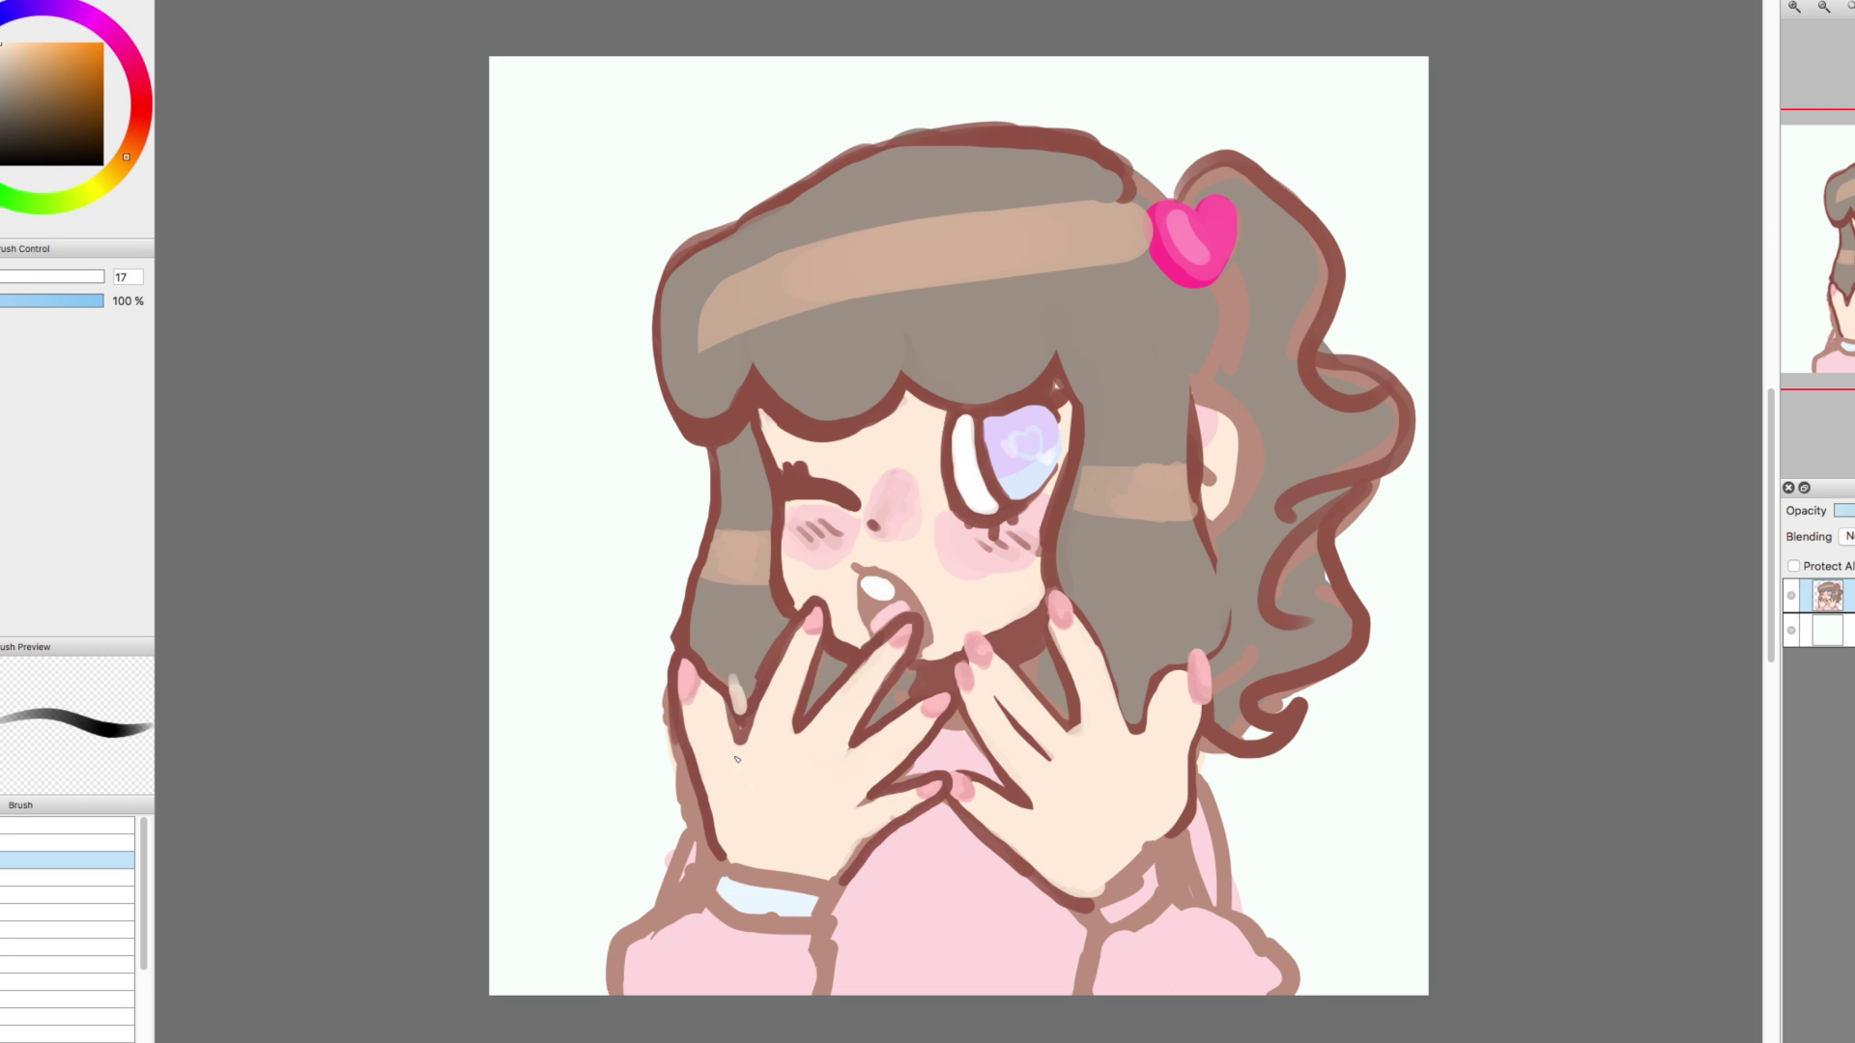
left_click(764, 734, "alt")
mouse_move(705, 735)
left_mouse_down()
mouse_move(739, 690)
mouse_move(779, 697)
mouse_move(734, 708)
left_mouse_up()
left_click(725, 671, "alt")
key("bracketleft")
key("bracketleft")
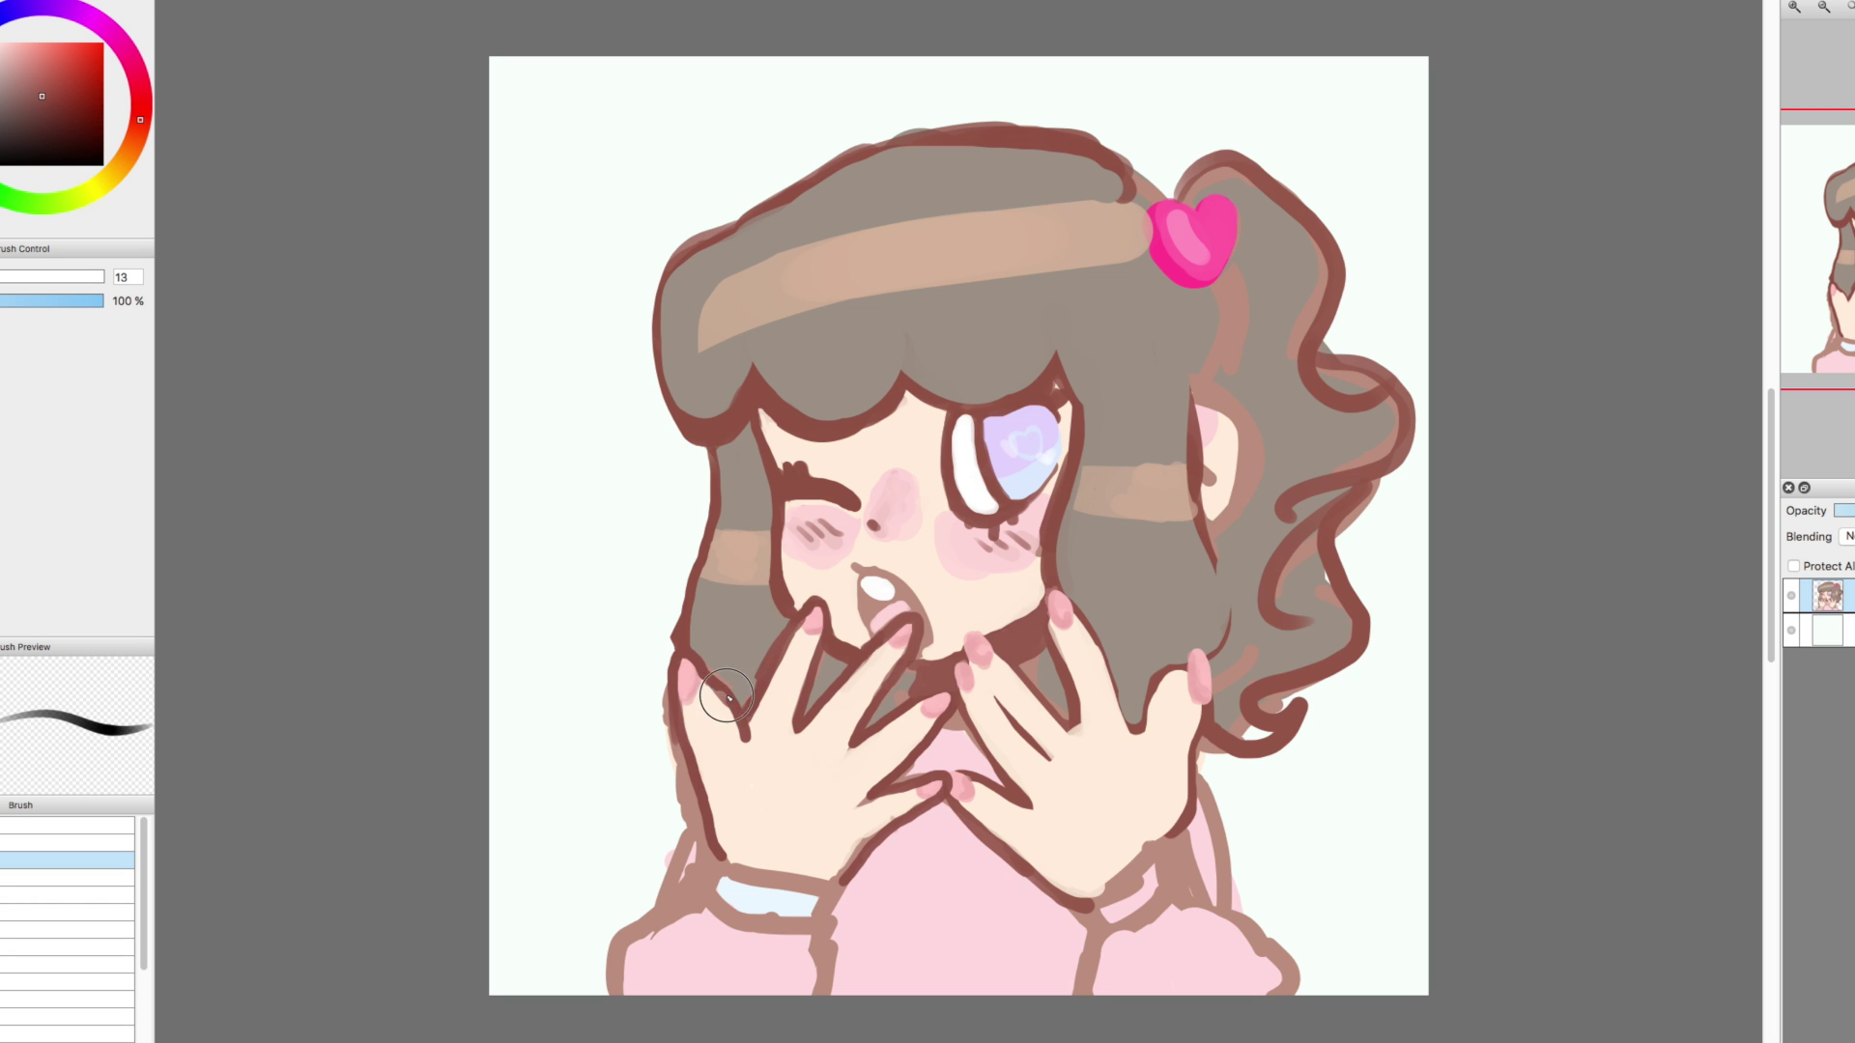
Erase the rough light-brown sketch lines outside the left hand with a size 24 eraser
key("e")
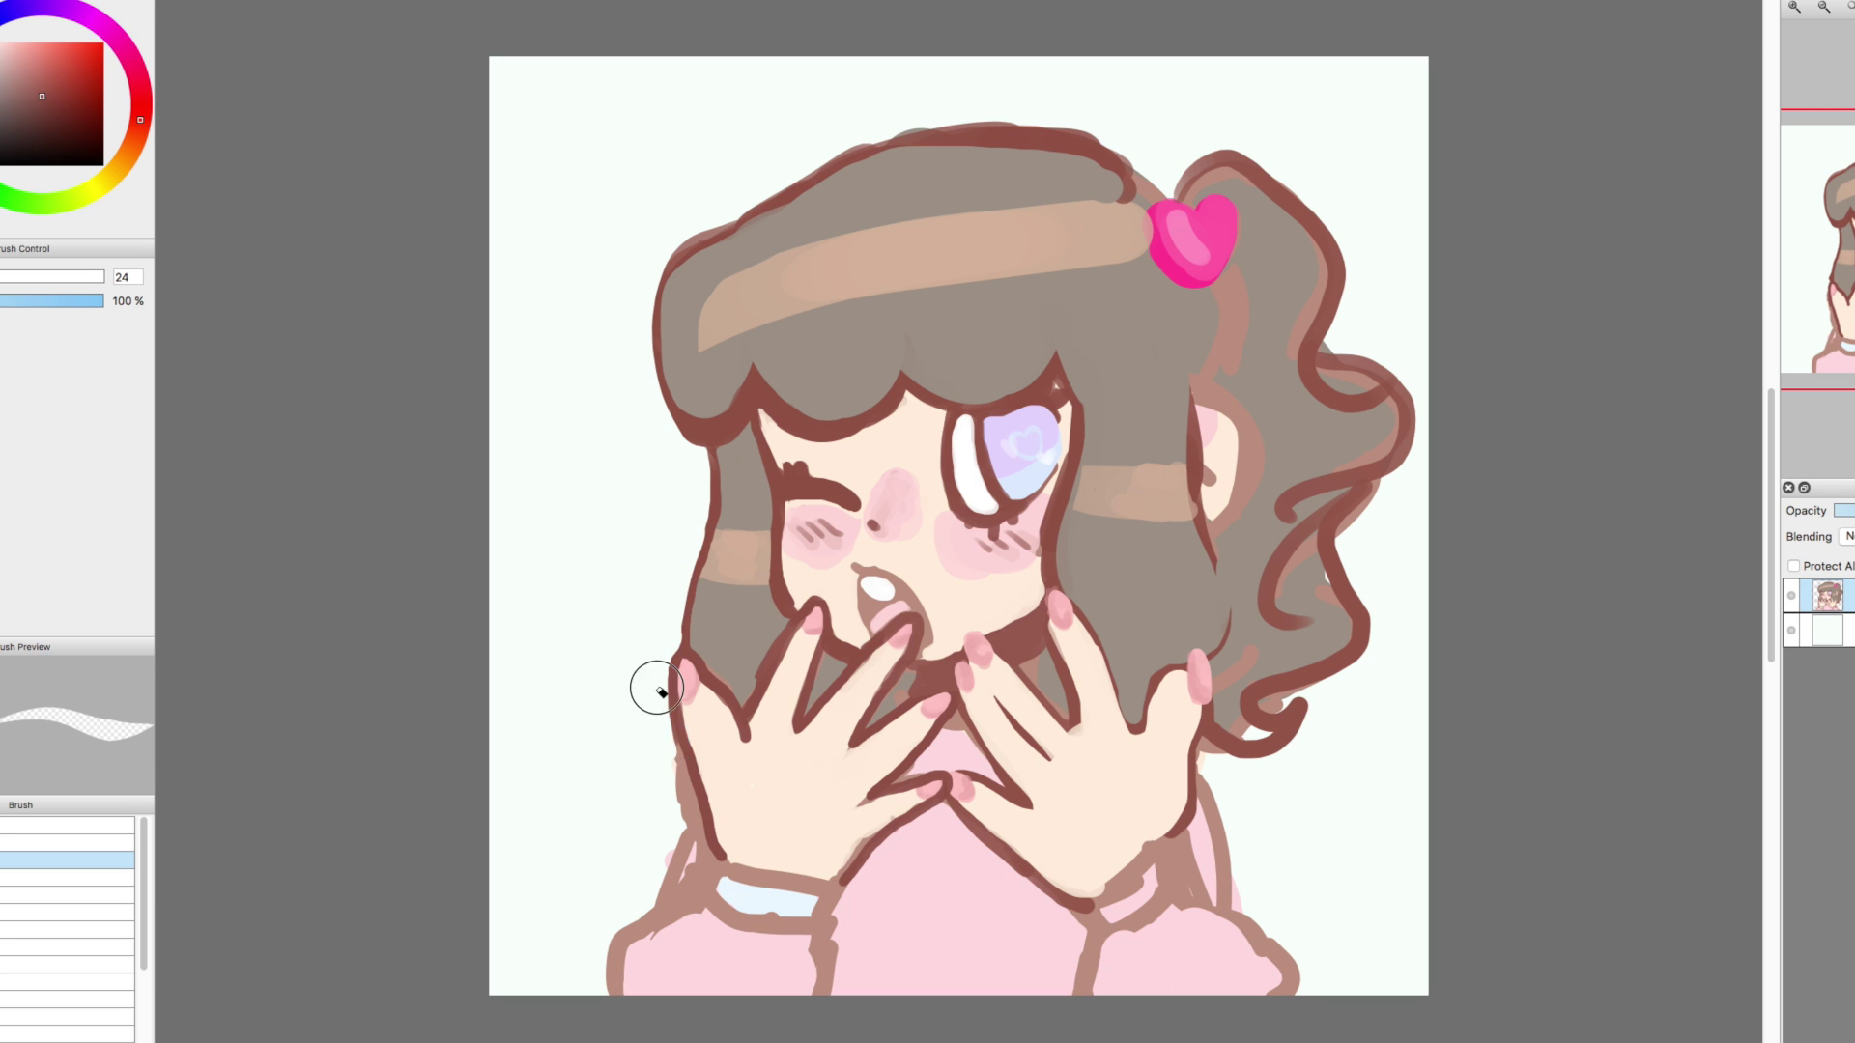
left_click_drag(686, 789, 689, 850)
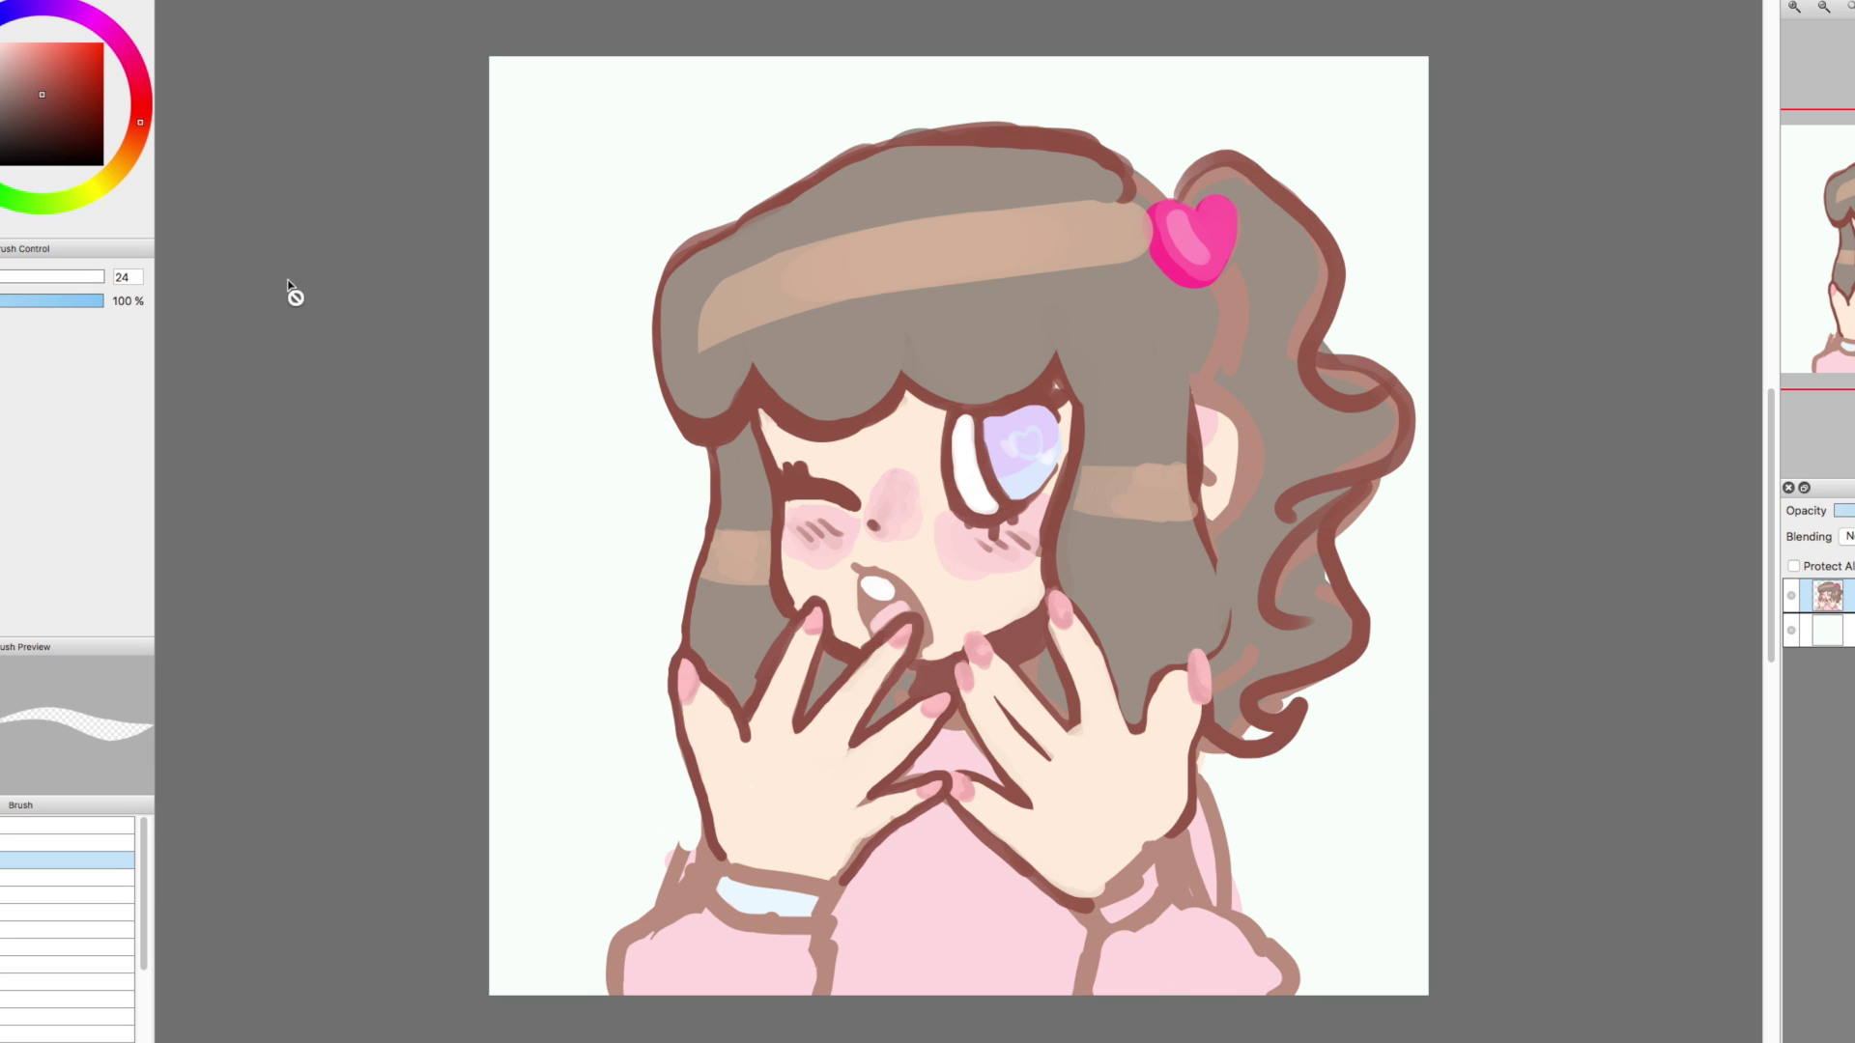
key("e")
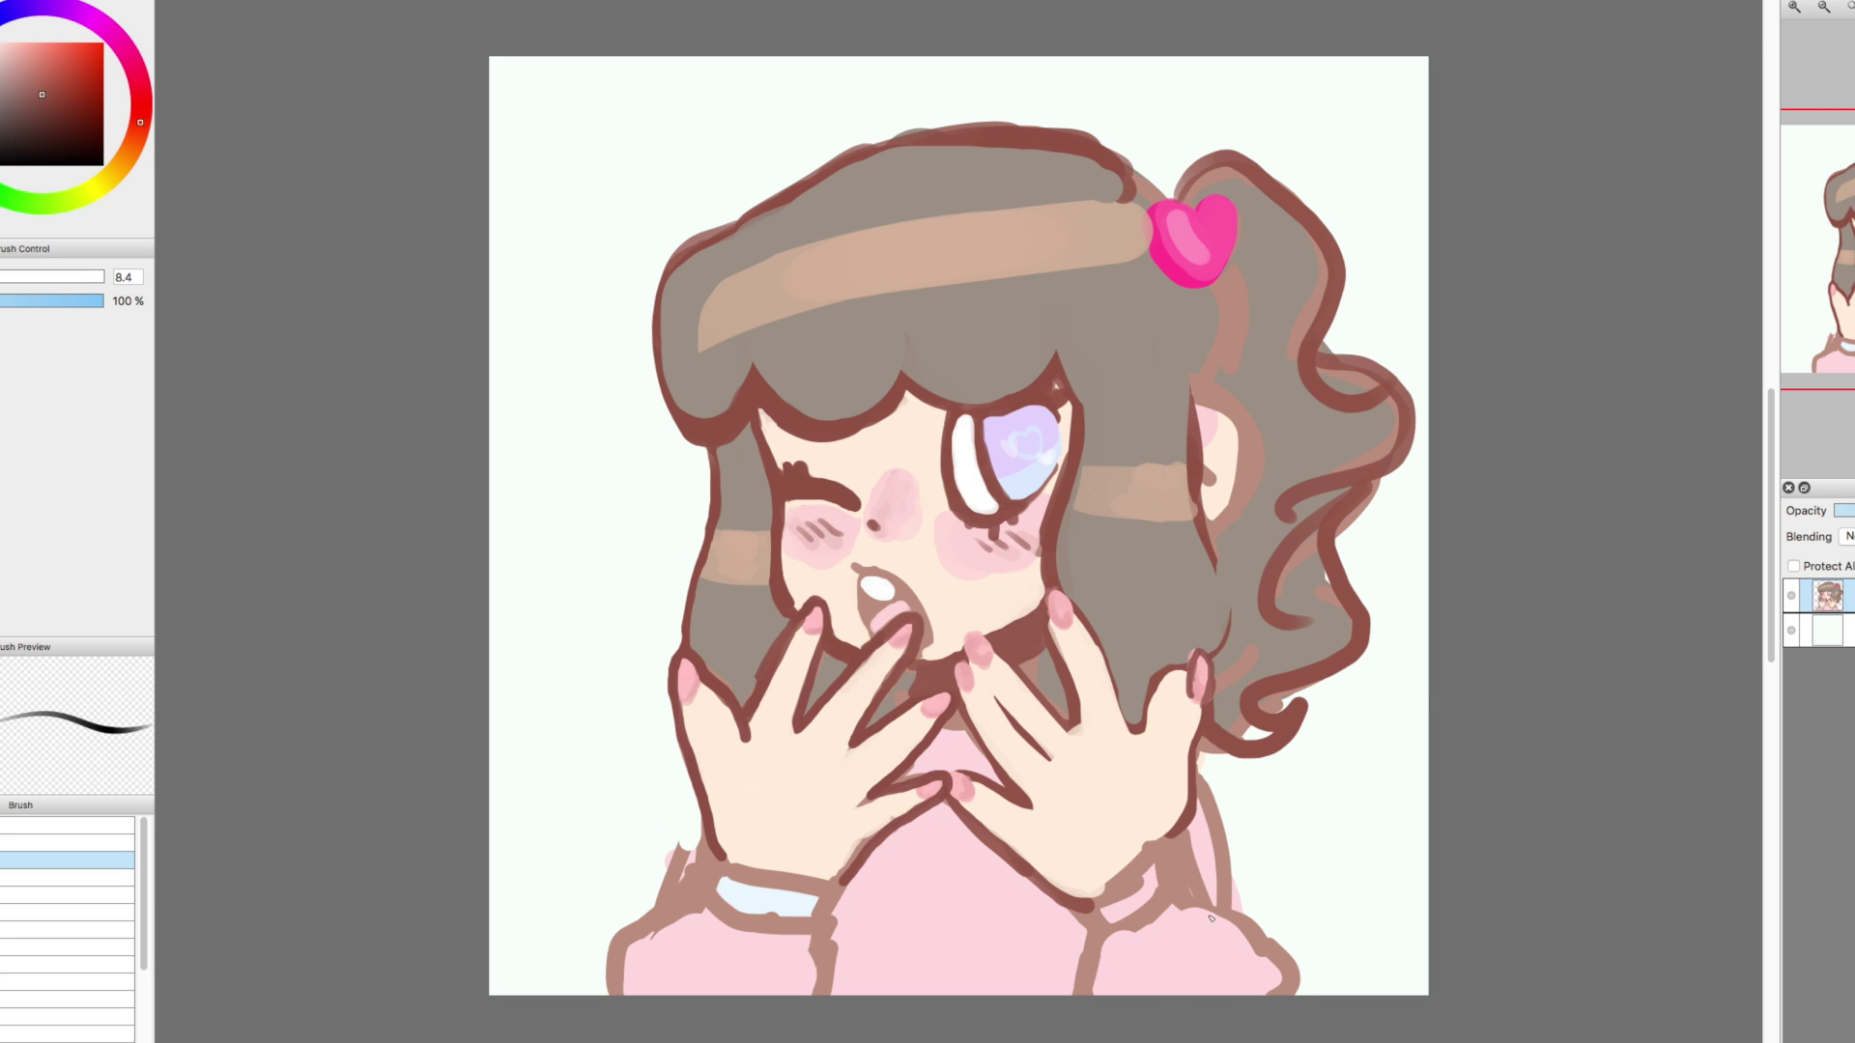
Reshape the right hand's outermost nail in pink and trim around it with the hair colour at size 7.9
key("super+Tab")
left_click(1178, 728, "alt")
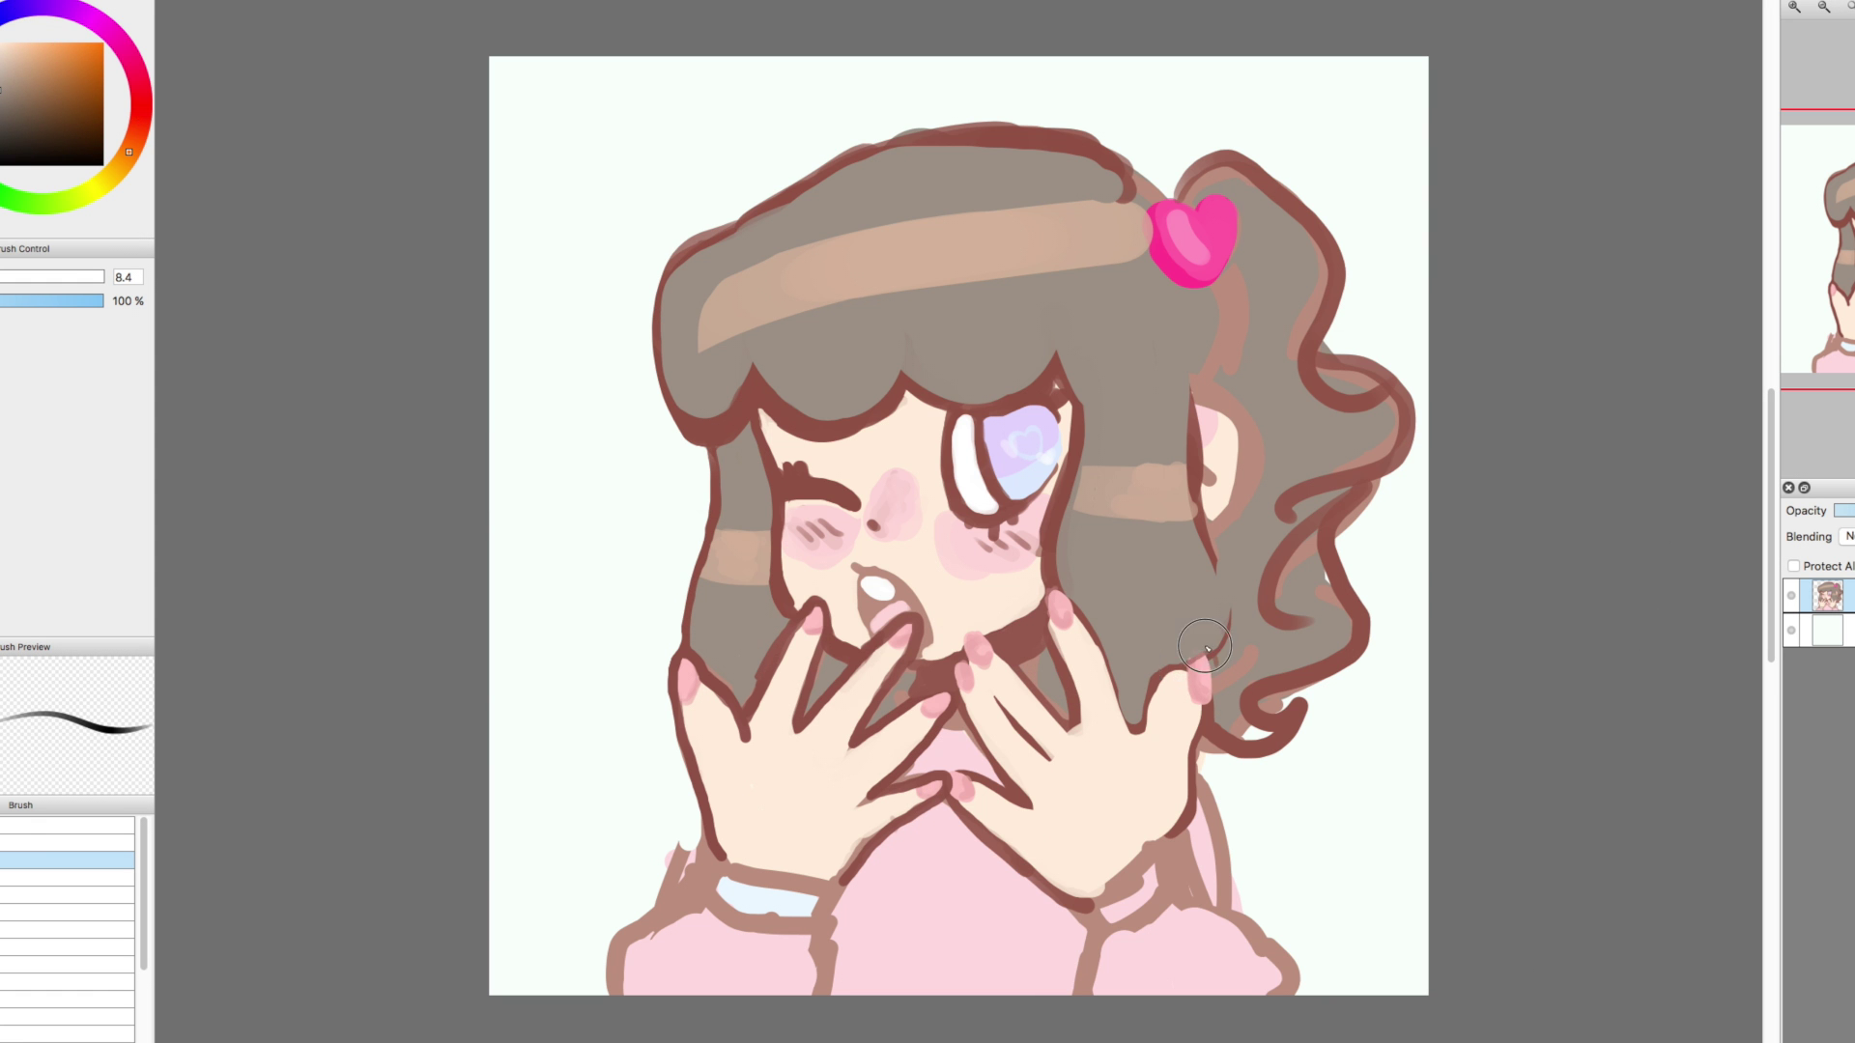
left_click(937, 667, "alt")
key("bracketright")
key("bracketright")
key("bracketright")
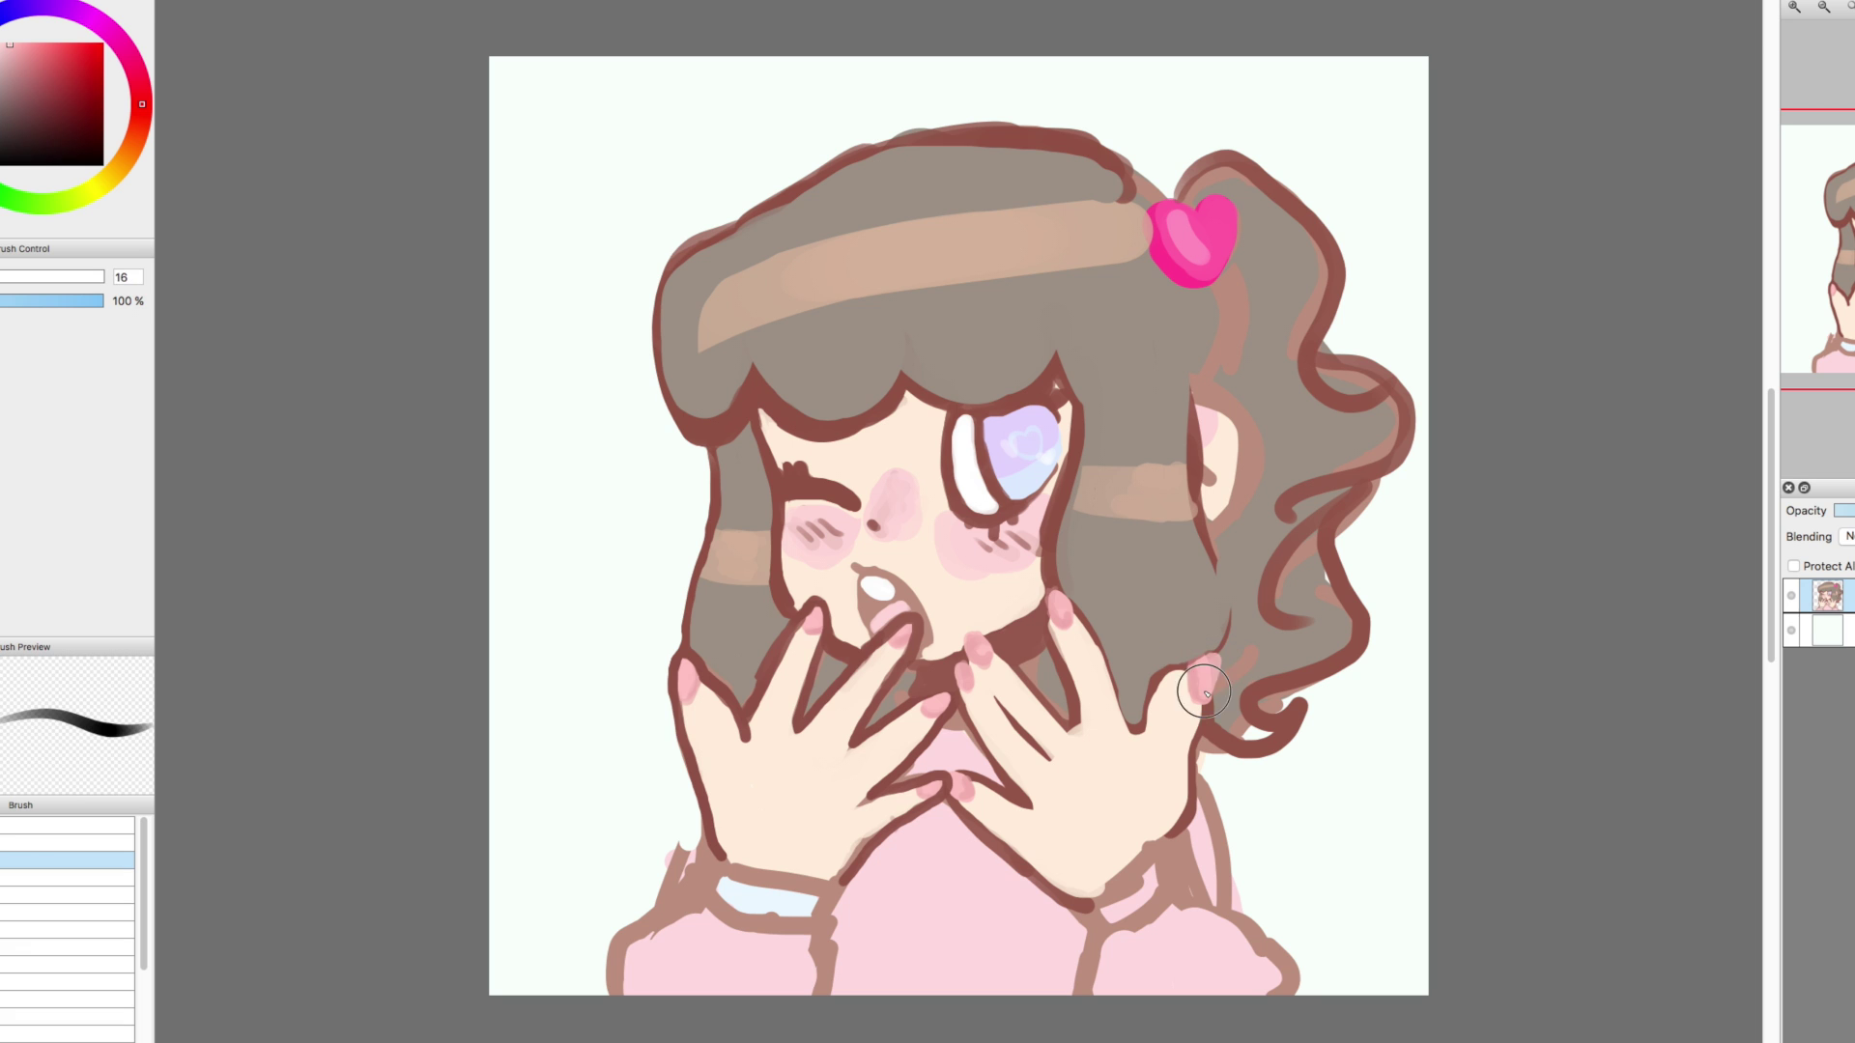
left_click(1236, 679, "alt")
key("bracketleft")
key("bracketleft")
key("bracketleft")
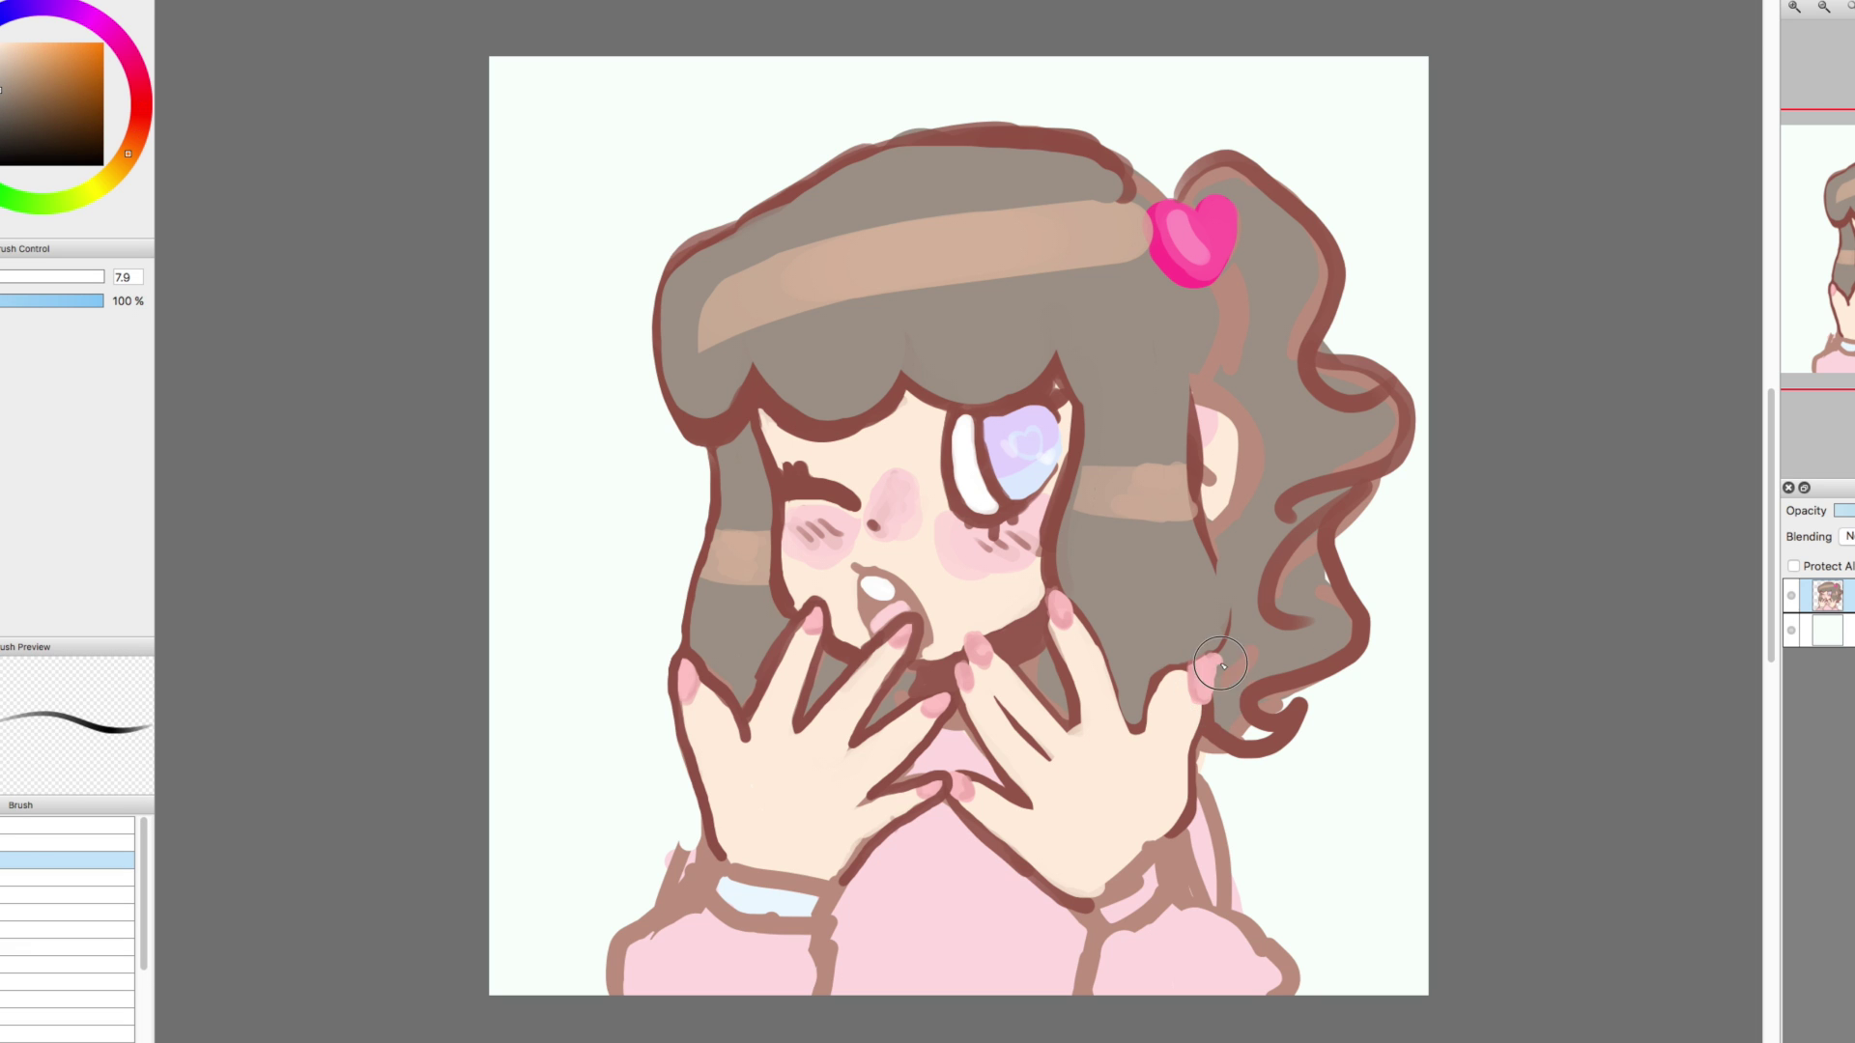
left_click_drag(1234, 694, 1239, 738)
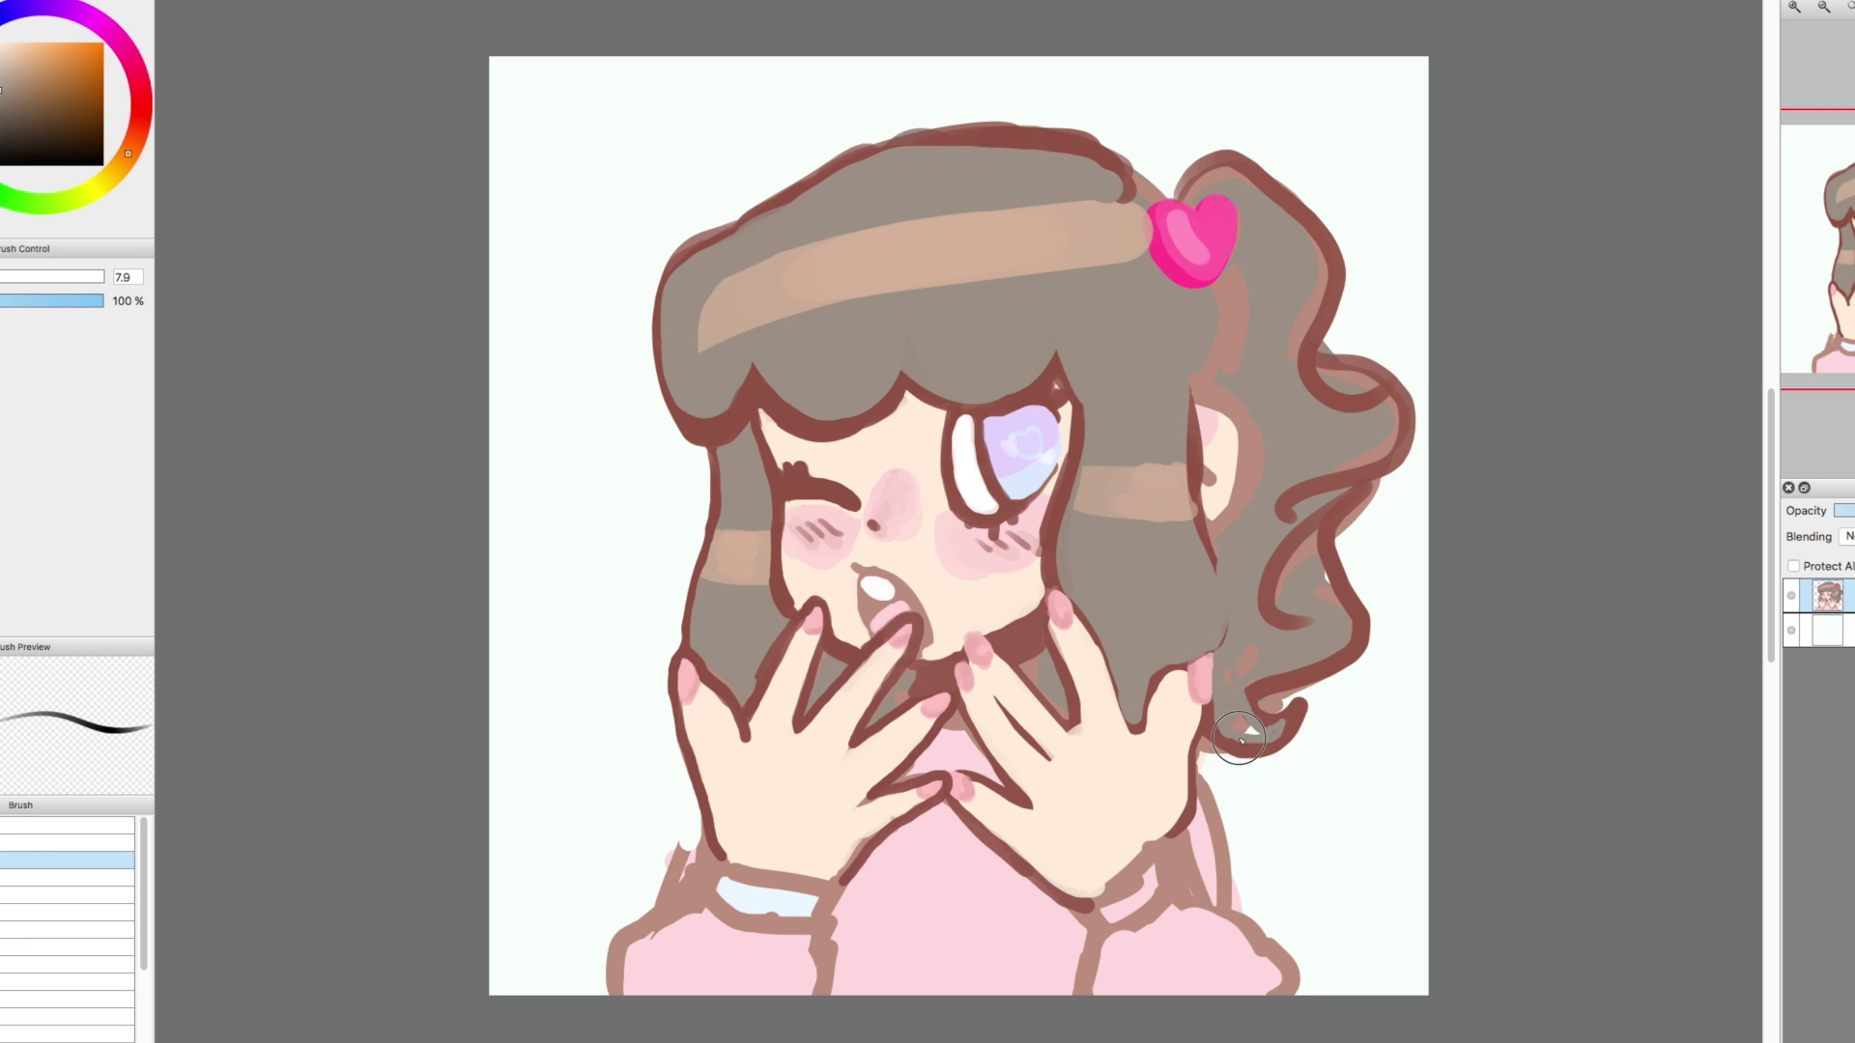
Cover the rough light-brown lines inside the ponytail and its curls with the hair colour at size 17
key("bracketright")
key("bracketright")
key("bracketright")
left_click_drag(1319, 604, 1346, 643)
mouse_move(1314, 546)
left_mouse_down()
mouse_move(1306, 623)
mouse_move(1293, 554)
mouse_move(1337, 588)
mouse_move(1350, 499)
mouse_move(1328, 579)
mouse_move(1299, 489)
mouse_move(1339, 458)
mouse_move(1390, 459)
mouse_move(1321, 371)
mouse_move(1373, 392)
mouse_move(1306, 326)
mouse_move(1264, 194)
mouse_move(1195, 198)
left_mouse_up()
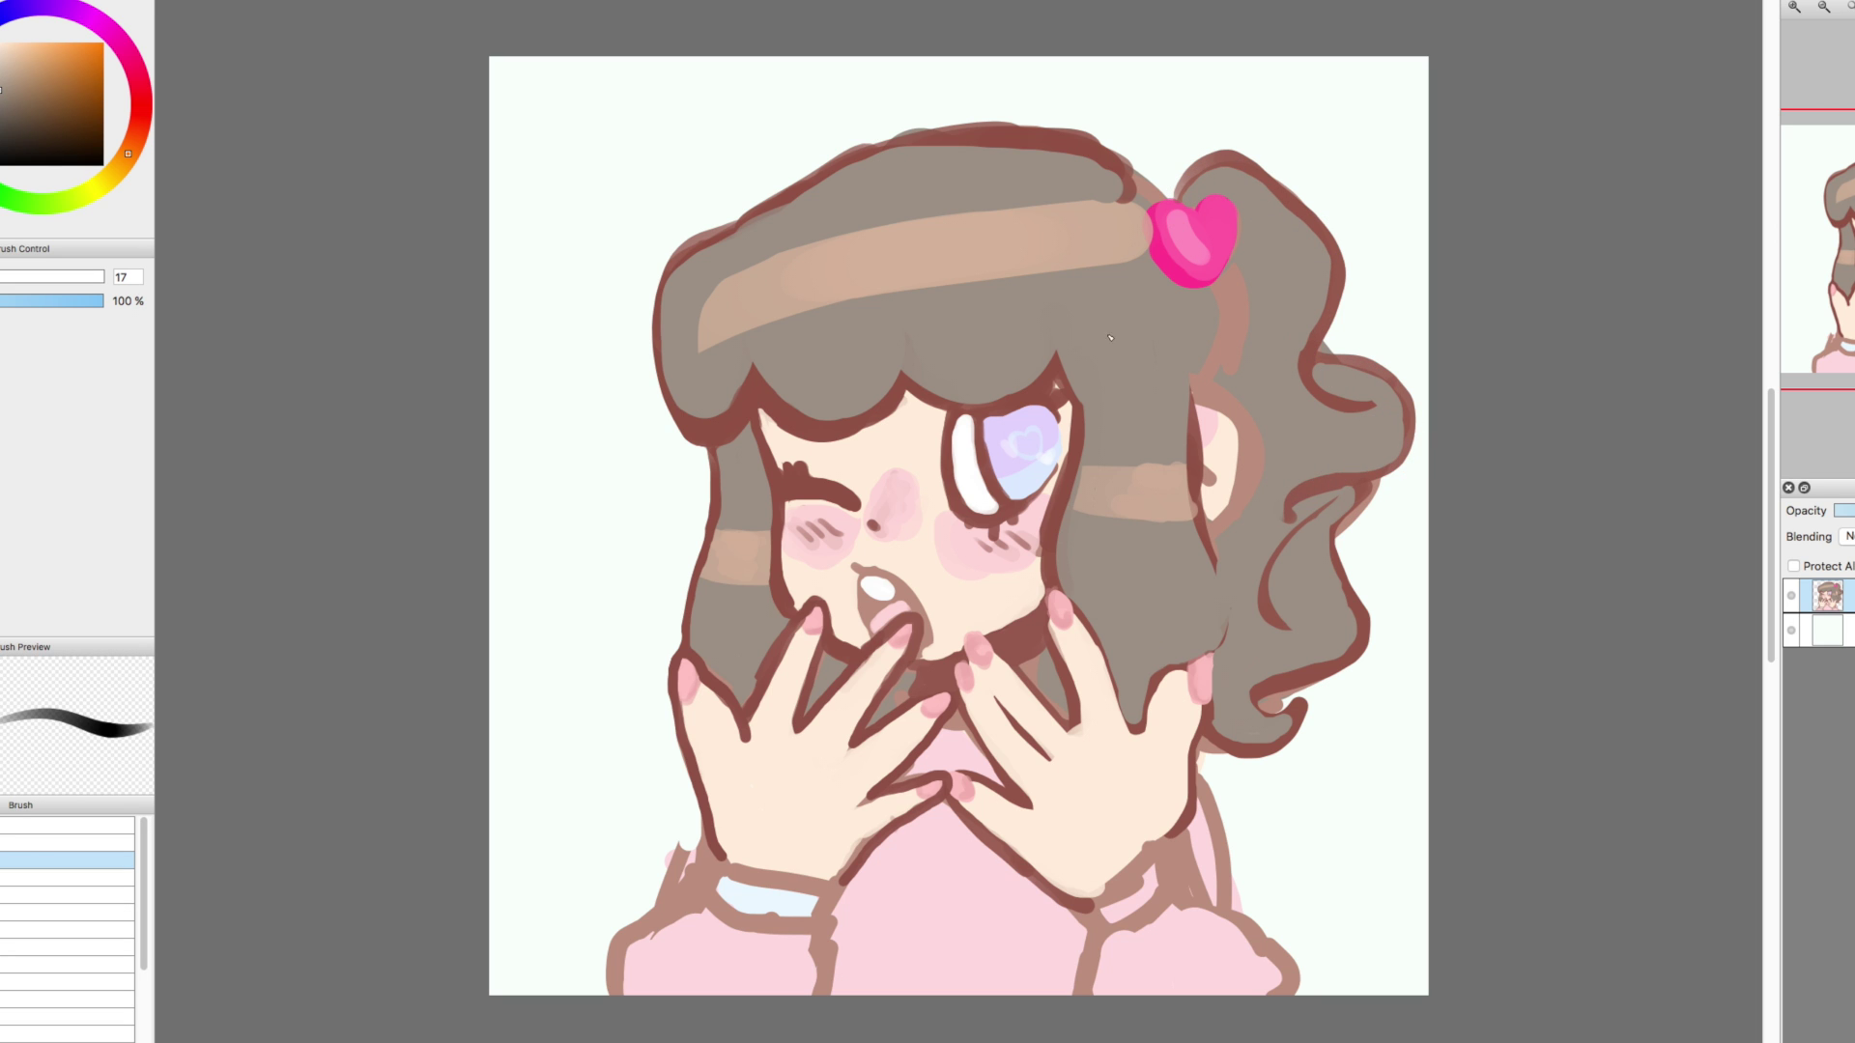
Paint over the ear and the rough strands beside it with the hair colour at size 21
left_click(959, 458, "alt")
key("bracketleft")
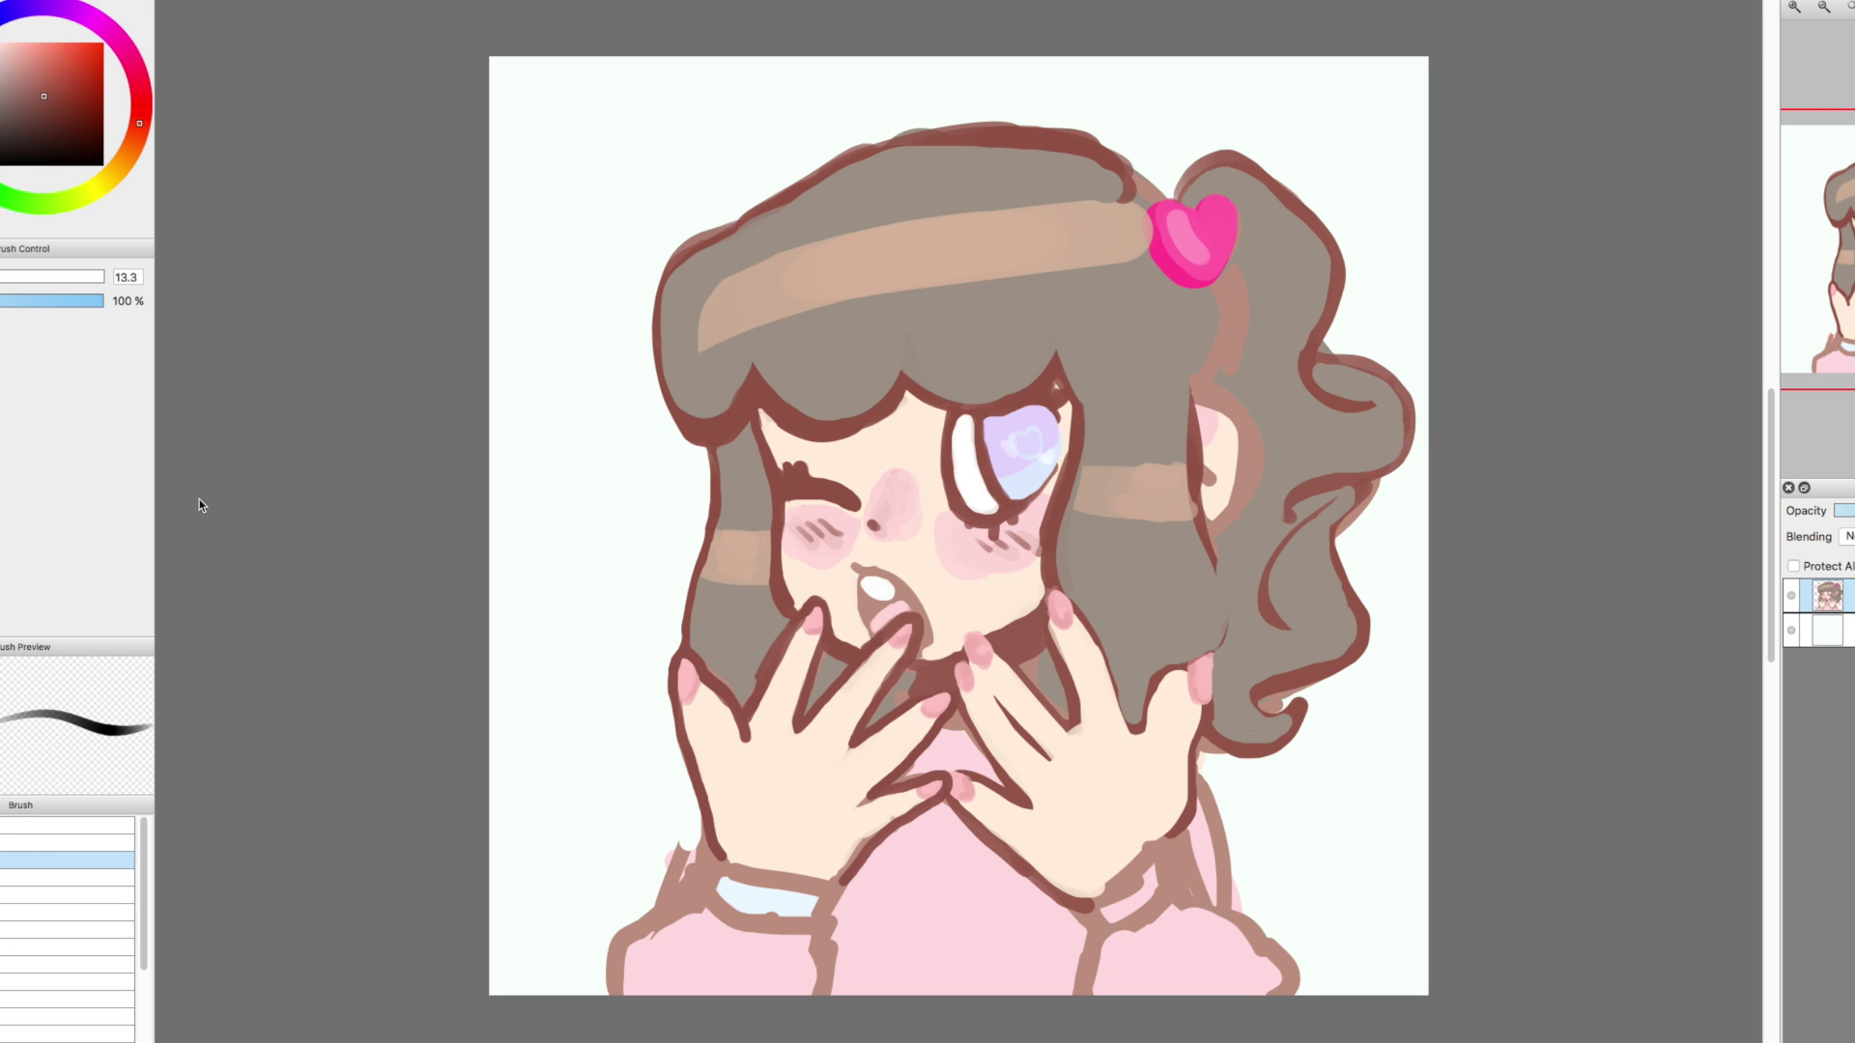
left_click(1265, 482, "alt")
key("bracketright")
key("bracketright")
mouse_move(1256, 454)
left_mouse_down()
mouse_move(1207, 455)
mouse_move(1216, 514)
mouse_move(1244, 316)
left_mouse_up()
Draw dark brown strand lines above the open eye and down the long lock's back edge
left_click(642, 430, "alt")
left_click_drag(1058, 401, 1050, 333)
mouse_move(1233, 333)
left_mouse_down()
mouse_move(1183, 440)
mouse_move(1220, 604)
left_mouse_up()
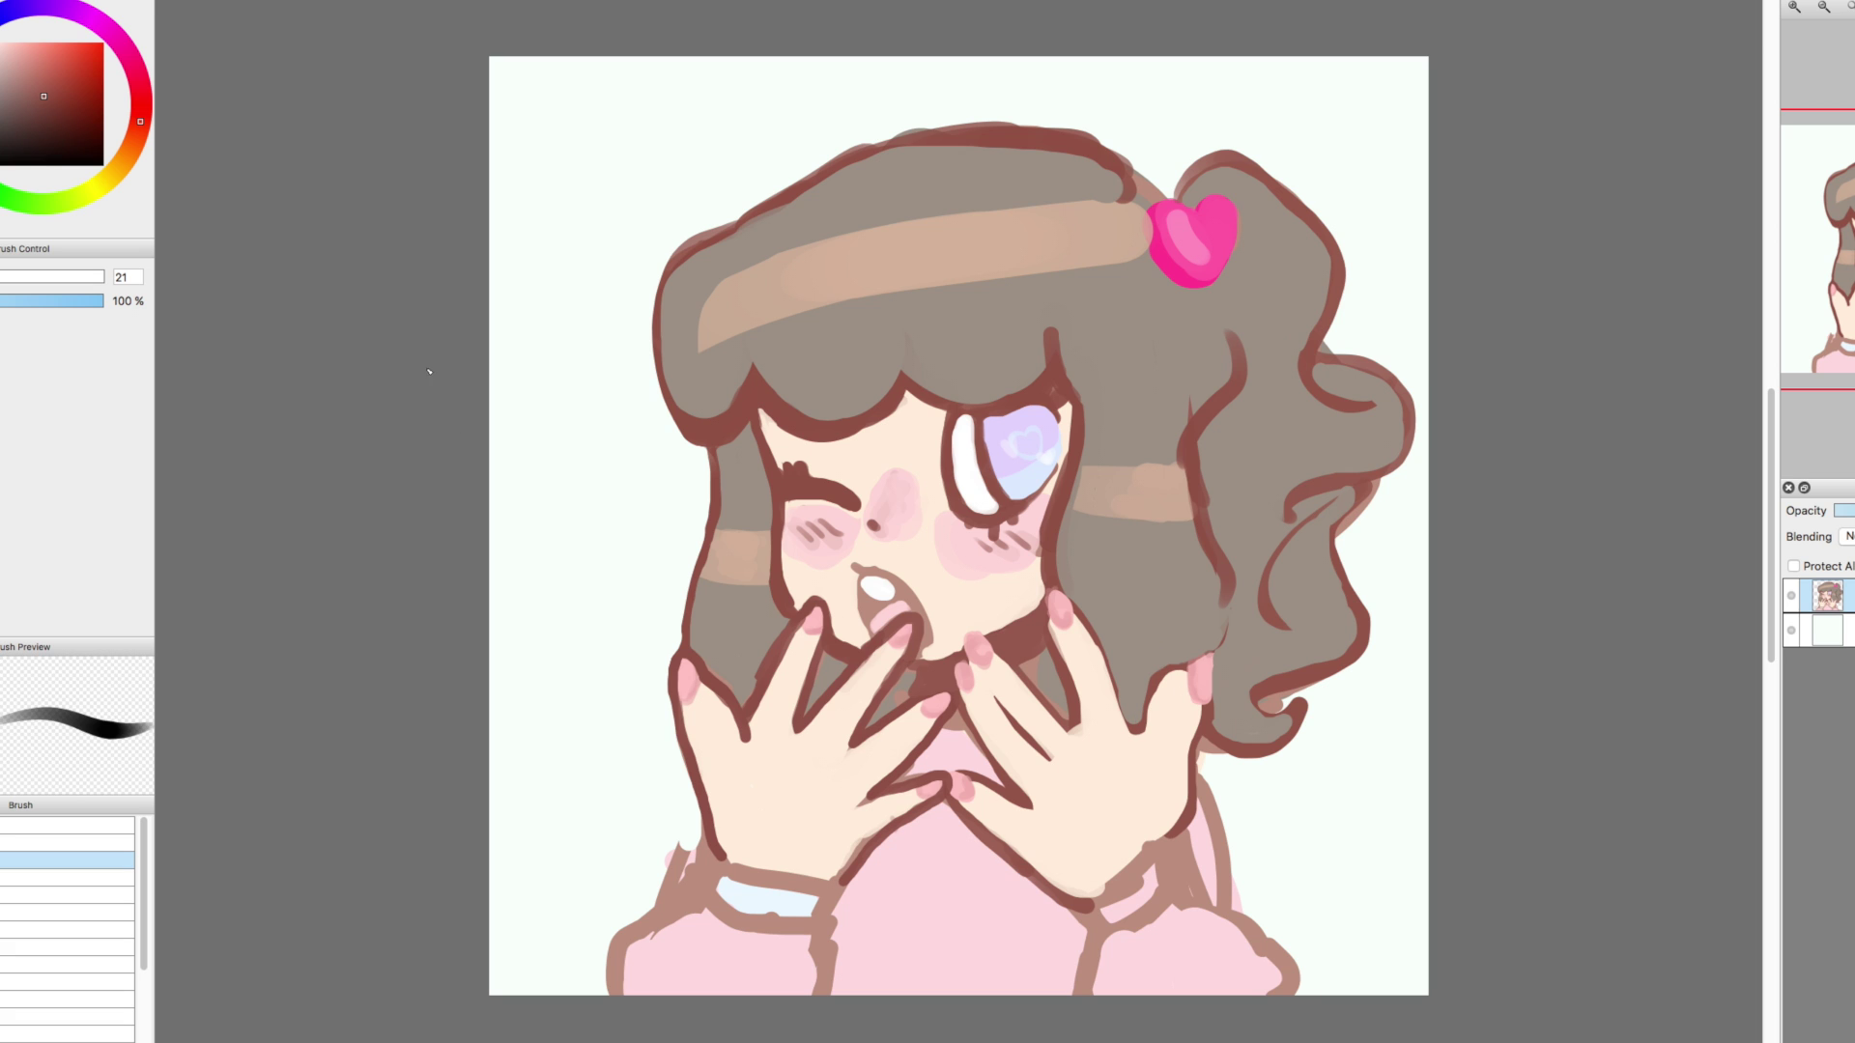
Outline the sleeves, arms and the hair behind the shoulders in dark brown with a smaller brush
key("bracketleft")
key("bracketleft")
key("bracketleft")
left_click_drag(697, 885, 618, 976)
left_click_drag(829, 875, 827, 990)
left_click_drag(663, 908, 697, 817)
mouse_move(1188, 829)
left_mouse_down()
mouse_move(1196, 886)
mouse_move(1087, 995)
left_mouse_up()
left_click_drag(1203, 884, 1295, 995)
mouse_move(1246, 908)
left_mouse_down()
mouse_move(1241, 869)
mouse_move(1203, 773)
left_mouse_up()
key("bracketright")
mouse_move(633, 823)
left_mouse_down()
mouse_move(681, 827)
mouse_move(657, 889)
mouse_move(692, 806)
left_mouse_up()
key("ctrl+z")
Reinforce the outer and inner sleeve edges with dark brown strokes using a size 14.5 brush
key("bracketleft")
left_click_drag(662, 893, 609, 996)
left_click_drag(829, 866, 827, 995)
left_click_drag(1080, 901, 1077, 995)
mouse_move(1180, 866)
left_mouse_down()
mouse_move(1289, 971)
mouse_move(1217, 783)
mouse_move(1196, 776)
mouse_move(1255, 919)
left_mouse_up()
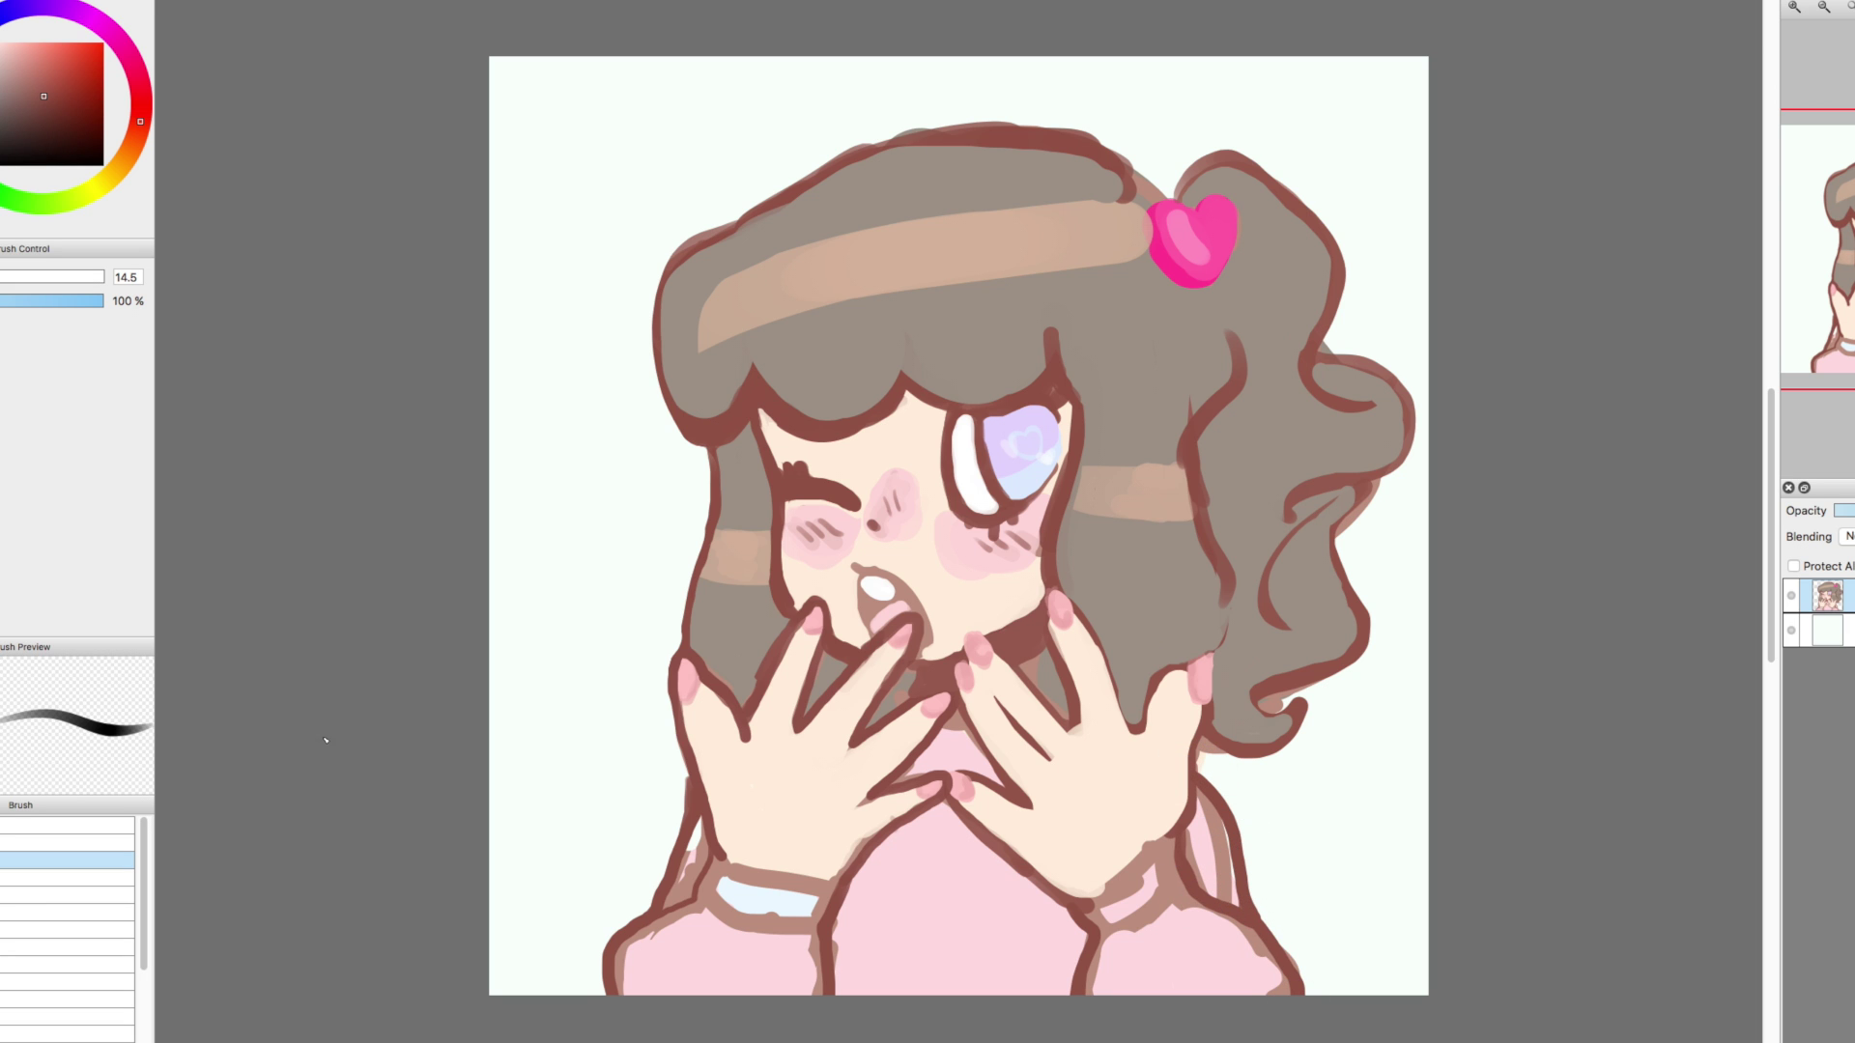
Paint both sweater cuffs pale blue over the rough lines using a size 19 brush
key("x")
key("bracketright")
left_click_drag(1096, 912, 1169, 865)
mouse_move(722, 897)
left_mouse_down()
mouse_move(816, 909)
mouse_move(755, 915)
mouse_move(707, 883)
mouse_move(821, 891)
left_mouse_up()
Fill the gaps between the fingers of both hands with the hair colour at size 12.1
left_click(857, 676, "alt")
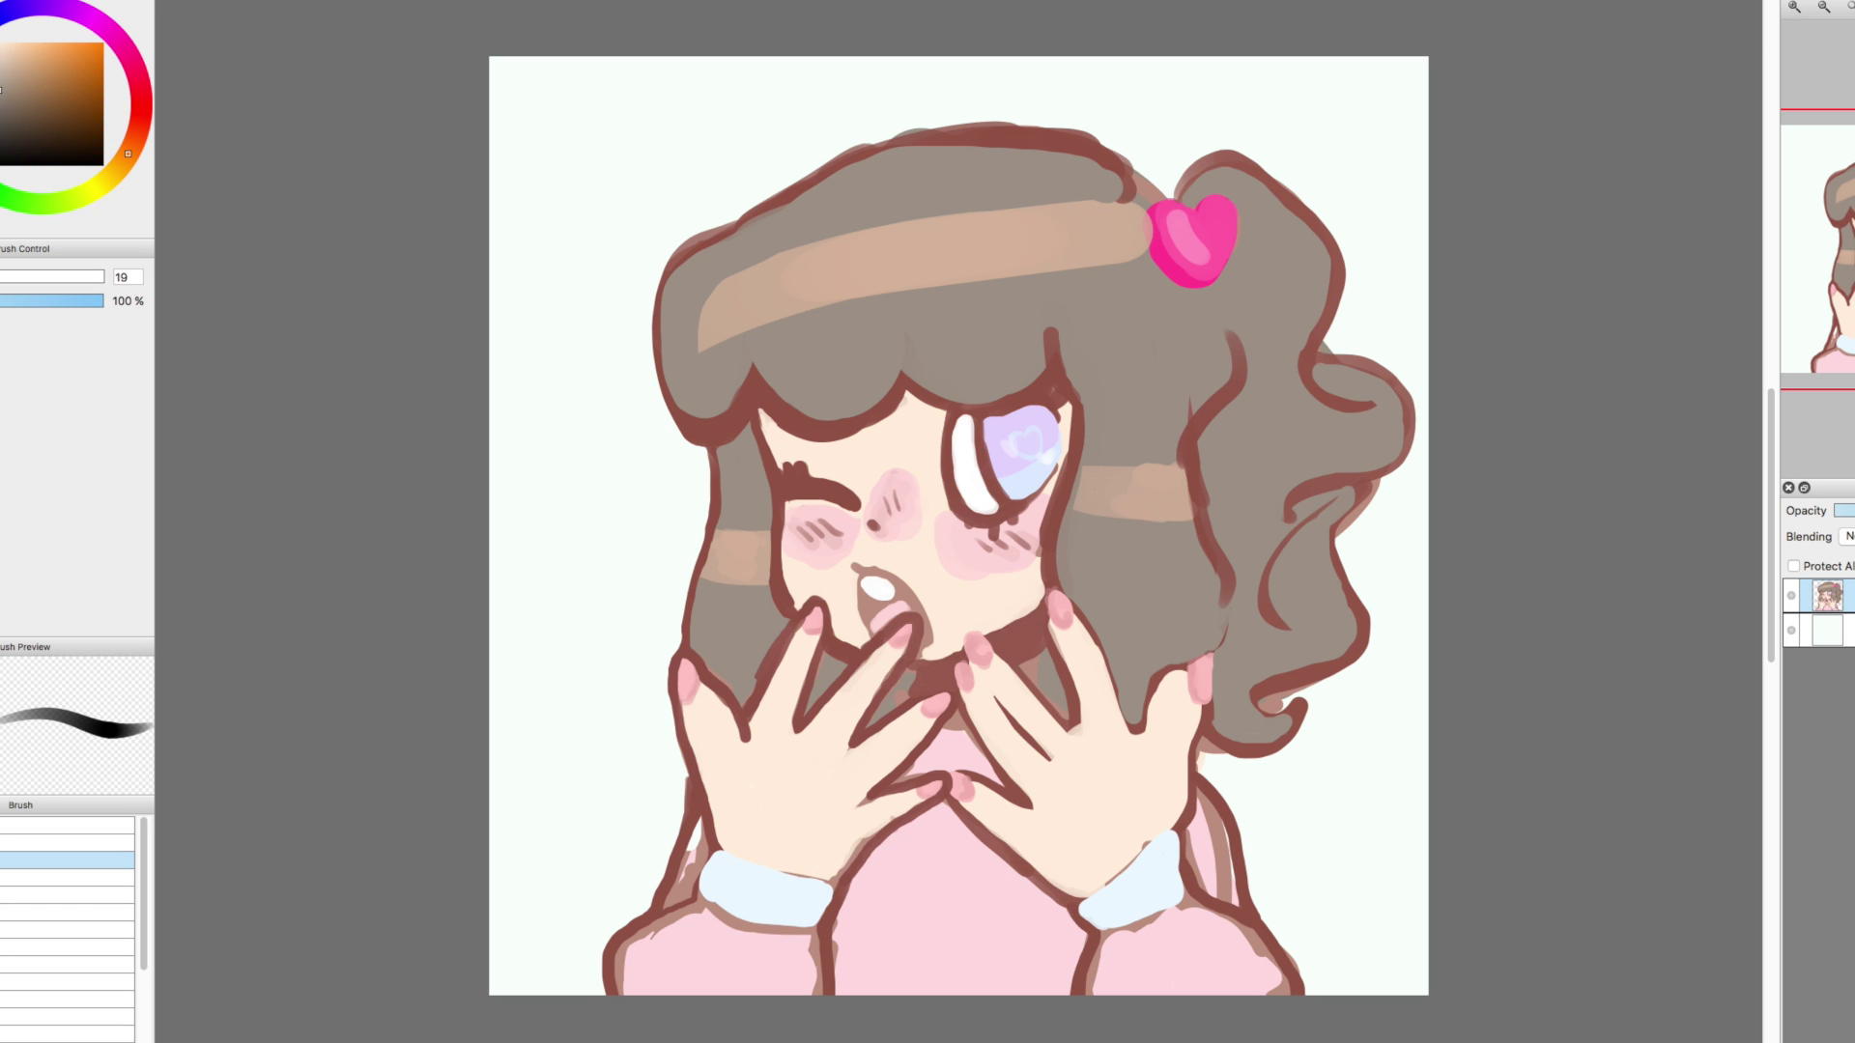
key("bracketleft")
key("bracketleft")
mouse_move(815, 683)
left_mouse_down()
mouse_move(794, 730)
mouse_move(821, 649)
mouse_move(806, 691)
mouse_move(923, 652)
mouse_move(870, 730)
left_mouse_up()
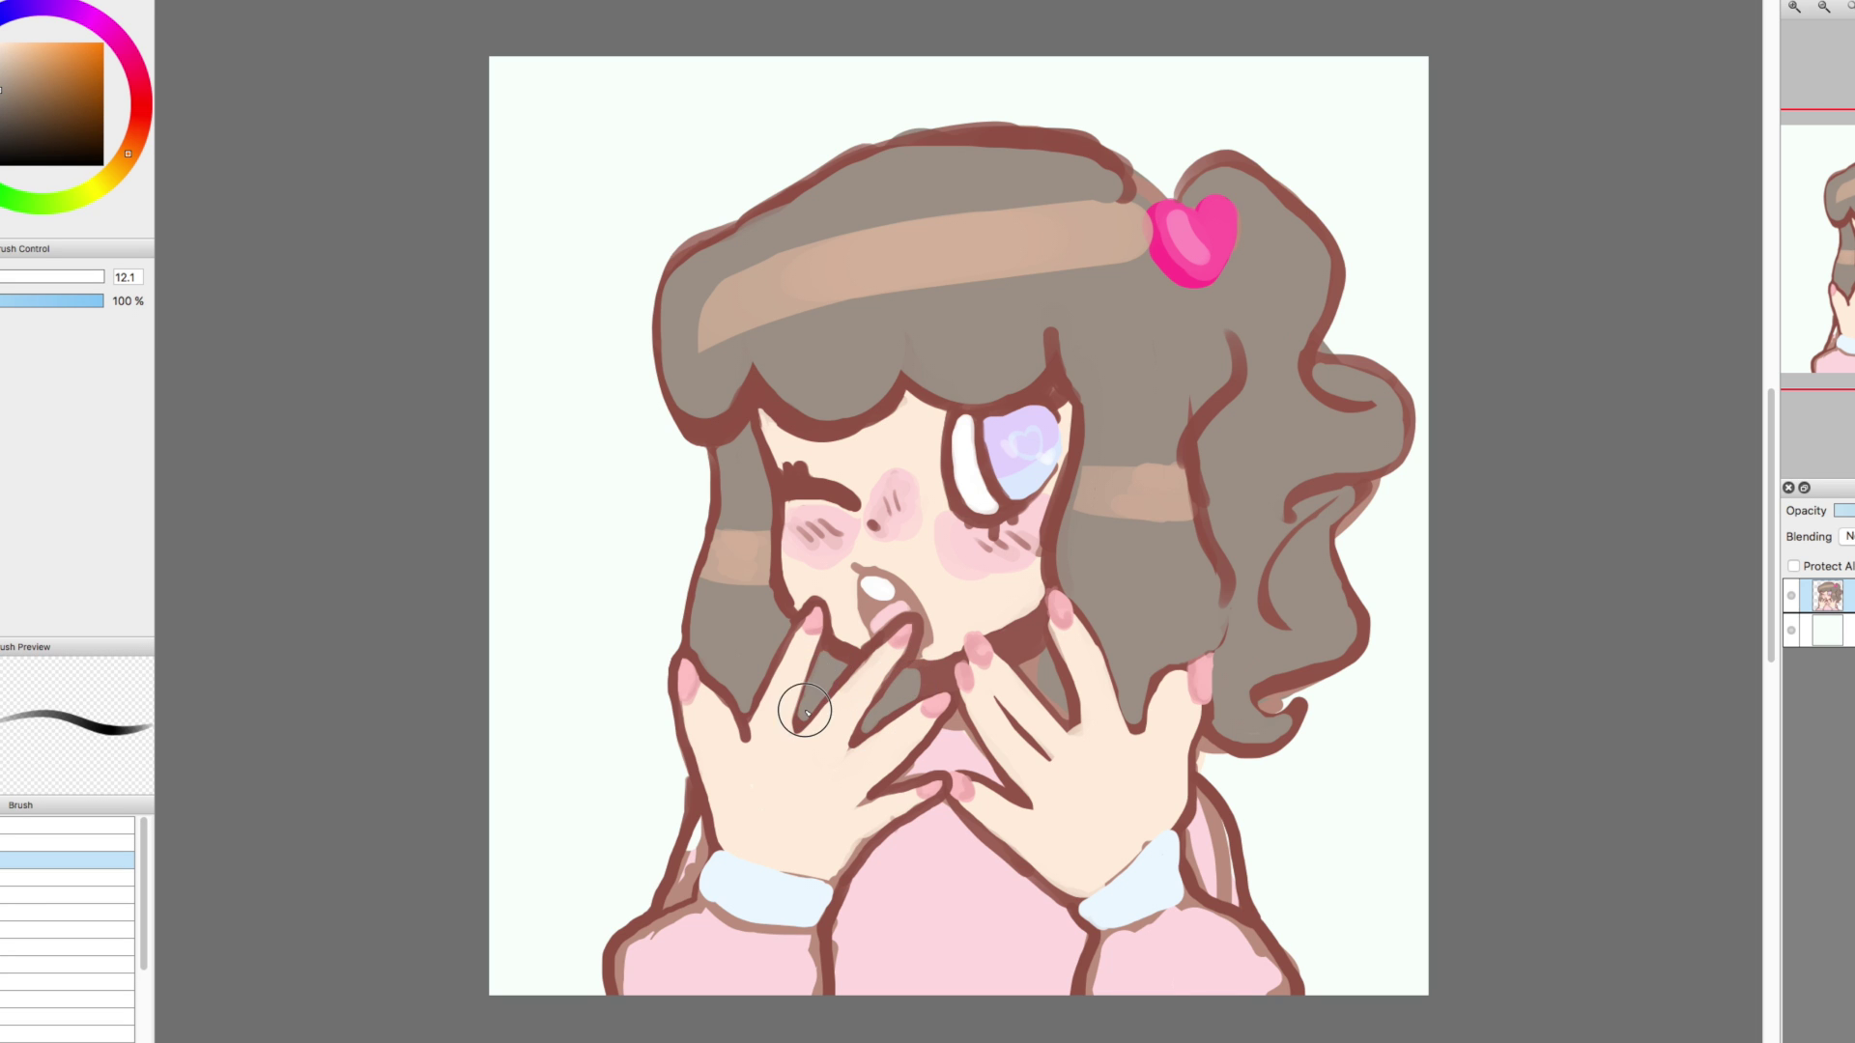
mouse_move(1022, 745)
left_mouse_down()
mouse_move(1034, 672)
mouse_move(1065, 696)
mouse_move(1028, 648)
mouse_move(1053, 708)
mouse_move(1046, 654)
left_mouse_up()
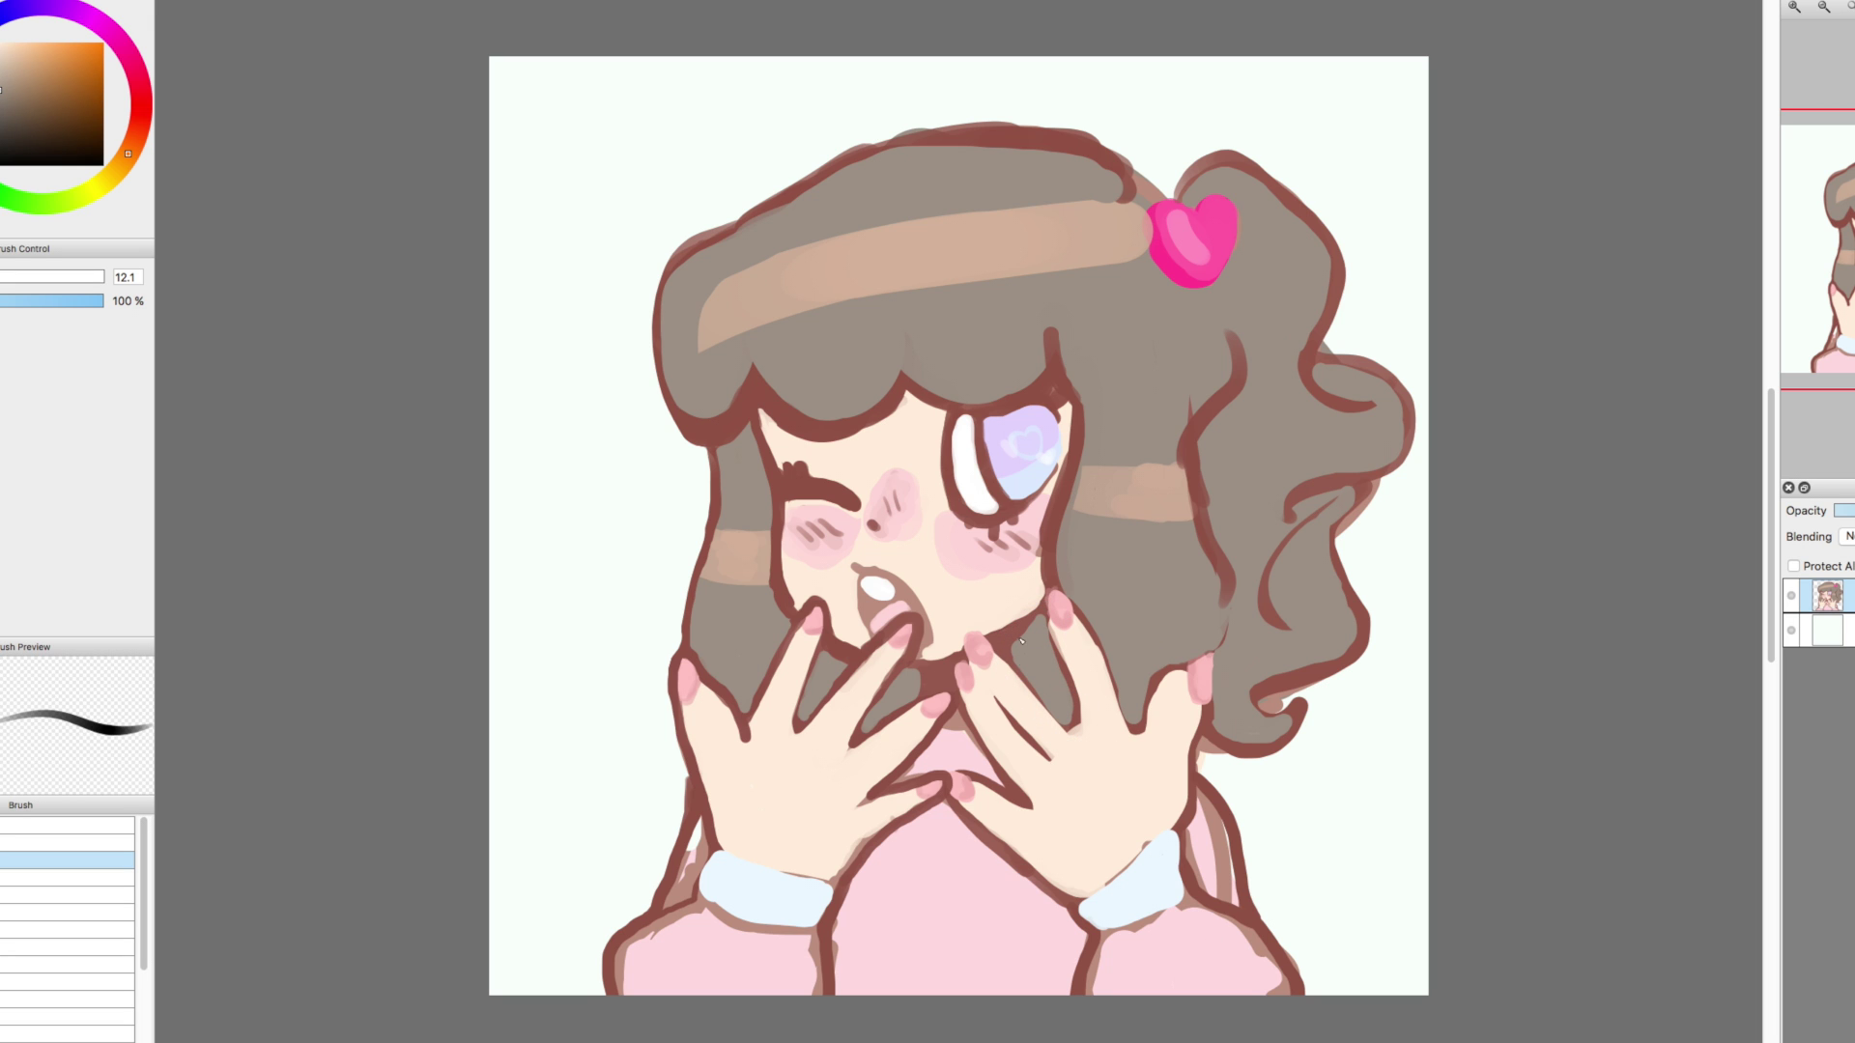
Fill the hair sections behind both arms with light reddish brown at size 18
left_click(688, 899, "alt")
mouse_move(691, 811)
left_mouse_down()
mouse_move(681, 869)
mouse_move(701, 841)
left_mouse_up()
mouse_move(1193, 792)
left_mouse_down()
mouse_move(1222, 899)
mouse_move(1215, 843)
left_mouse_up()
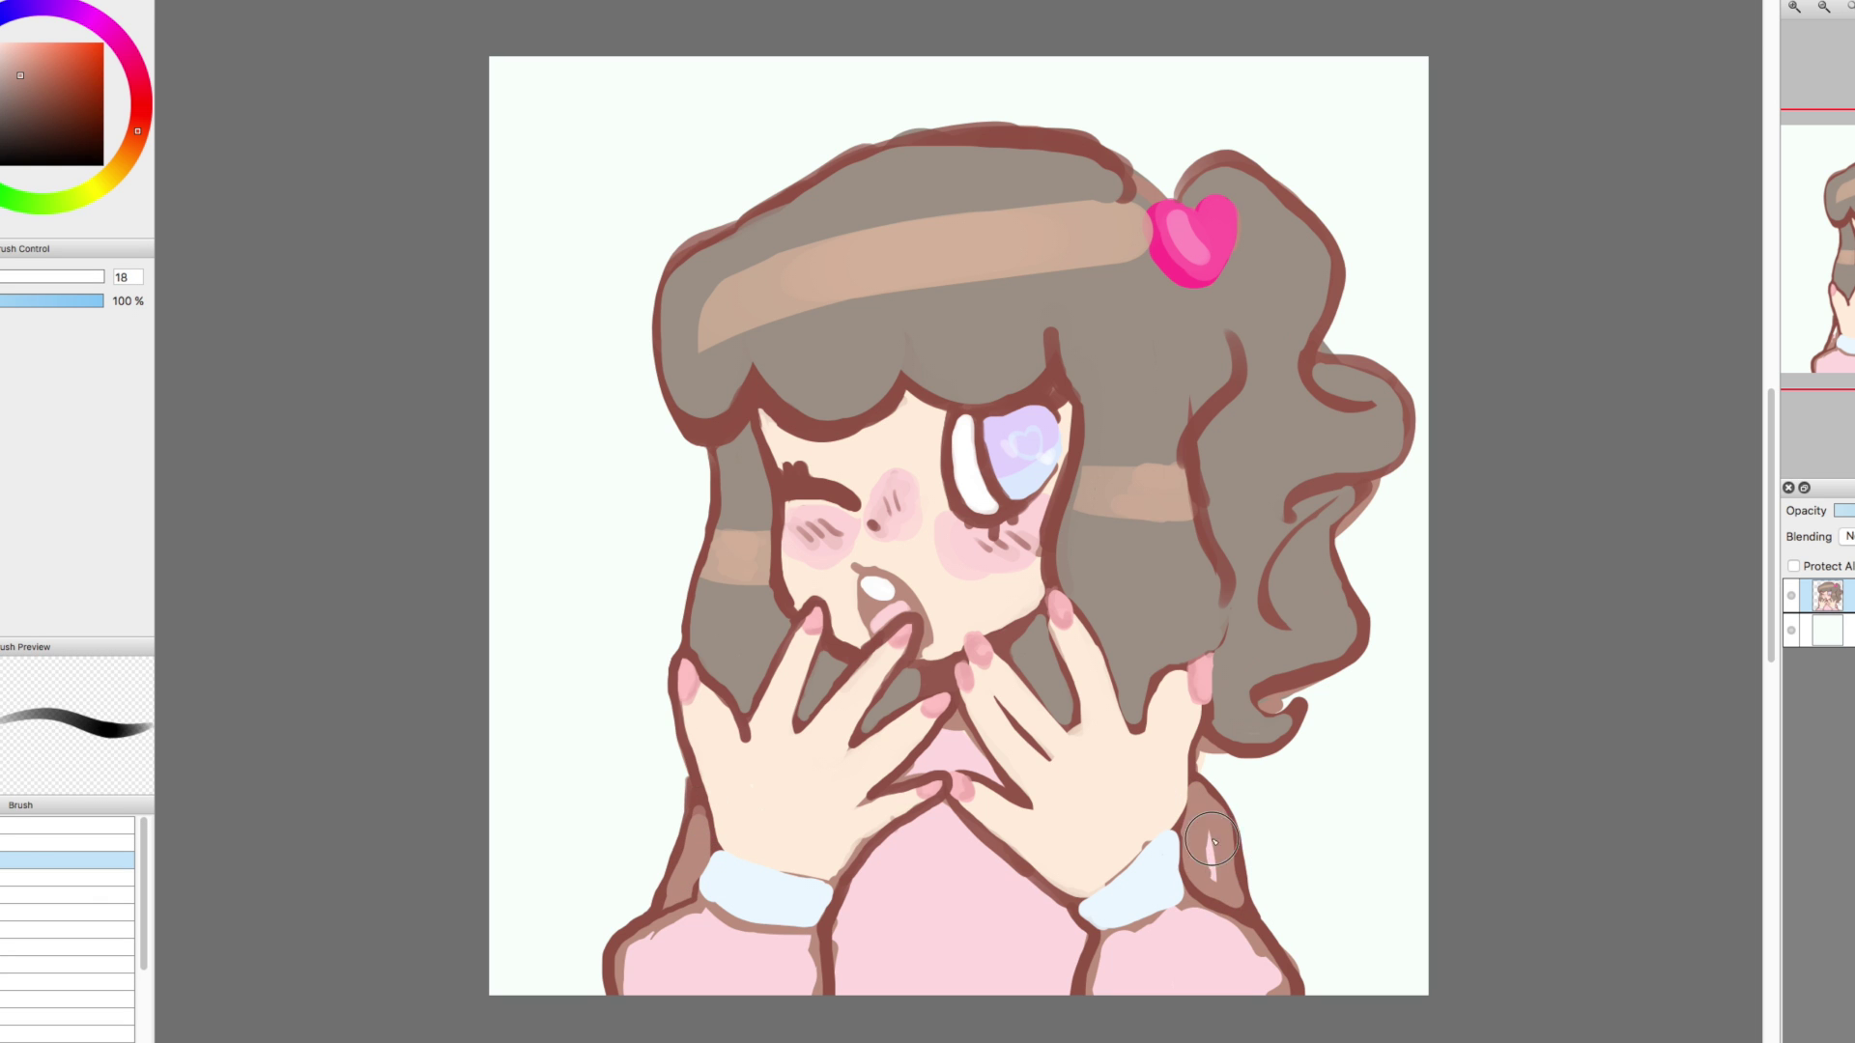
Cover the remaining rough lines inside the sleeves and sweater with the sweater's pink
left_click(527, 679, "alt")
mouse_move(623, 966)
left_mouse_down()
mouse_move(705, 914)
mouse_move(802, 940)
mouse_move(849, 882)
left_mouse_up()
mouse_move(1073, 976)
left_mouse_down()
mouse_move(1126, 895)
mouse_move(1274, 1014)
left_mouse_up()
Erase the stray rough edges around the shoulder, the ponytail curls and the top of the head
key("e")
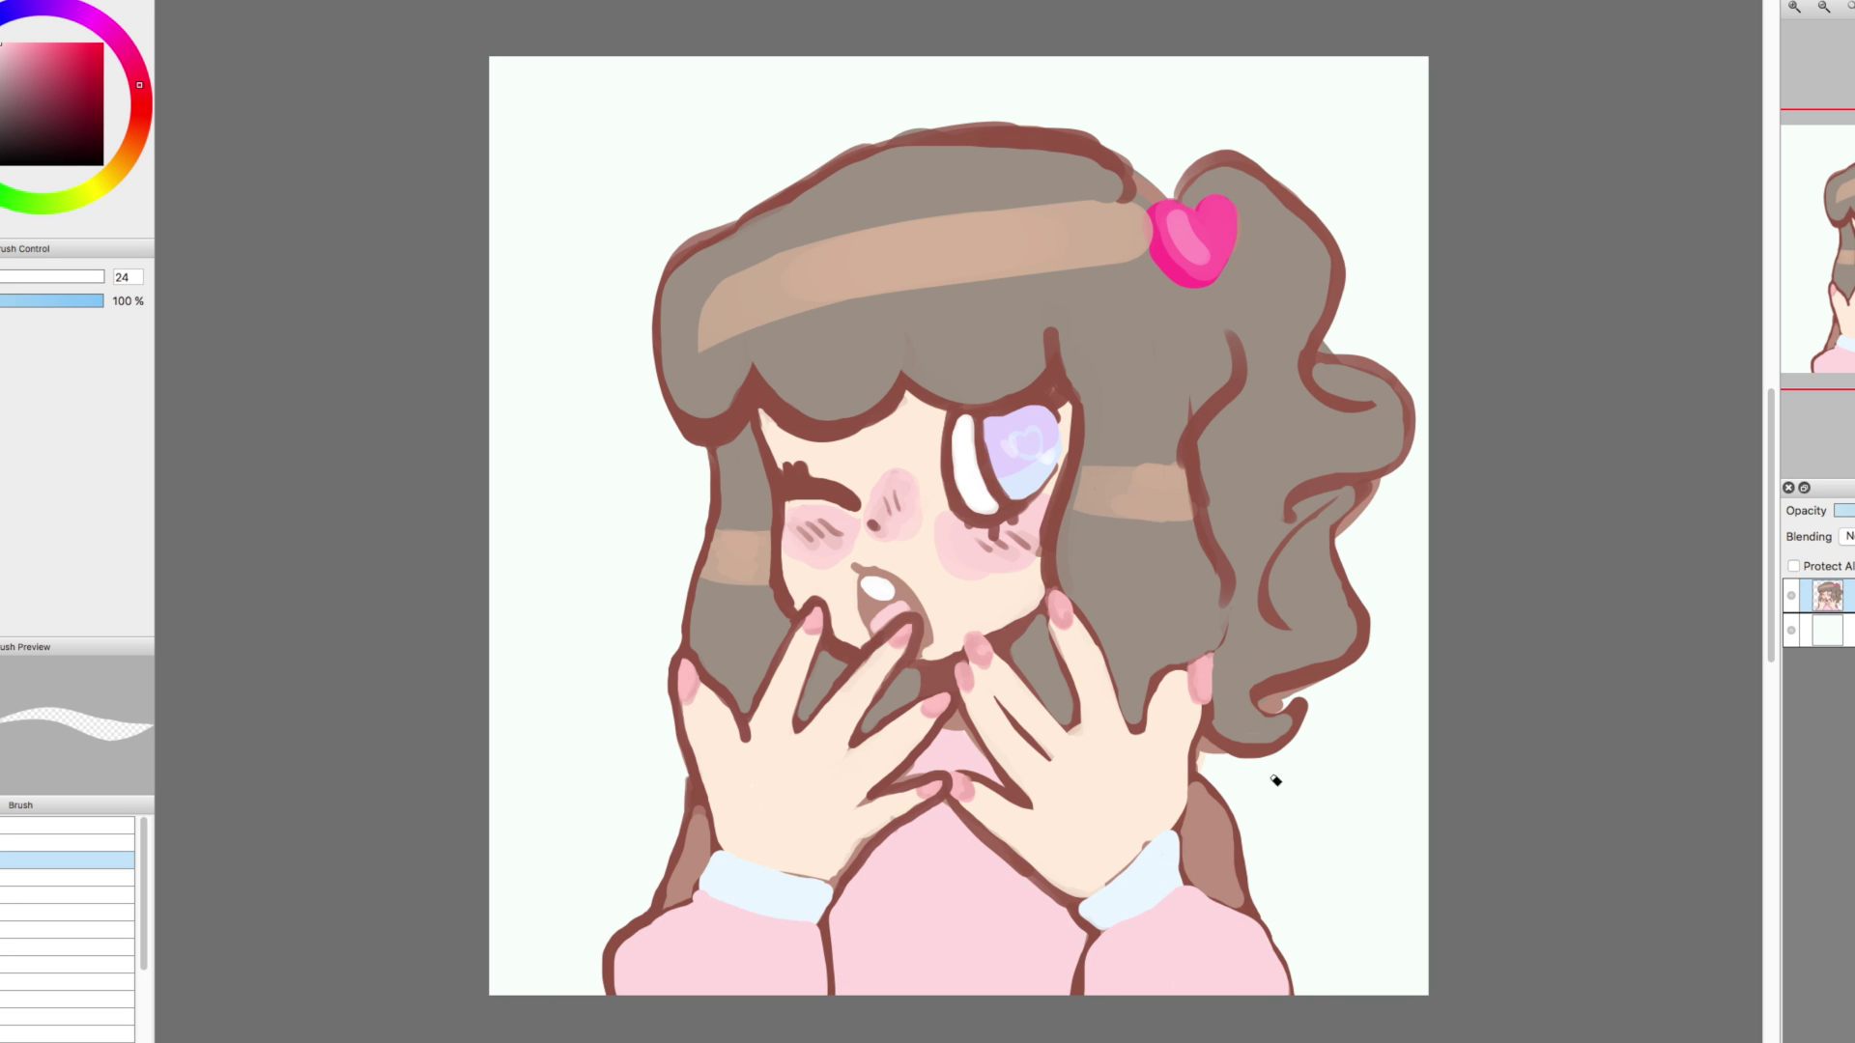
left_click_drag(1200, 766, 1214, 766)
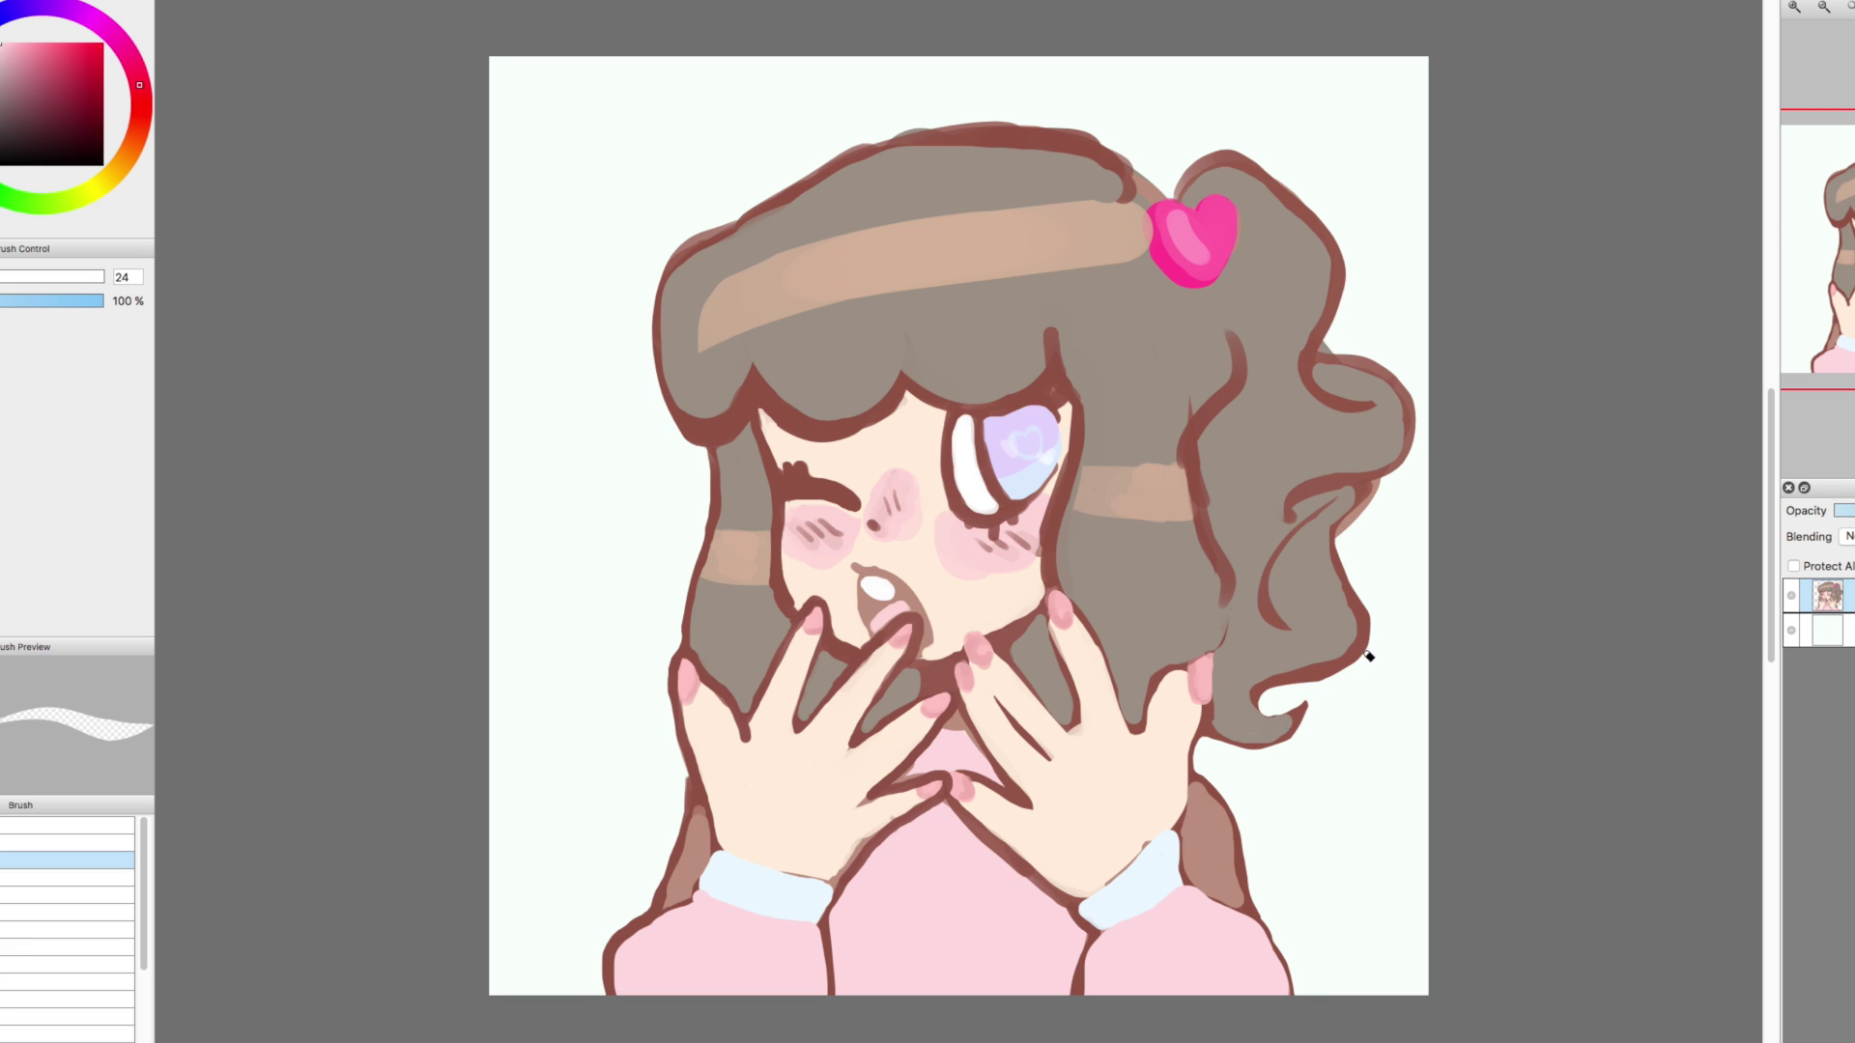
left_click_drag(1381, 500, 1370, 502)
left_click_drag(961, 134, 669, 254)
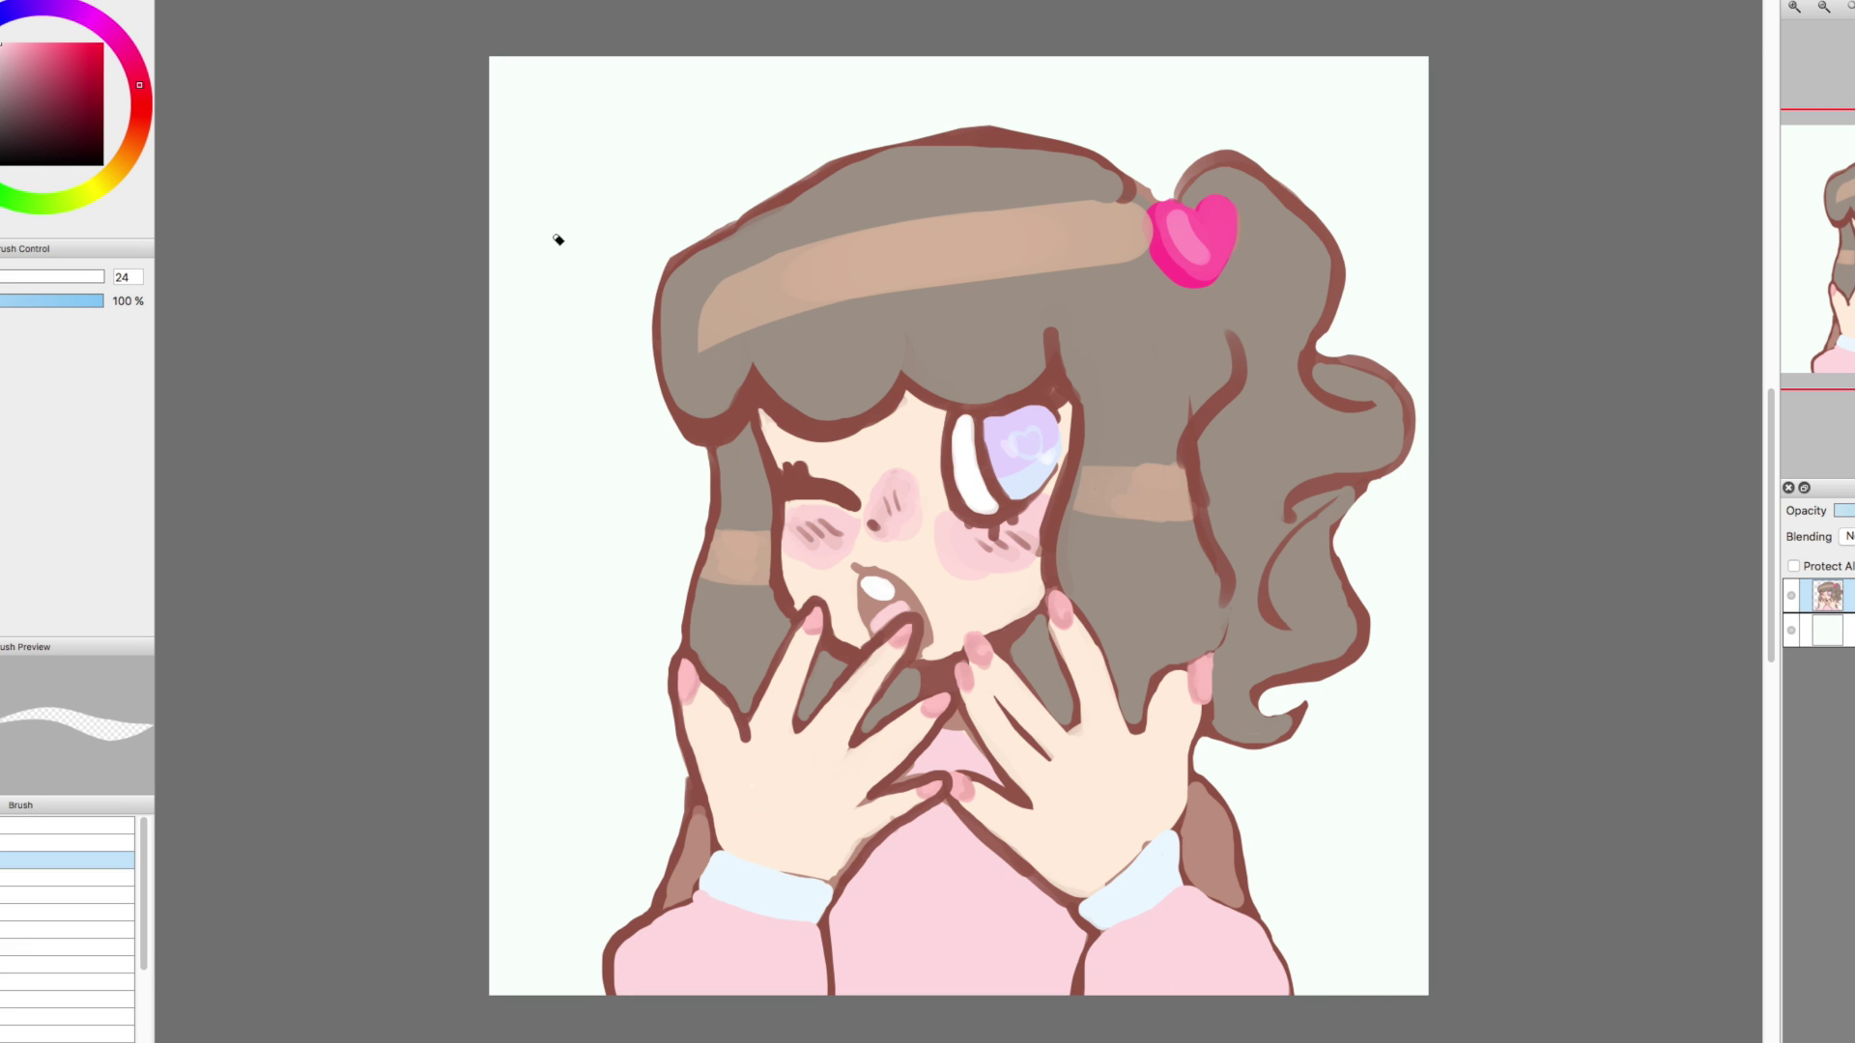
Clean up the fringe and skin at the open eye's outer corner and redraw its lash in dark brown at size 9.6
left_click(1077, 489, "alt")
key("b")
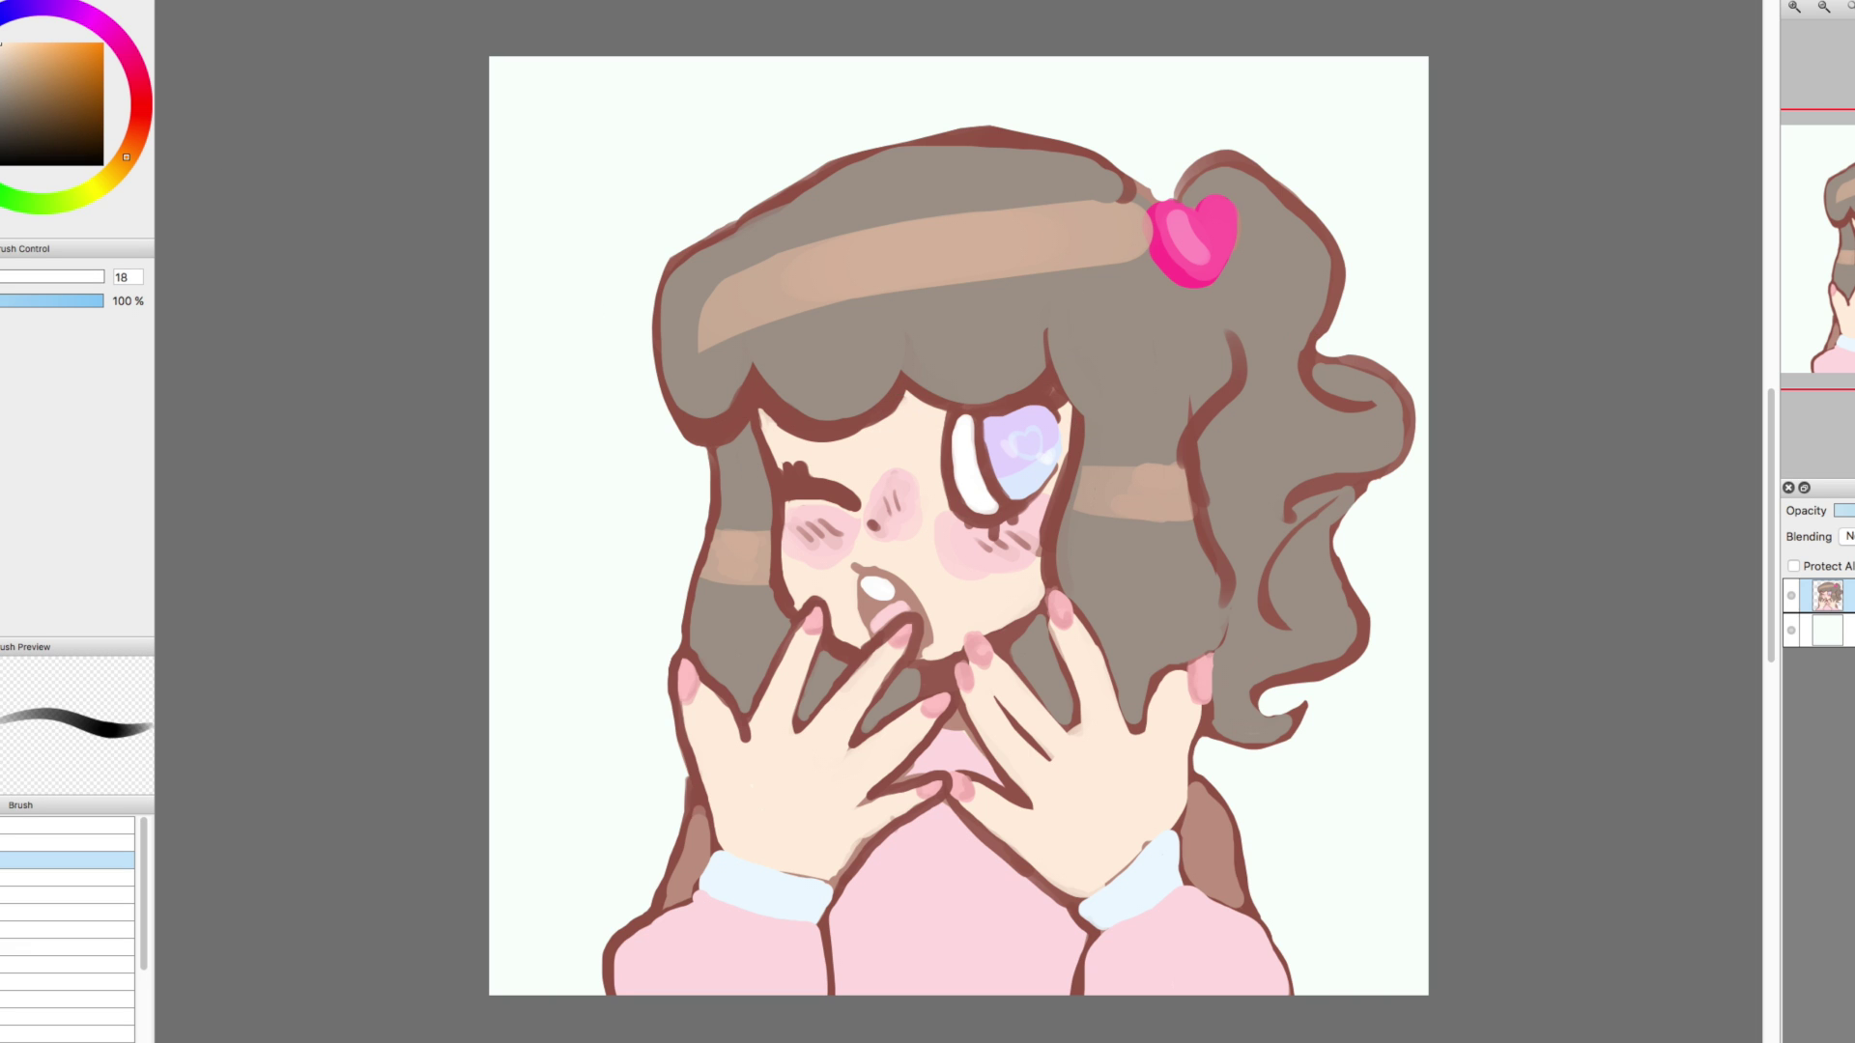
key("bracketleft")
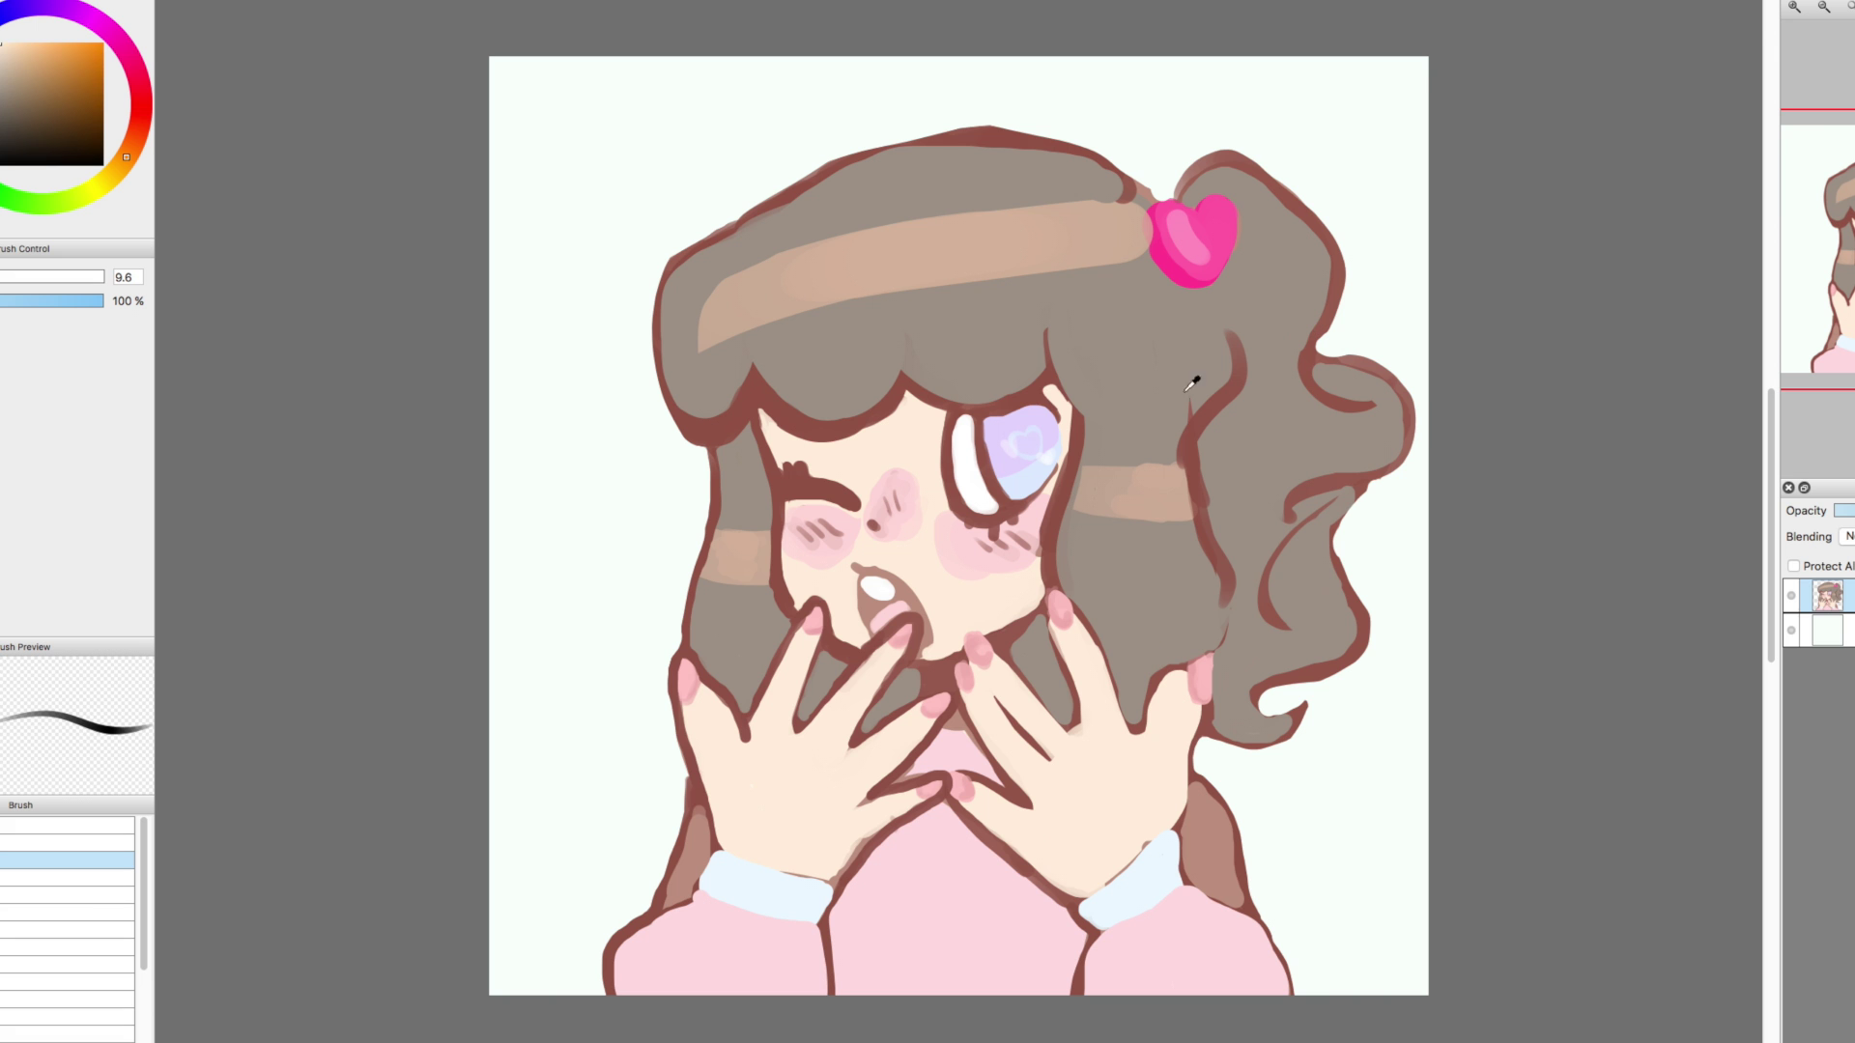
left_click(1042, 410, "alt")
left_click_drag(1035, 390, 1057, 405)
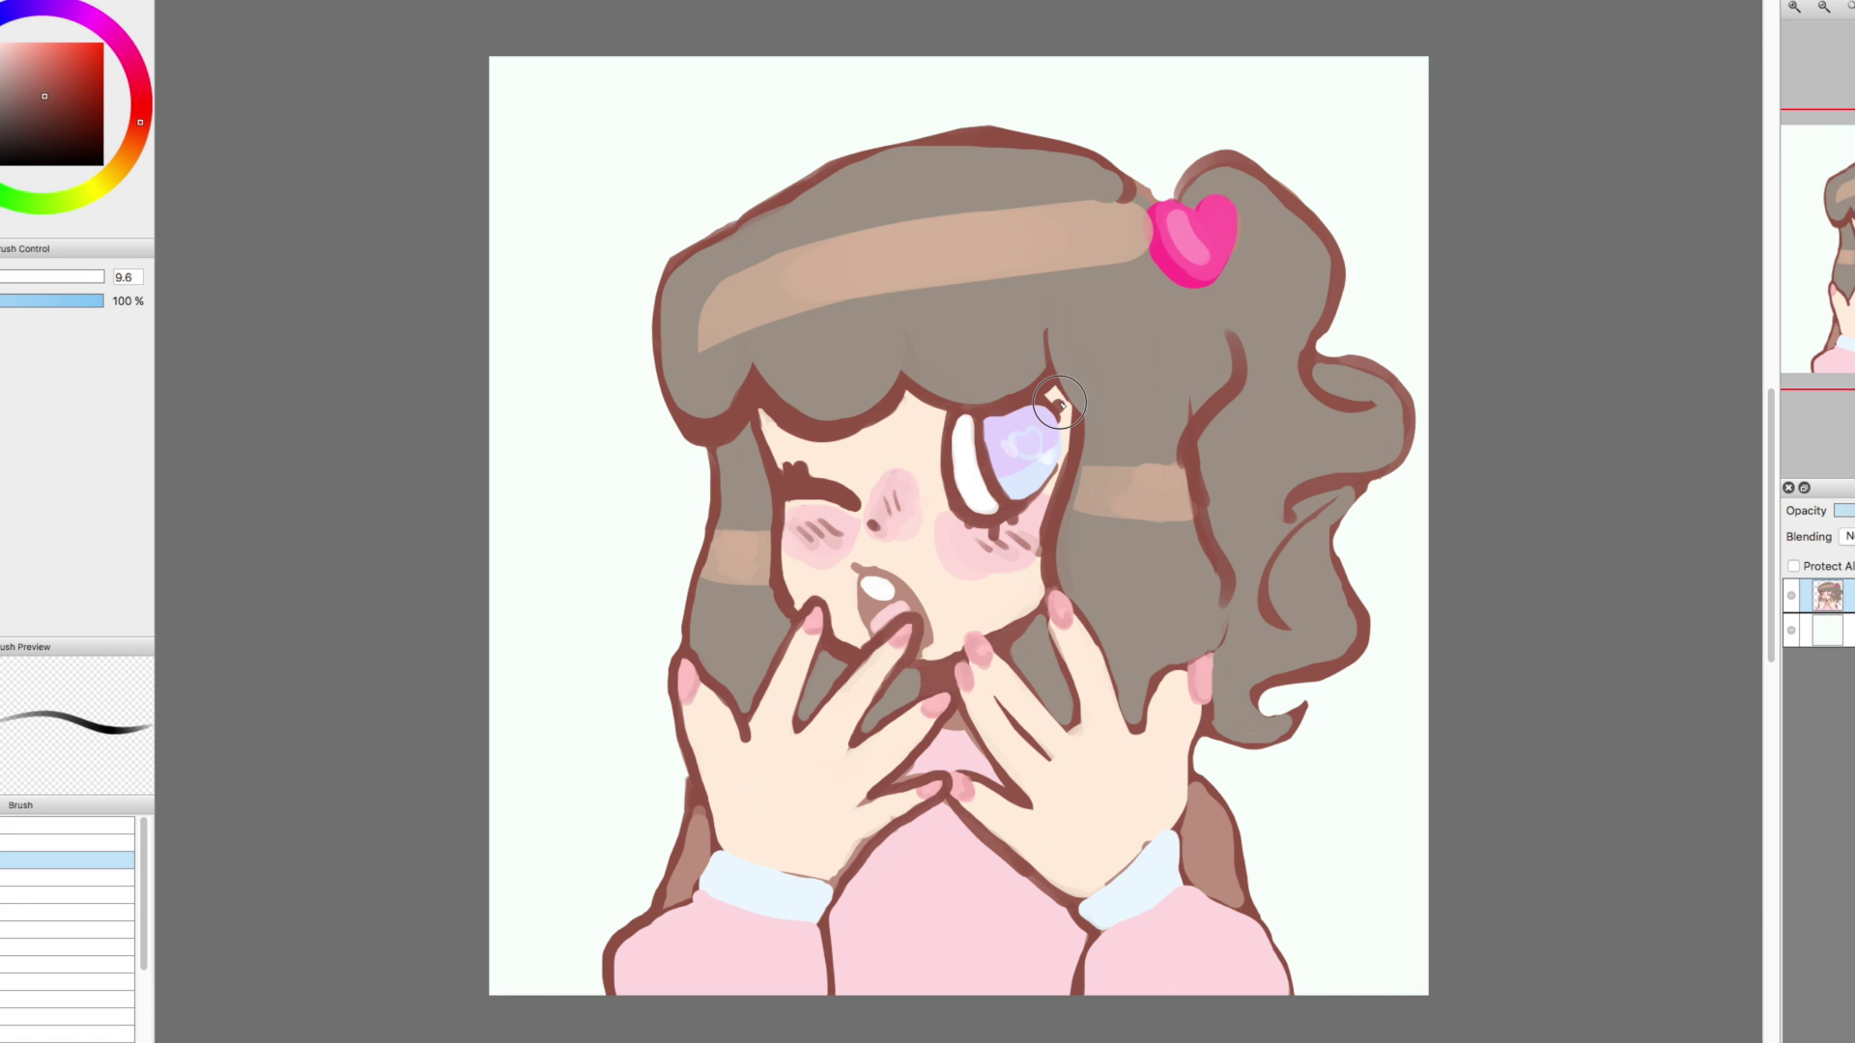
key("super+Tab")
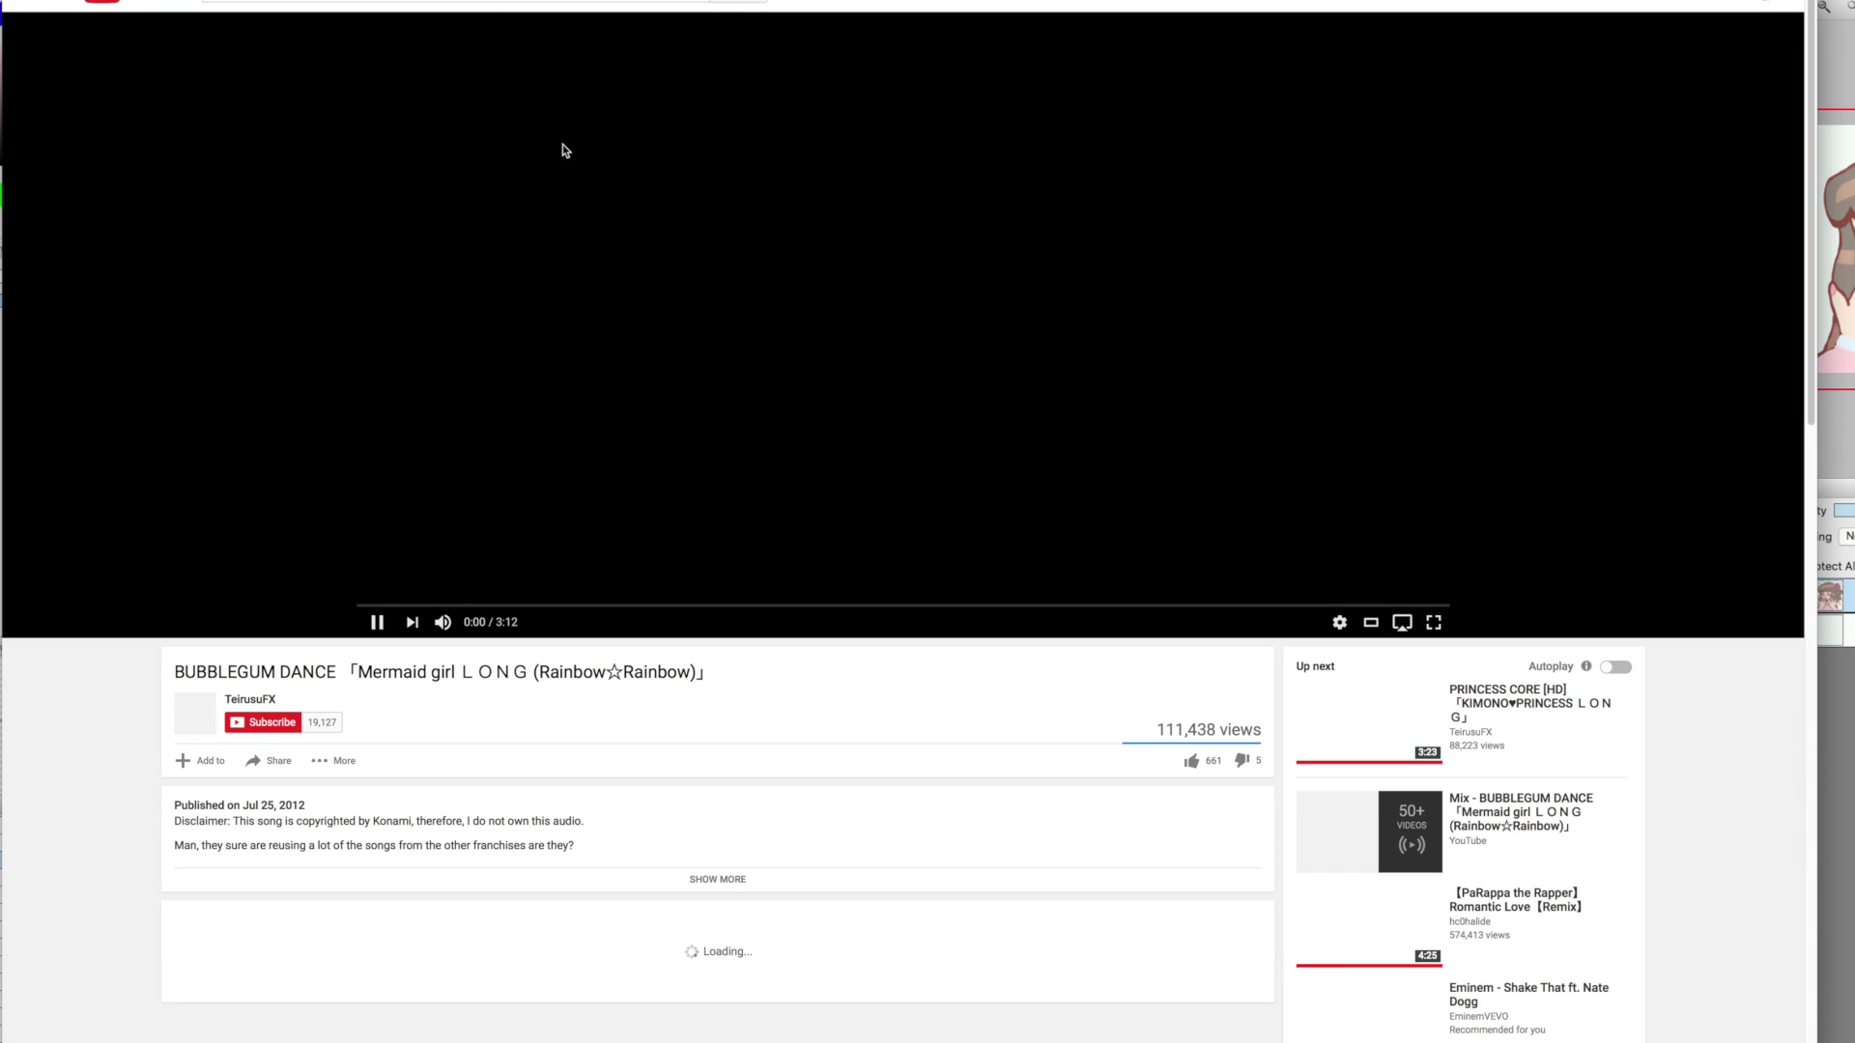
key("super+Tab")
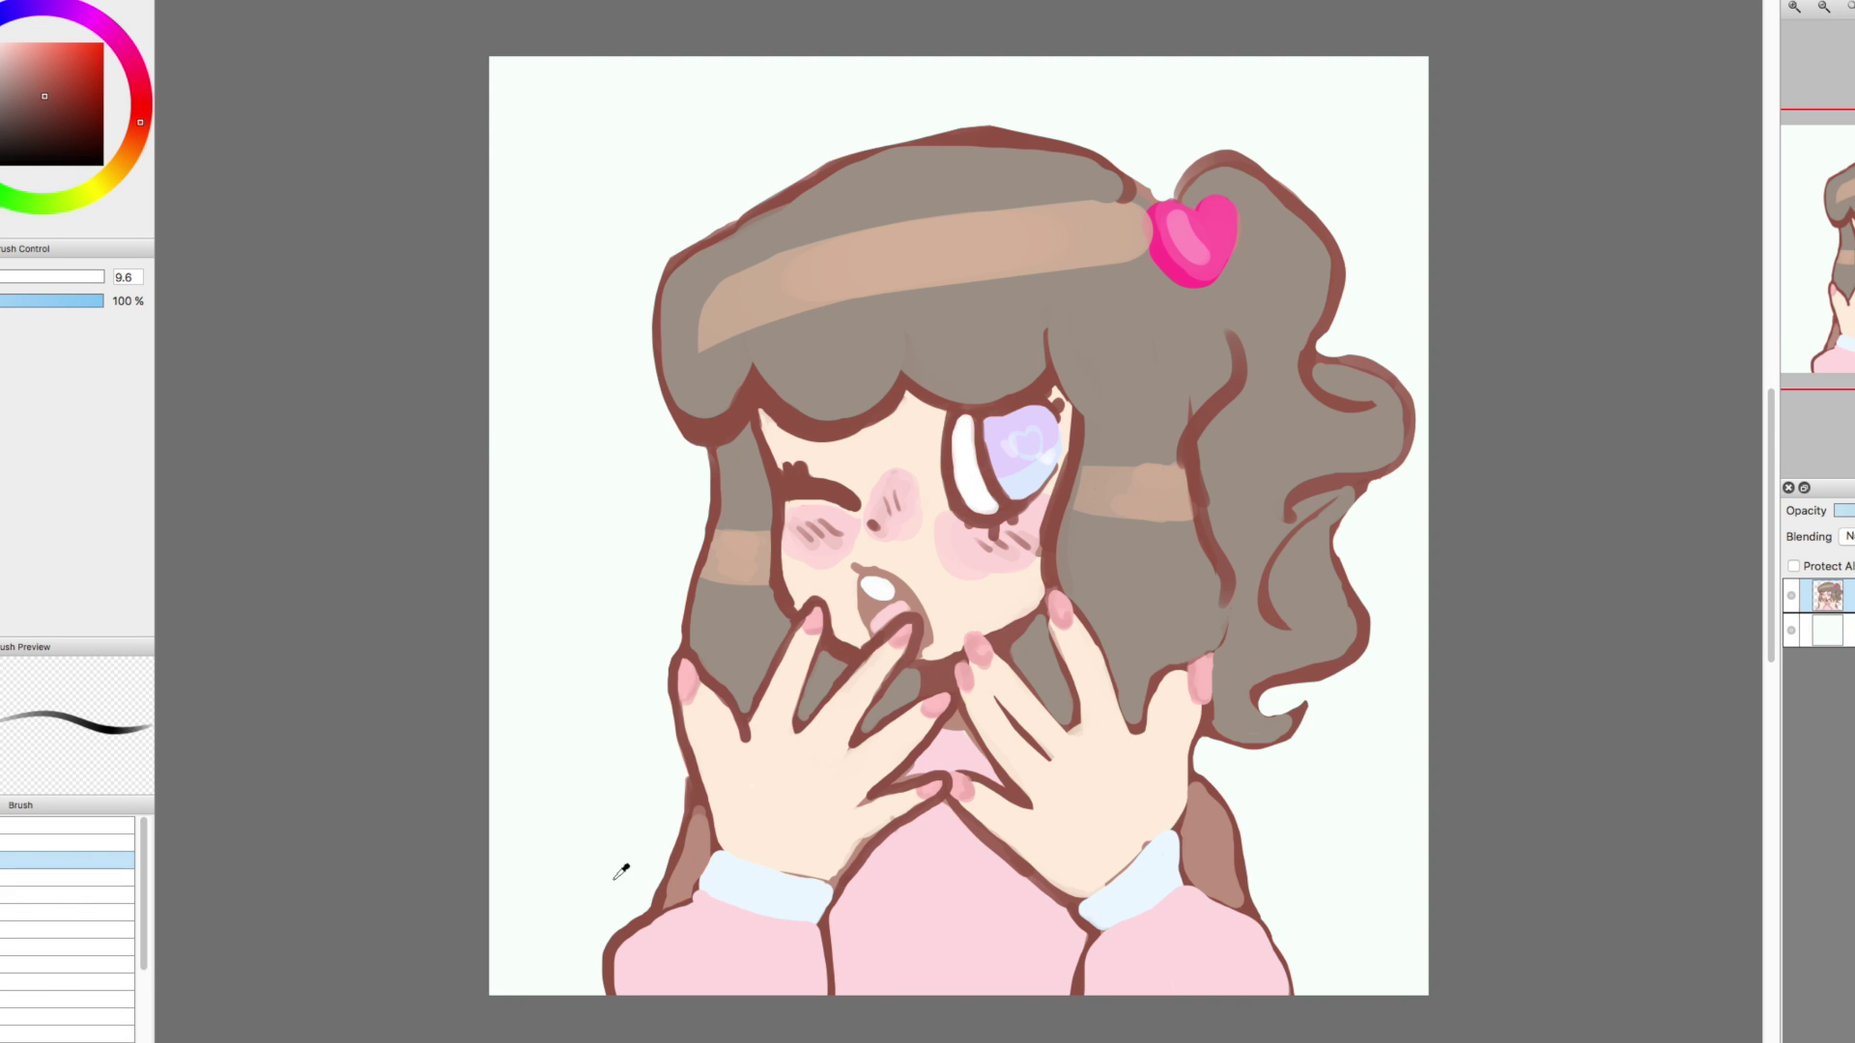
Touch up the neck and wrist colours and outline both cuffs in dark brown at size 7.5, undoing the last stroke
key("bracketright")
left_click(954, 713)
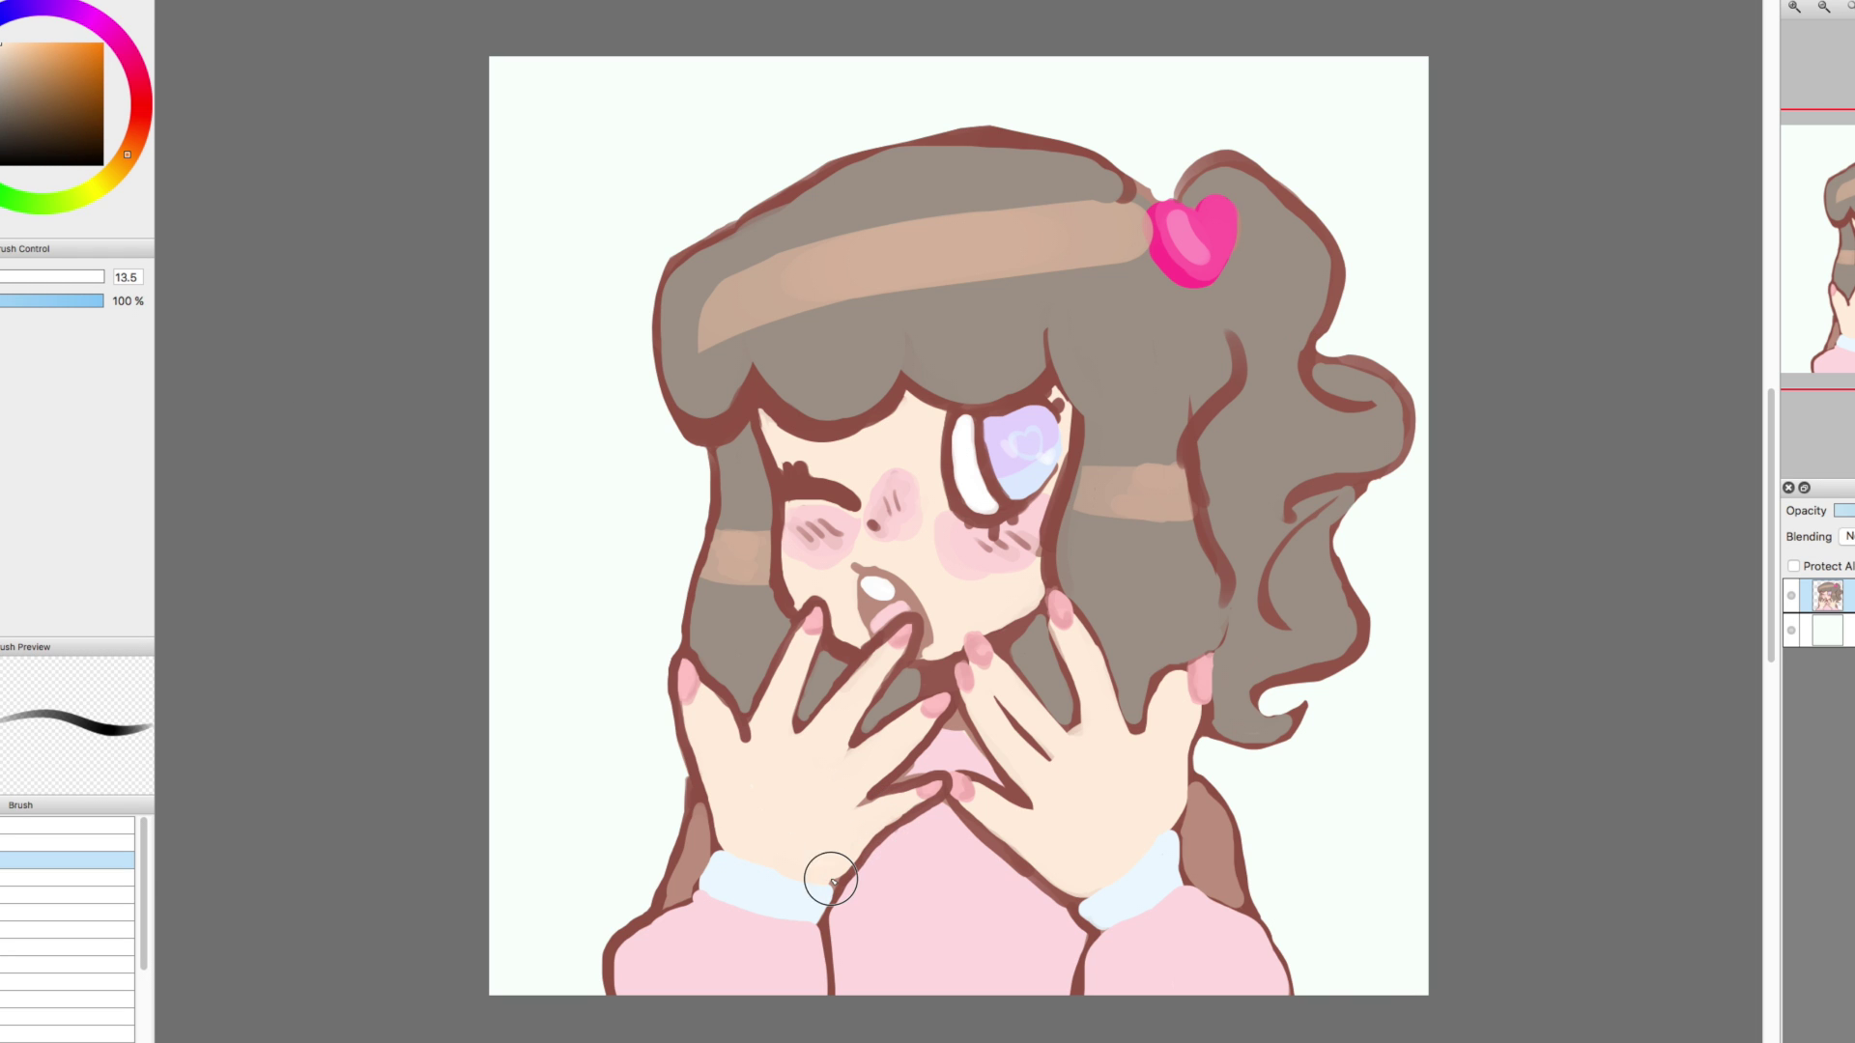
left_click(716, 844, "alt")
key("bracketleft")
key("bracketleft")
left_click_drag(702, 883, 687, 908)
left_click_drag(1080, 901, 1195, 791)
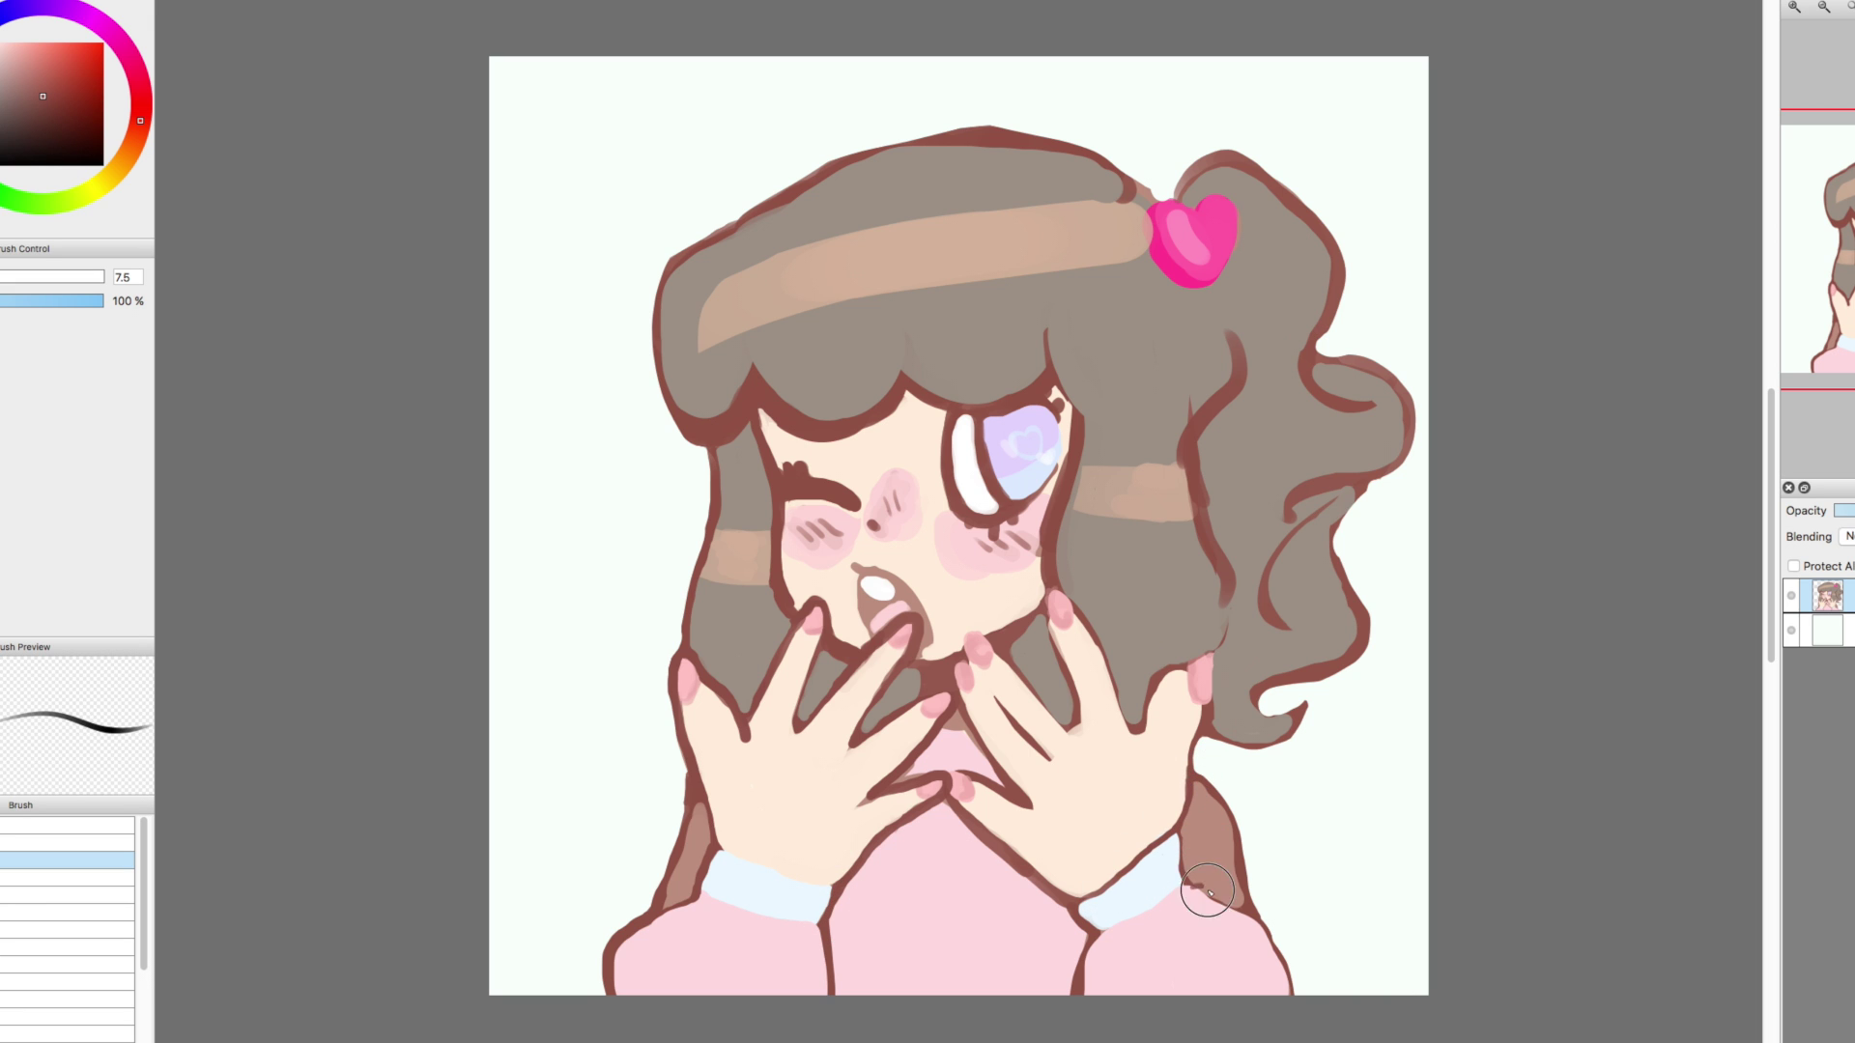
key("ctrl+z")
Draw lavender ribbing stripes across both pale-blue cuffs
left_click(23, 7)
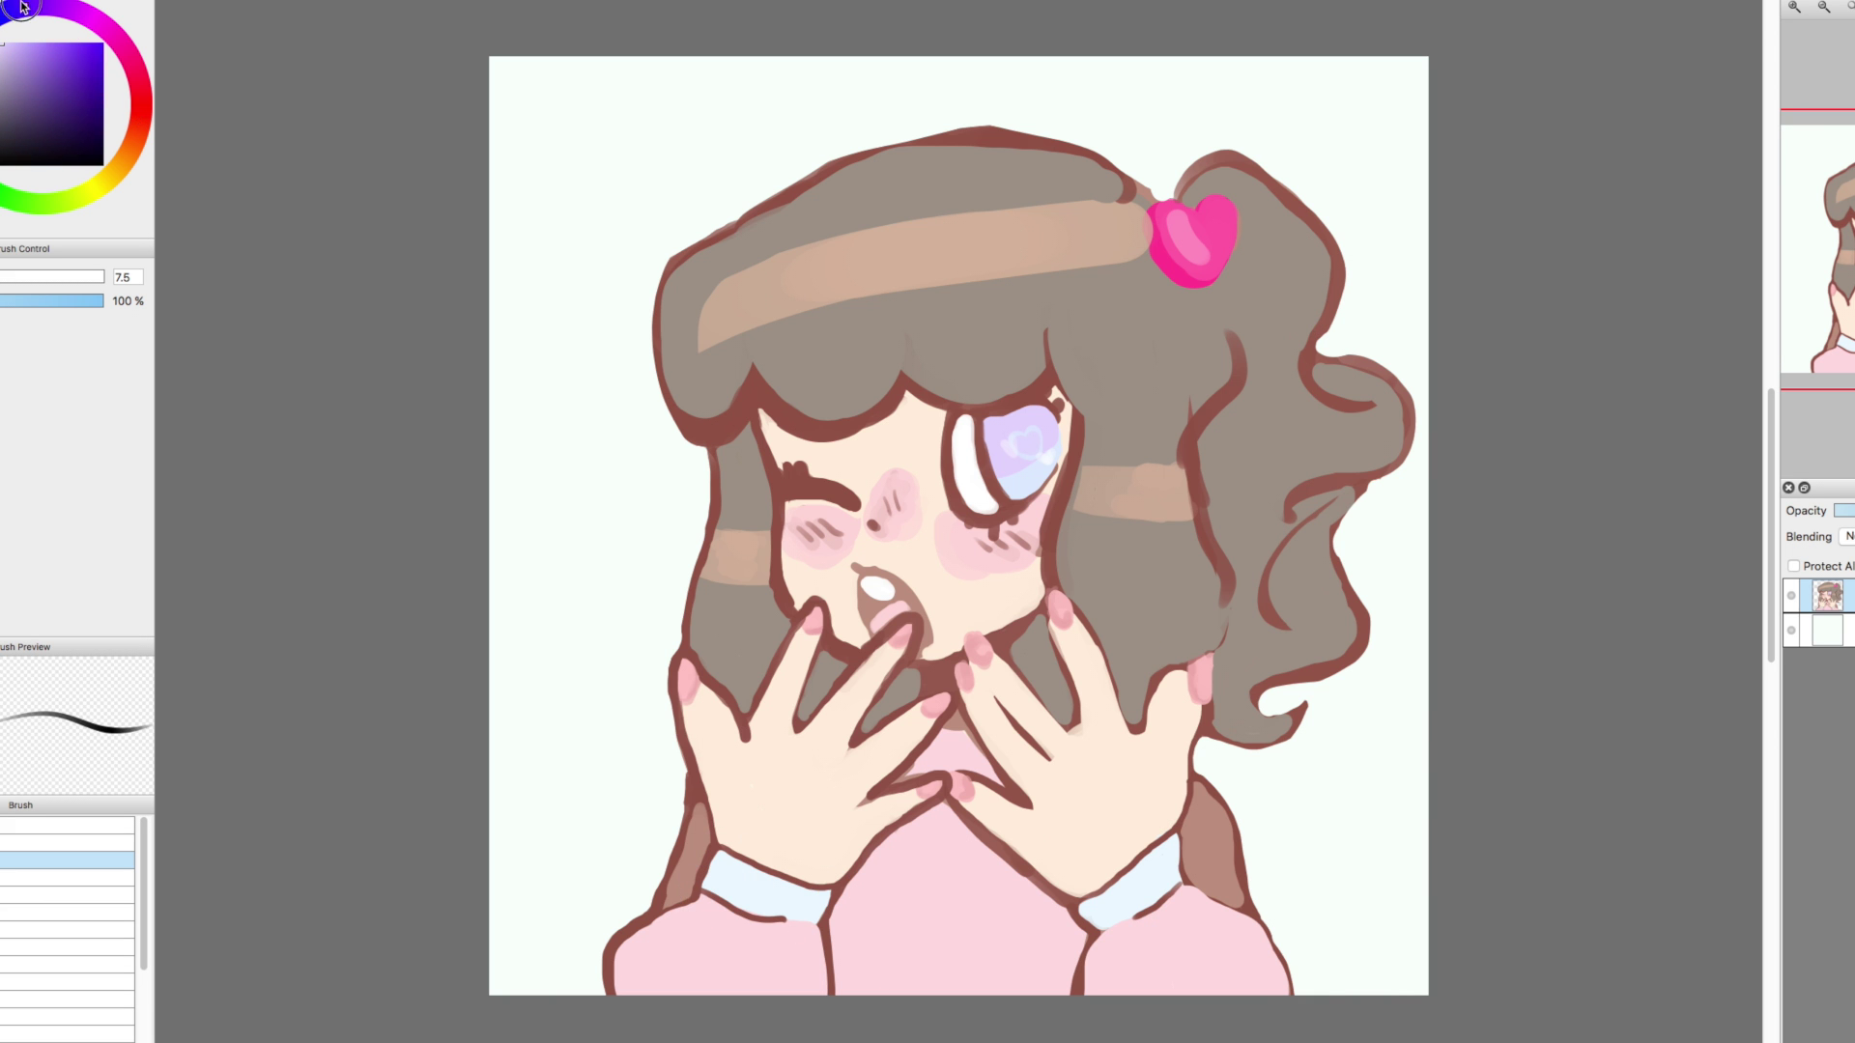
scroll(960, 522, "up", 2)
mouse_move(706, 1005)
left_mouse_down()
mouse_move(637, 344)
mouse_move(632, 414)
left_mouse_up()
left_click_drag(675, 362, 681, 454)
mouse_move(727, 382)
left_mouse_down()
mouse_move(720, 452)
mouse_move(759, 462)
left_mouse_up()
left_click_drag(818, 413, 822, 472)
left_click_drag(1372, 433, 1391, 488)
left_click_drag(1415, 411, 1439, 465)
left_click_drag(1464, 372, 1488, 434)
left_click_drag(1522, 309, 1541, 351)
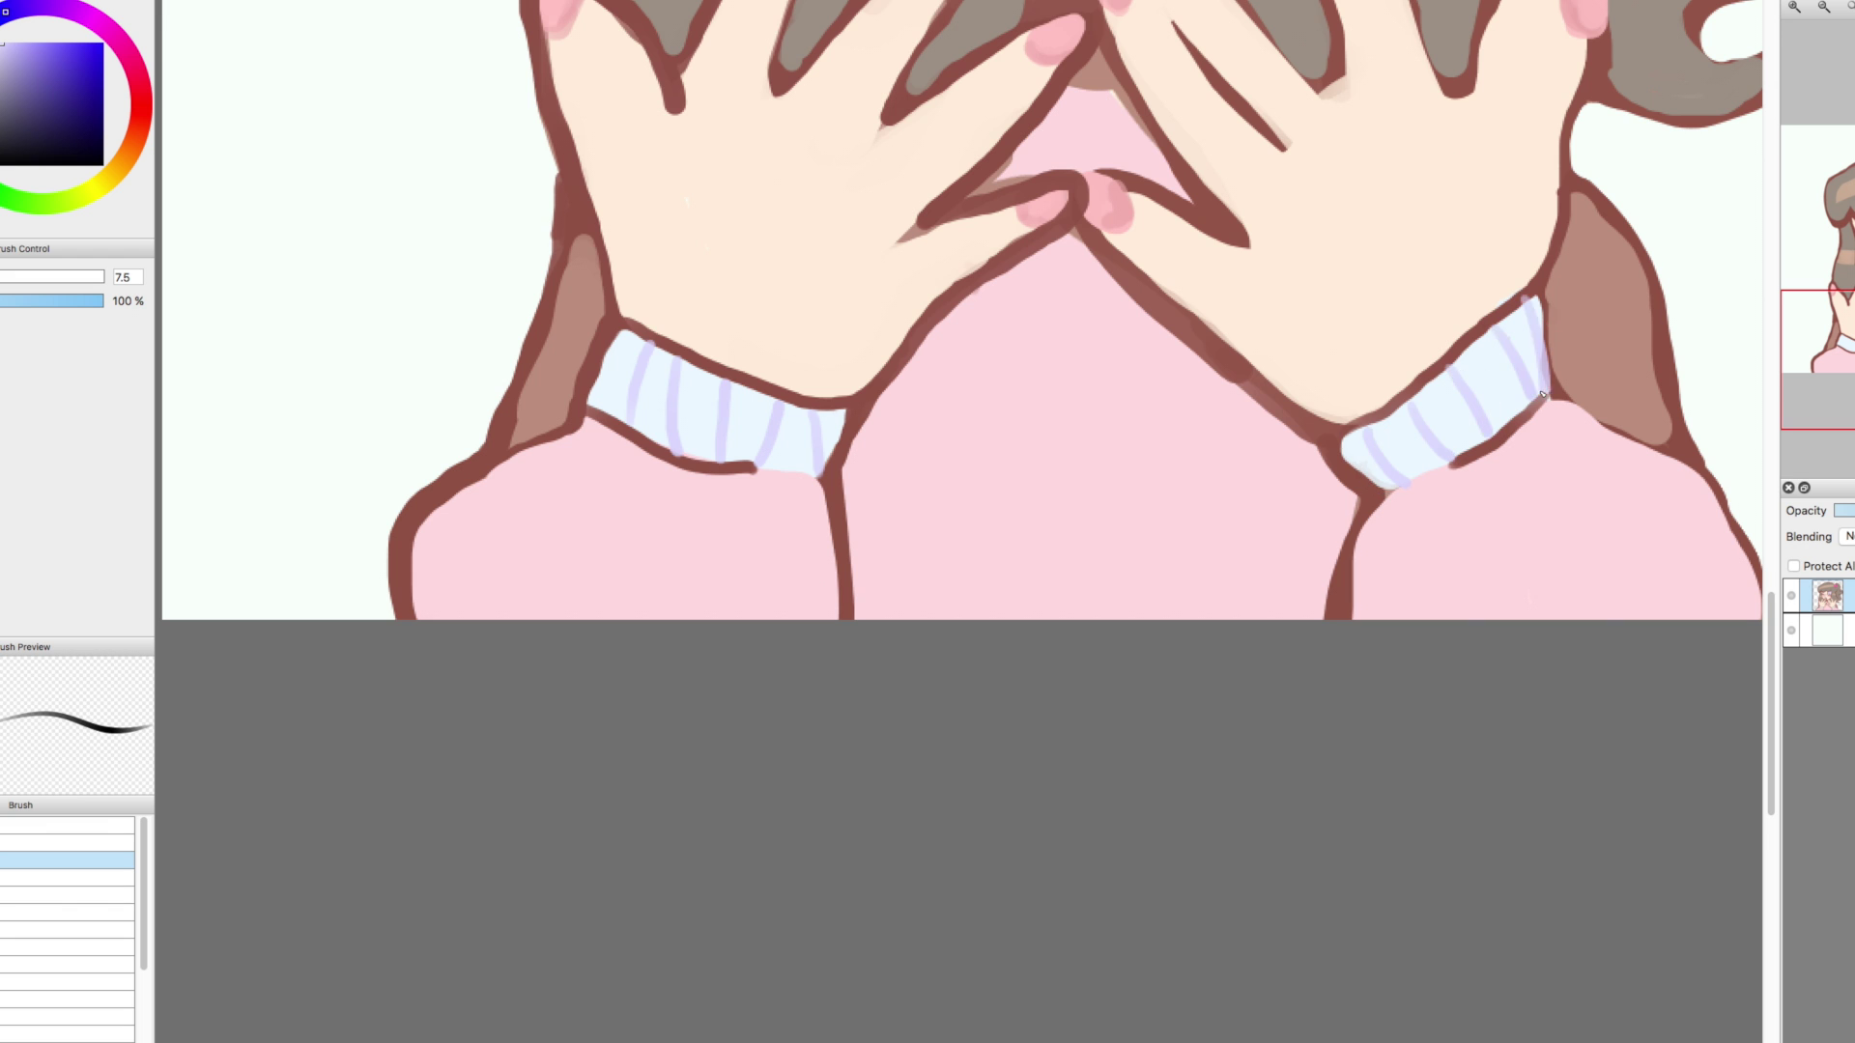
Draw curved dark brown collar lines across the neck opening visible between the hands
scroll(1541, 351, "down", 3)
left_click(1005, 649, "alt")
left_click_drag(1034, 724, 1007, 694)
left_click(944, 541, "alt")
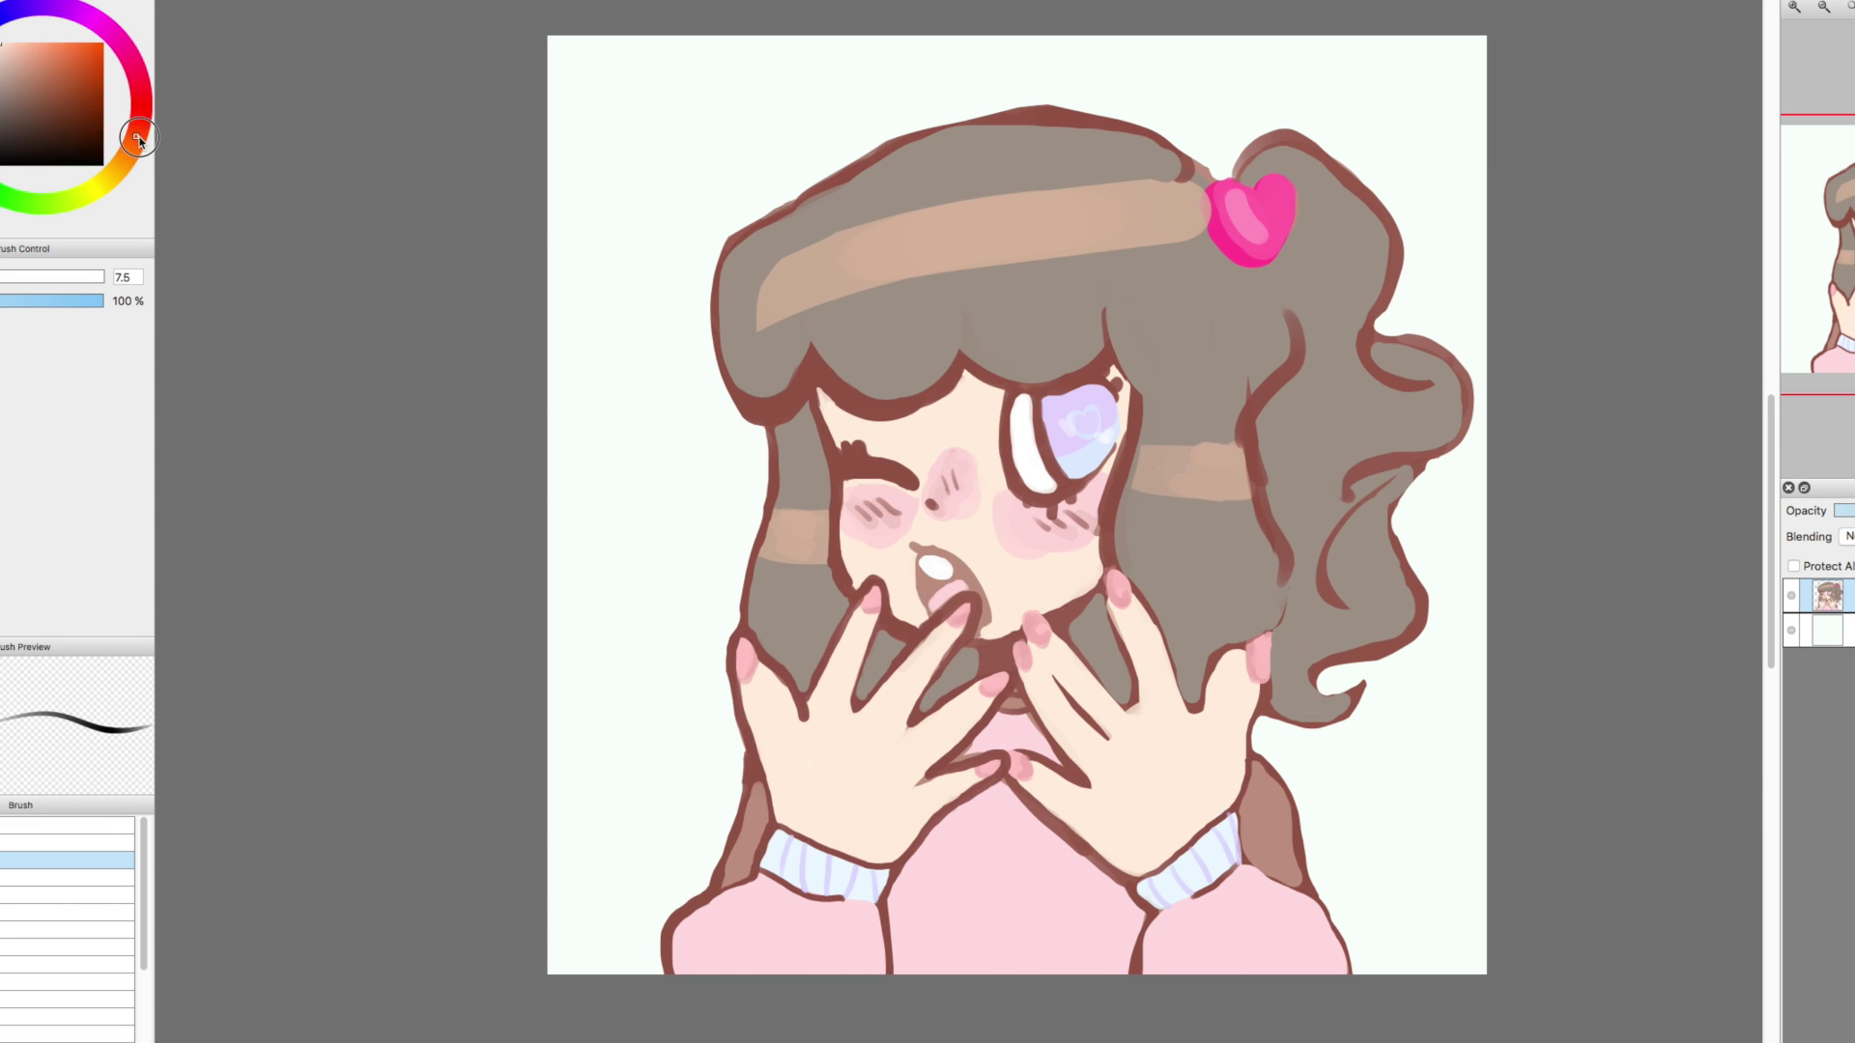
key("bracketright")
left_click_drag(1019, 676, 1005, 707)
scroll(1010, 691, "up", 3)
mouse_move(1087, 884)
left_mouse_down()
mouse_move(1058, 851)
mouse_move(1073, 836)
mouse_move(1082, 855)
left_mouse_up()
key("bracketleft")
key("bracketleft")
key("bracketright")
left_click_drag(1010, 966, 1136, 967)
mouse_move(1019, 933)
left_mouse_down()
mouse_move(1126, 933)
mouse_move(1106, 904)
left_mouse_up()
left_click_drag(1048, 875, 1092, 875)
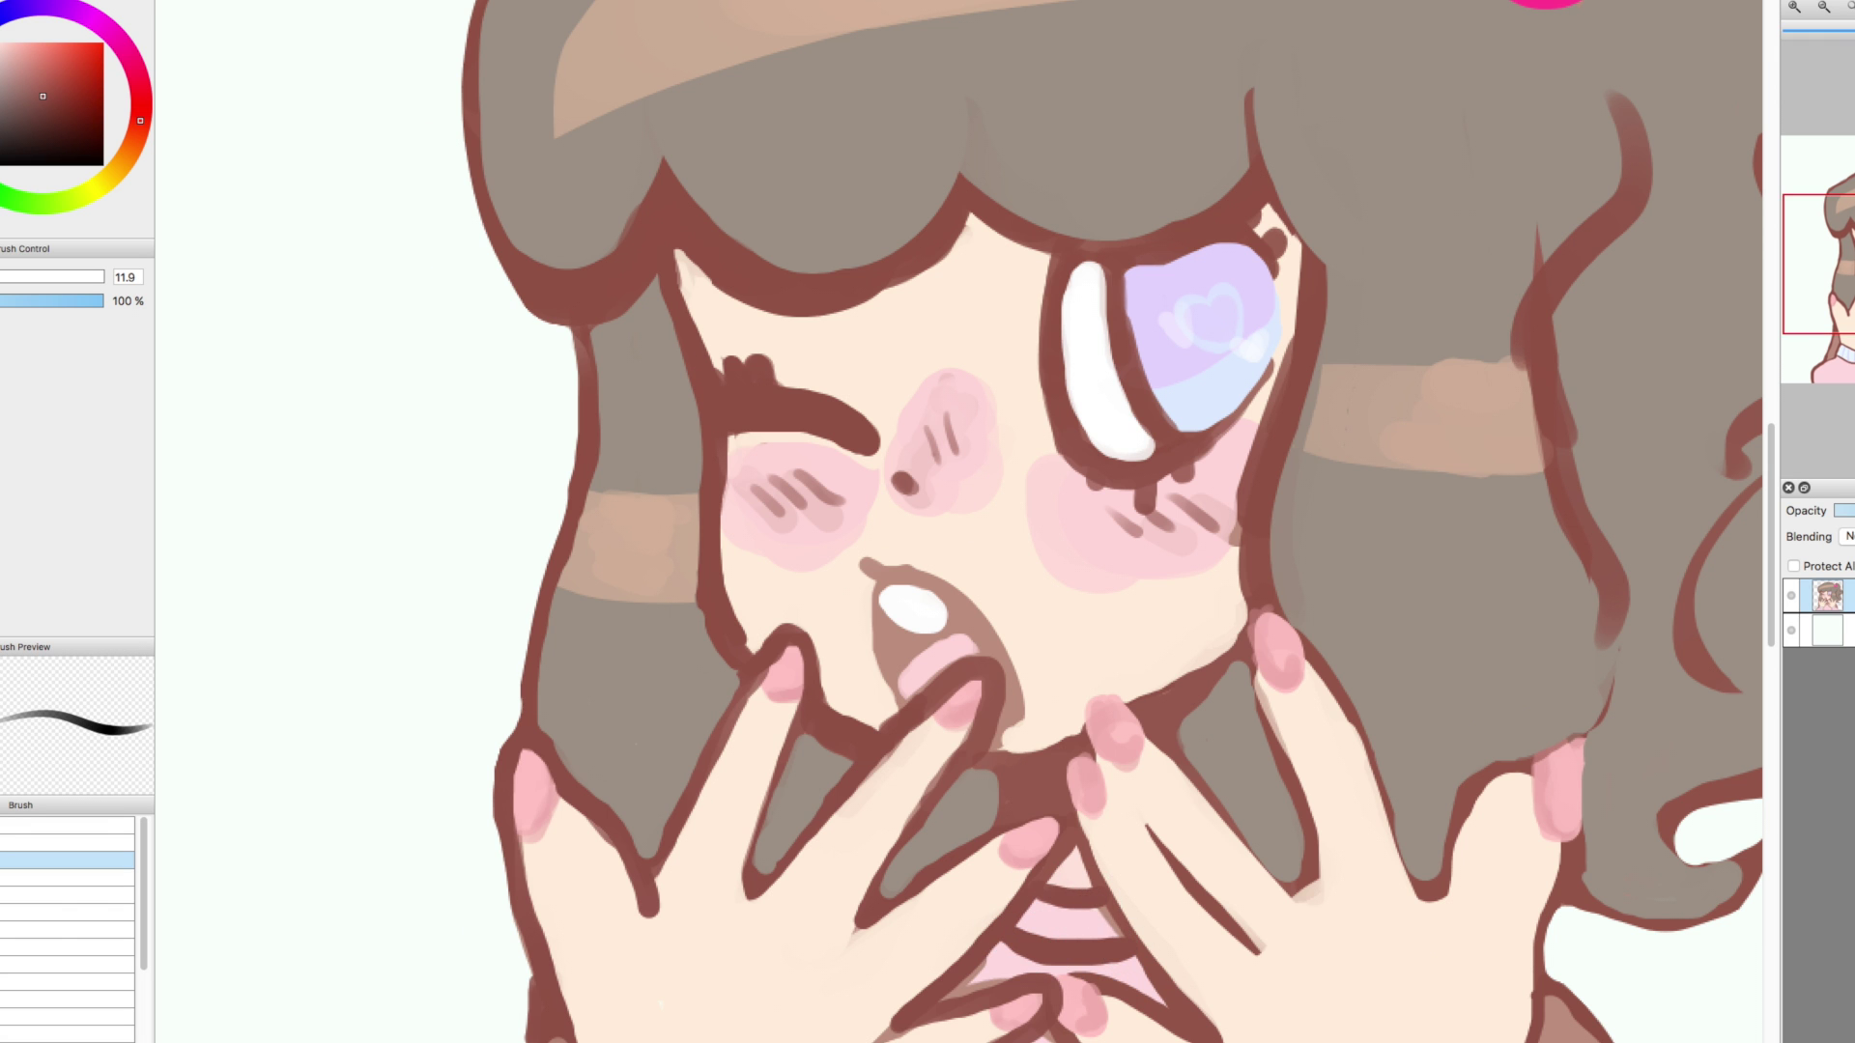
Fill the collar pale blue with lavender ribbing stripes and touch up the sweater pink beneath it
scroll(802, 522, "down", 5)
mouse_move(913, 449)
left_mouse_down()
mouse_move(994, 446)
mouse_move(923, 442)
mouse_move(997, 467)
mouse_move(928, 478)
left_mouse_up()
left_click(513, 720, "alt")
key("bracketleft")
mouse_move(951, 437)
left_mouse_down()
mouse_move(952, 479)
mouse_move(972, 479)
left_mouse_up()
left_click_drag(997, 443, 995, 476)
left_click(958, 559, "alt")
left_click_drag(838, 526, 923, 521)
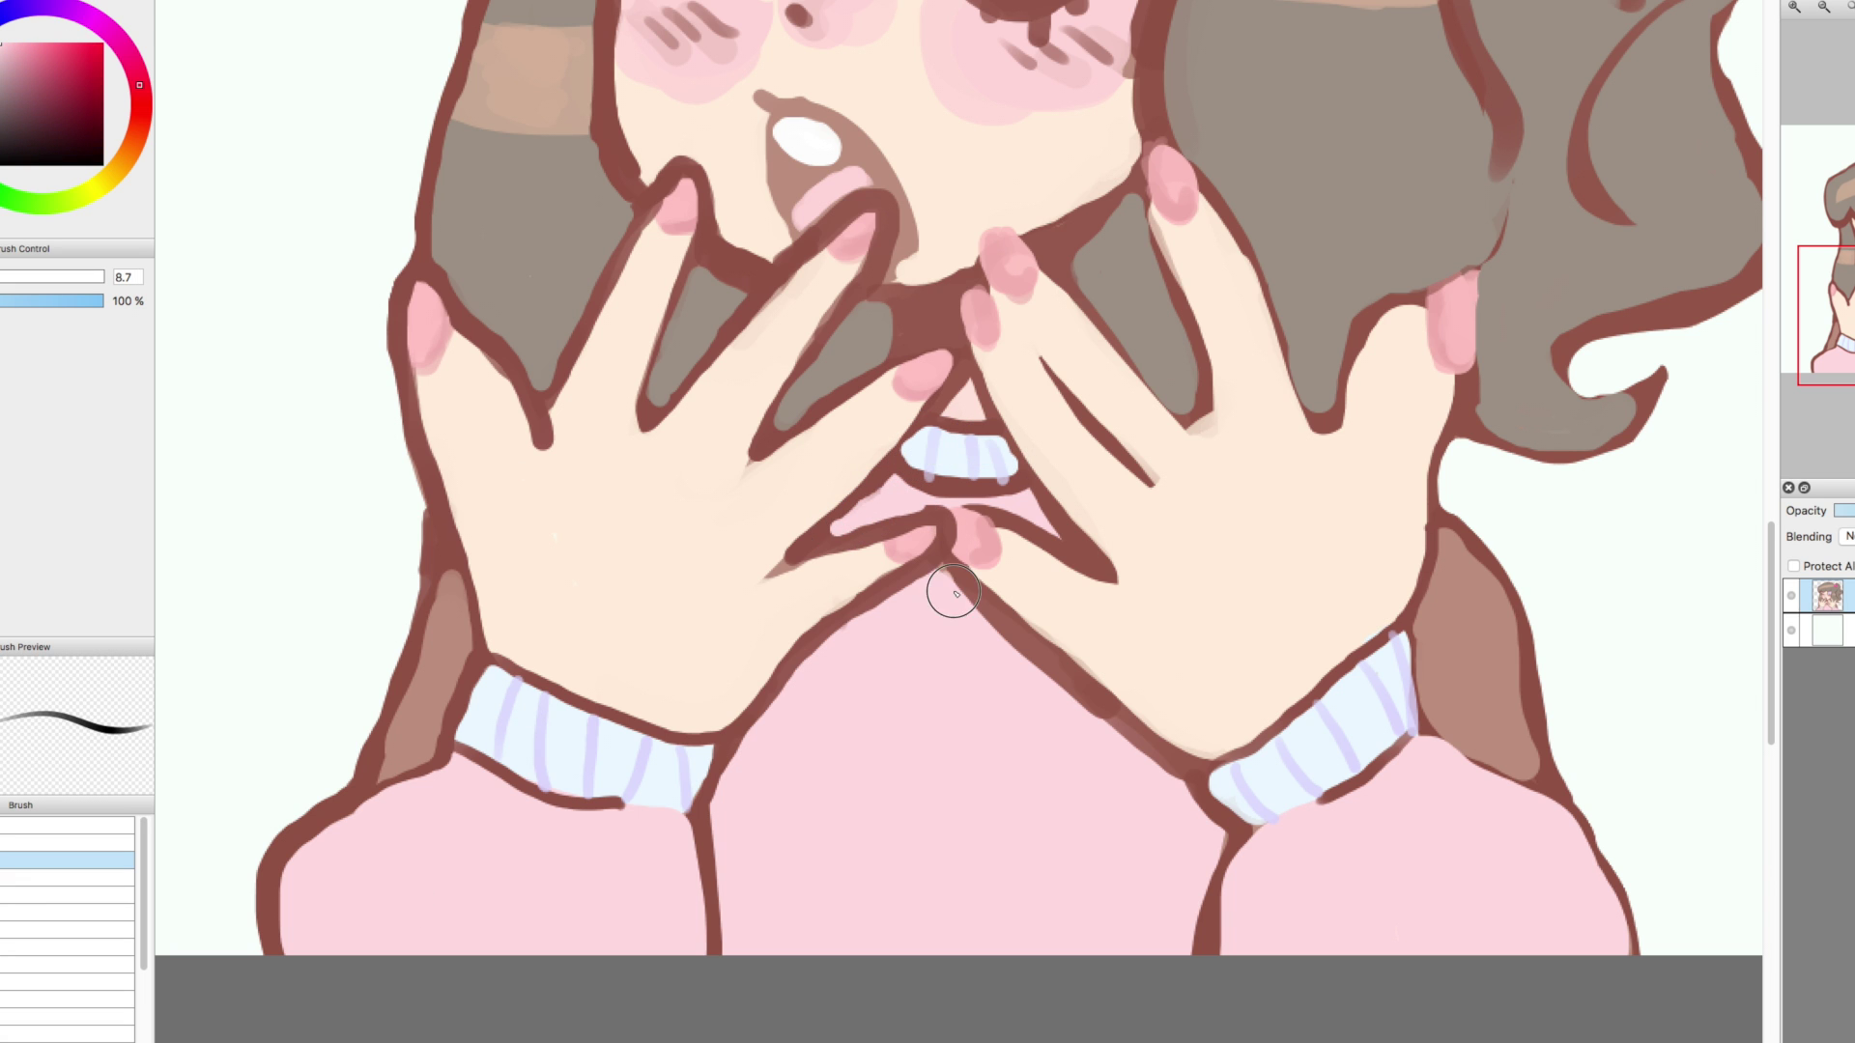
Clean up the outline under the right-hand arm and paint a white highlight on the chest of the sweater on a new layer, merging it down
left_click_drag(1017, 643, 1161, 787)
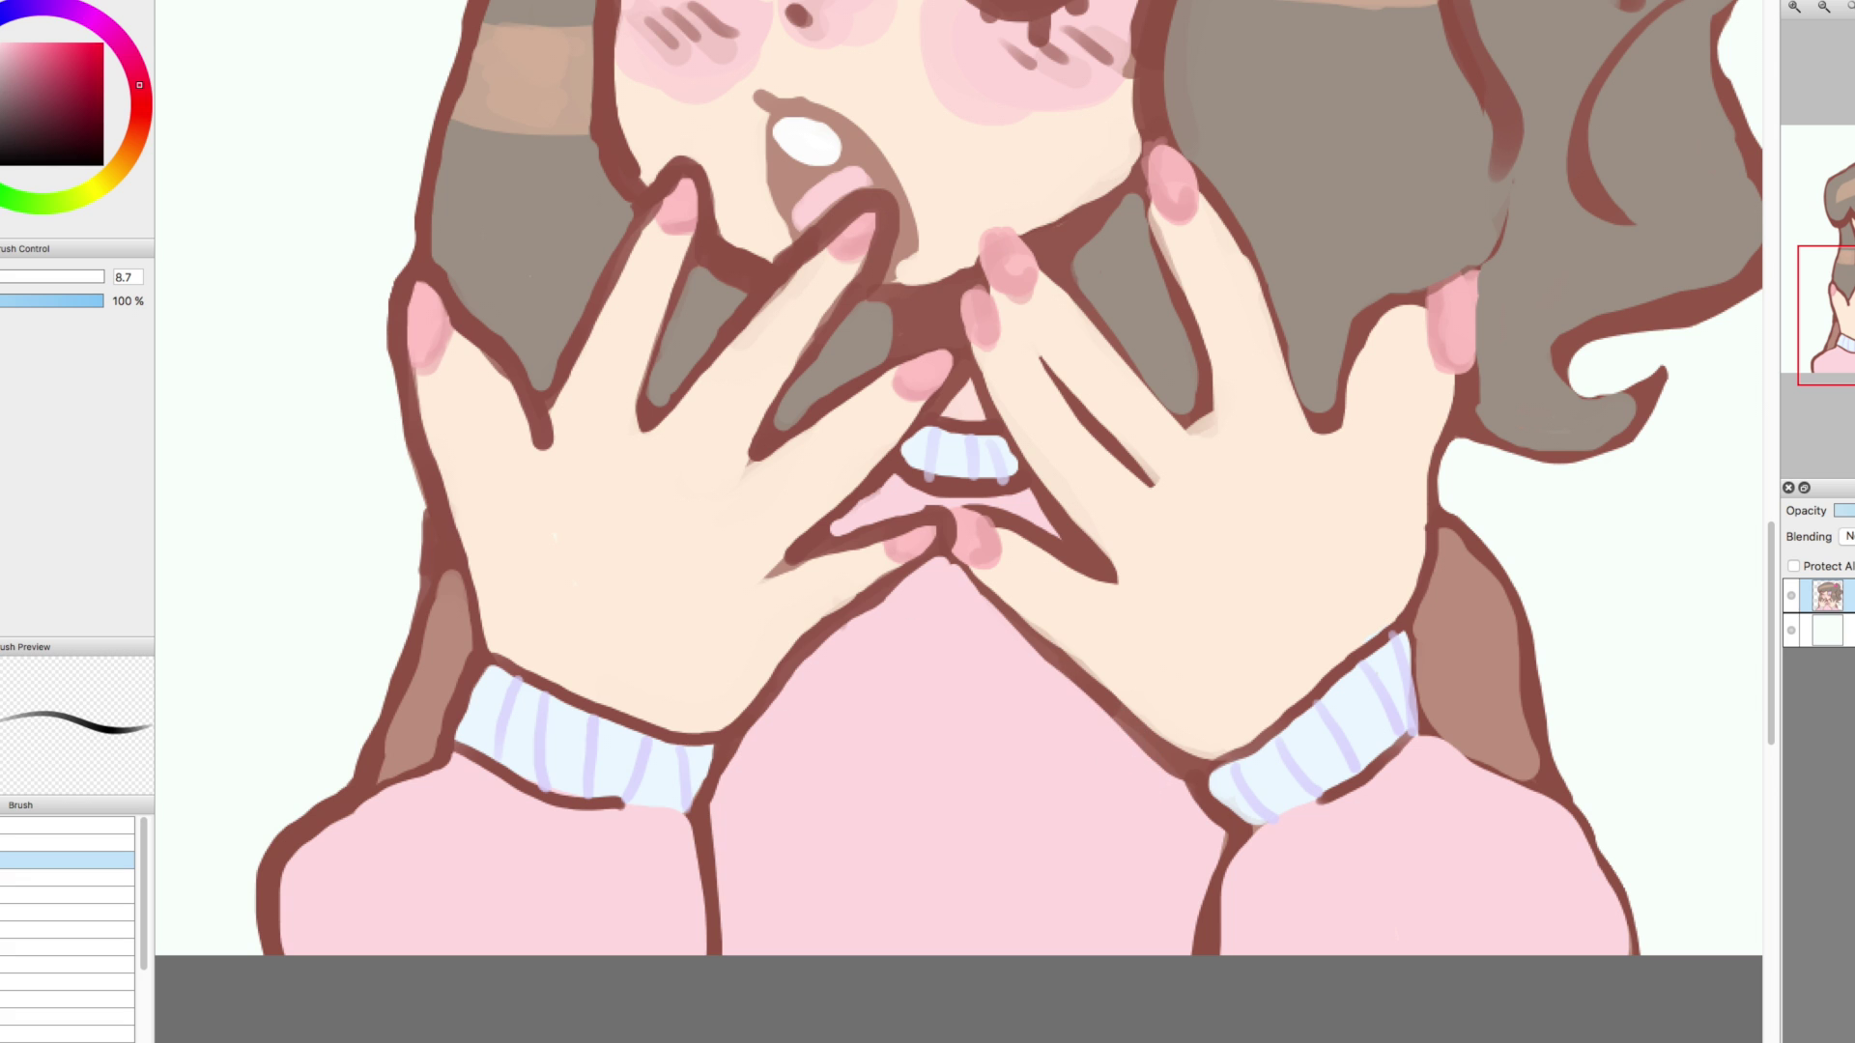
mouse_move(798, 721)
left_mouse_down()
mouse_move(821, 666)
mouse_move(797, 692)
left_mouse_up()
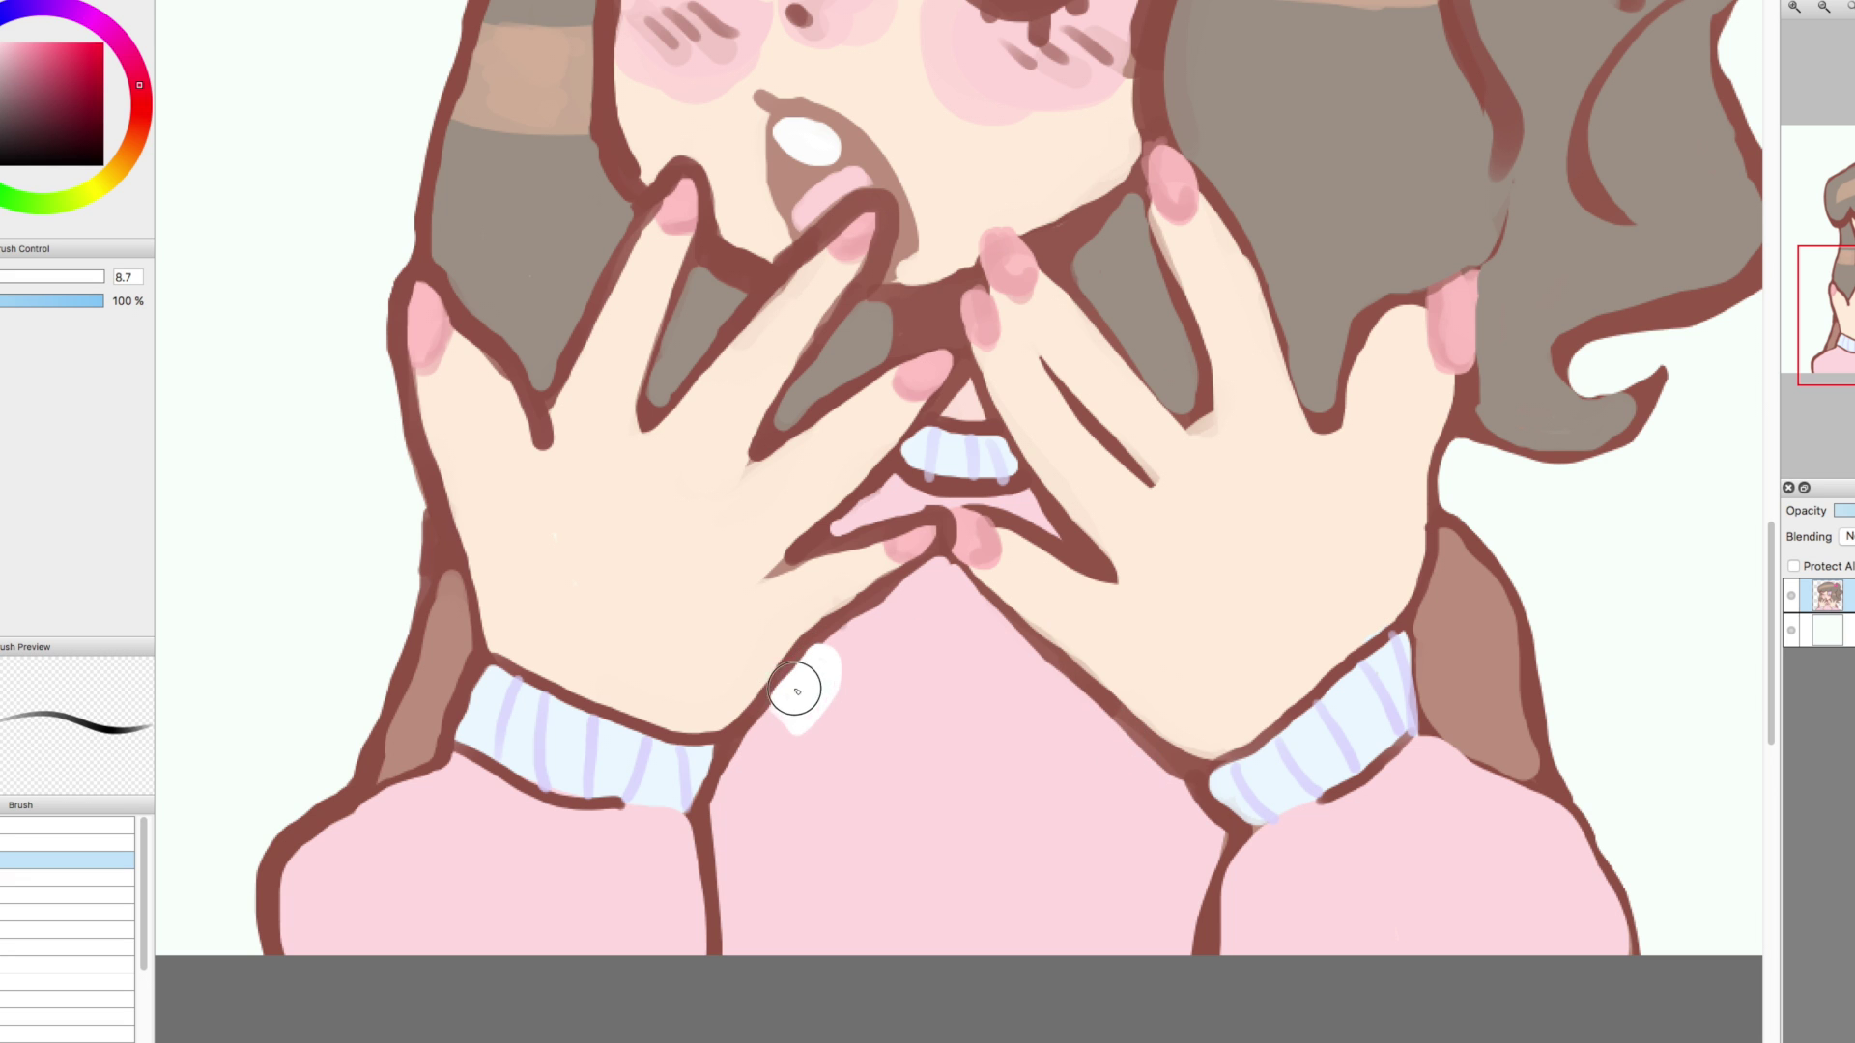
left_click(656, 683, "alt")
key("ctrl+z")
key("ctrl+shift+n")
mouse_move(844, 654)
left_mouse_down()
mouse_move(822, 677)
mouse_move(850, 618)
mouse_move(829, 606)
left_mouse_up()
key("e")
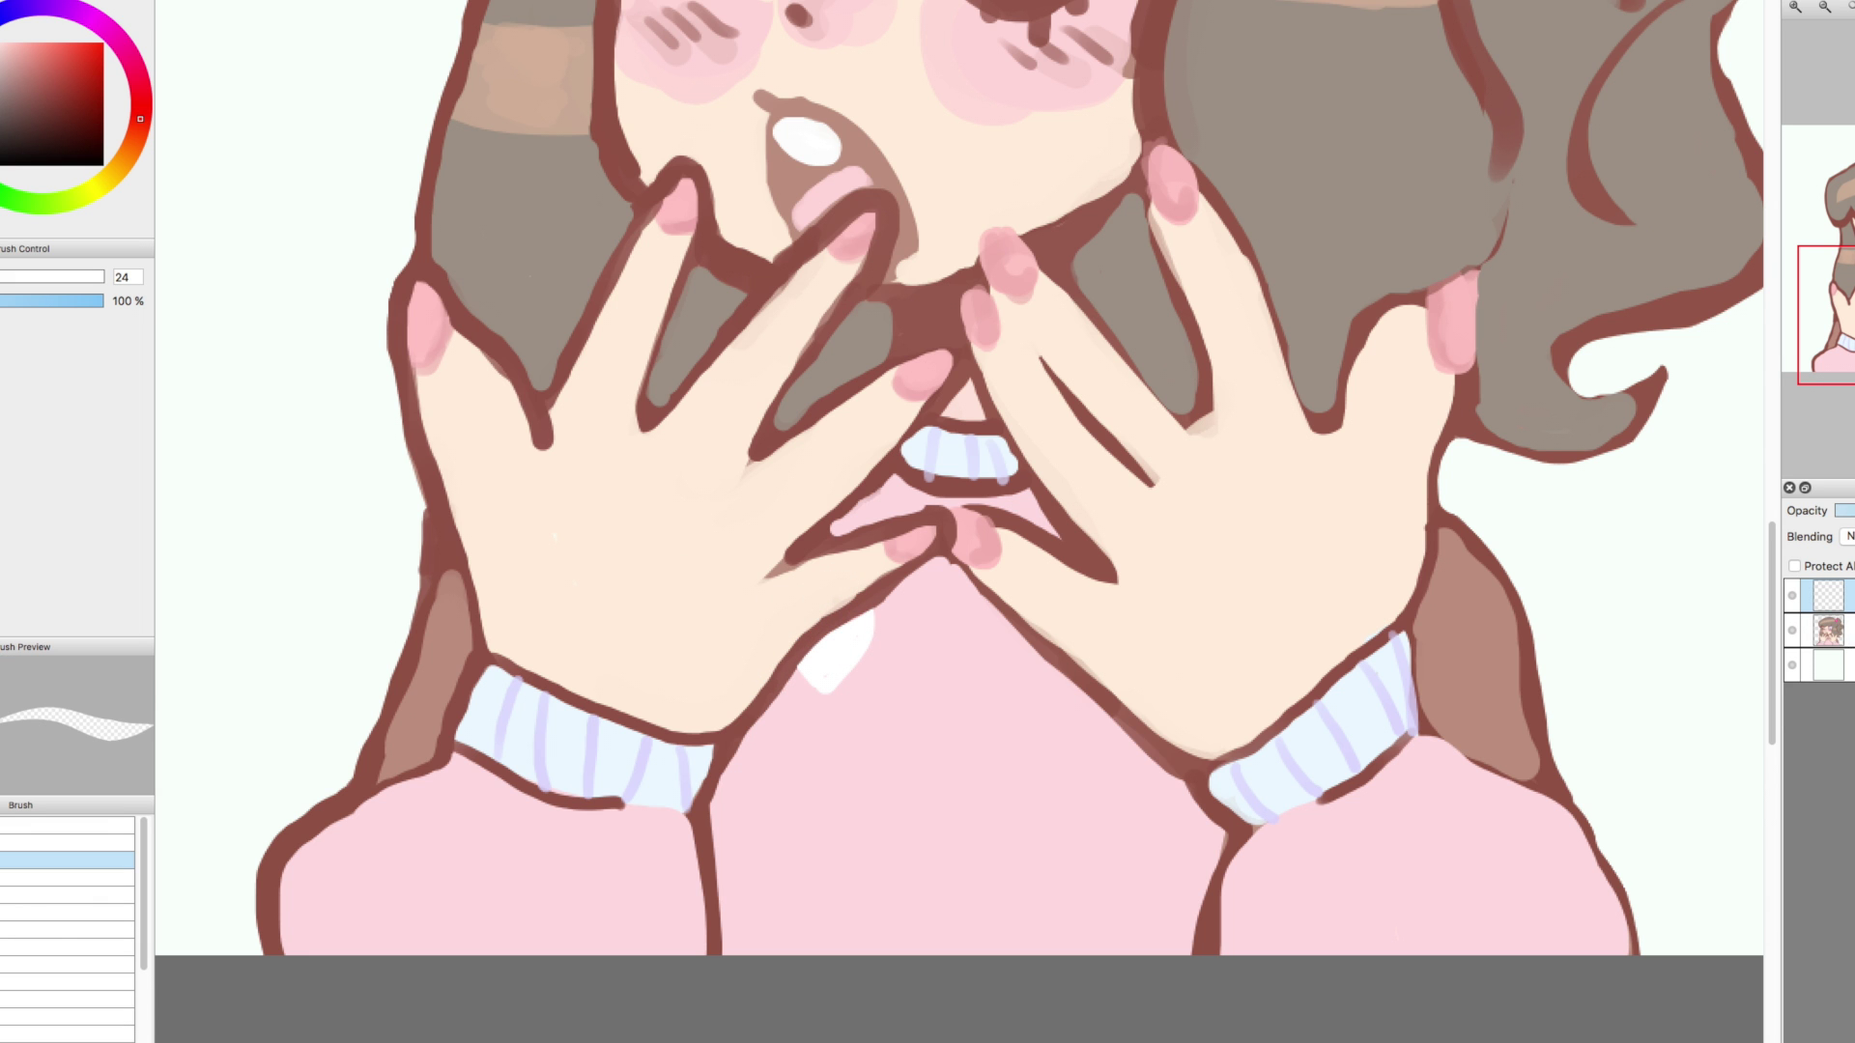
key("super+minus")
key("super+Tab")
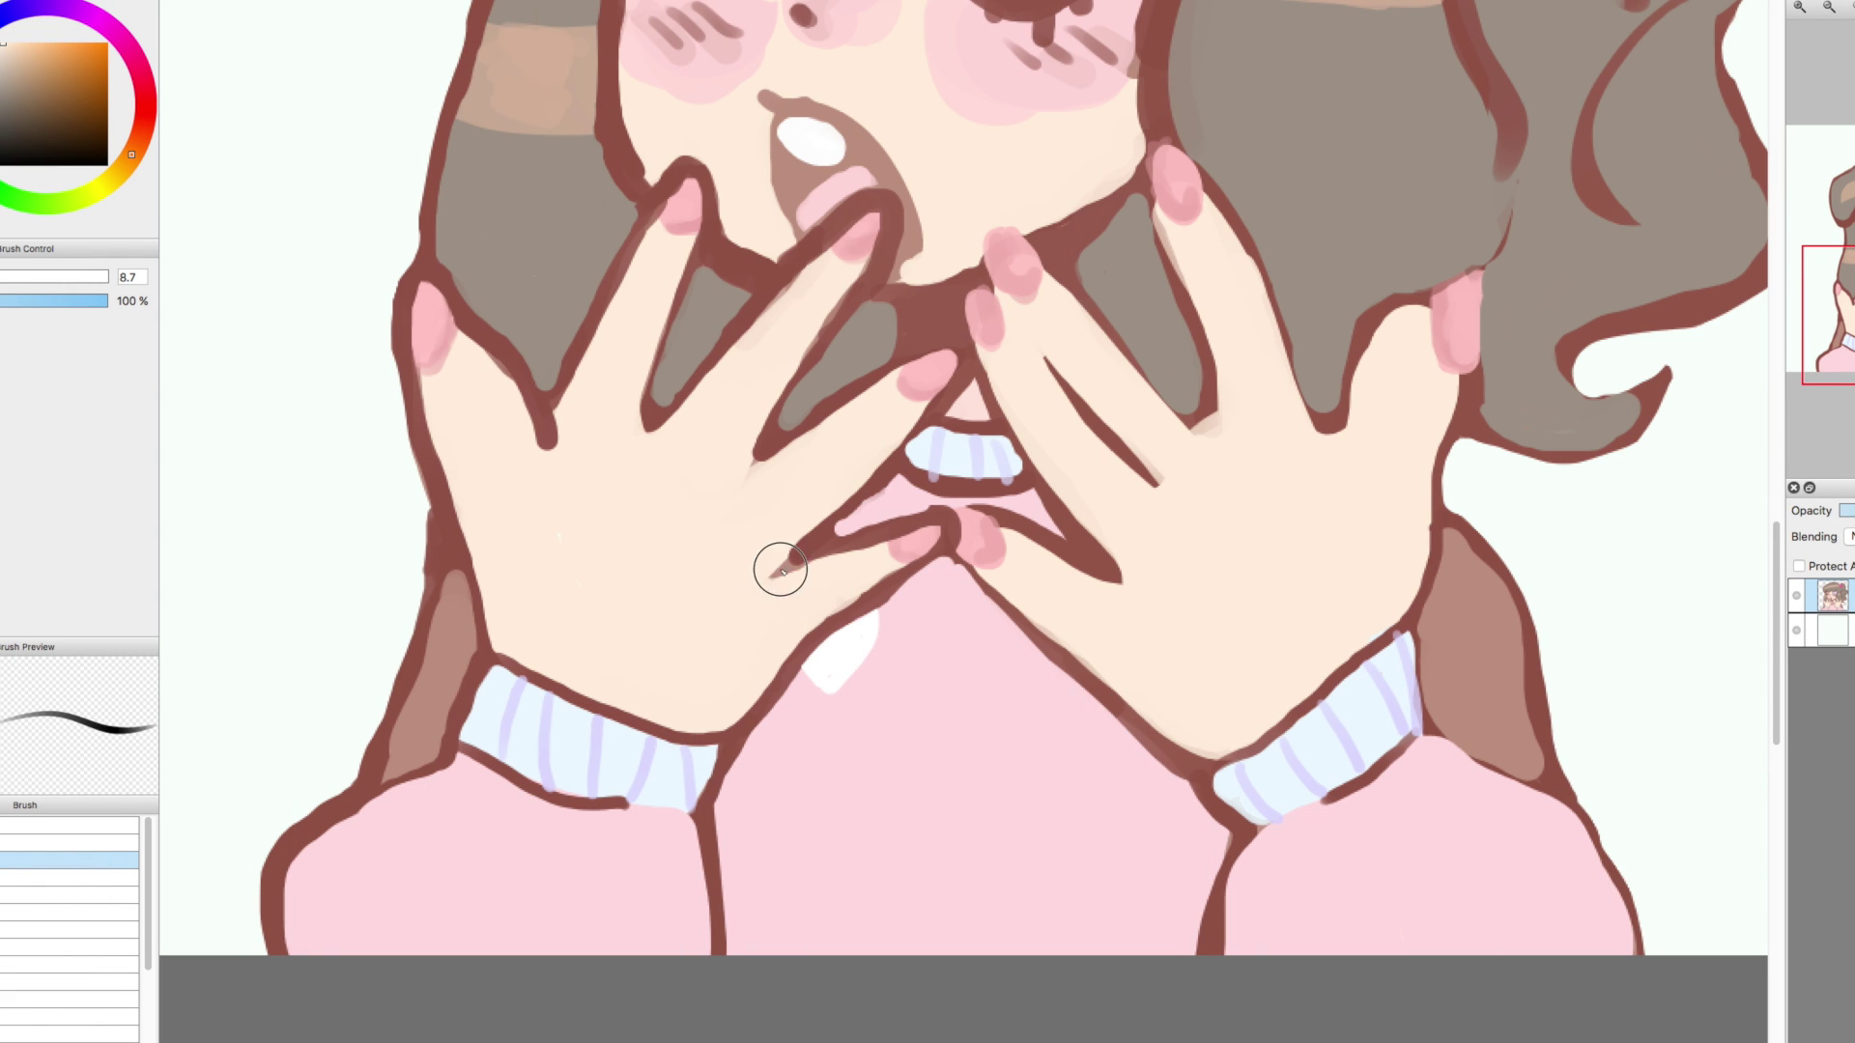
Touch up the skin at the gap between the left hand's lower fingers and the grey hair along the bangs' outline
mouse_move(781, 570)
left_mouse_down()
mouse_move(826, 504)
mouse_move(833, 534)
left_mouse_up()
left_click(570, 452)
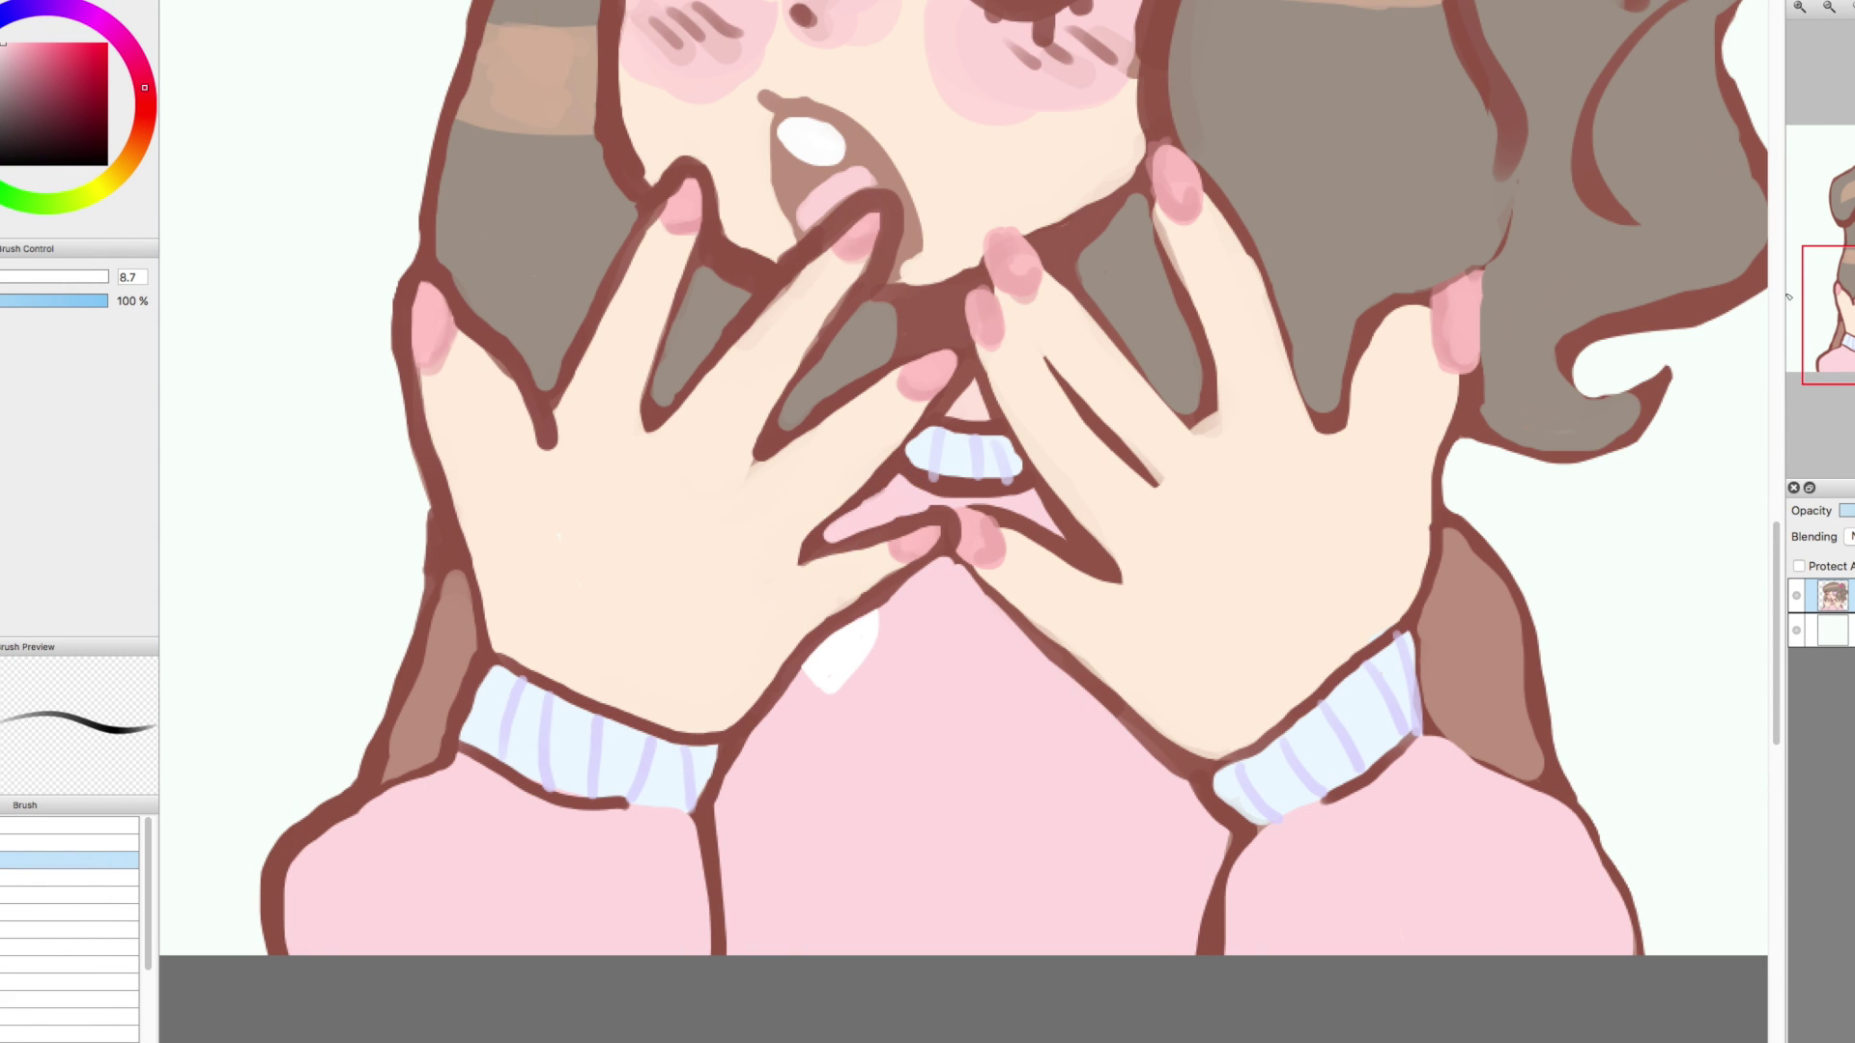
key("ctrl+0")
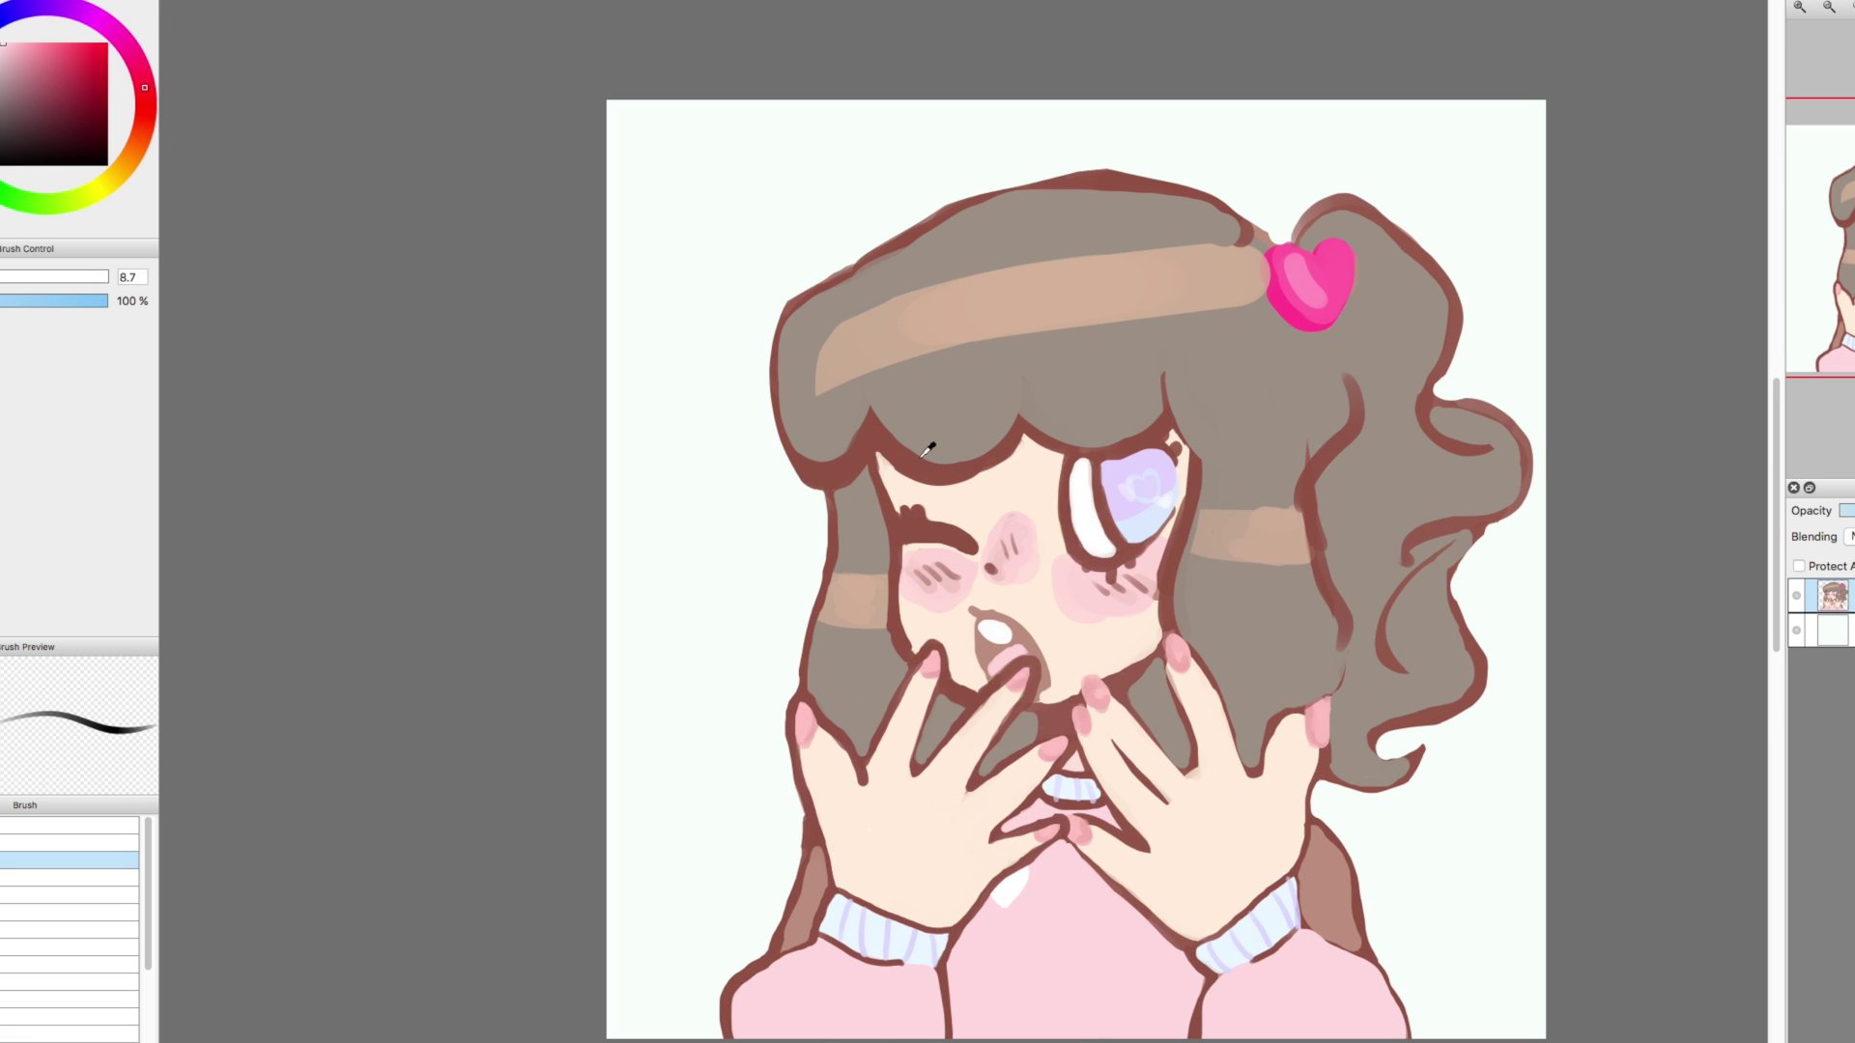
left_click(927, 450, "alt")
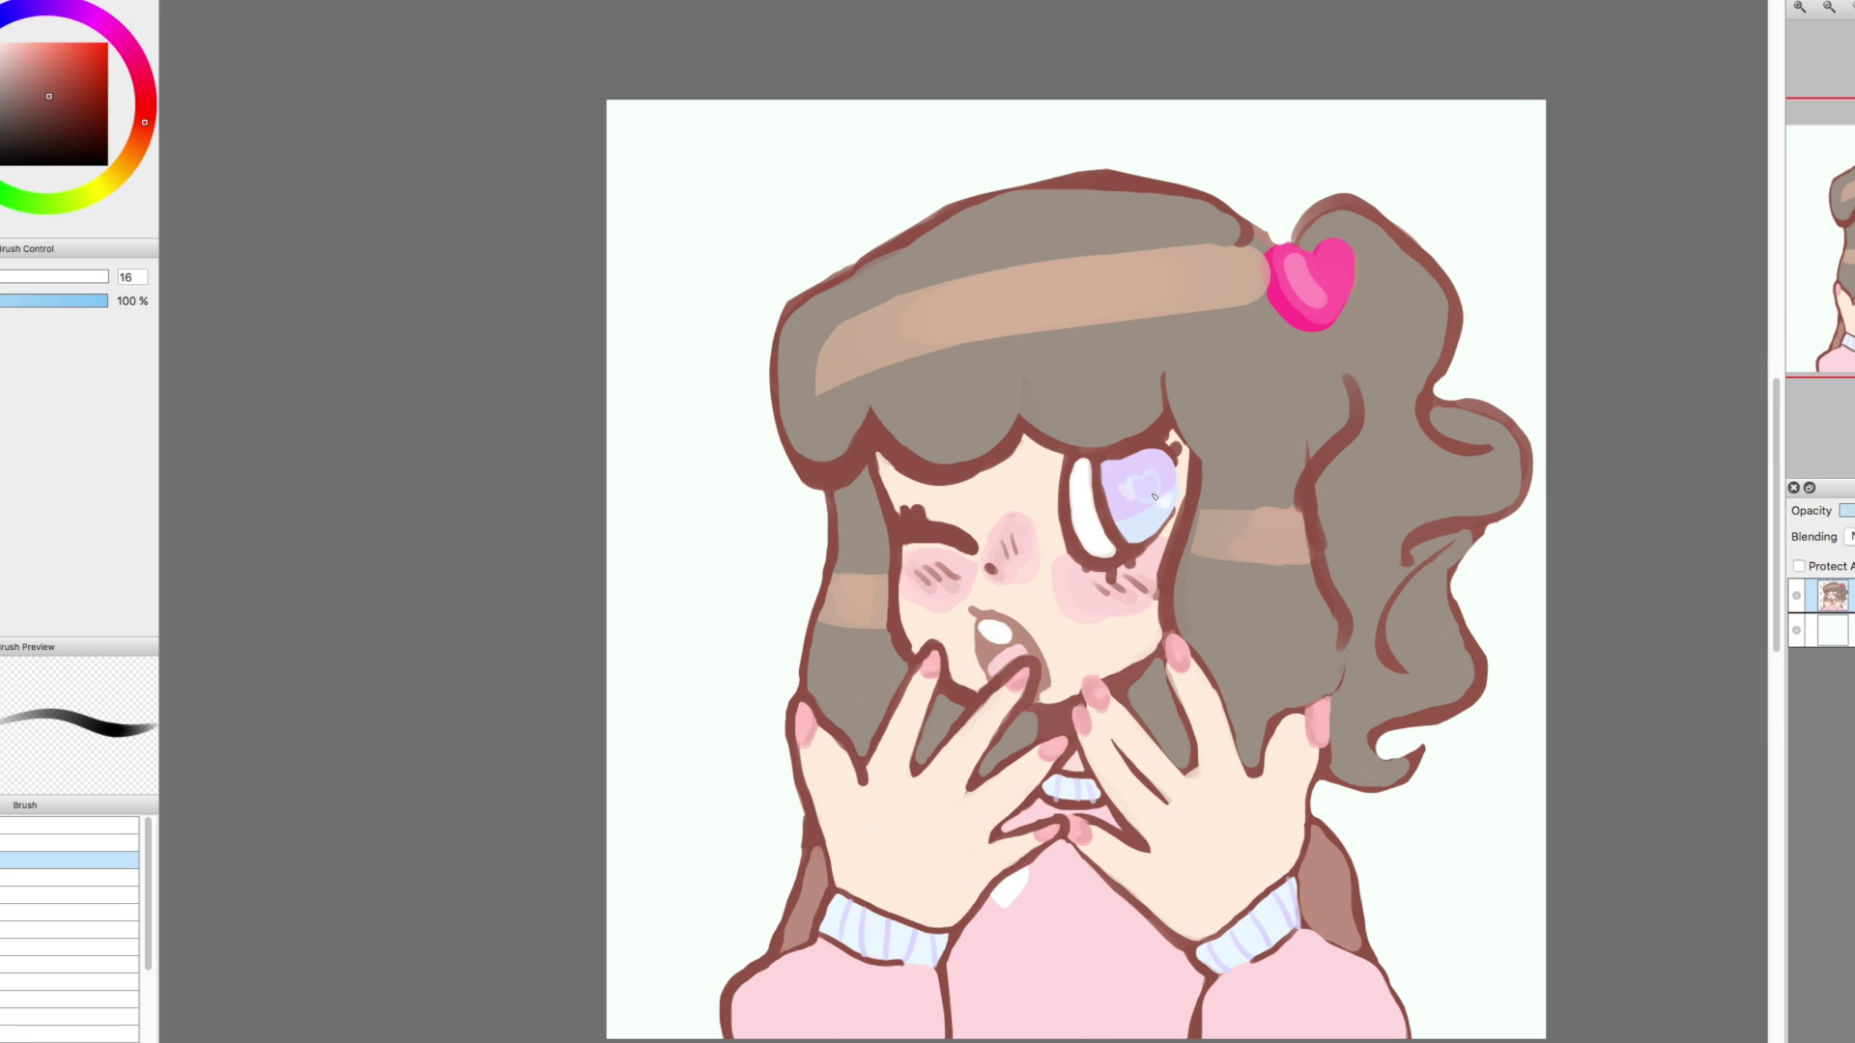
left_click(1090, 406, "alt")
left_click_drag(856, 414, 837, 464)
key("bracketleft")
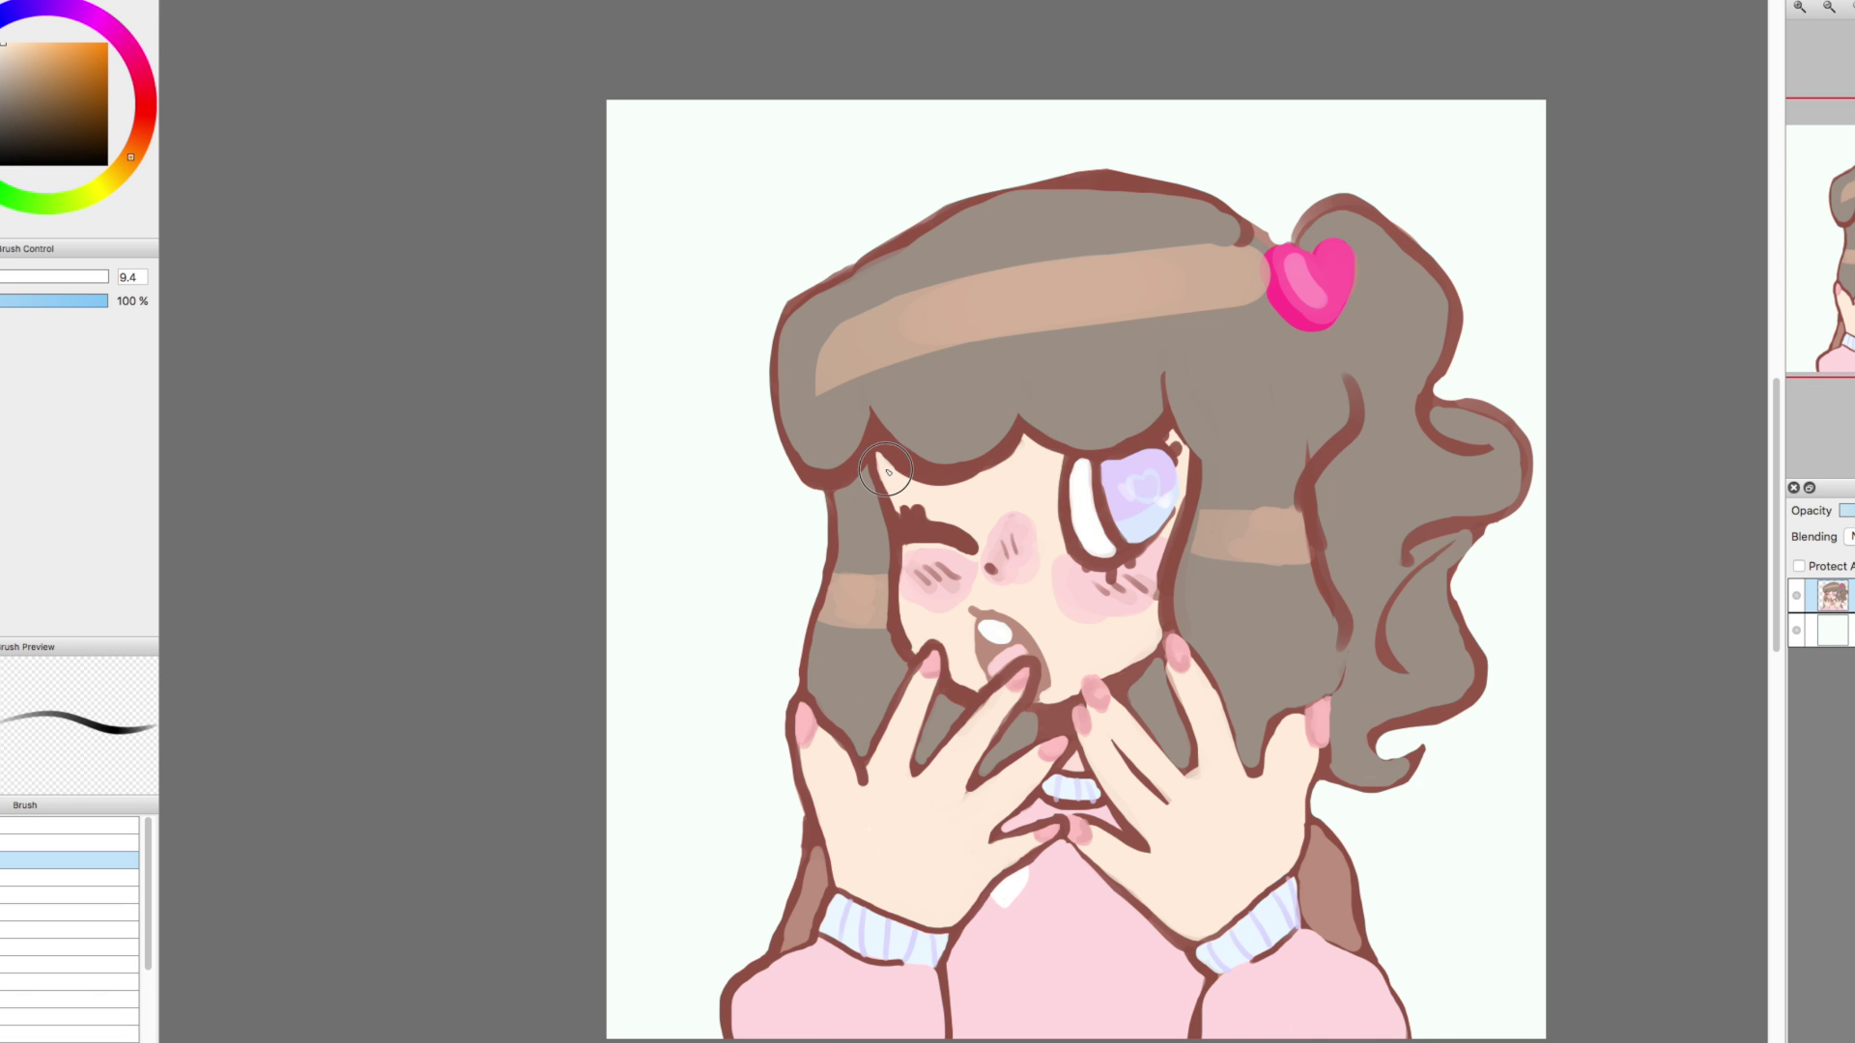
Repaint the pink nail of the finger beside the mouth on the left hand at brush size 9.4
scroll(952, 691, "up", 2)
left_click(893, 667, "alt")
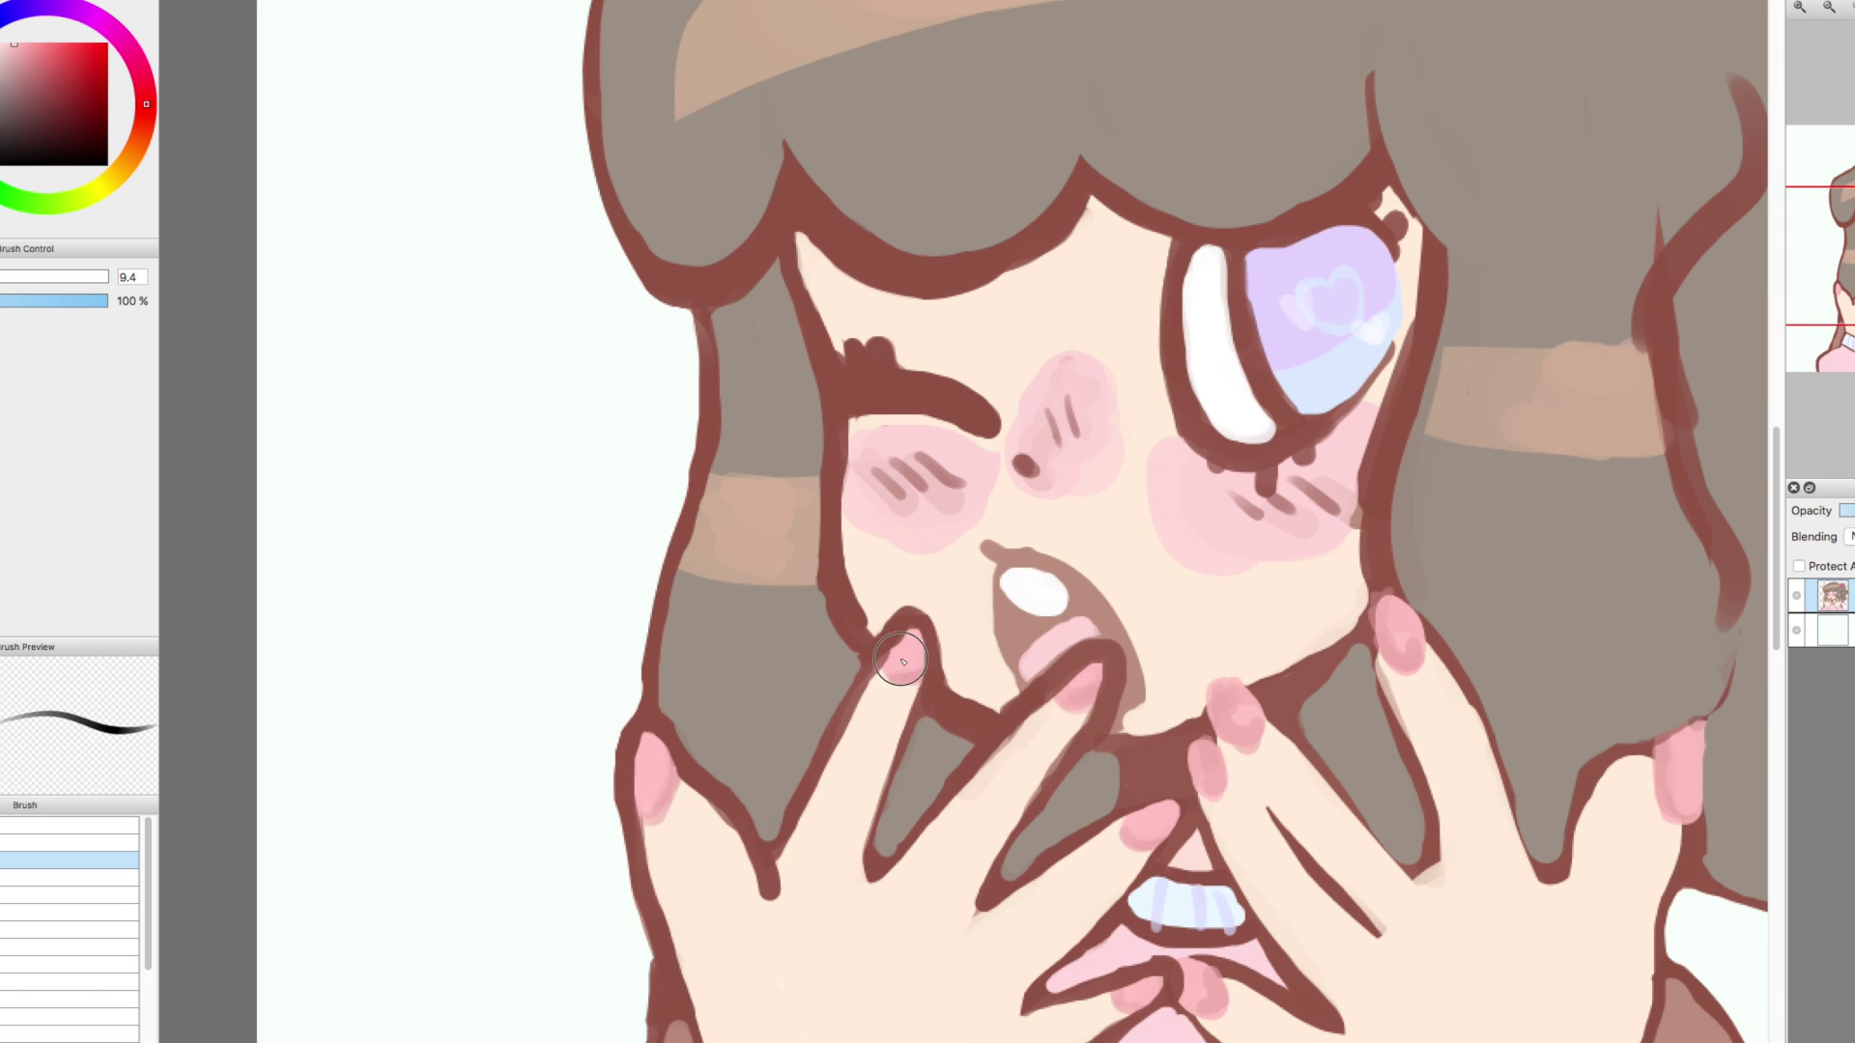
left_click_drag(881, 659, 902, 671)
left_click(805, 751, "alt")
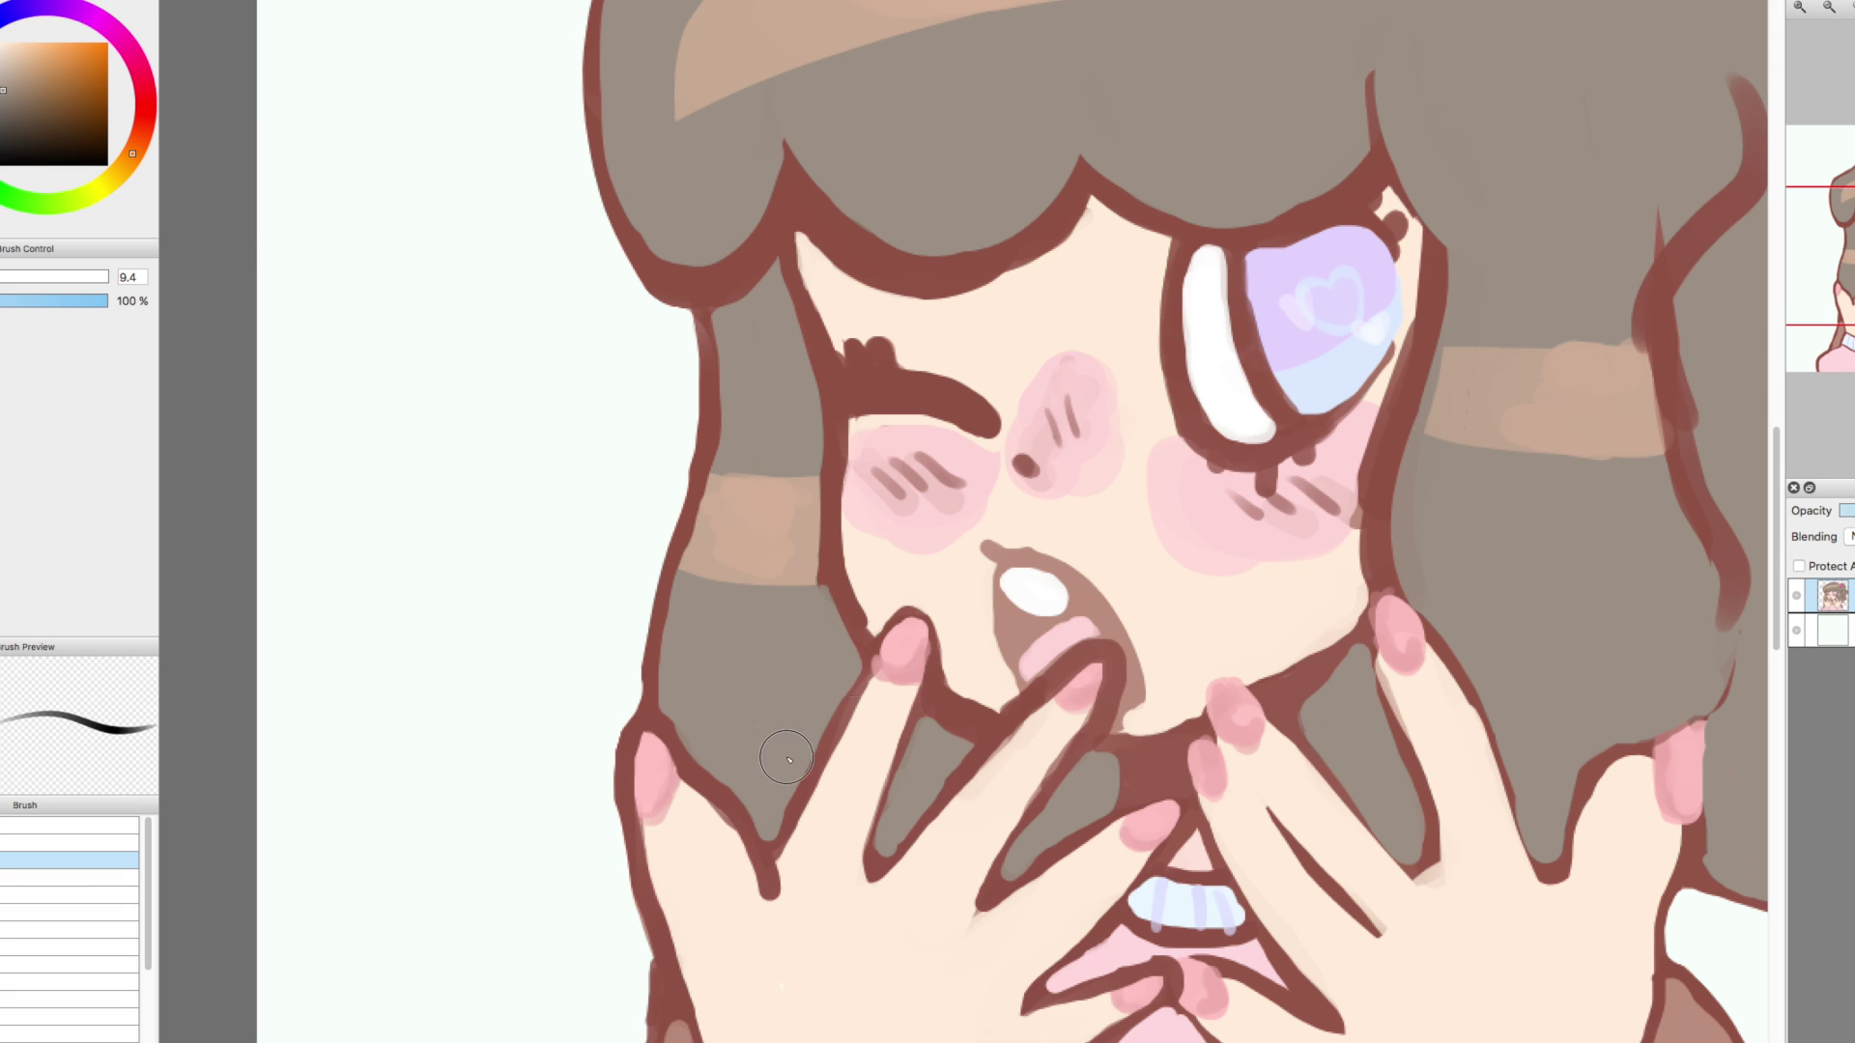
Outline the nails of both hands and the far thumb in dark brown at size 9.4
left_click(690, 287, "alt")
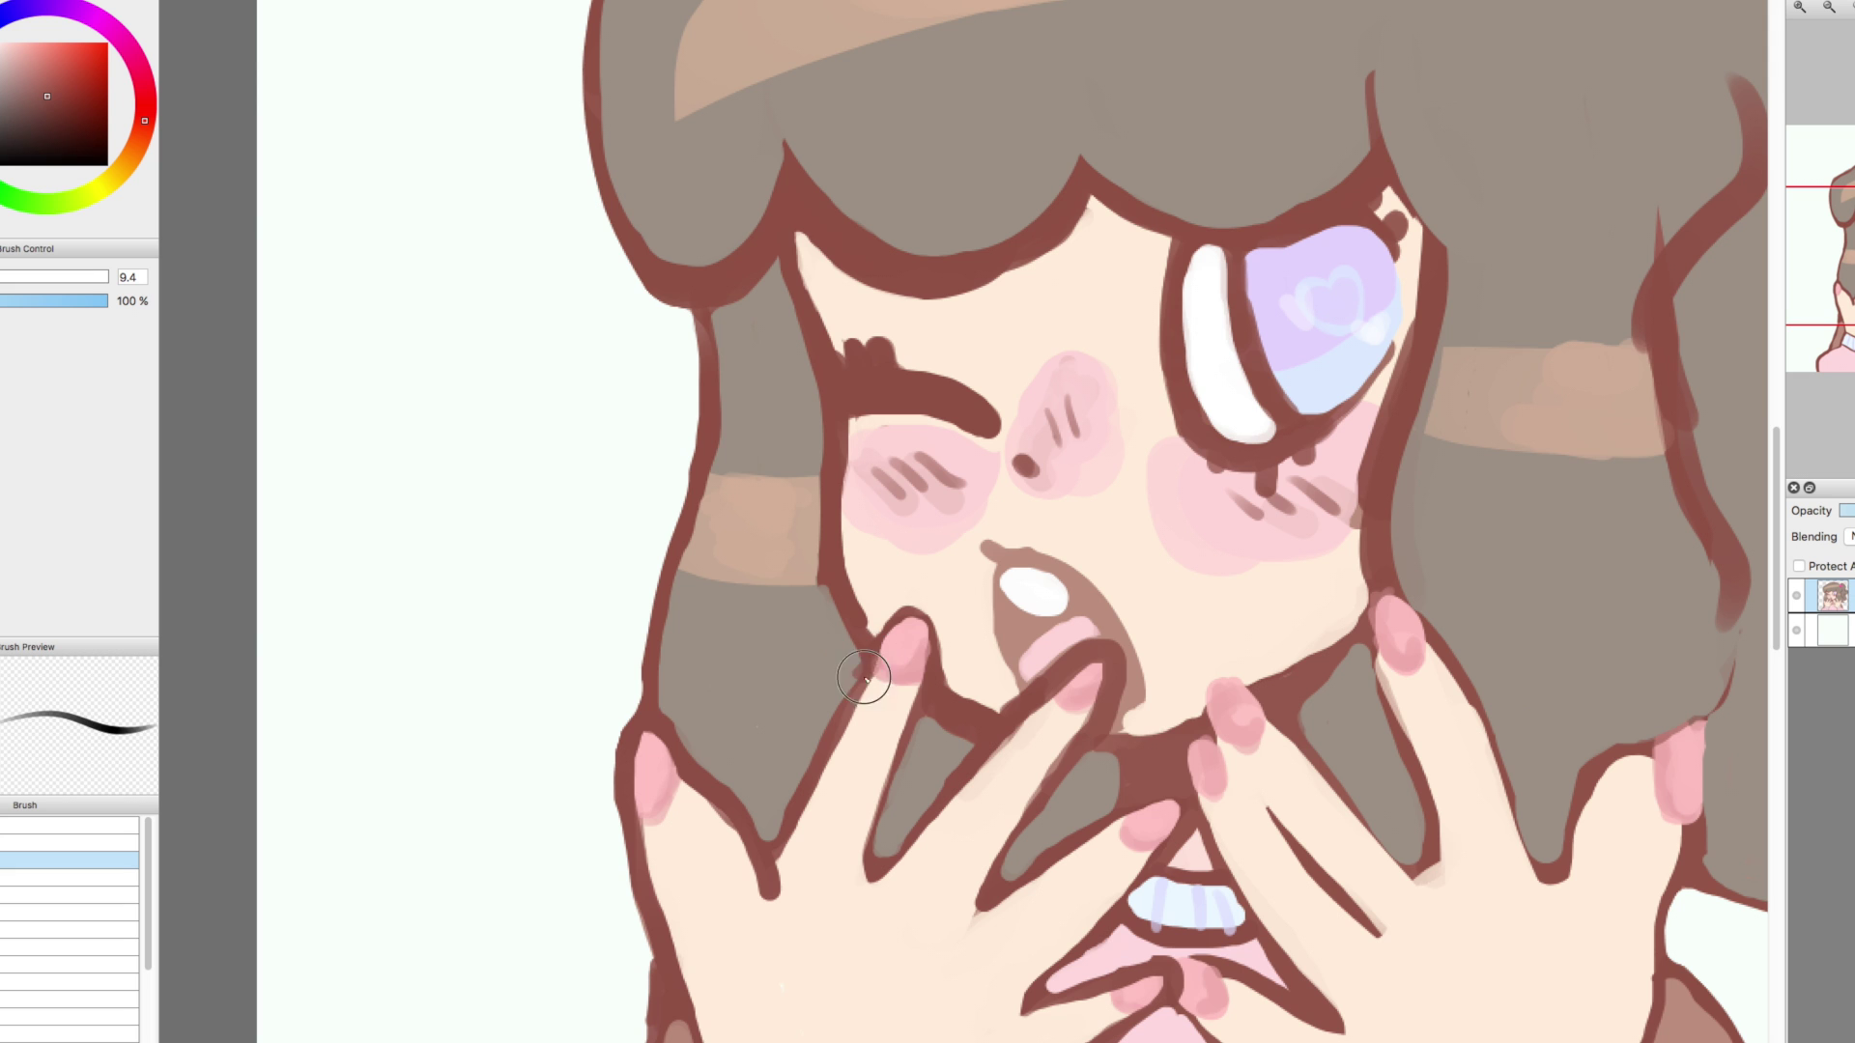
left_click_drag(867, 663, 930, 618)
left_click_drag(1208, 712, 1300, 760)
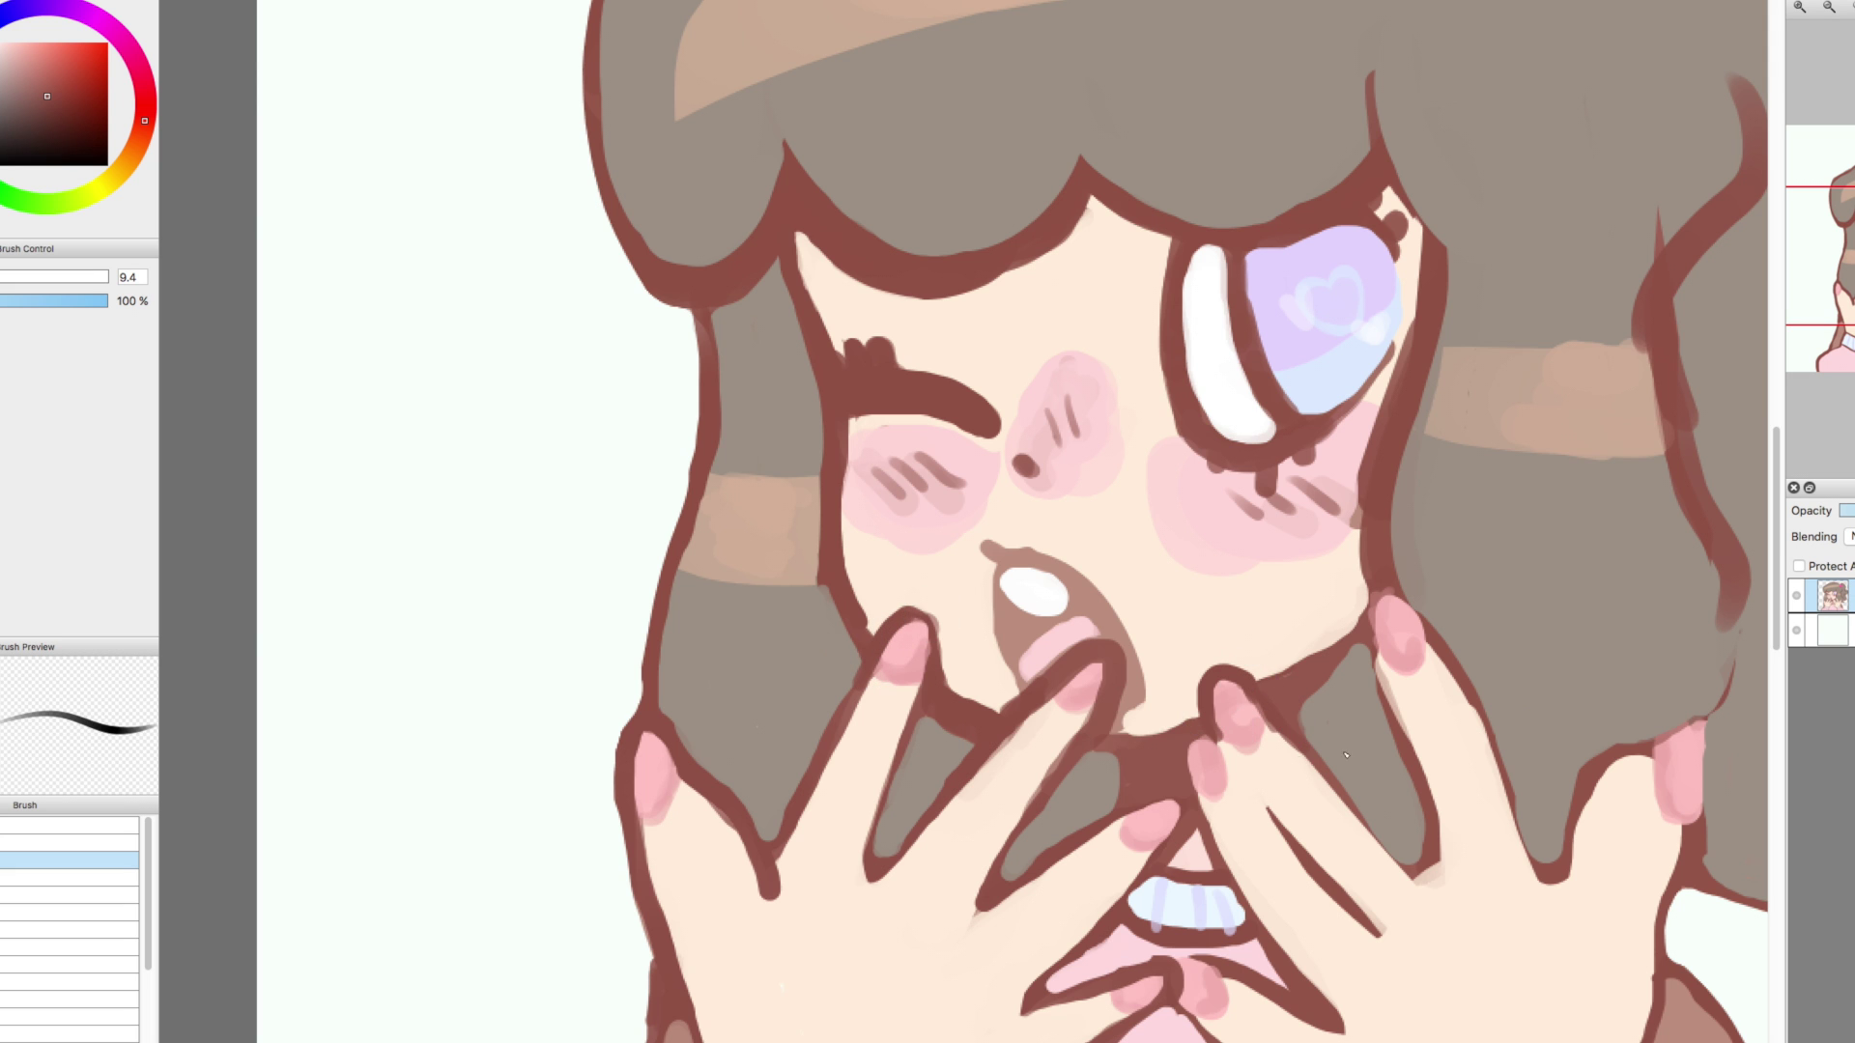
left_click_drag(1373, 652, 1400, 751)
scroll(1183, 816, "down", 5)
scroll(893, 740, "up", 5)
left_click_drag(892, 740, 916, 763)
left_click(15, 45)
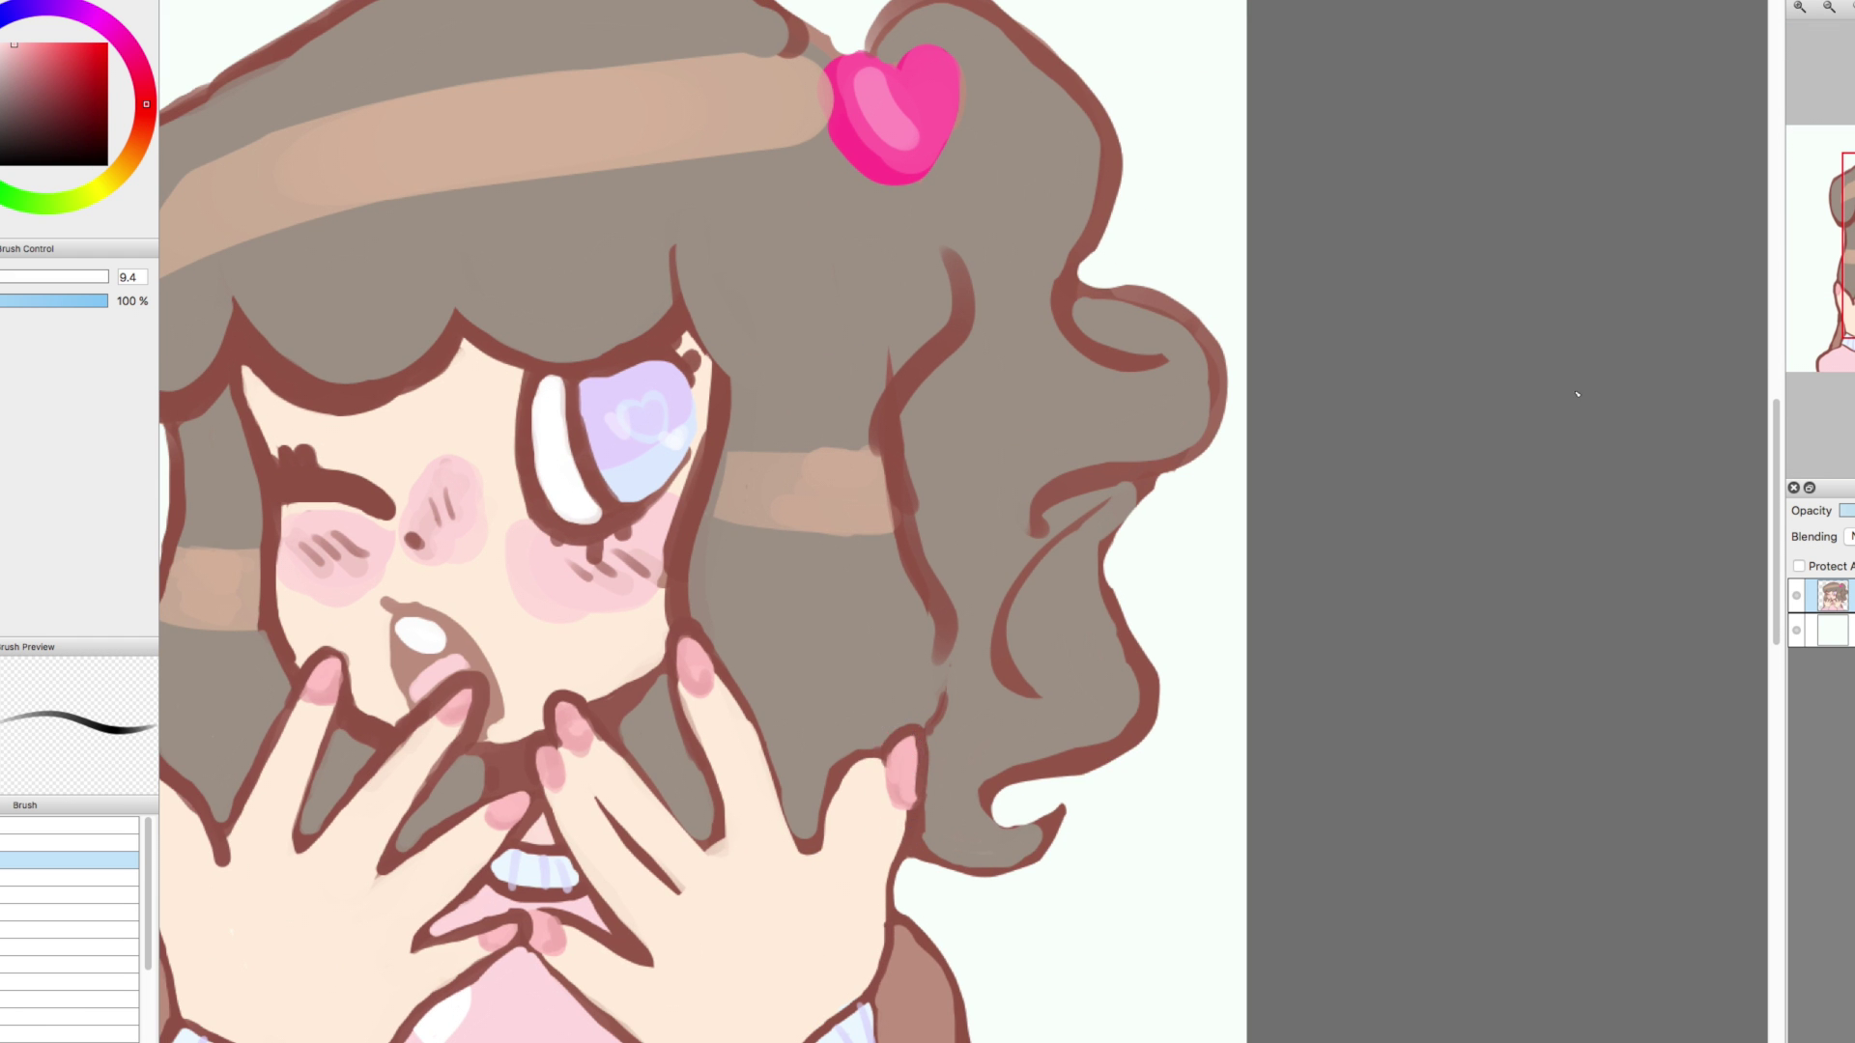
Paint a white wing with a pale-cyan outline beside the pink heart hair clip
scroll(908, 768, "down", 5)
scroll(888, 96, "up", 5)
left_click_drag(1208, 742, 1213, 708)
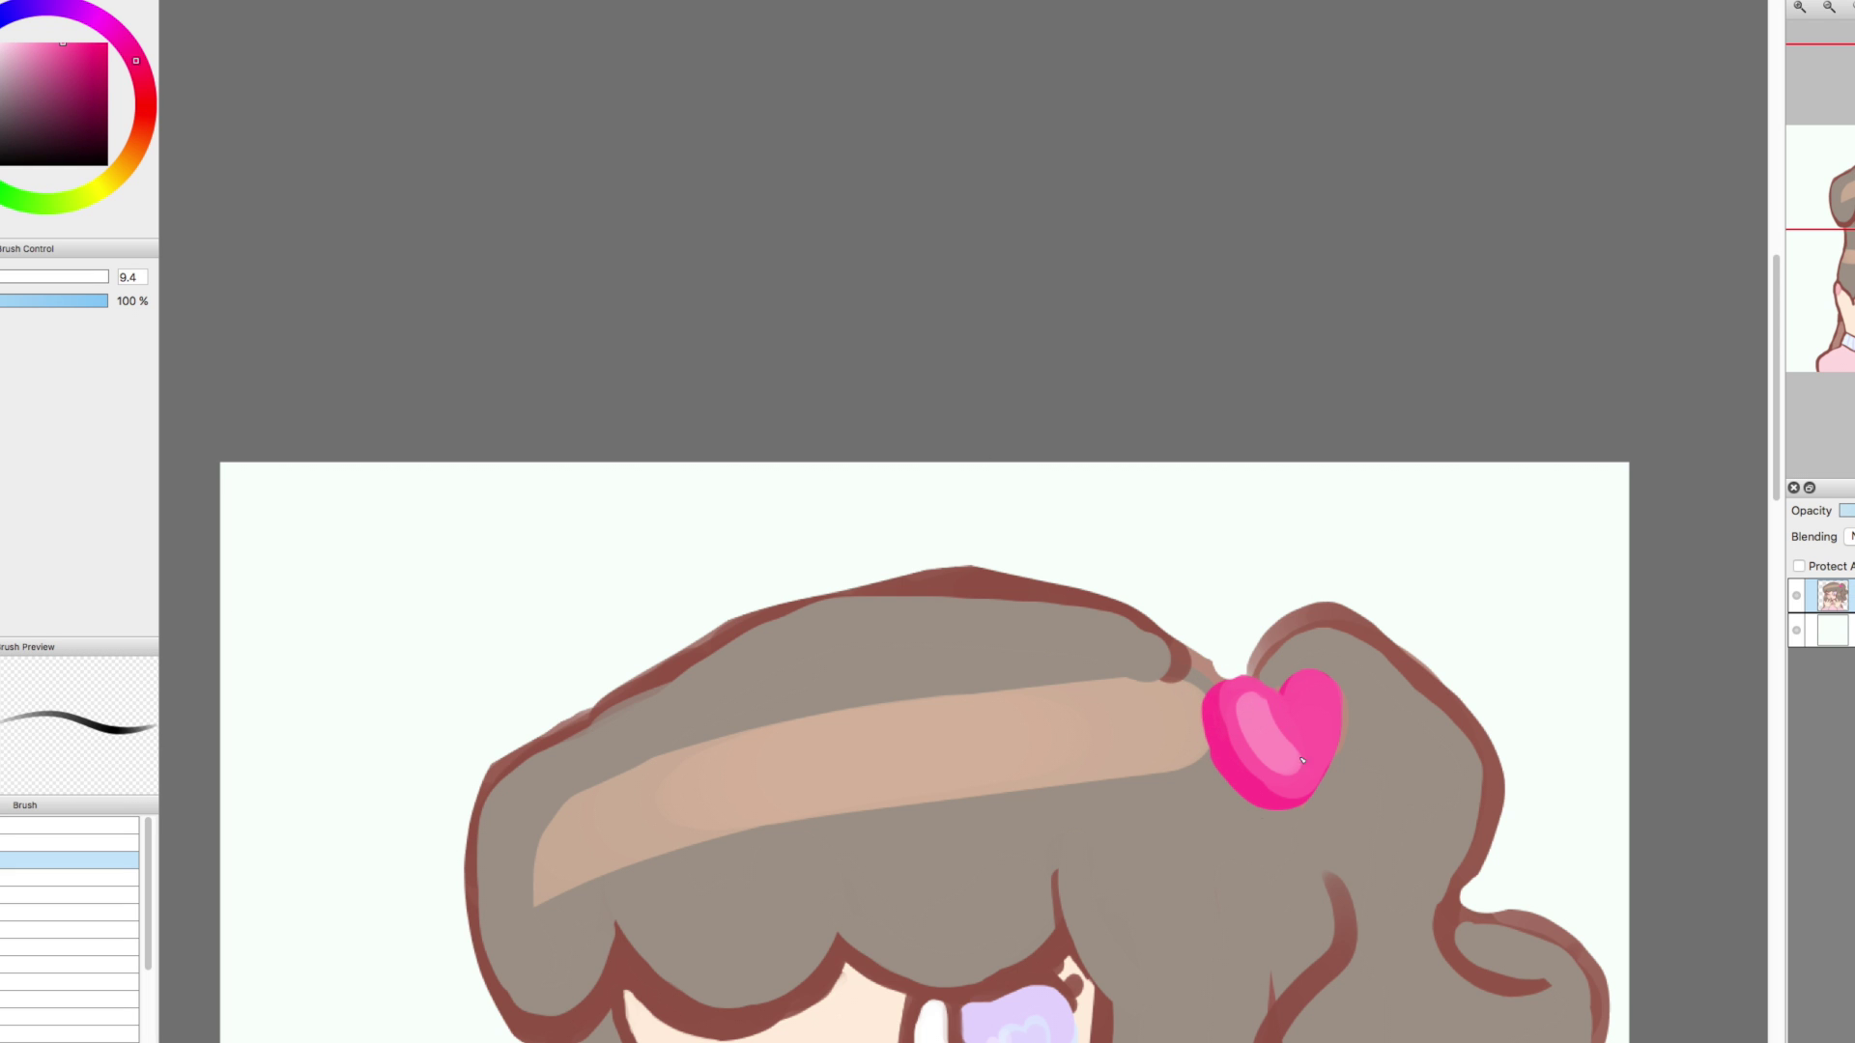
left_click(19, 81)
mouse_move(1146, 671)
left_mouse_down()
mouse_move(1237, 763)
mouse_move(1218, 694)
mouse_move(1179, 754)
mouse_move(1209, 745)
mouse_move(1185, 679)
mouse_move(1160, 753)
mouse_move(1121, 695)
mouse_move(1210, 713)
left_mouse_up()
key("bracketright")
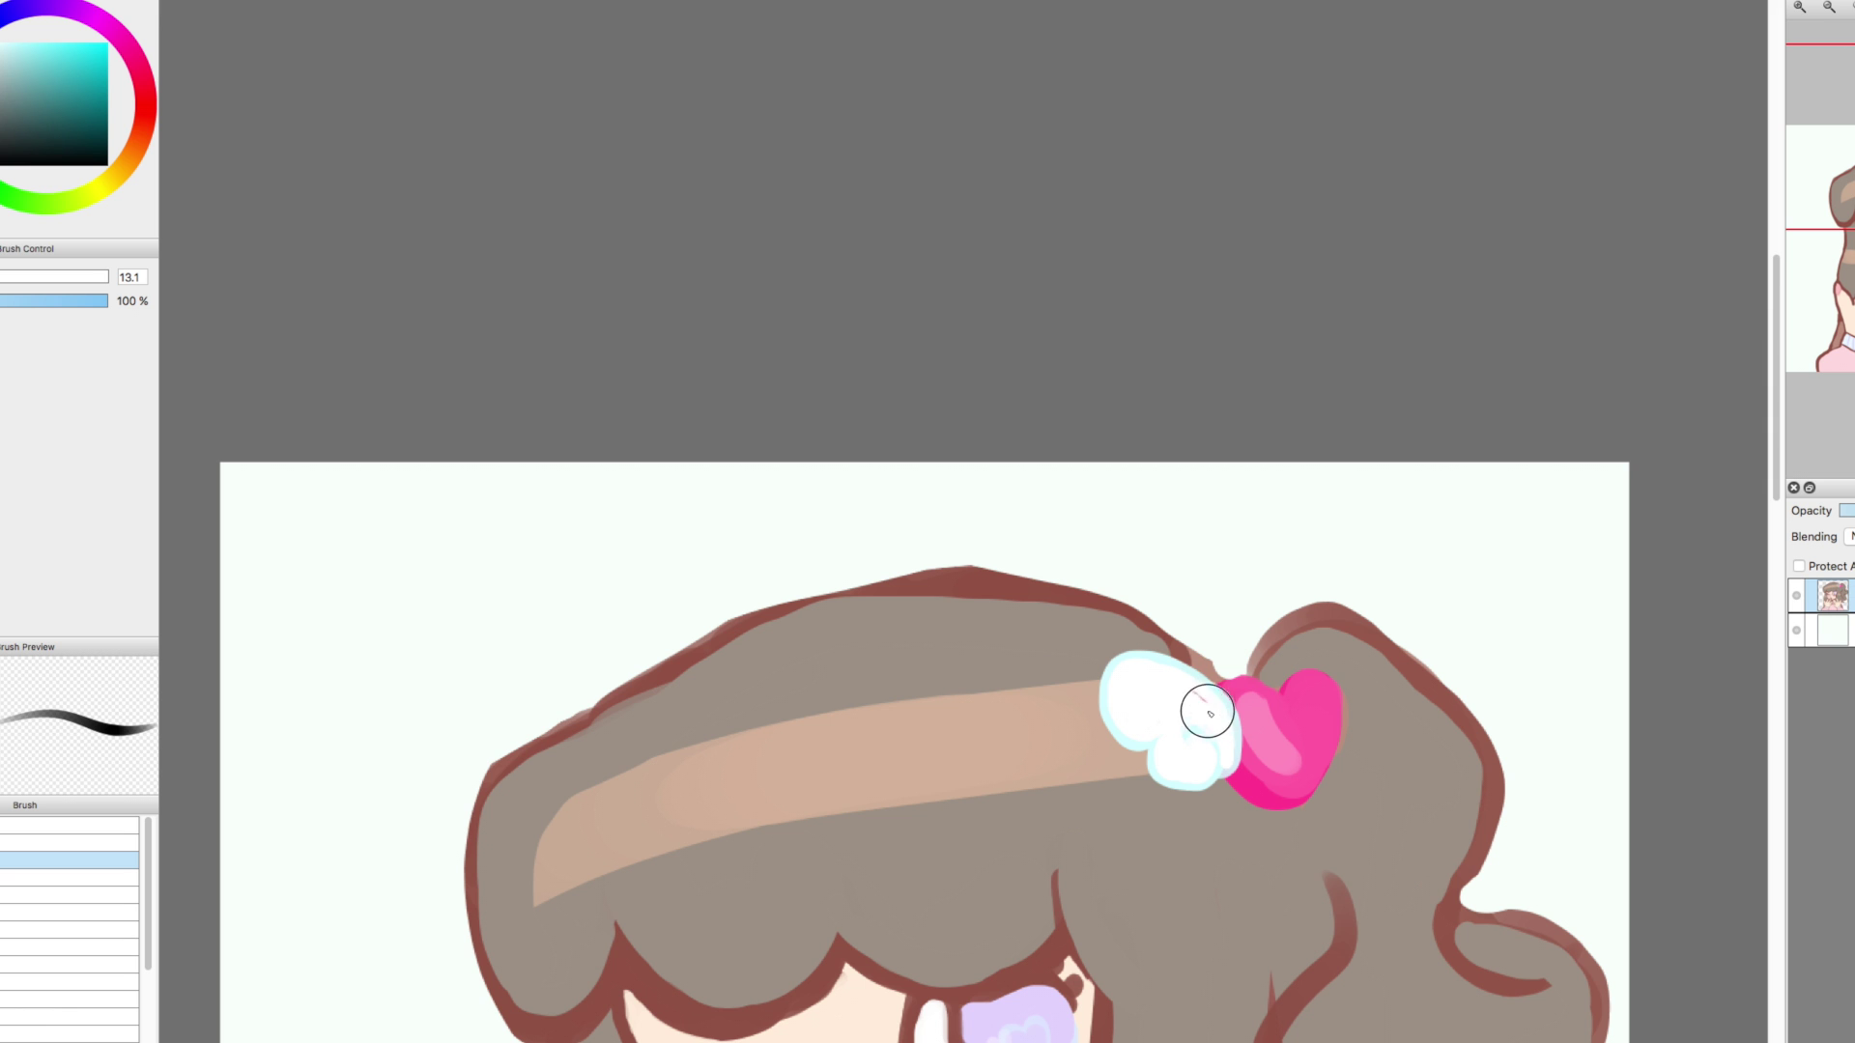
Add small white highlights beside the heart in the pupil at brush size 6.8
scroll(1513, 600, "down", 5)
left_click(1829, 7)
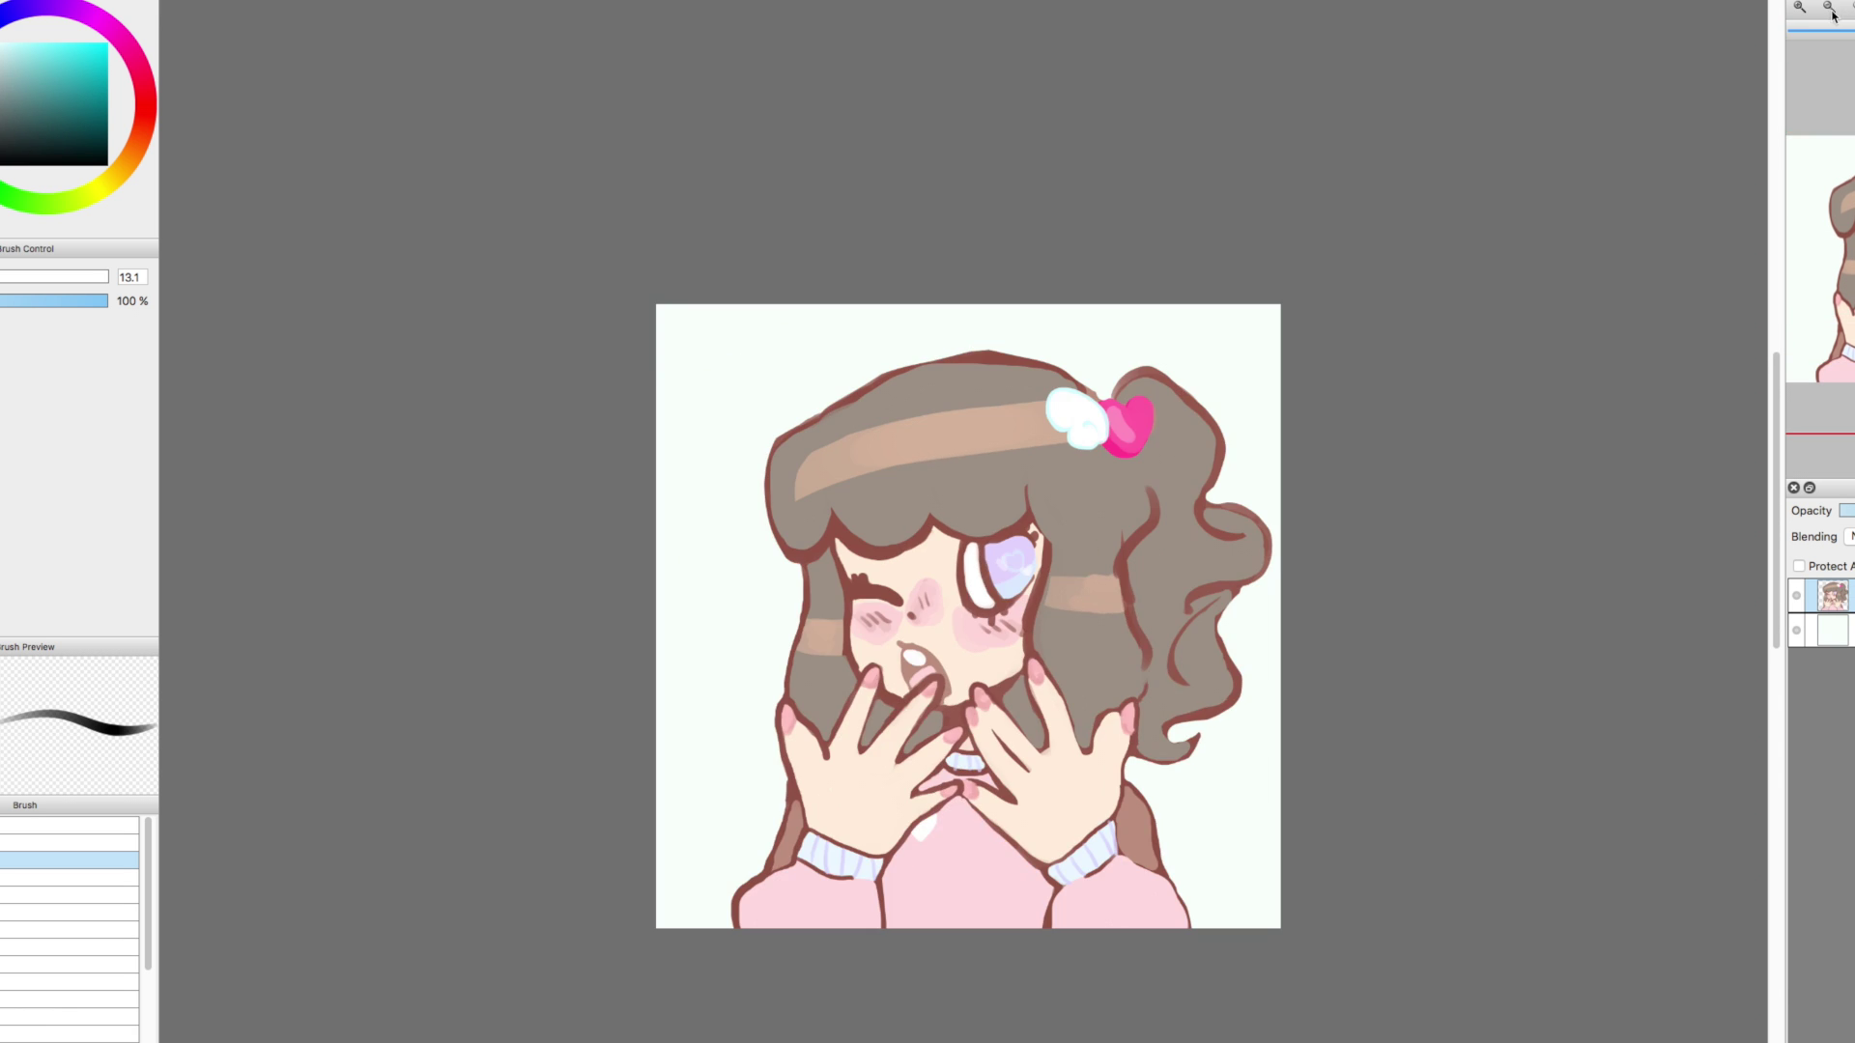
left_click(1803, 6)
key("bracketleft")
key("bracketleft")
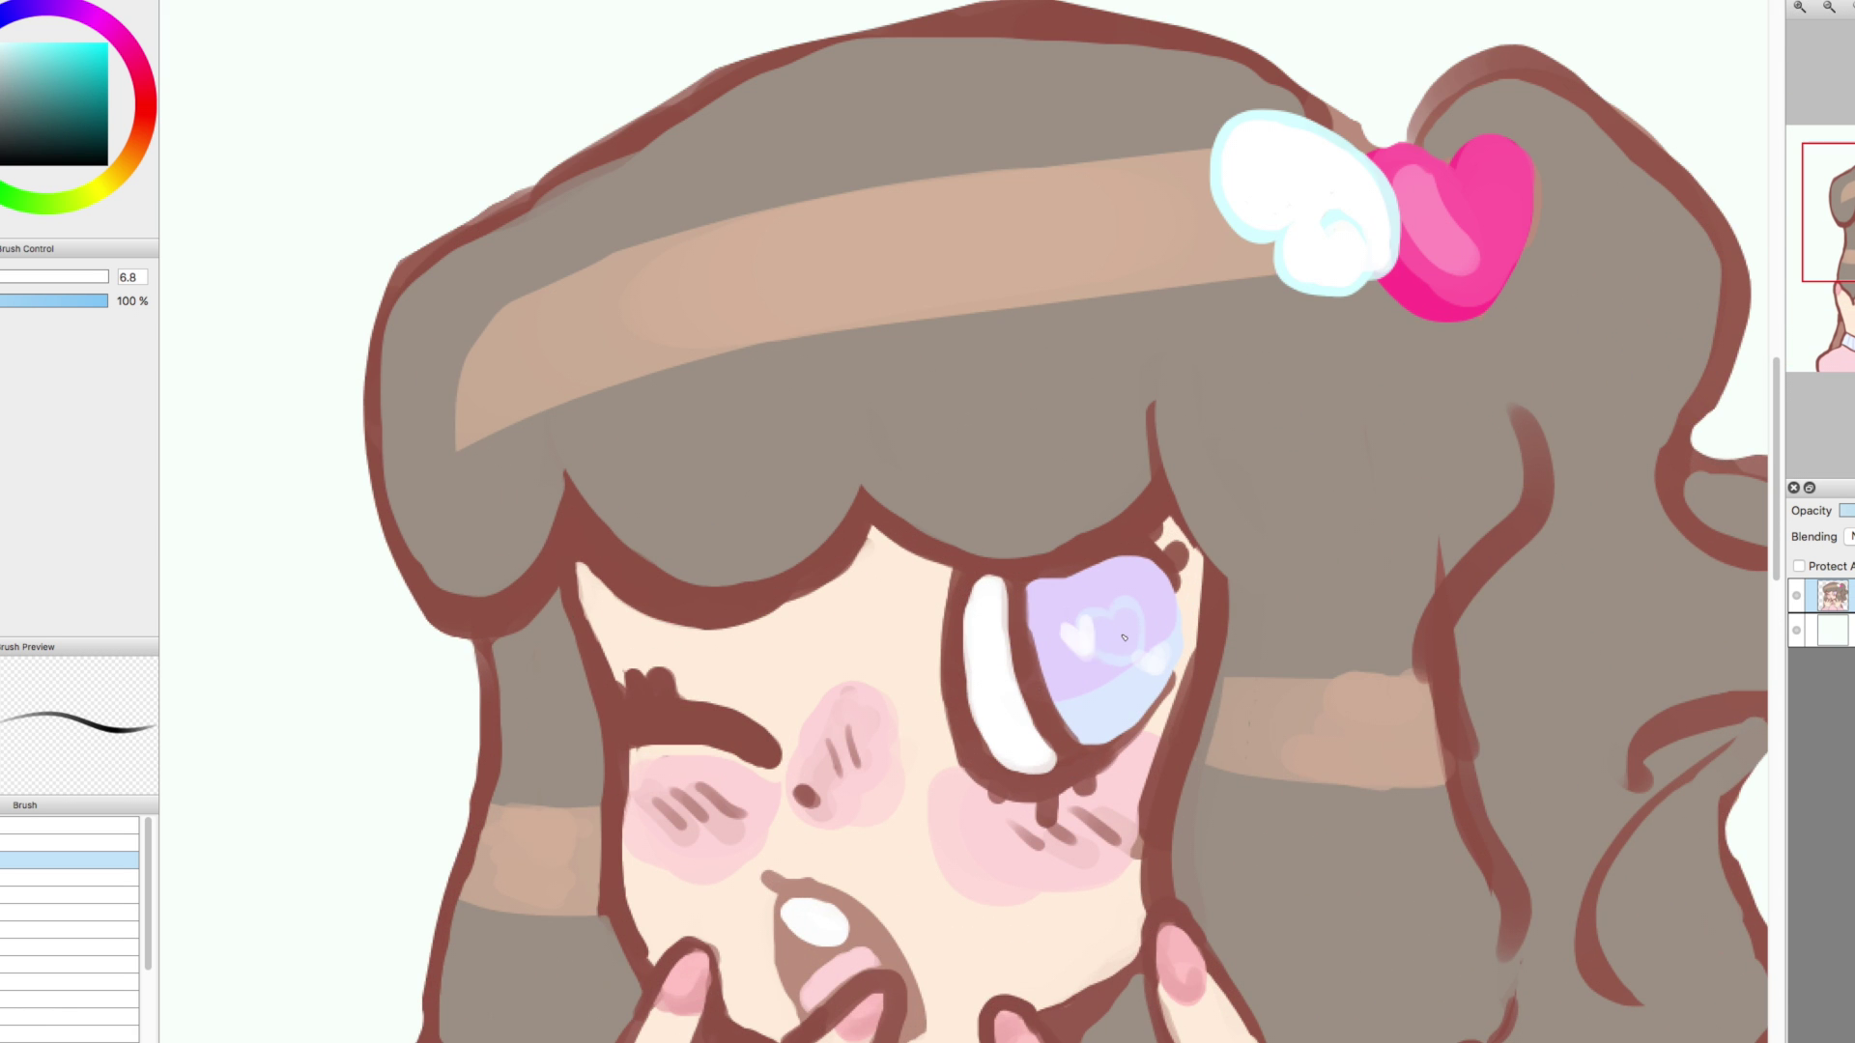
left_click(1851, 7)
Hide the character layer and wash the background layer from pale lavender into mint with a size 414 brush at 23% opacity
left_click(1833, 630)
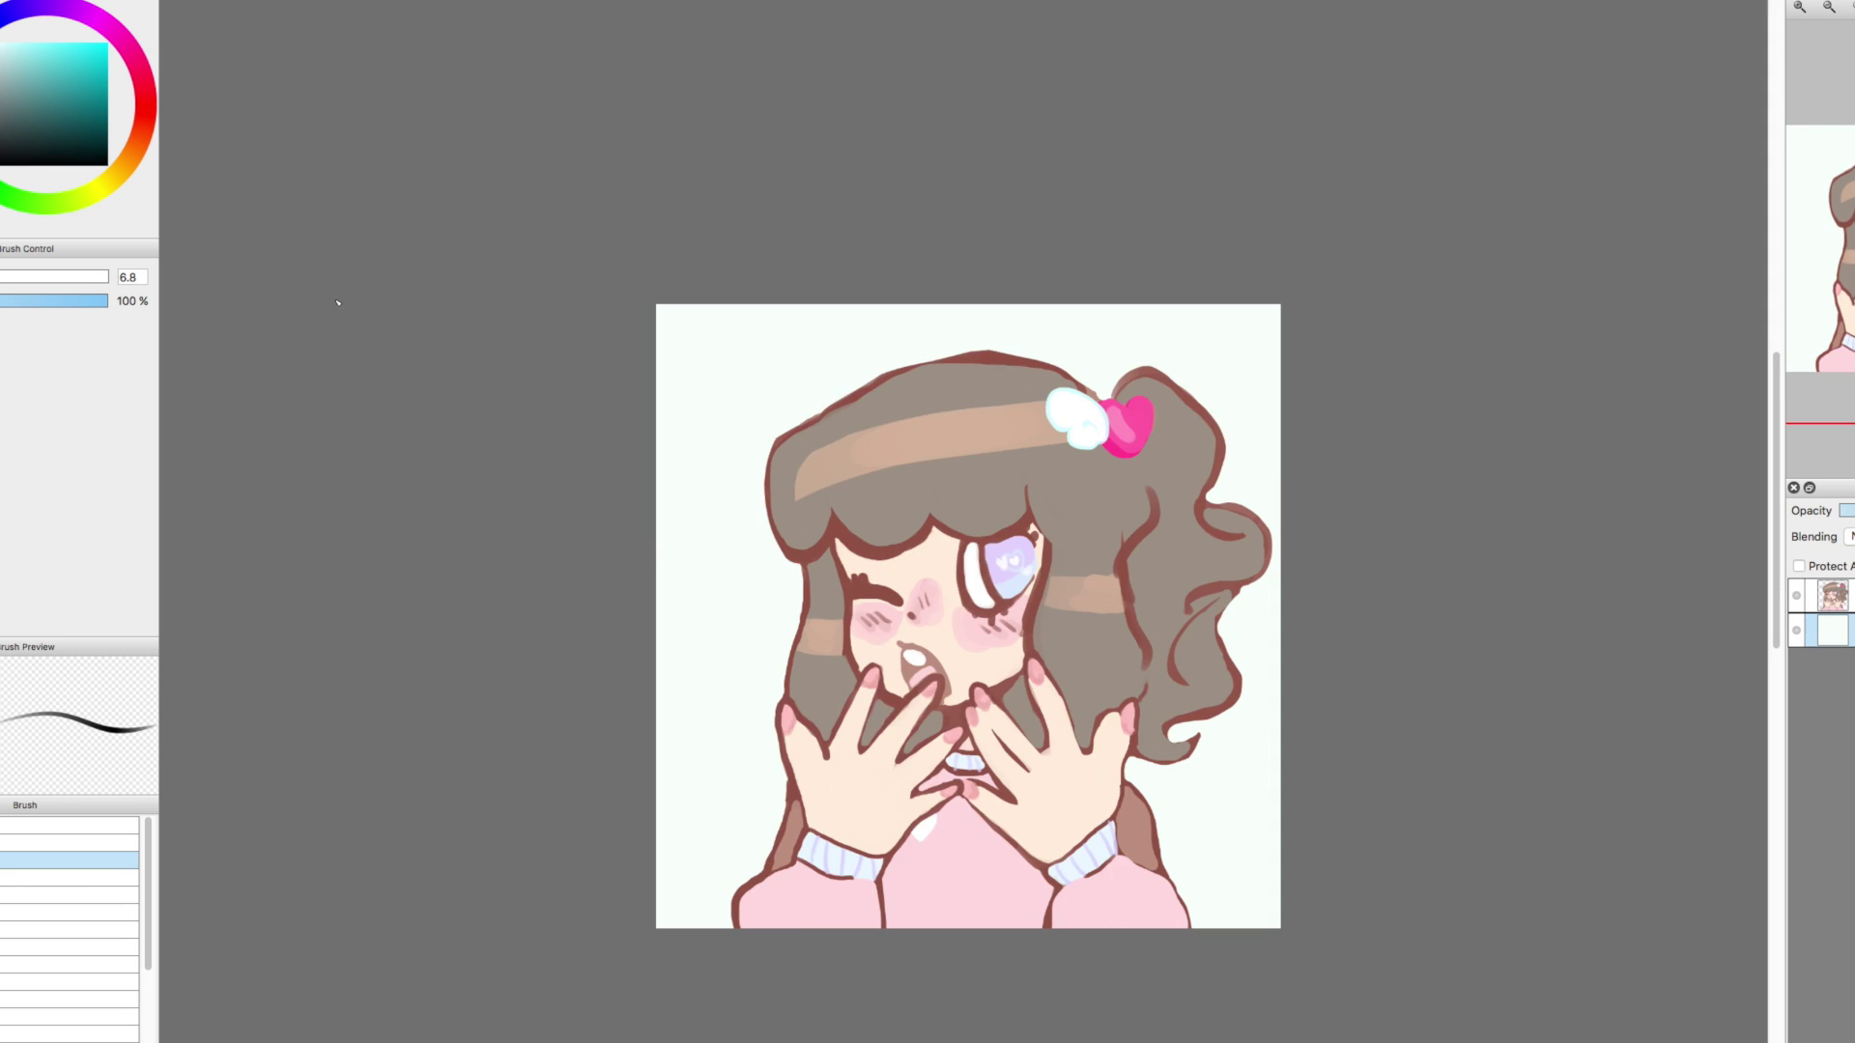
left_click(1796, 595)
left_click(34, 12)
mouse_move(964, 526)
left_mouse_down()
mouse_move(841, 397)
mouse_move(1014, 580)
left_mouse_up()
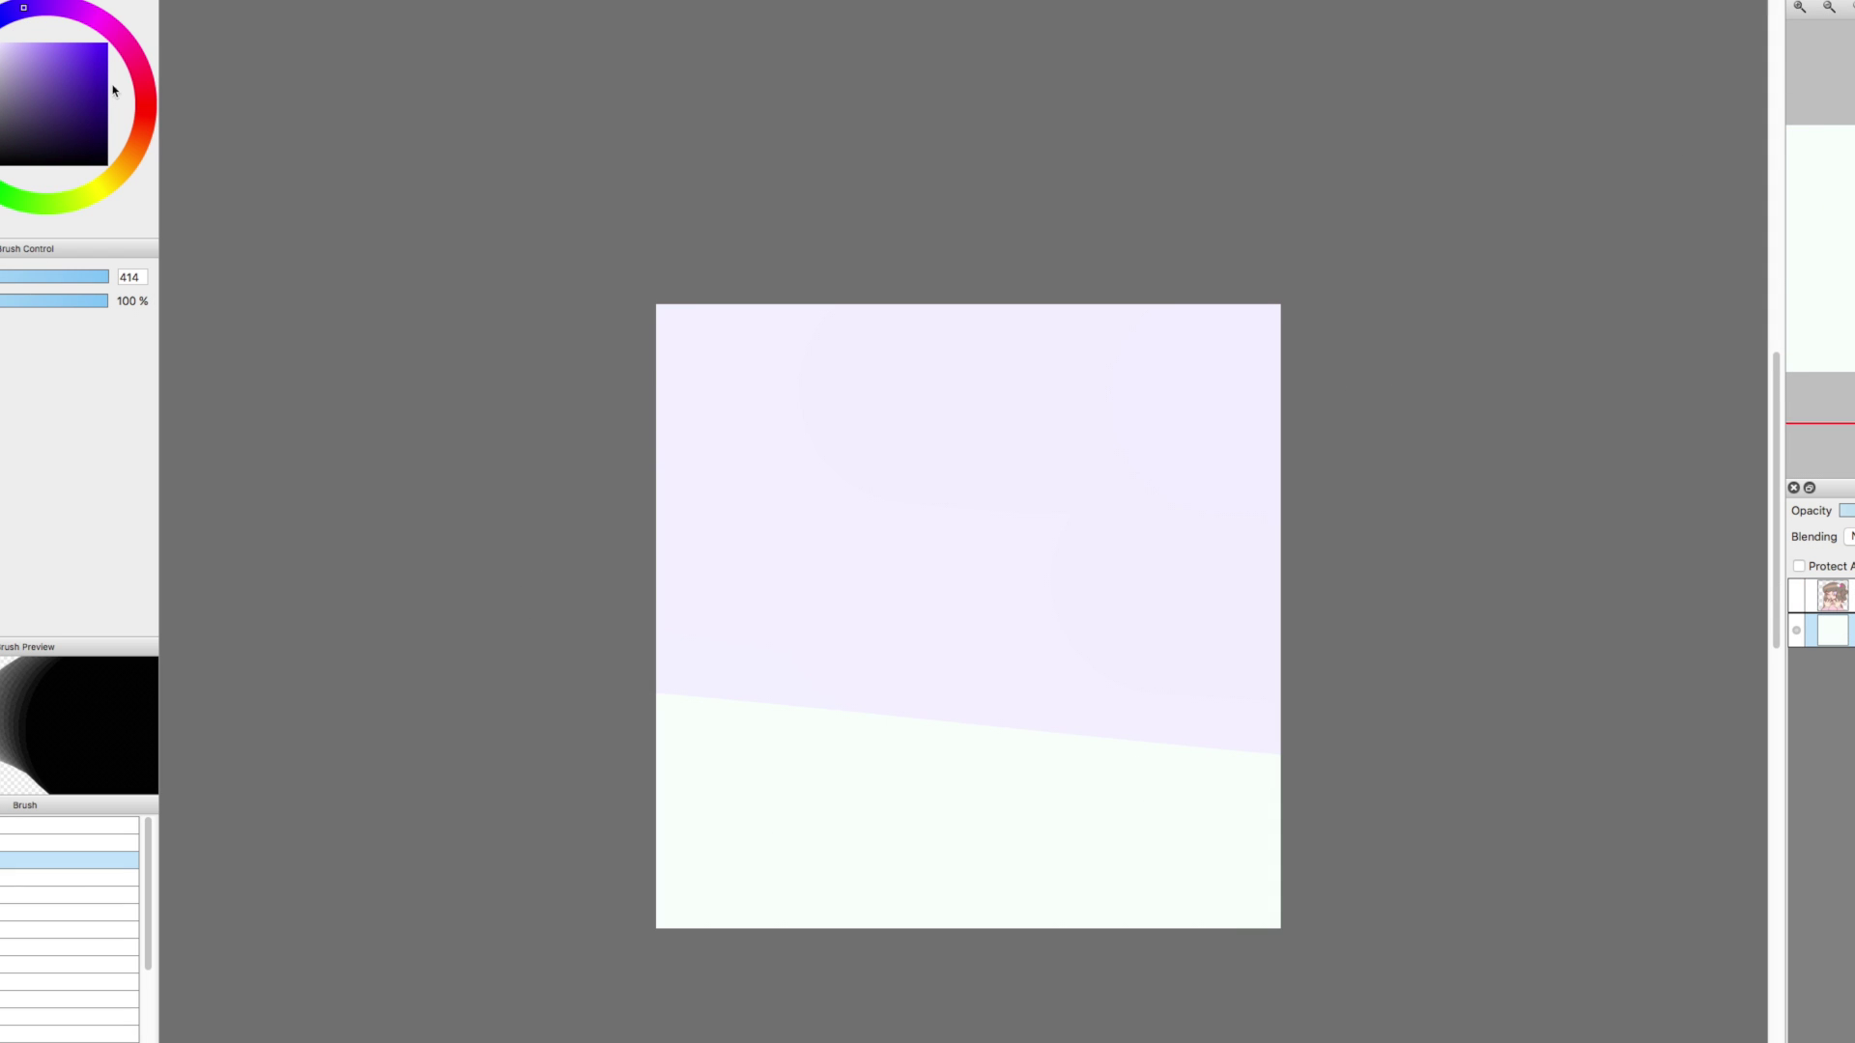
left_click(819, 786, "alt")
key("2")
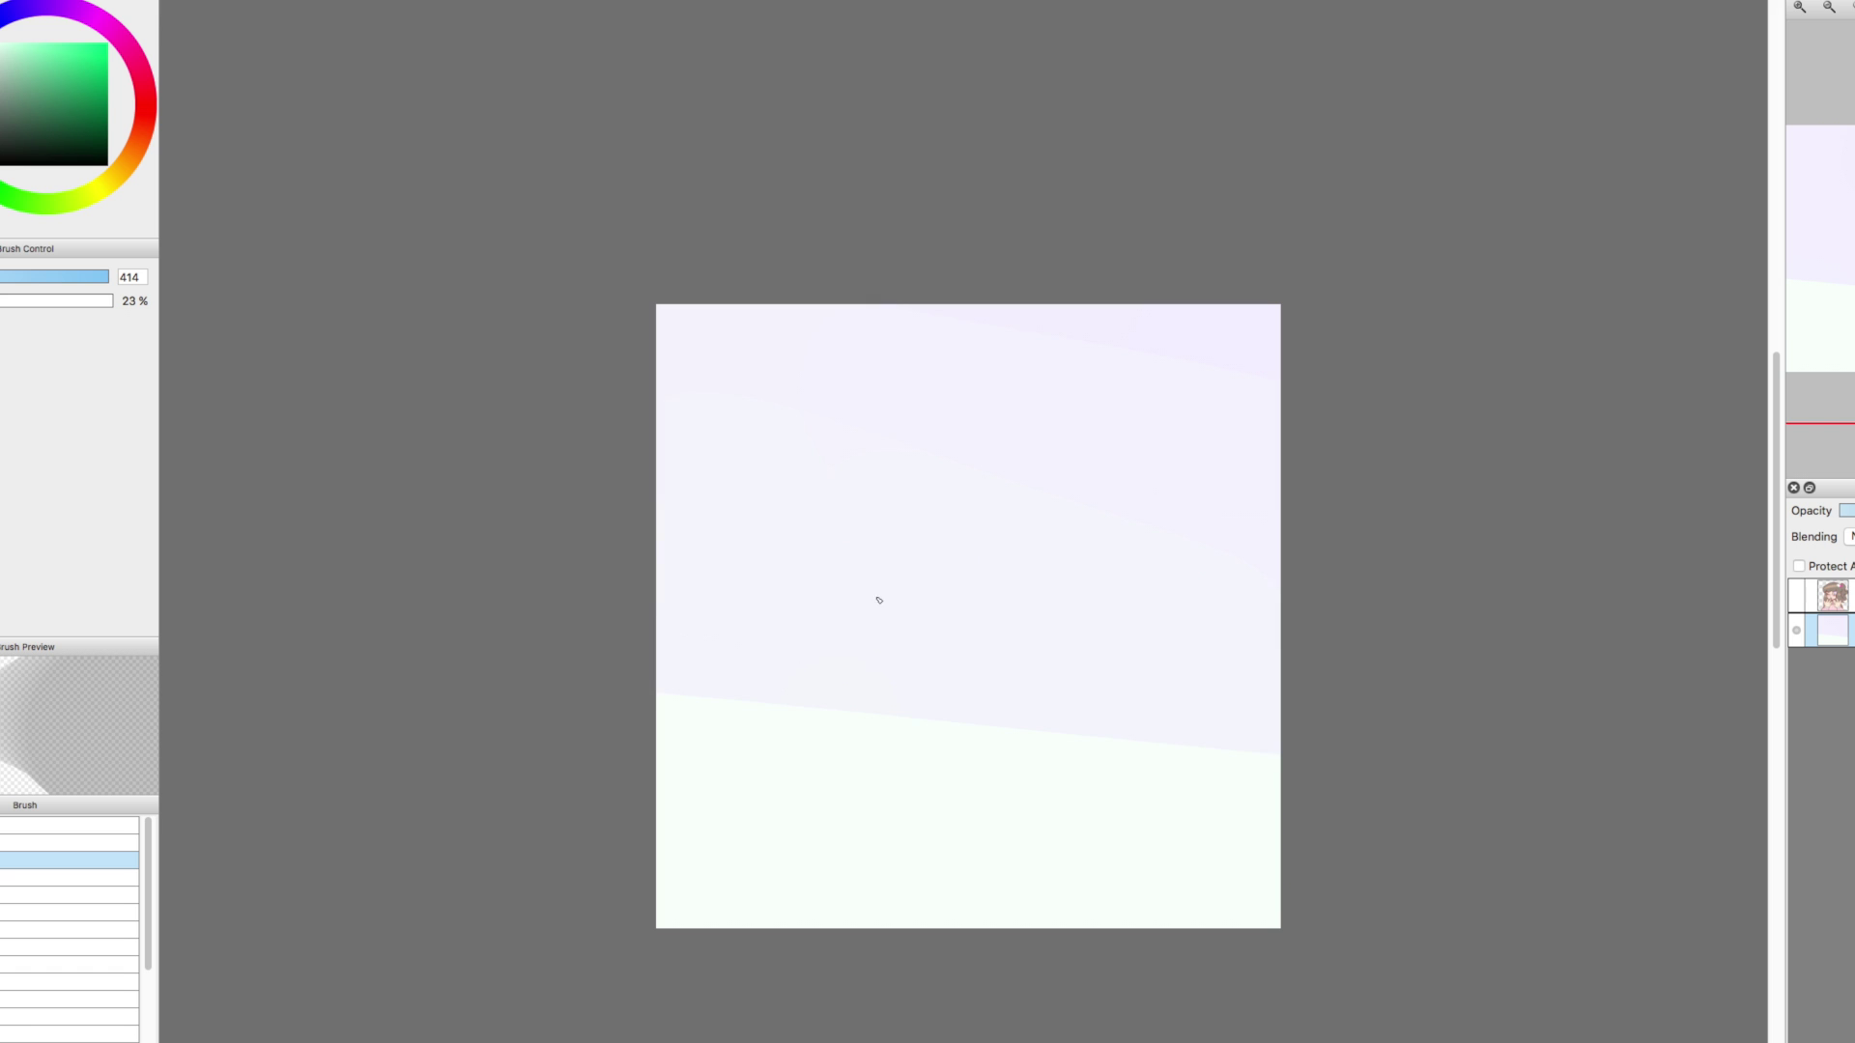
left_click(1796, 595)
key("b")
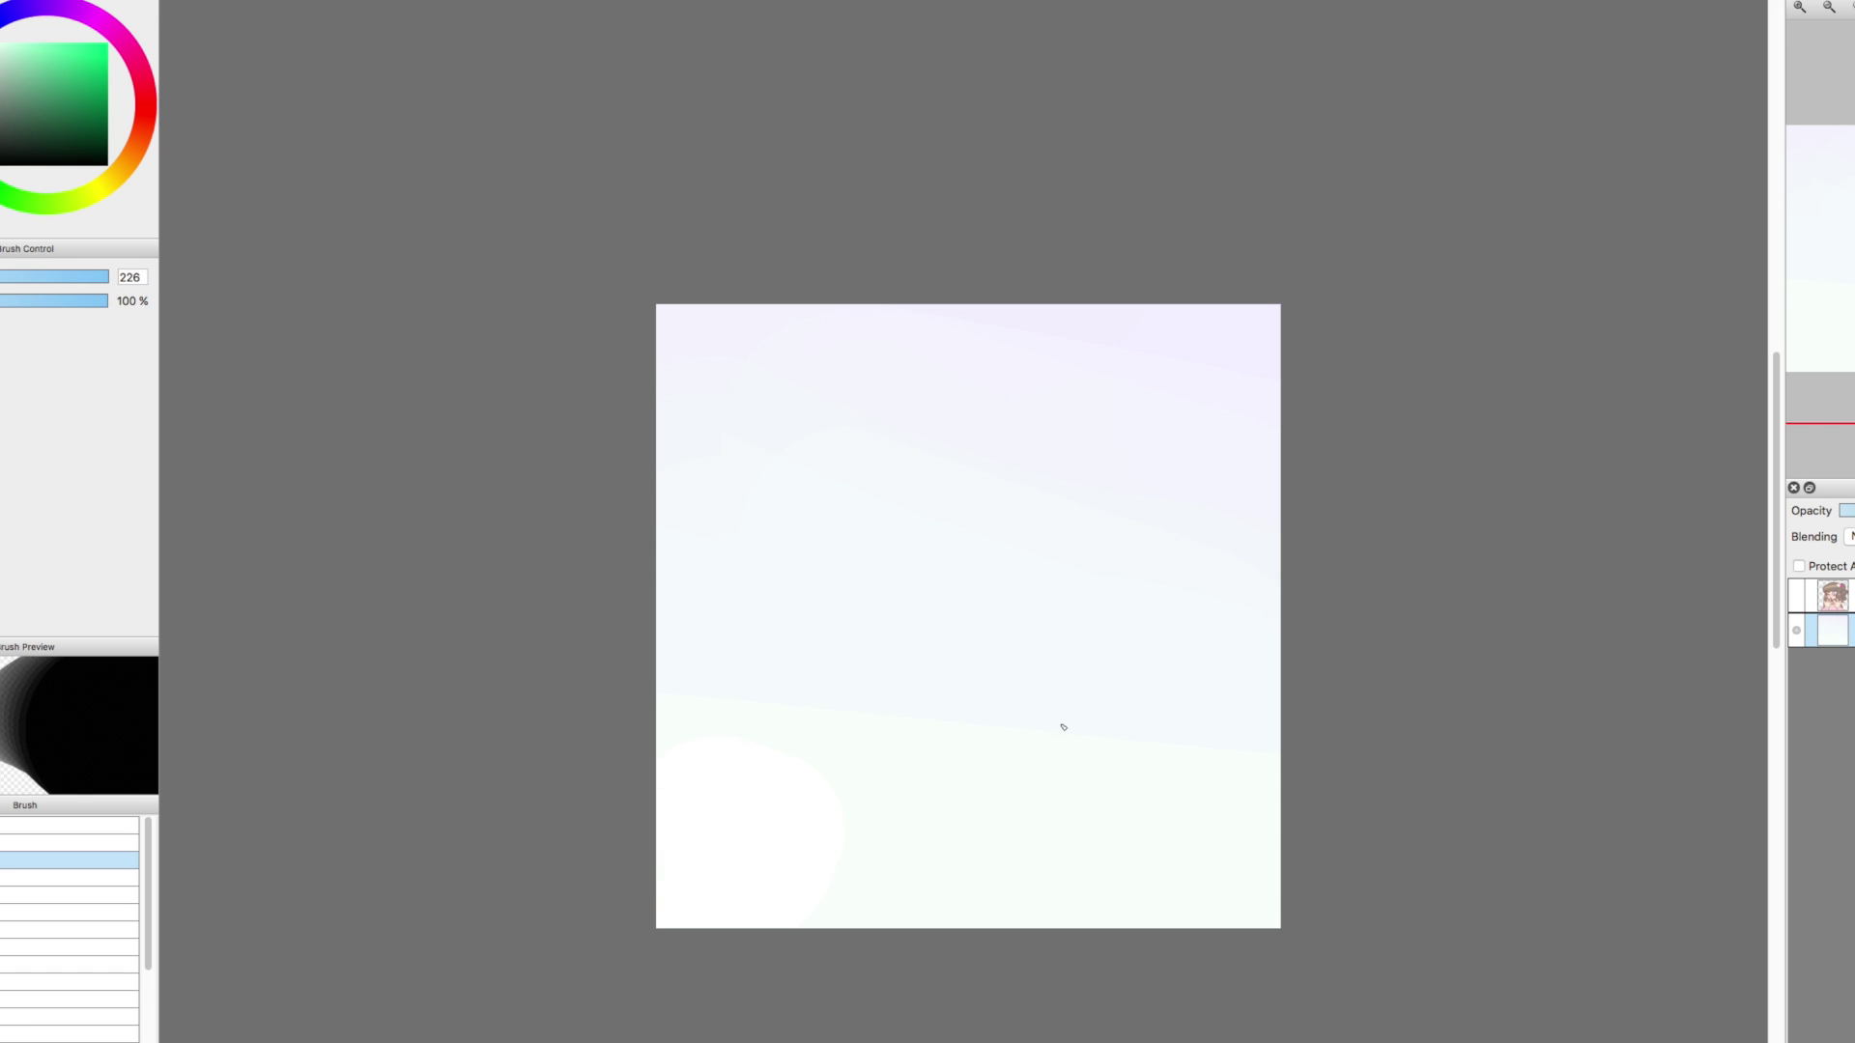
Paint six large pale-purple dots across the background with a size 226 brush, undoing misplaced ones
left_click(46, 6)
left_click(731, 789)
key("ctrl+z")
left_click(736, 723)
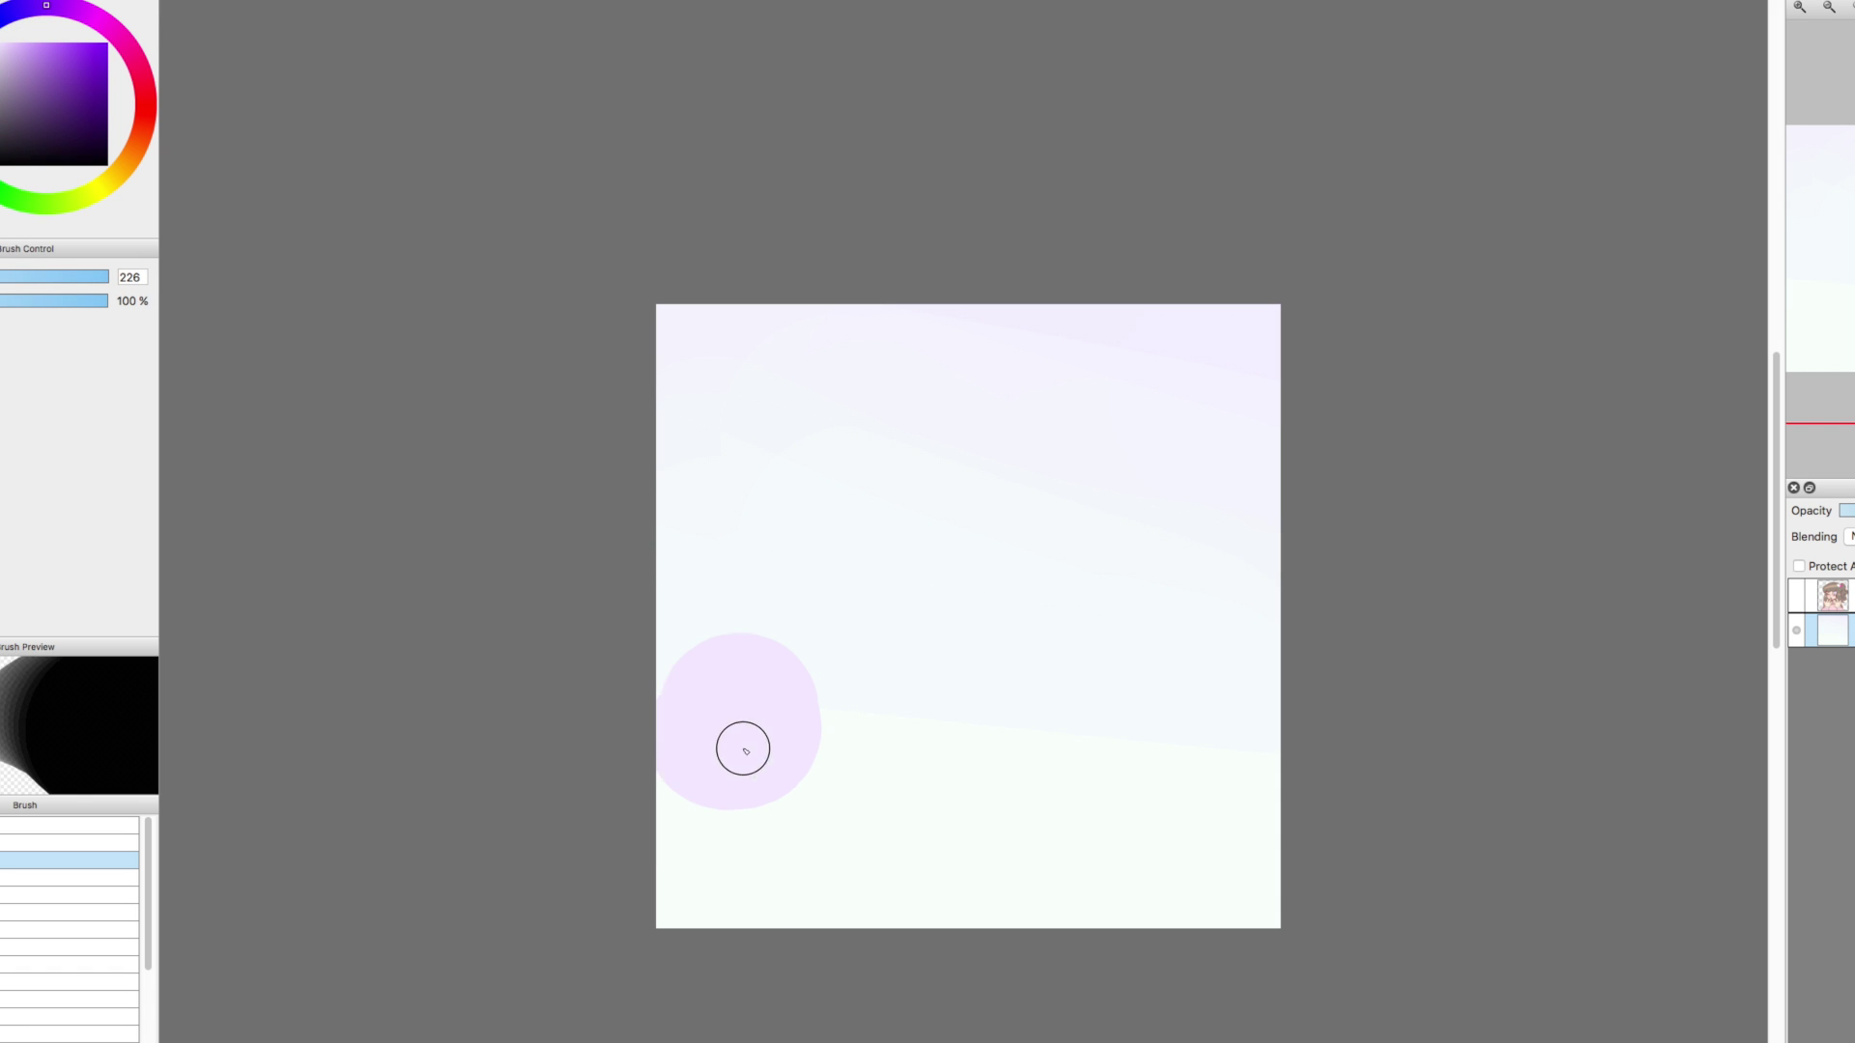
left_click(1147, 544)
left_click(807, 381)
left_click(809, 392)
left_click(1121, 837)
left_click(788, 875)
key("ctrl+z")
left_click(899, 888)
left_click(1152, 355)
Wash pale blue over the upper background on a new layer with a size 1000 brush at 16% opacity, and show the character layer
key("ctrl+shift+n")
left_click(1, 106)
left_click(3, 43)
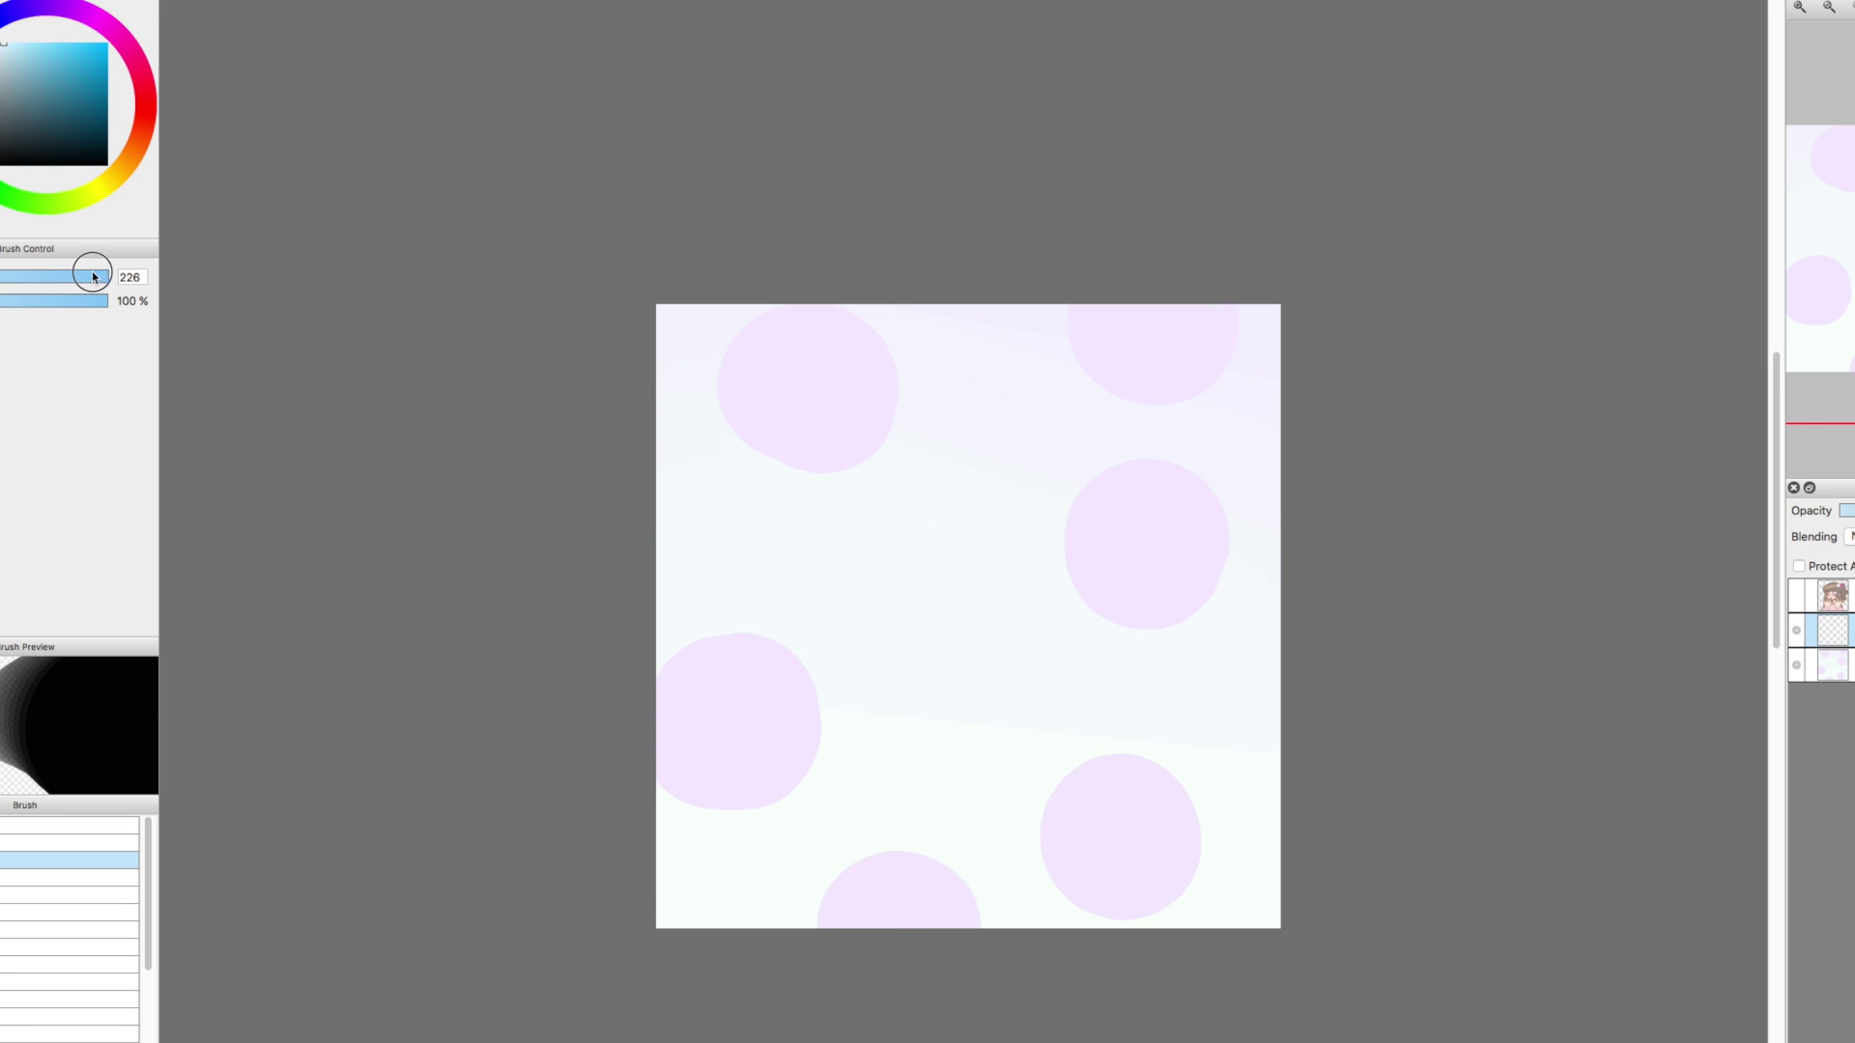
left_click(106, 276)
mouse_move(1159, 677)
left_mouse_down()
mouse_move(612, 733)
mouse_move(734, 889)
left_mouse_up()
left_click(2, 300)
mouse_move(828, 817)
left_mouse_down()
mouse_move(1193, 692)
mouse_move(1306, 942)
left_mouse_up()
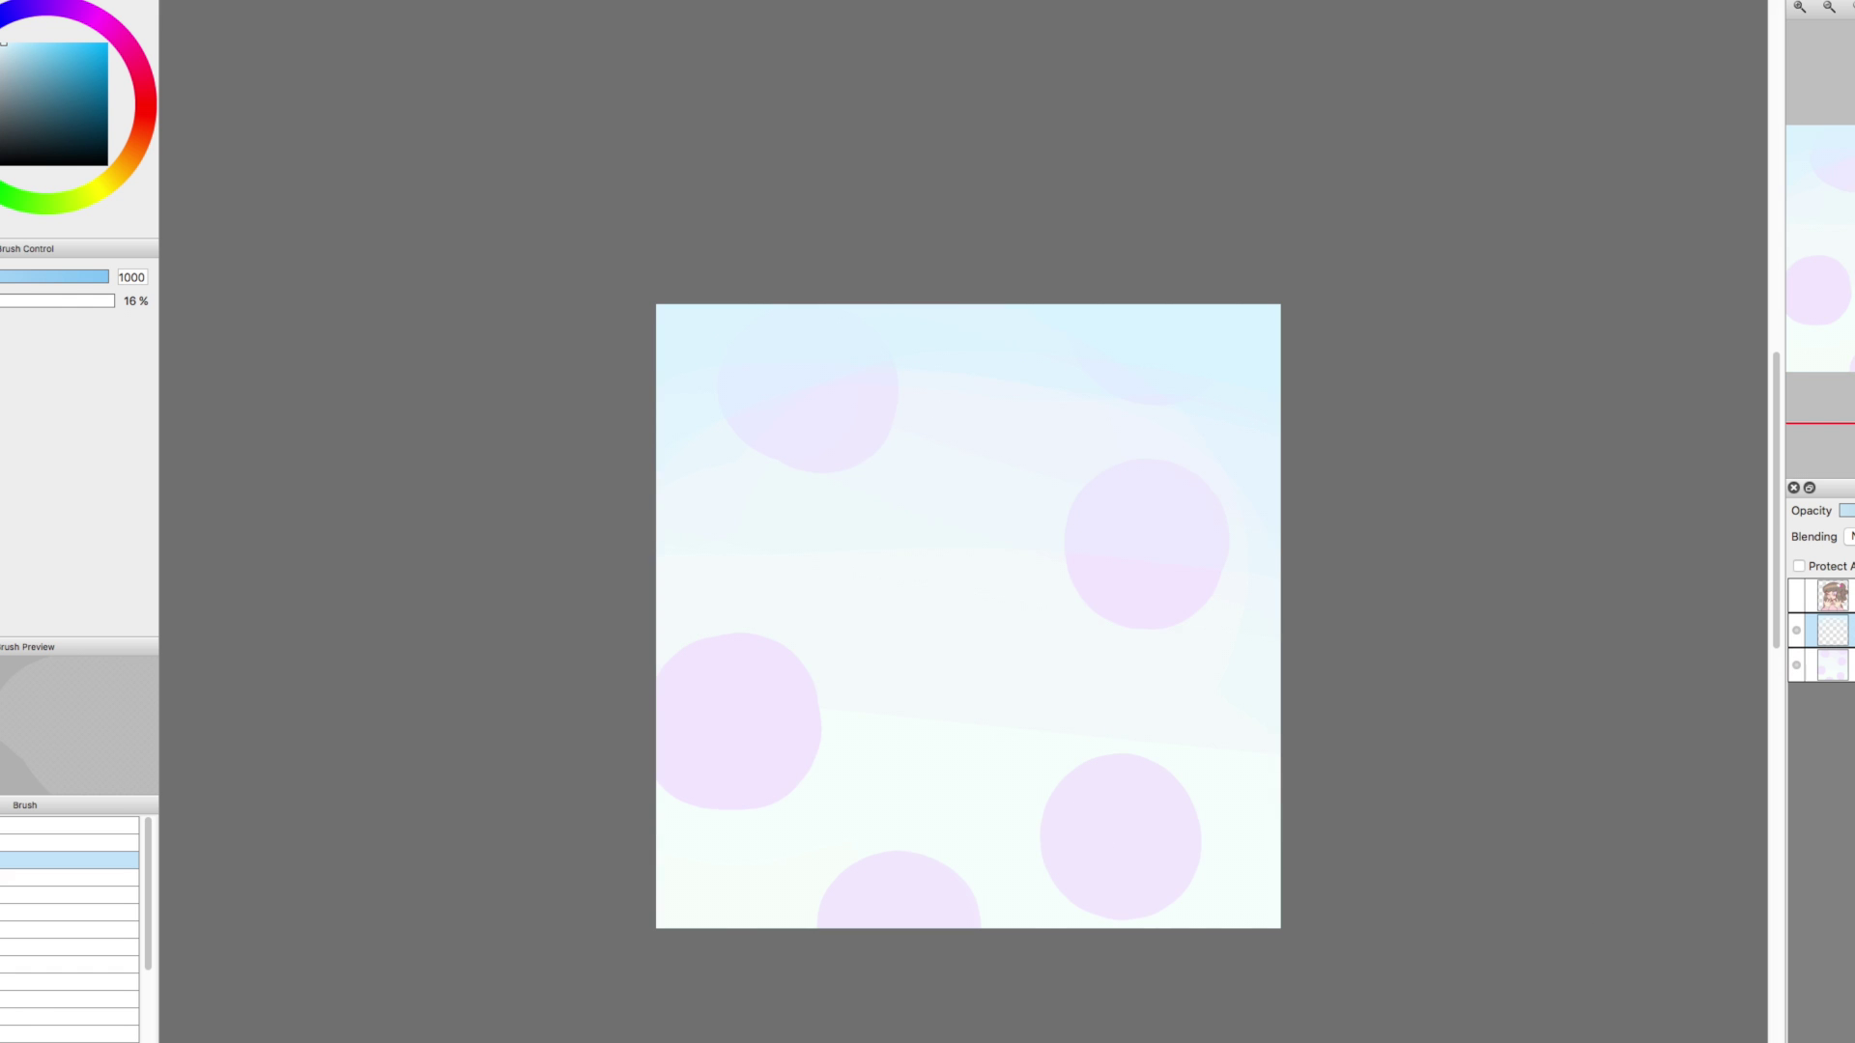
left_click(1796, 595)
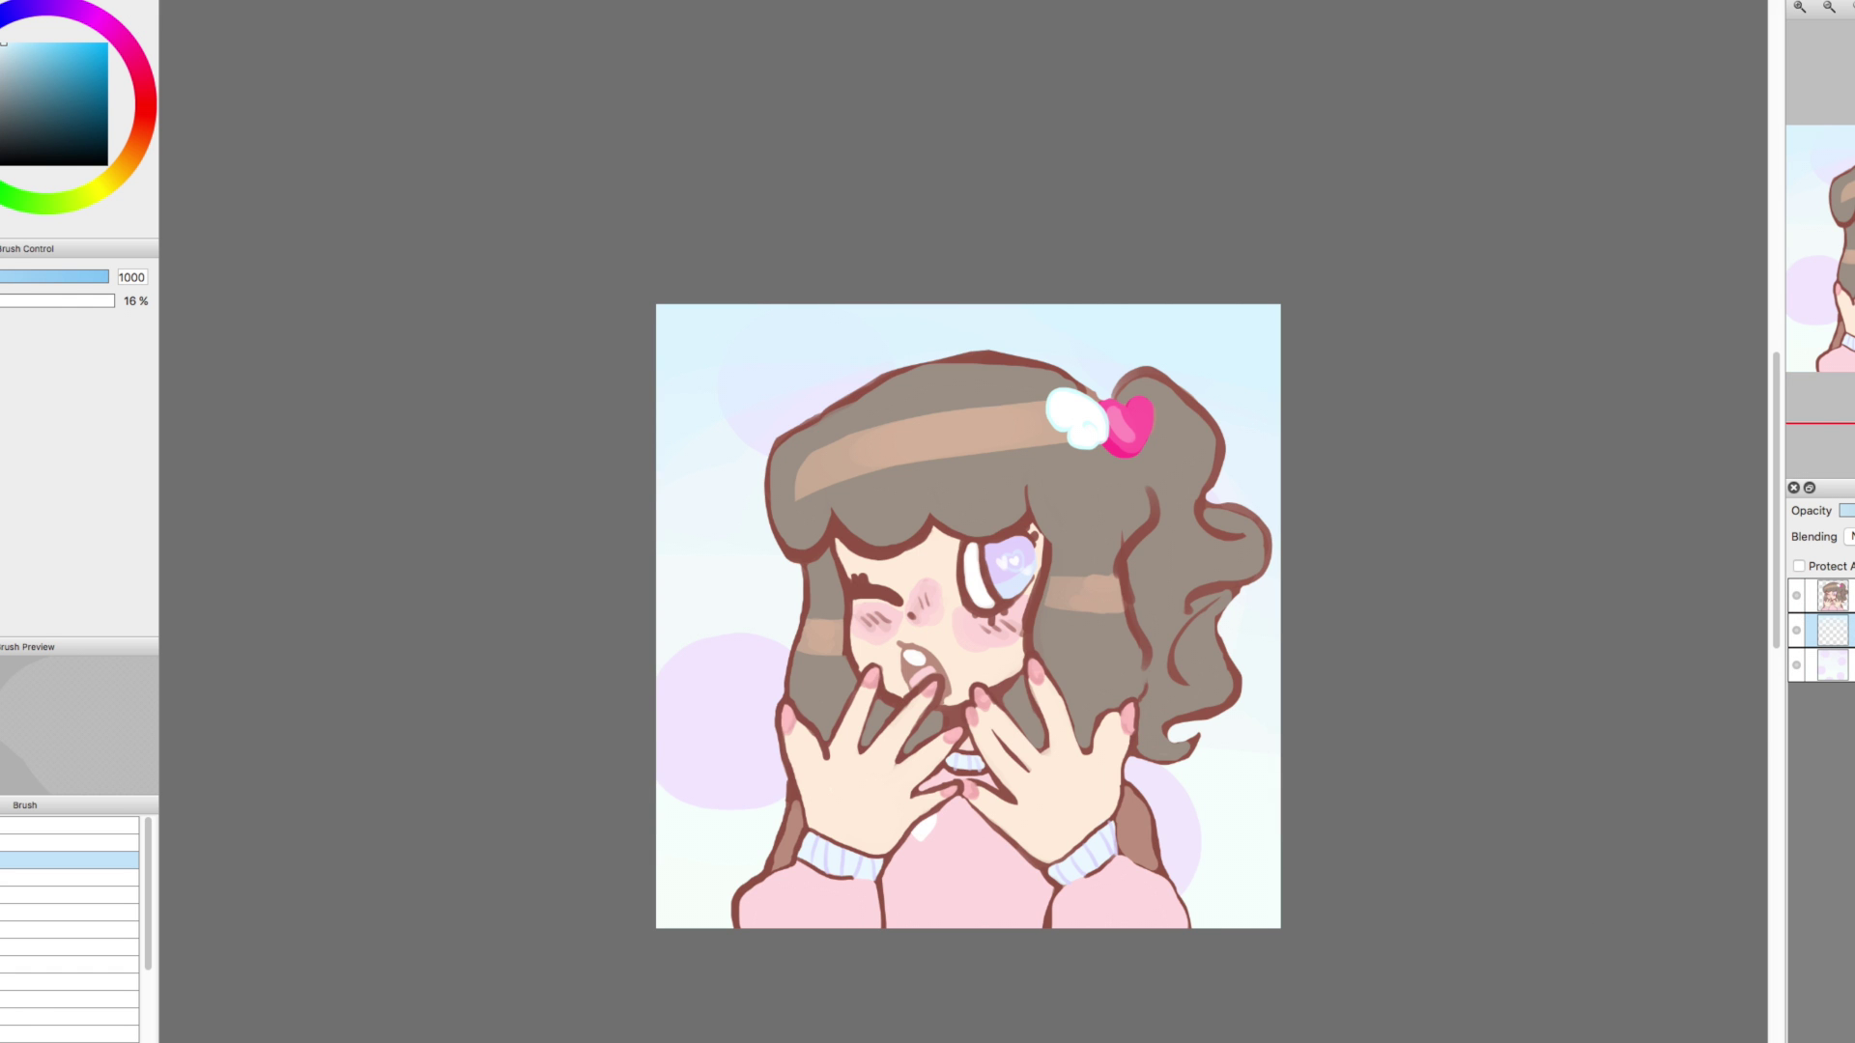